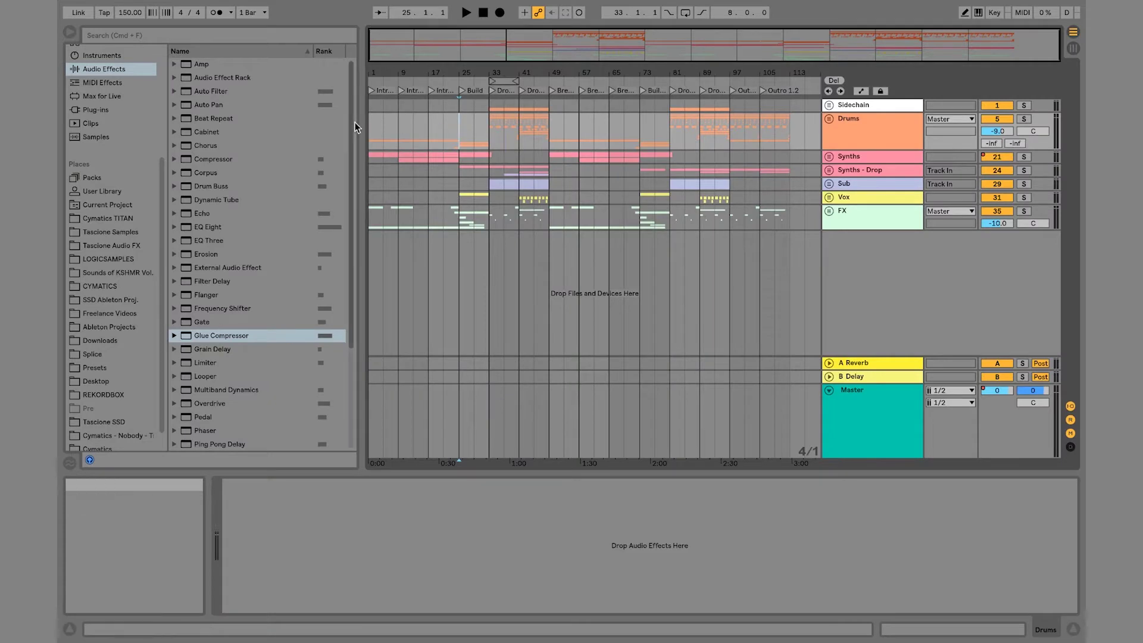
- Shrink the browser, zoom into the song's middle, stop playback and unfold the Drums group
{"action": "left_click_drag", "start_coordinate": [362, 122], "coordinate": [309, 118]}
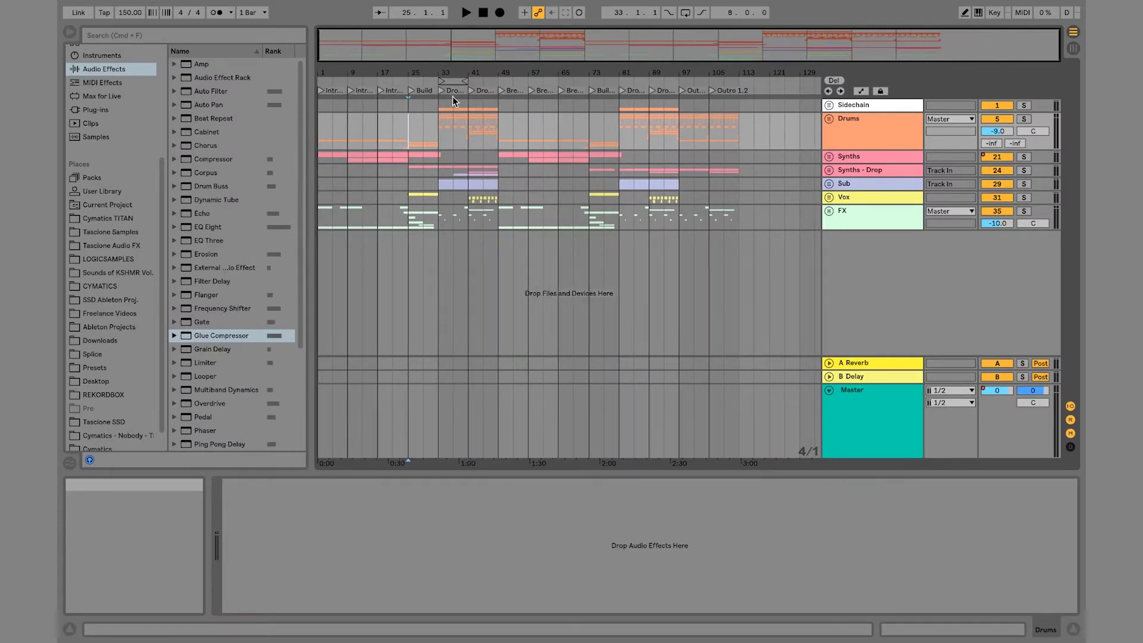
{"action": "left_click_drag", "start_coordinate": [432, 72], "coordinate": [491, 71]}
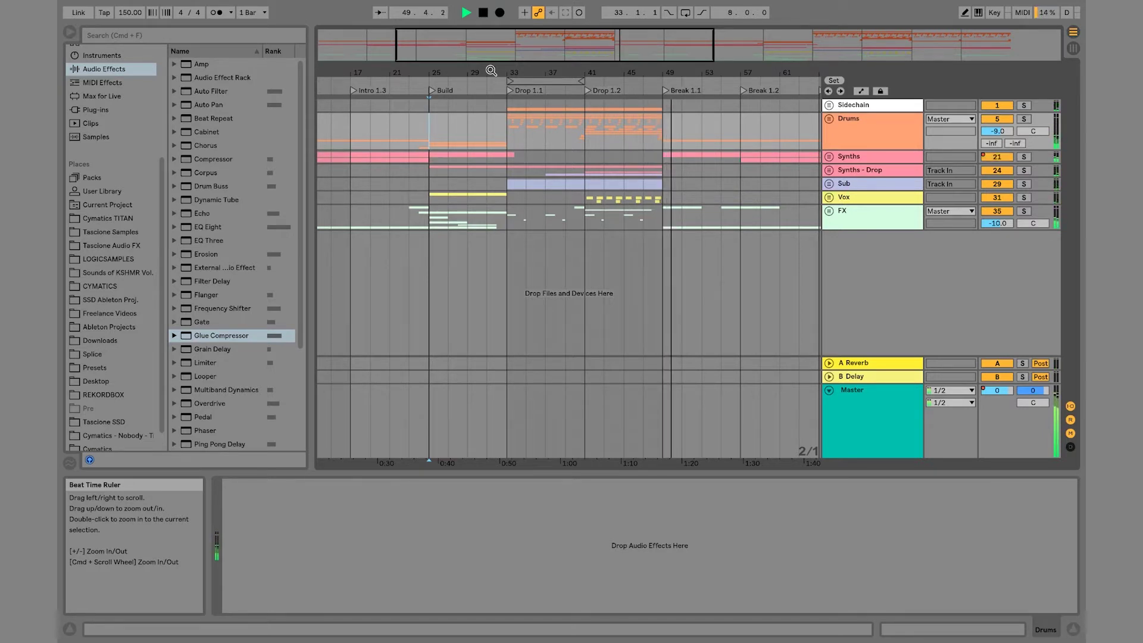
{"action": "key", "text": "space"}
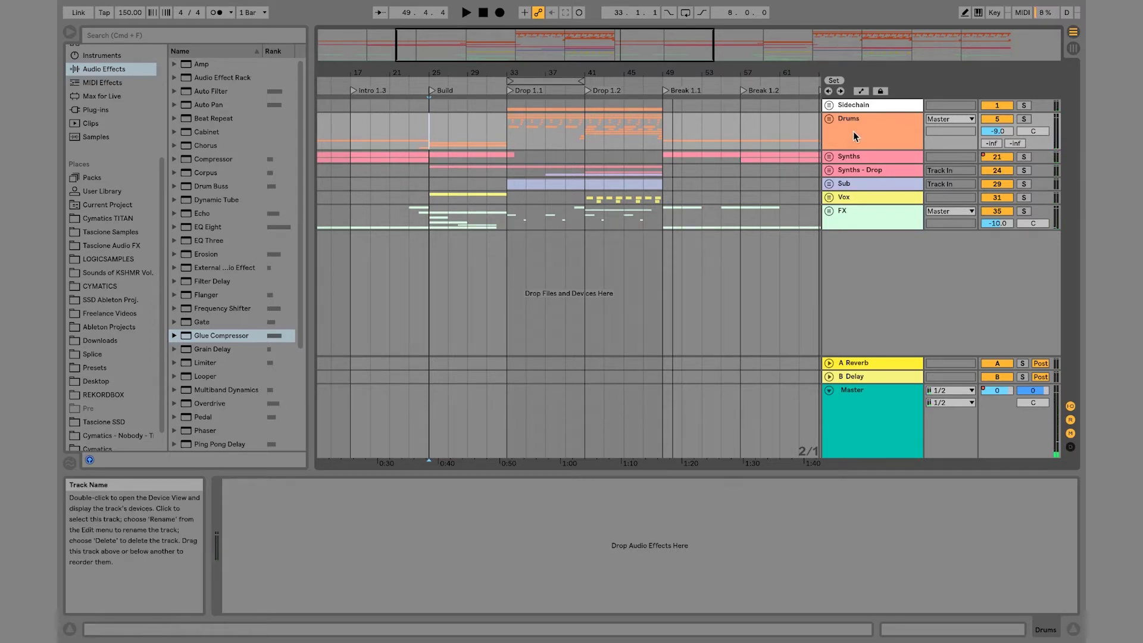
{"action": "left_click", "coordinate": [828, 119]}
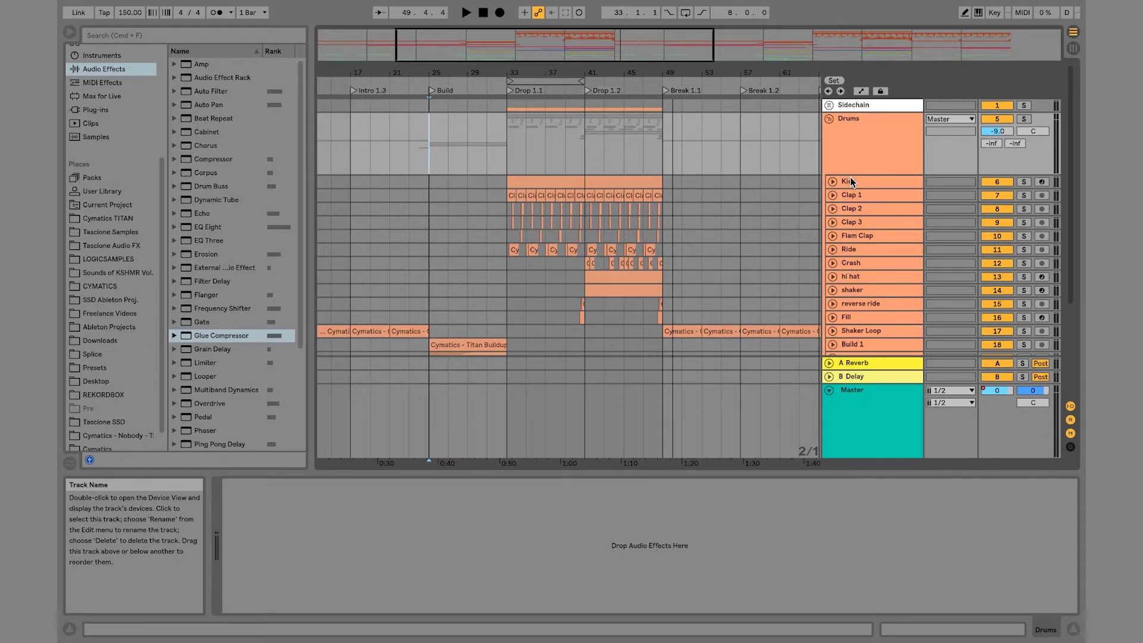
- Unfold the Kick track, solo the Drums group and start playback from bar 33
{"action": "left_click", "coordinate": [833, 181]}
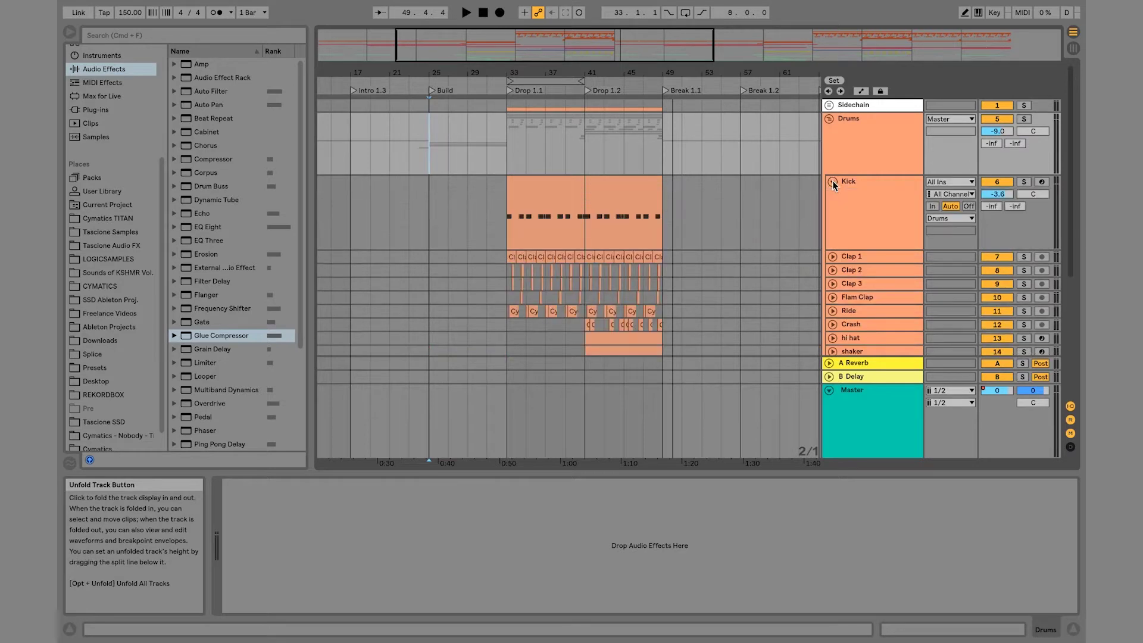
{"action": "left_click", "coordinate": [1024, 120]}
{"action": "left_click", "coordinate": [509, 158]}
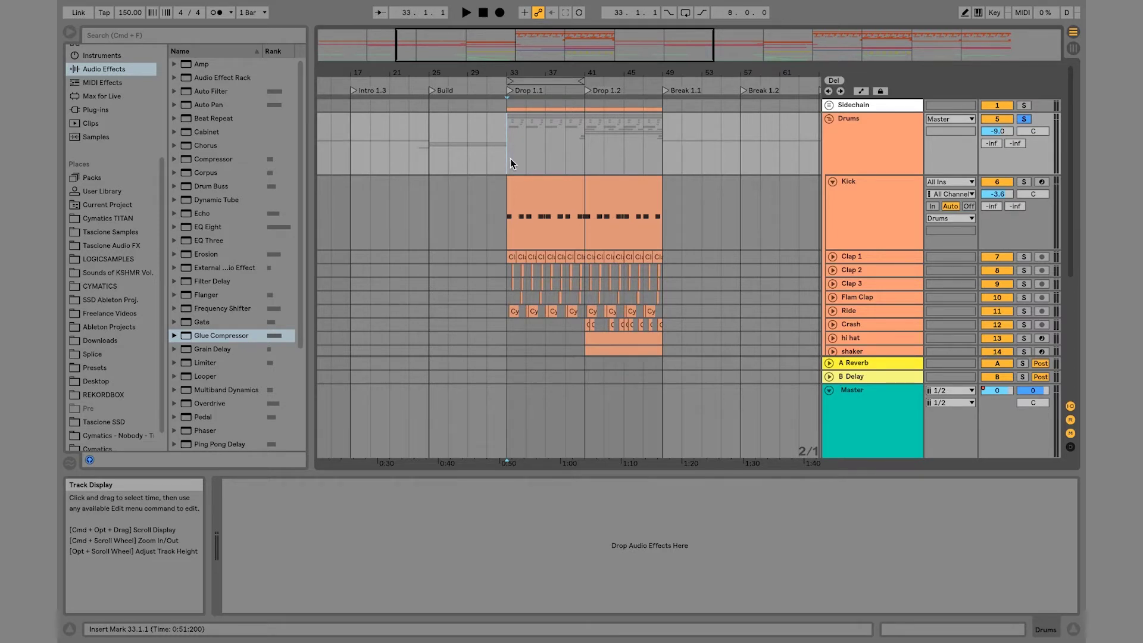
{"action": "key", "text": "space"}
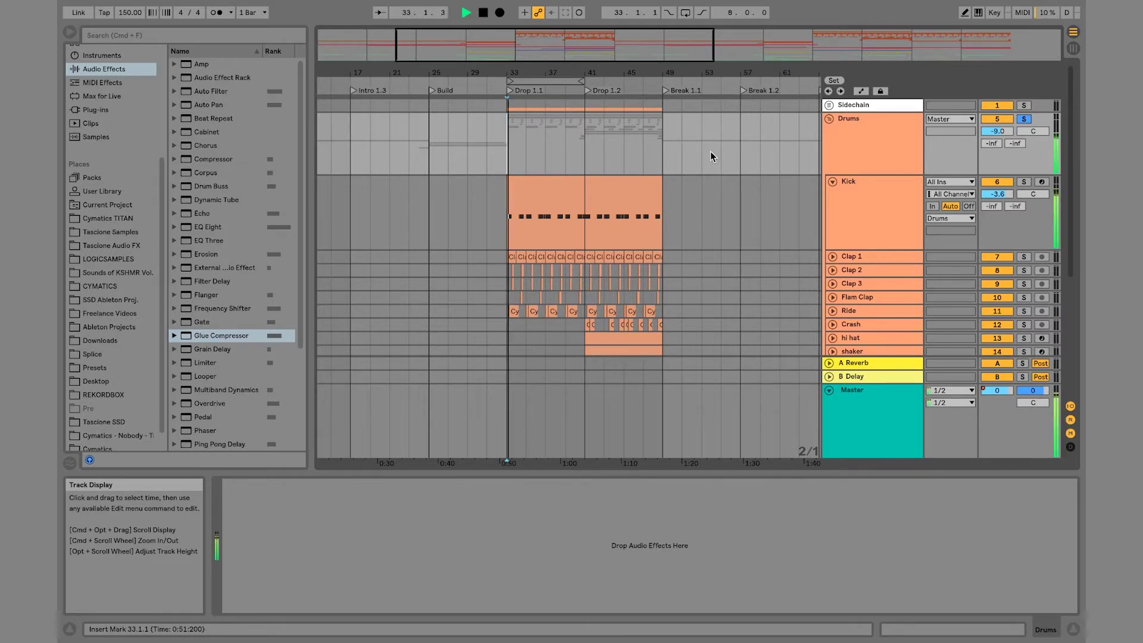
- Step through the drum tracks from Kick down to Build 1 during playback, then stop
{"action": "left_click", "coordinate": [874, 194]}
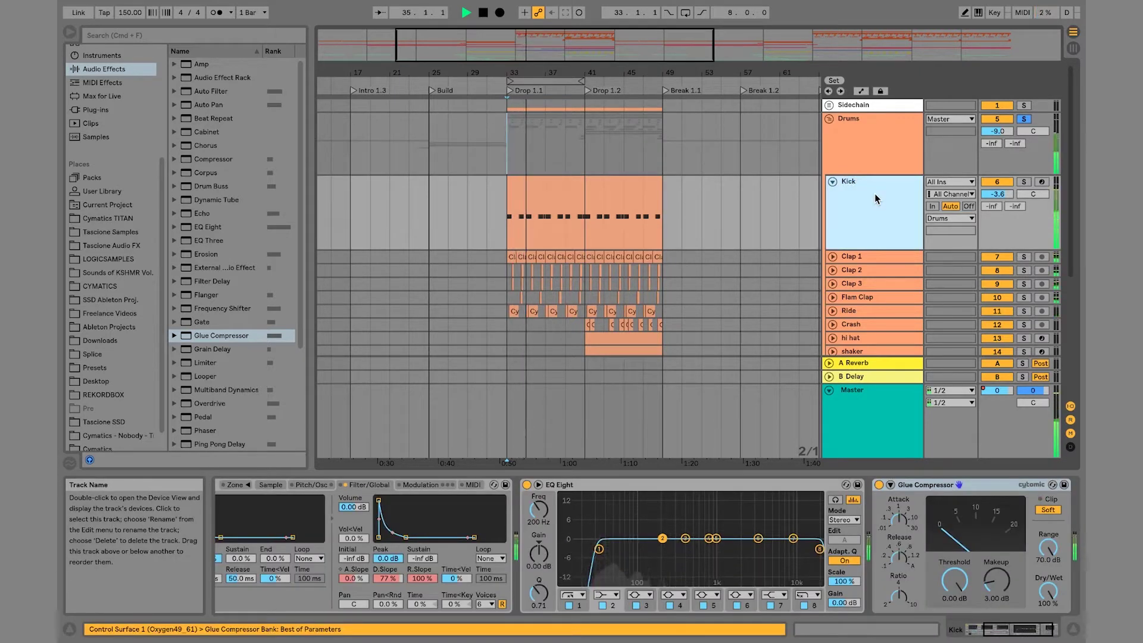
{"action": "key", "text": "Down"}
{"action": "key", "text": "Down"}
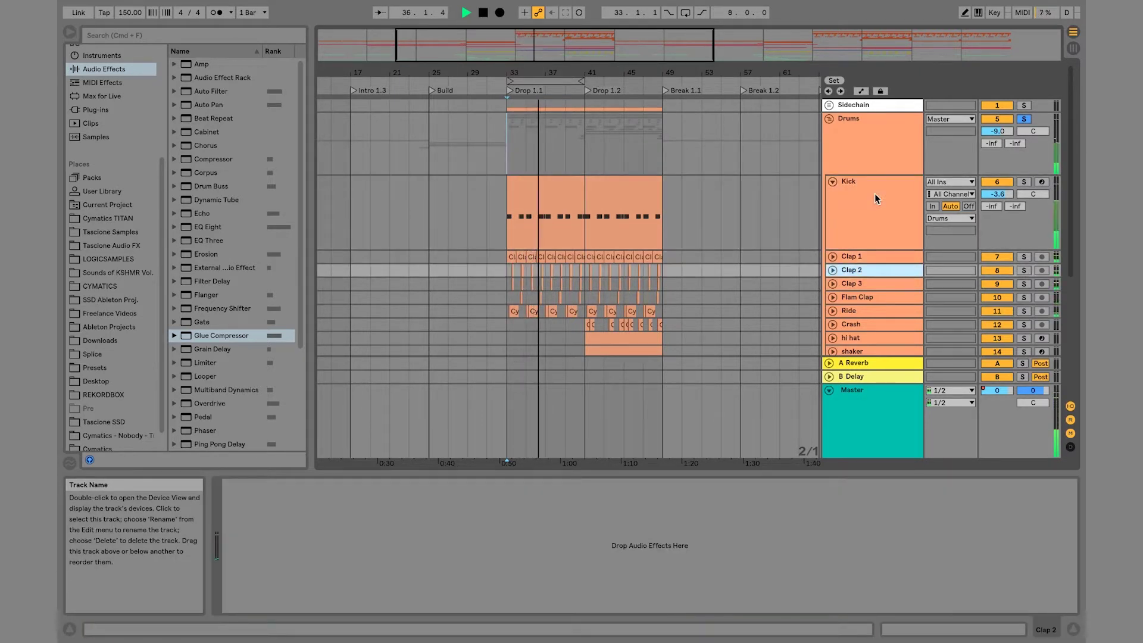
{"action": "key", "text": "Down"}
{"action": "key", "text": "Down"}
{"action": "key", "text": "Down"}
{"action": "key", "text": "Down"}
{"action": "key", "text": "Down"}
{"action": "key", "text": "Up"}
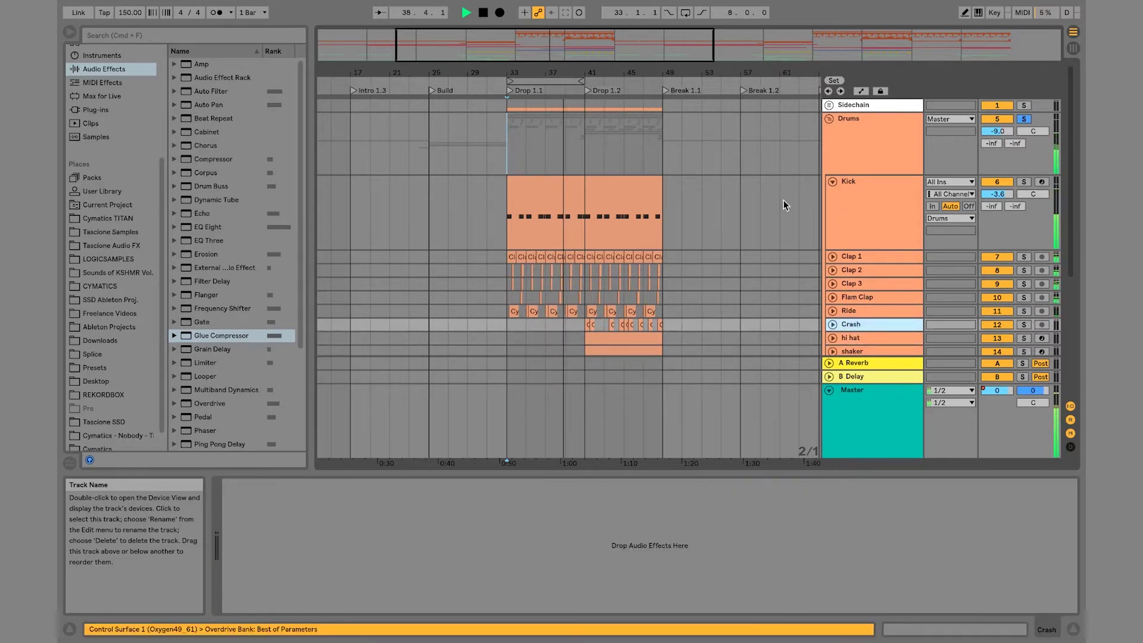
{"action": "scroll", "coordinate": [754, 202], "scroll_direction": "down", "scroll_amount": 5}
{"action": "key", "text": "Down"}
{"action": "key", "text": "Down"}
{"action": "key", "text": "Down"}
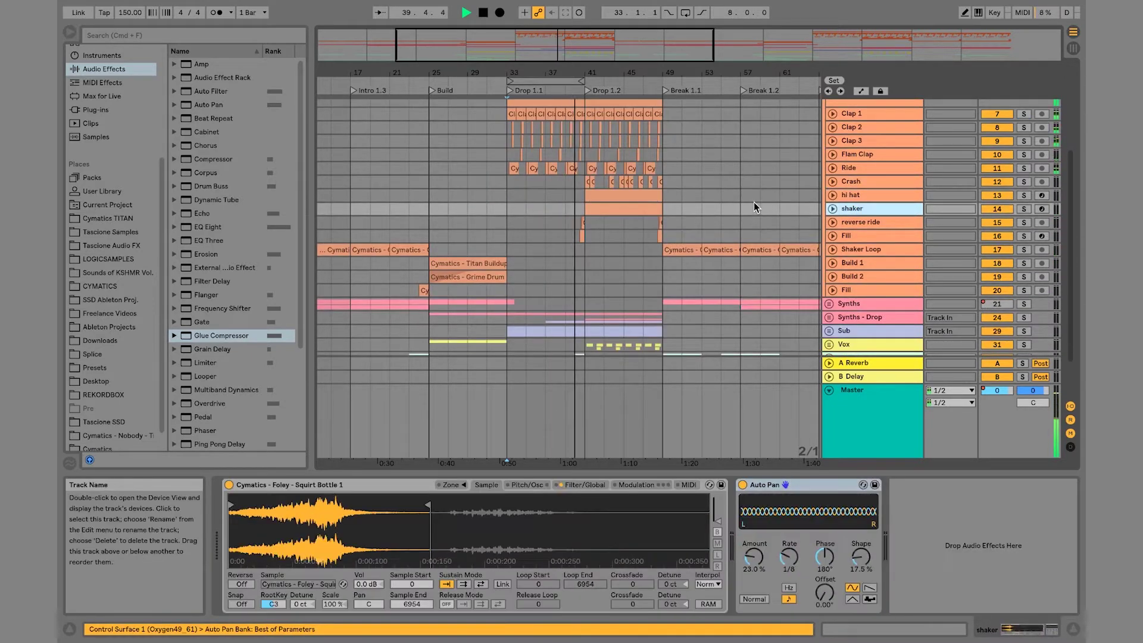
{"action": "key", "text": "Down"}
{"action": "key", "text": "Down"}
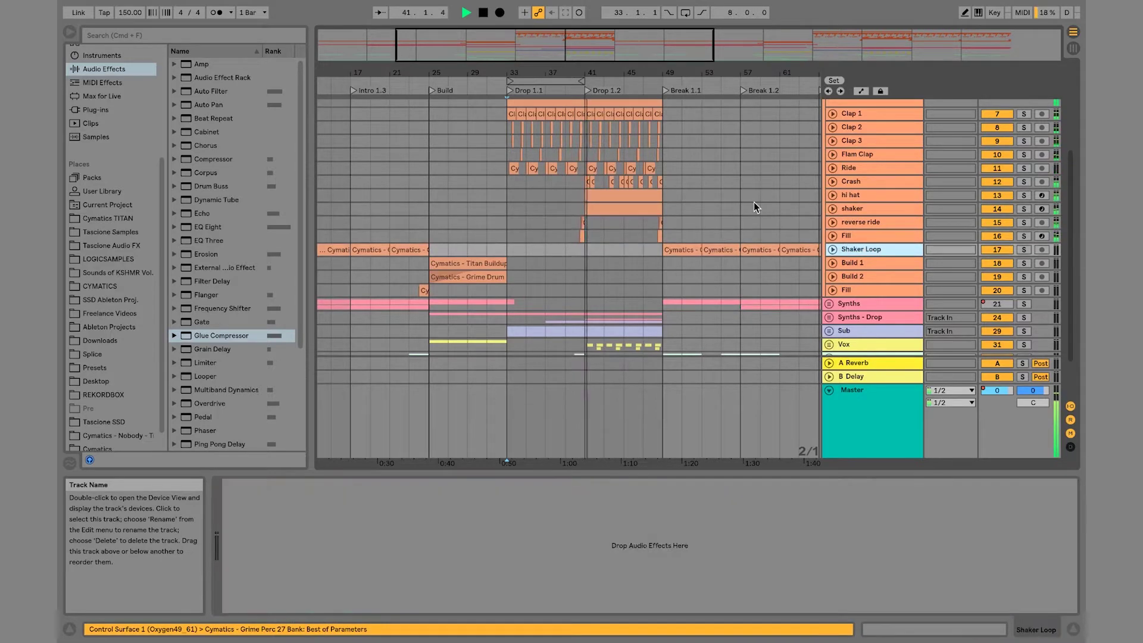
{"action": "key", "text": "Down"}
{"action": "key", "text": "Down"}
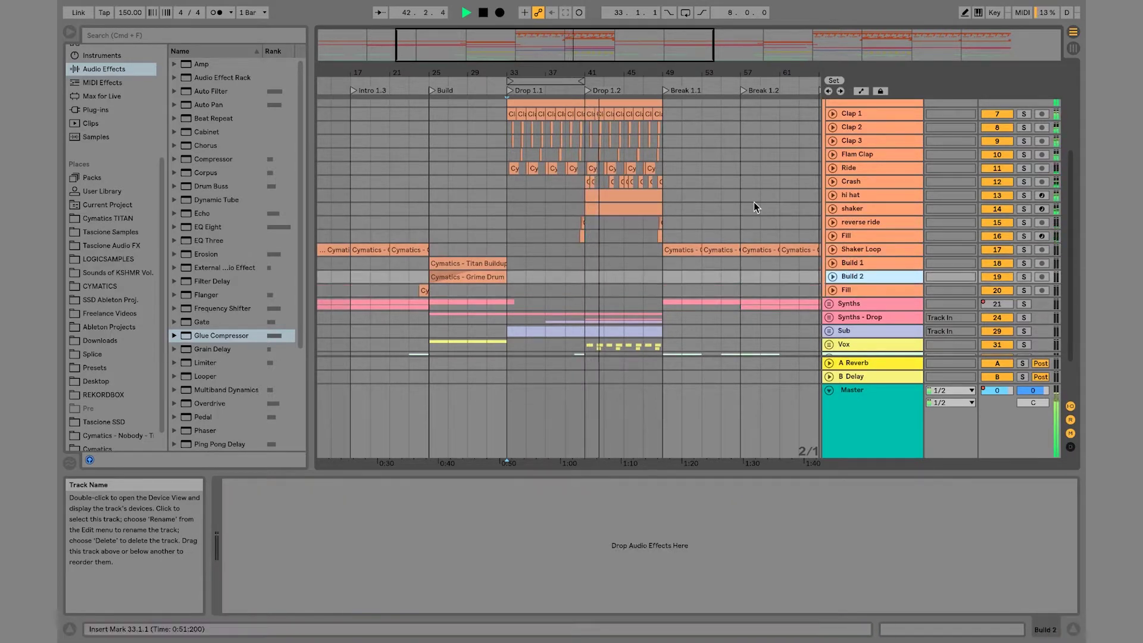
{"action": "key", "text": "Up"}
{"action": "key", "text": "Up"}
{"action": "key", "text": "Up"}
{"action": "key", "text": "Up"}
{"action": "key", "text": "Up"}
{"action": "key", "text": "Up"}
{"action": "key", "text": "Up"}
{"action": "key", "text": "Up"}
{"action": "key", "text": "Up"}
{"action": "key", "text": "Up"}
{"action": "key", "text": "Up"}
{"action": "key", "text": "Up"}
{"action": "key", "text": "Up"}
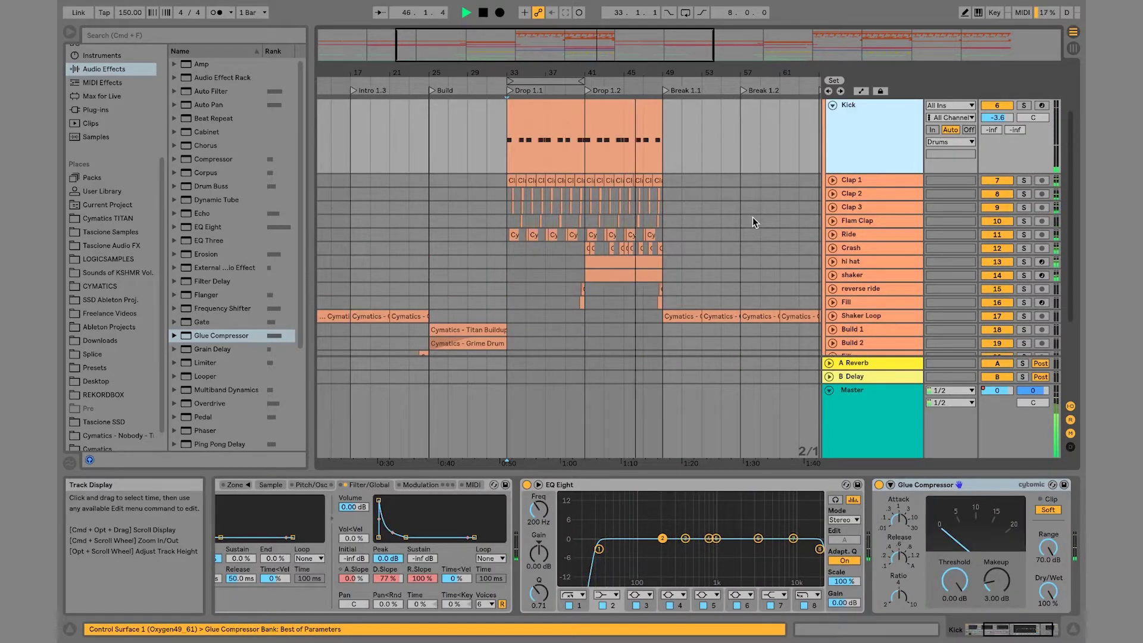
{"action": "scroll", "coordinate": [753, 217], "scroll_direction": "up", "scroll_amount": 3}
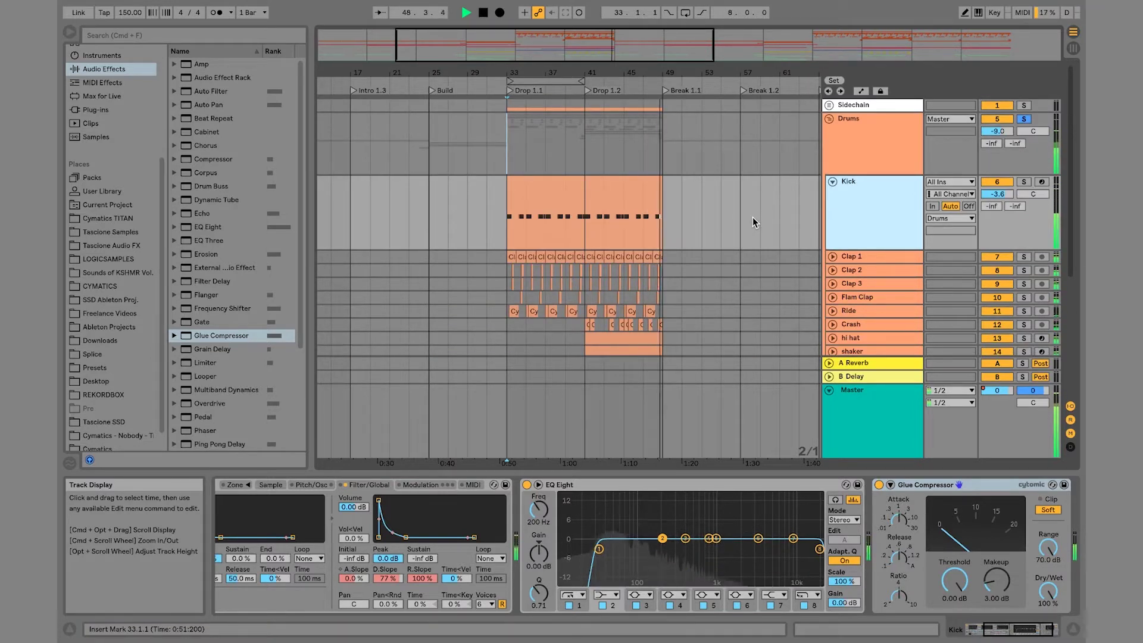
{"action": "key", "text": "space"}
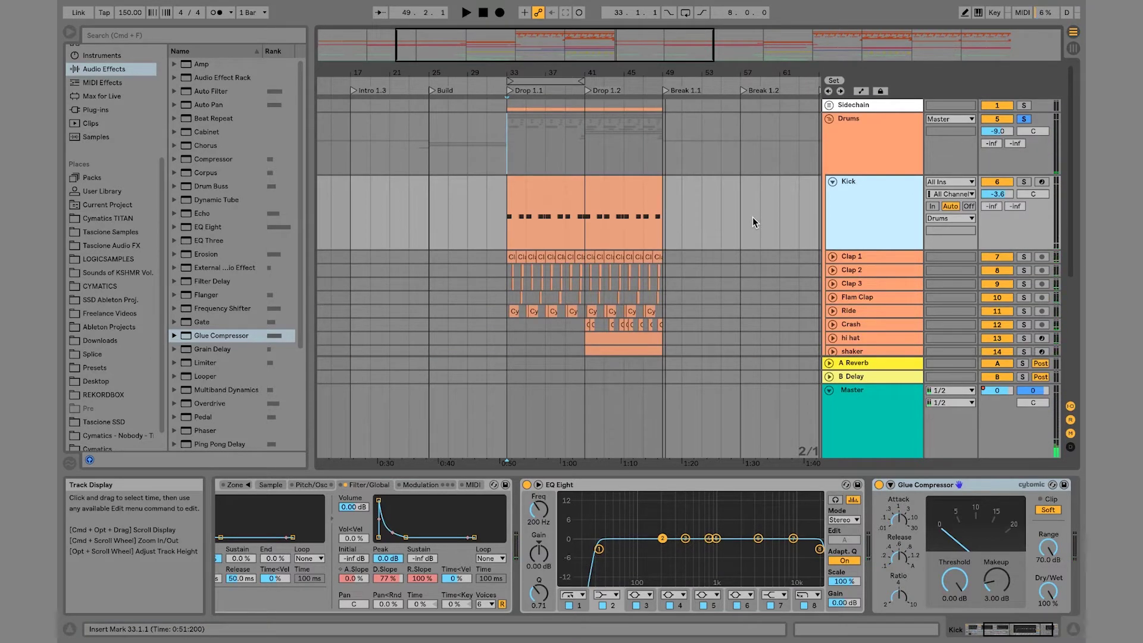
{"action": "scroll", "coordinate": [752, 217], "scroll_direction": "down", "scroll_amount": 1}
{"action": "scroll", "coordinate": [753, 217], "scroll_direction": "left", "scroll_amount": 1}
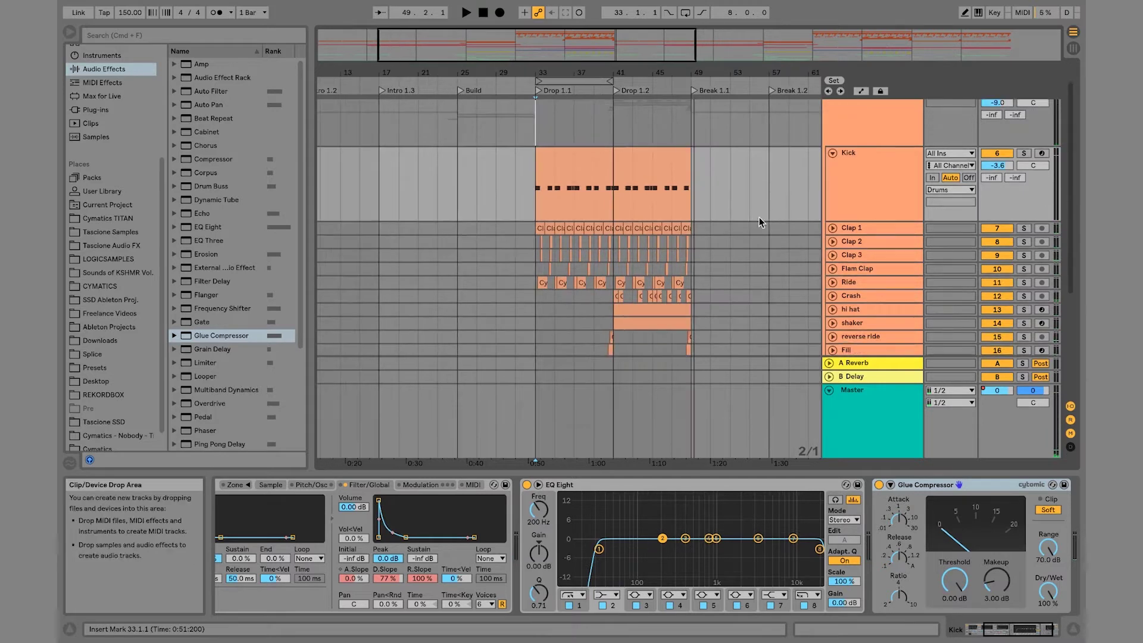
{"action": "left_click", "coordinate": [874, 227]}
{"action": "key", "text": "Down"}
{"action": "key", "text": "Down"}
{"action": "key", "text": "Down"}
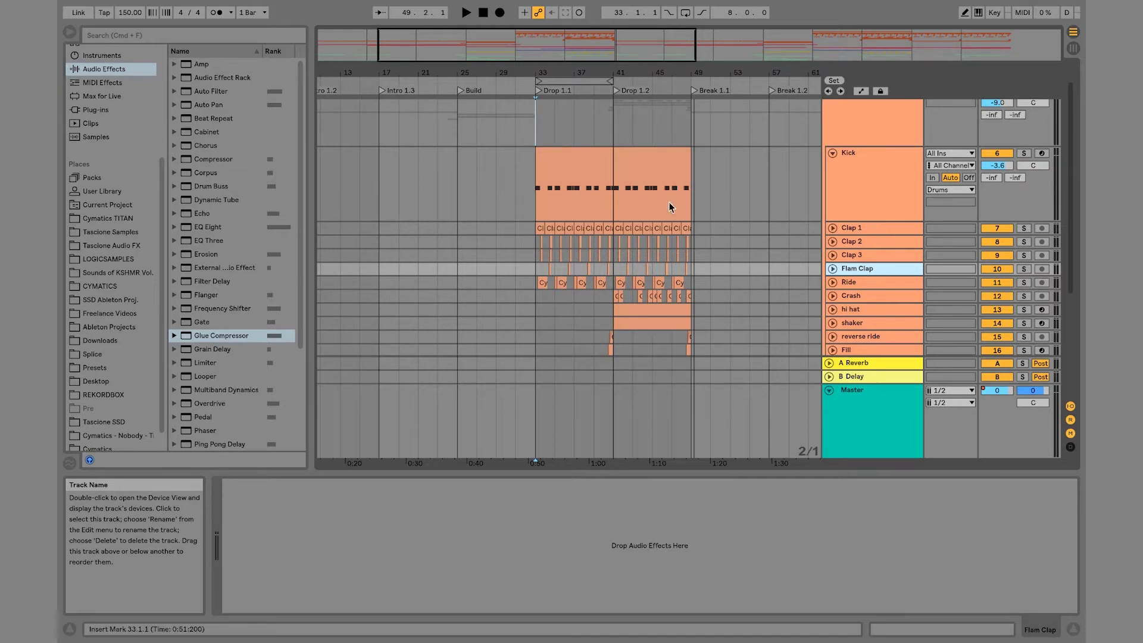
{"action": "left_click", "coordinate": [532, 180]}
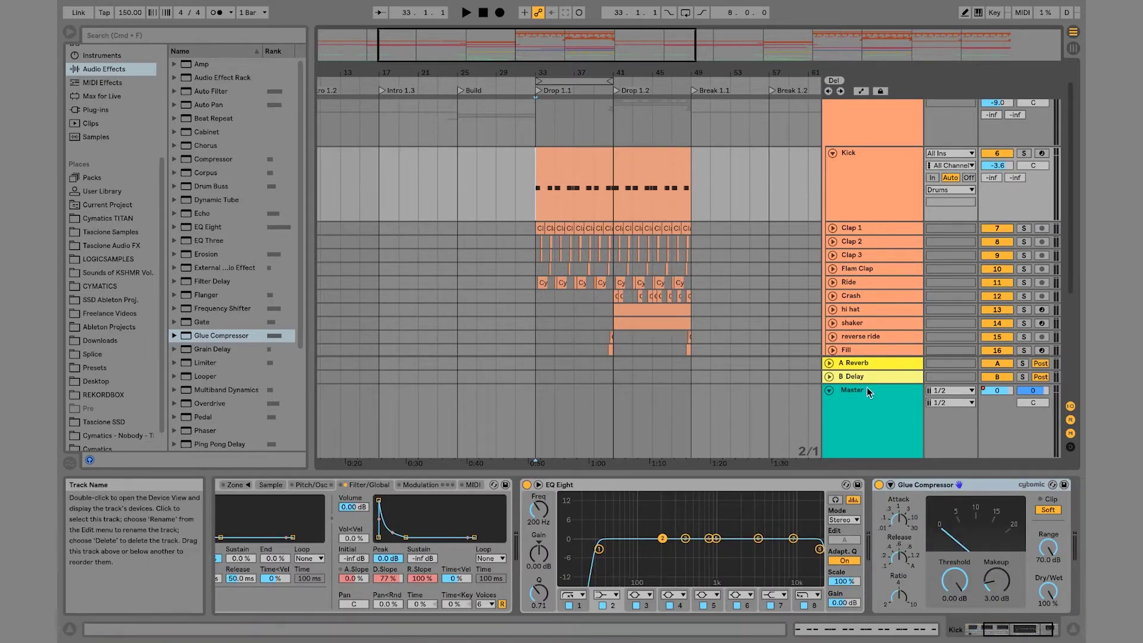
{"action": "left_click", "coordinate": [787, 482]}
{"action": "scroll", "coordinate": [788, 484], "scroll_direction": "right", "scroll_amount": 3}
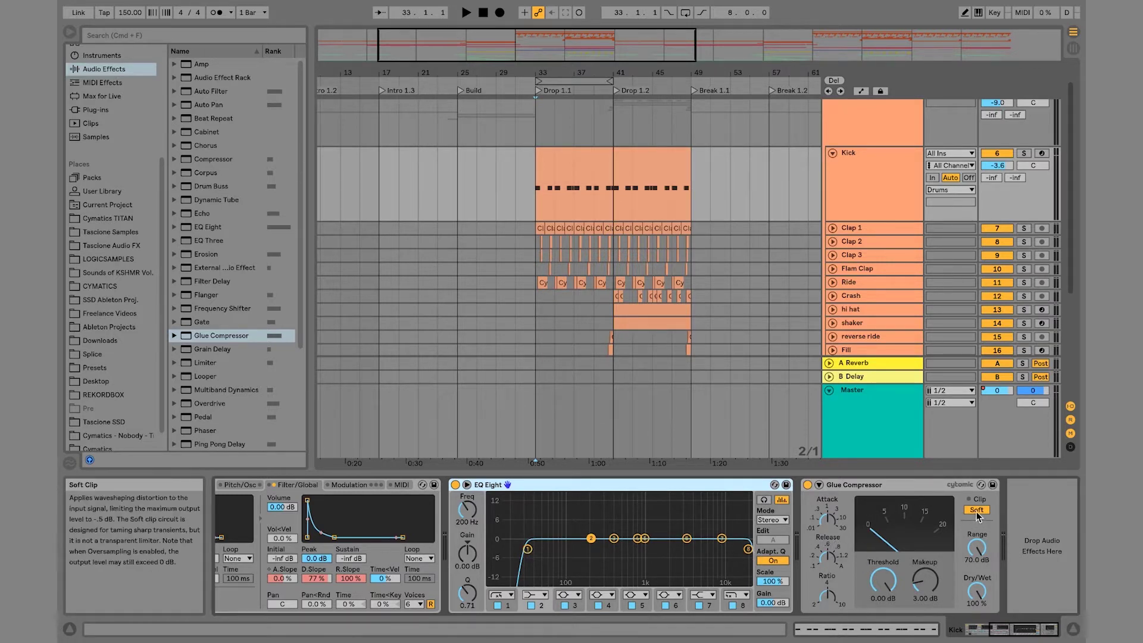
- Group the Kick's EQ Eight and Glue Compressor into a rack
{"action": "right_click", "coordinate": [866, 490]}
{"action": "left_click", "coordinate": [867, 488]}
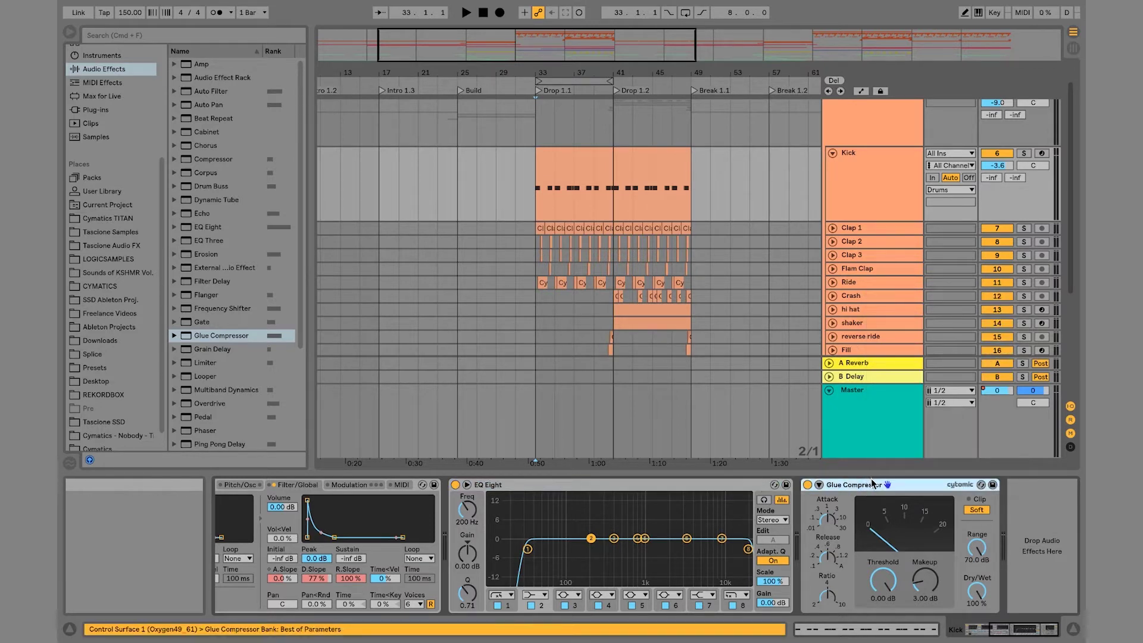
{"action": "left_click", "coordinate": [714, 483]}
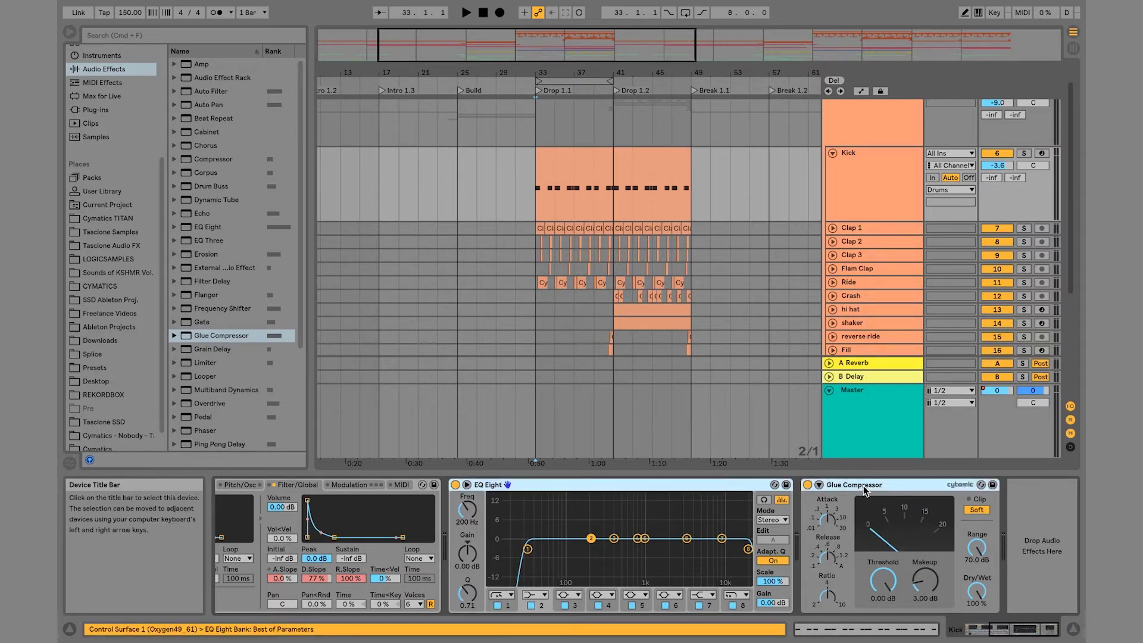
{"action": "key", "text": "super+g"}
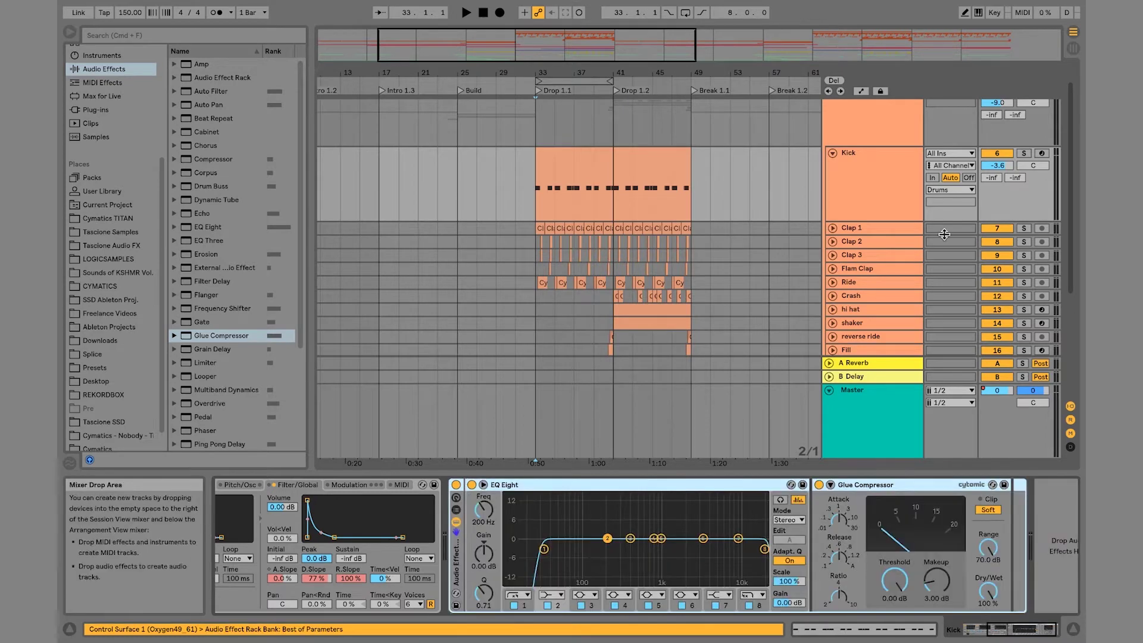
- Solo the Kick, compare it with the rack bypassed and enabled, then delete the rack
{"action": "left_click", "coordinate": [1023, 153]}
{"action": "key", "text": "space"}
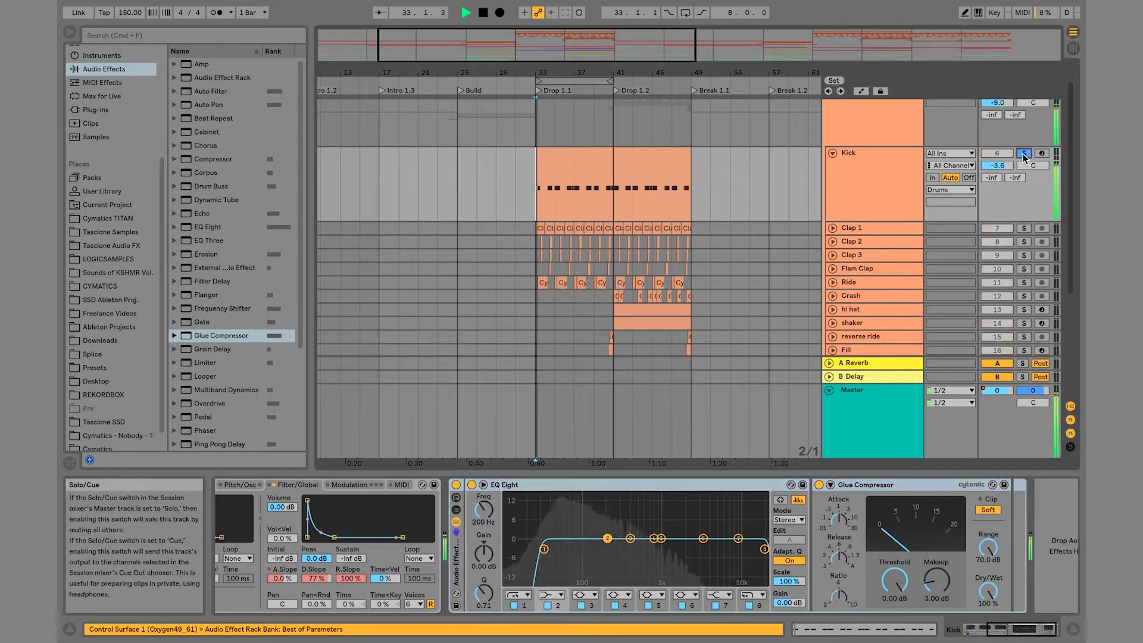
{"action": "left_click", "coordinate": [456, 485]}
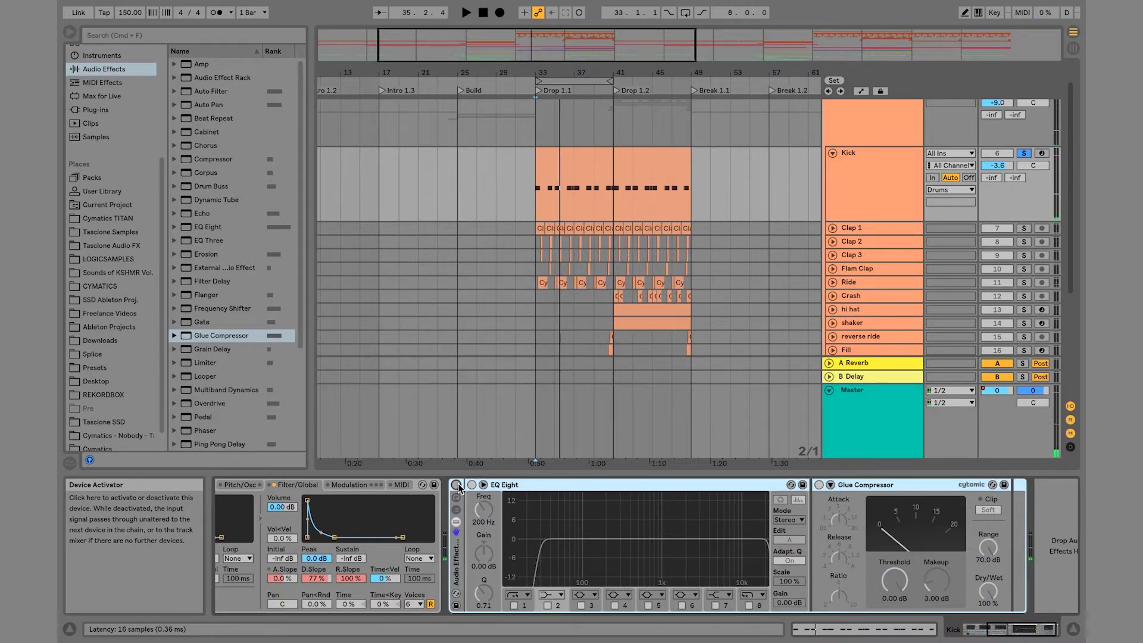
{"action": "left_click", "coordinate": [456, 485]}
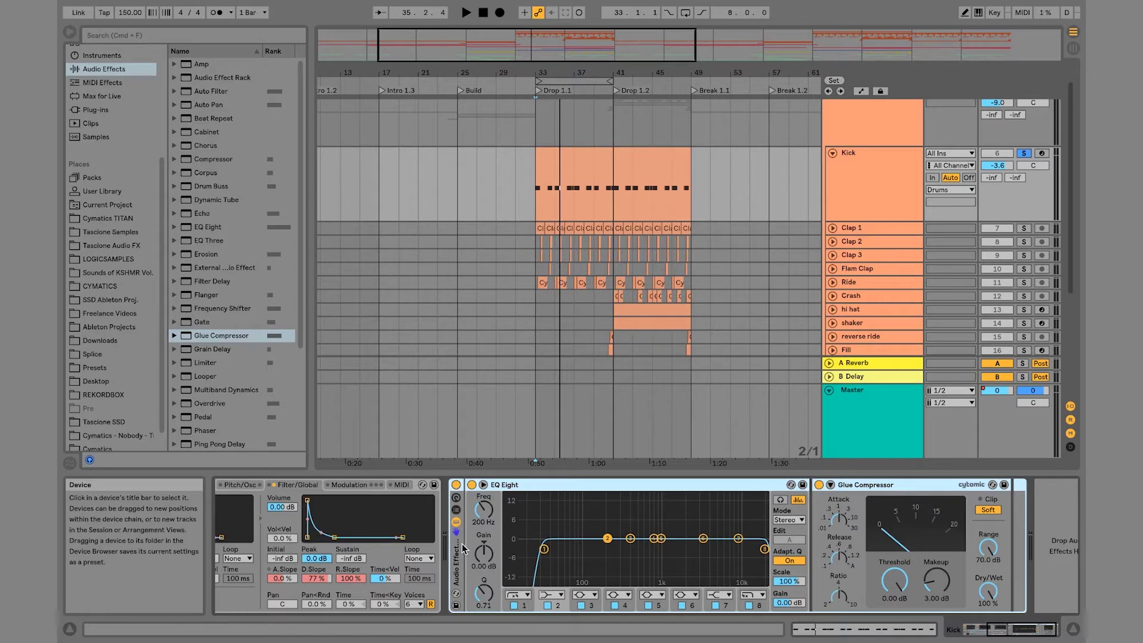
{"action": "key", "text": "Delete"}
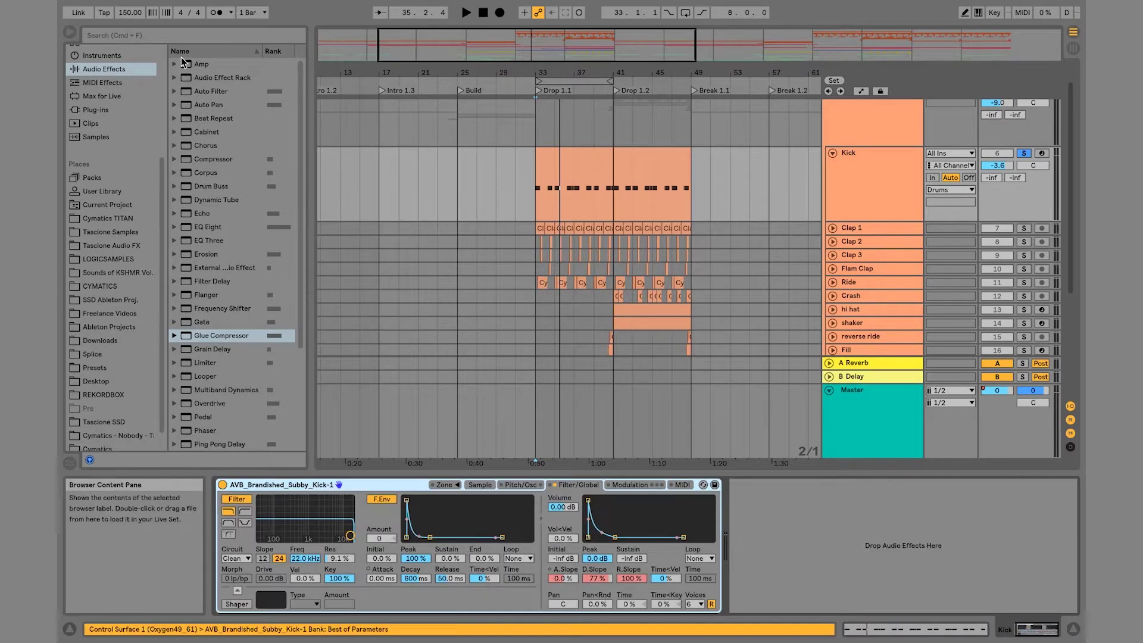
- Load FF Pro-Q 2 from the Plug-ins browser onto the Kick track
{"action": "left_click", "coordinate": [106, 110]}
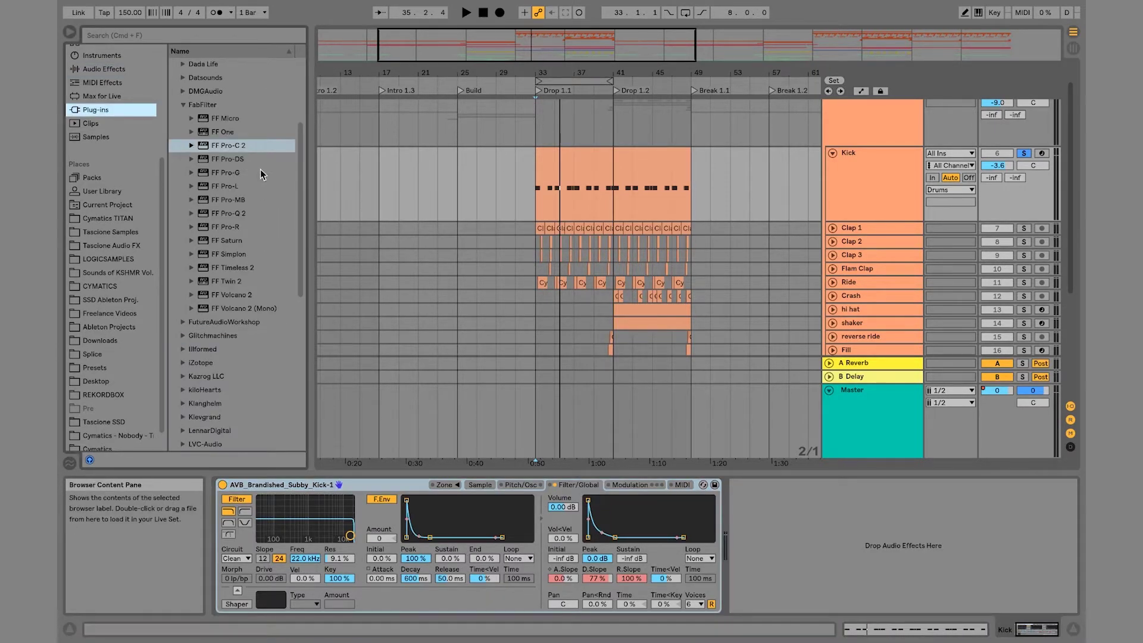
{"action": "double_click", "coordinate": [242, 213]}
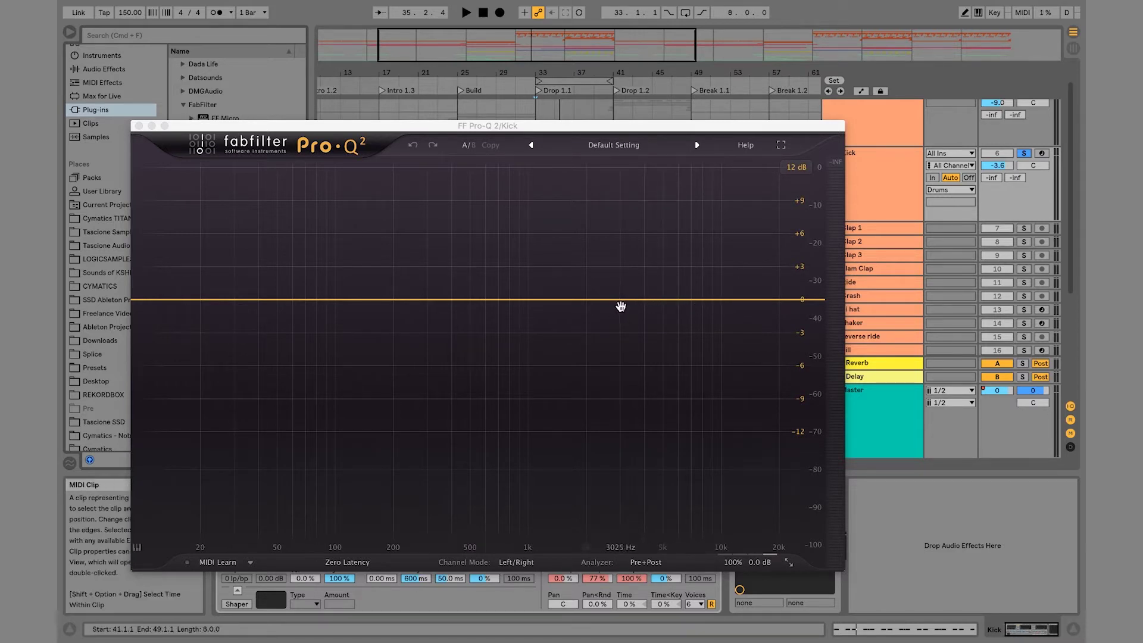
- Add a 3 kHz bell with Q near 2.3, try it as an 800 Hz notch, then undo
{"action": "left_click_drag", "start_coordinate": [625, 312], "coordinate": [623, 266]}
{"action": "left_click_drag", "start_coordinate": [655, 494], "coordinate": [625, 509]}
{"action": "left_click", "coordinate": [512, 495]}
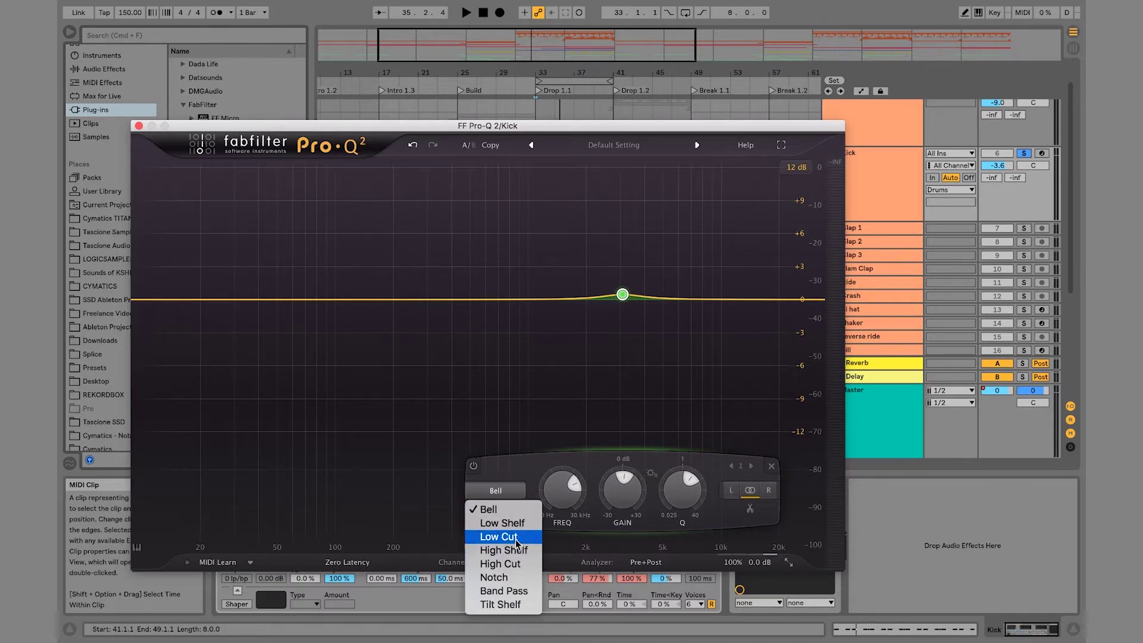
{"action": "left_click", "coordinate": [522, 577]}
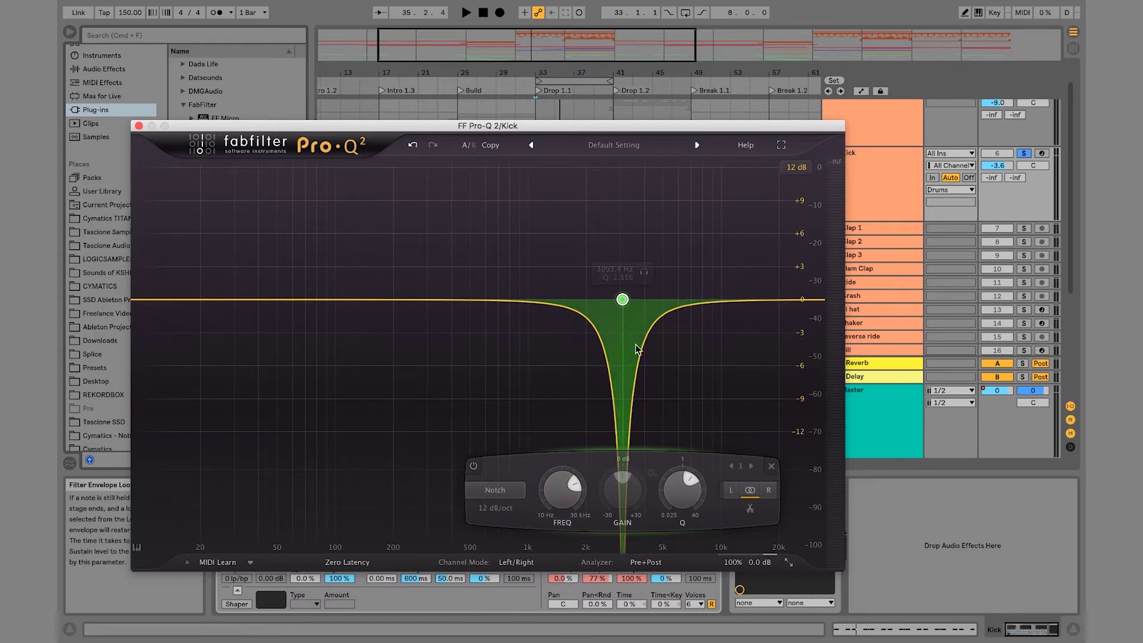
{"action": "left_click_drag", "start_coordinate": [622, 301], "coordinate": [509, 300]}
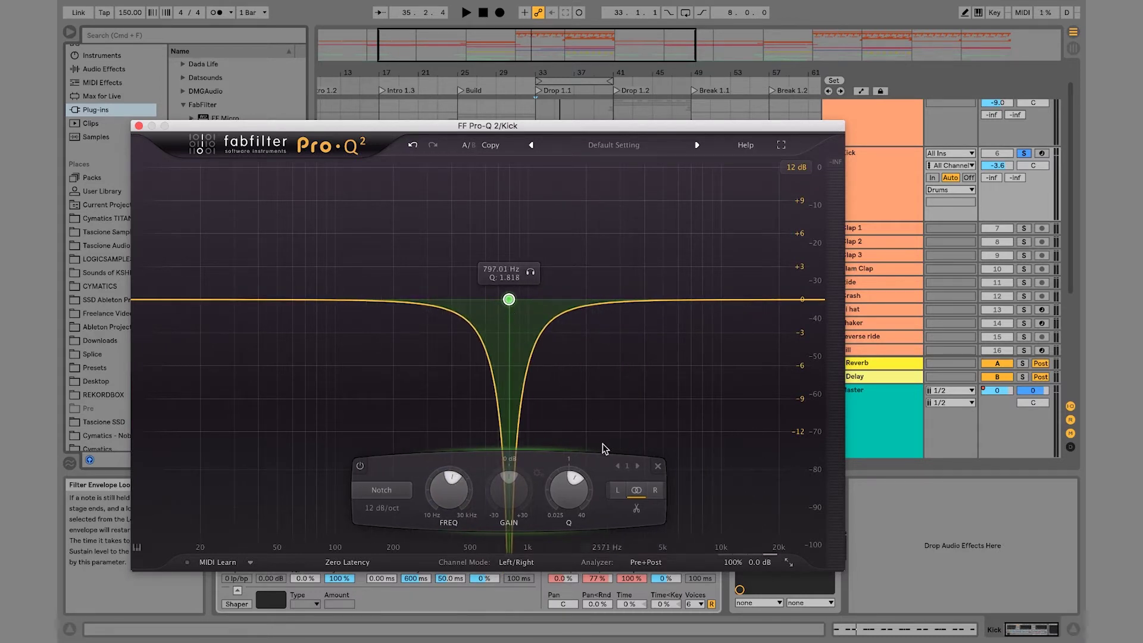
{"action": "mouse_move", "coordinate": [561, 483]}
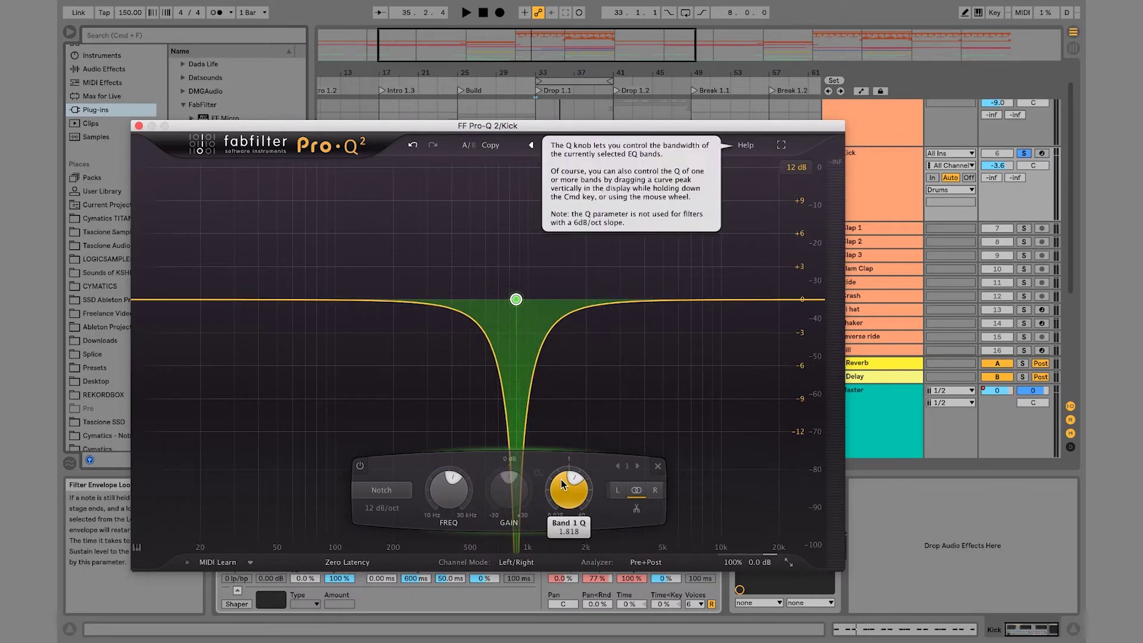
{"action": "left_click", "coordinate": [414, 147]}
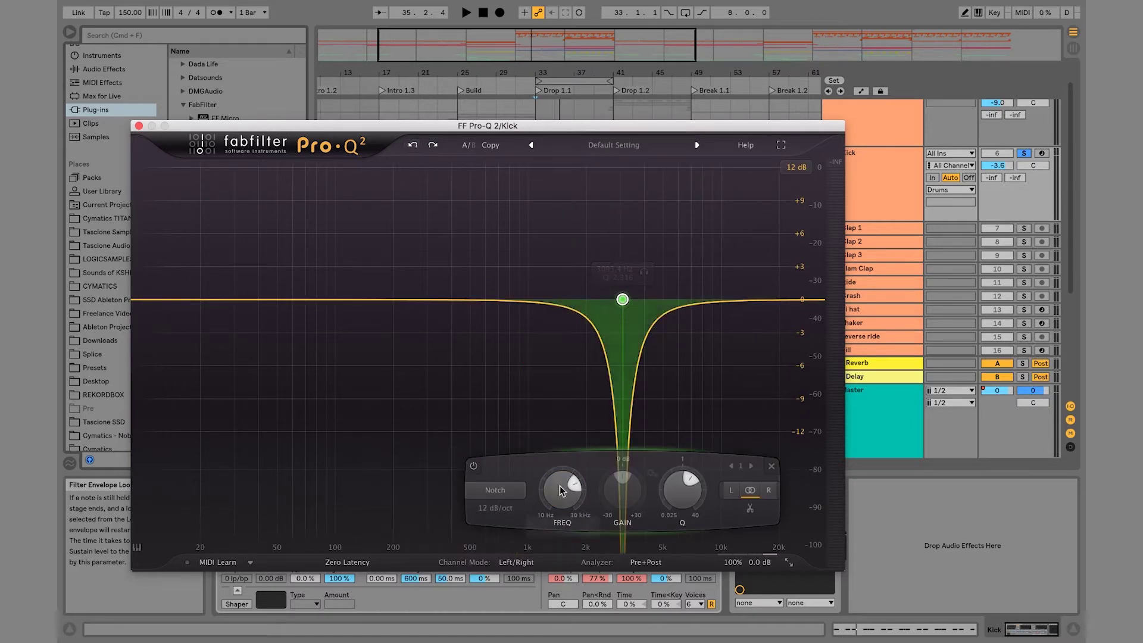
- Switch the band to Band Pass, then to a gentle Tilt Shelf near 3673 Hz
{"action": "left_click", "coordinate": [496, 490]}
{"action": "left_click", "coordinate": [504, 591]}
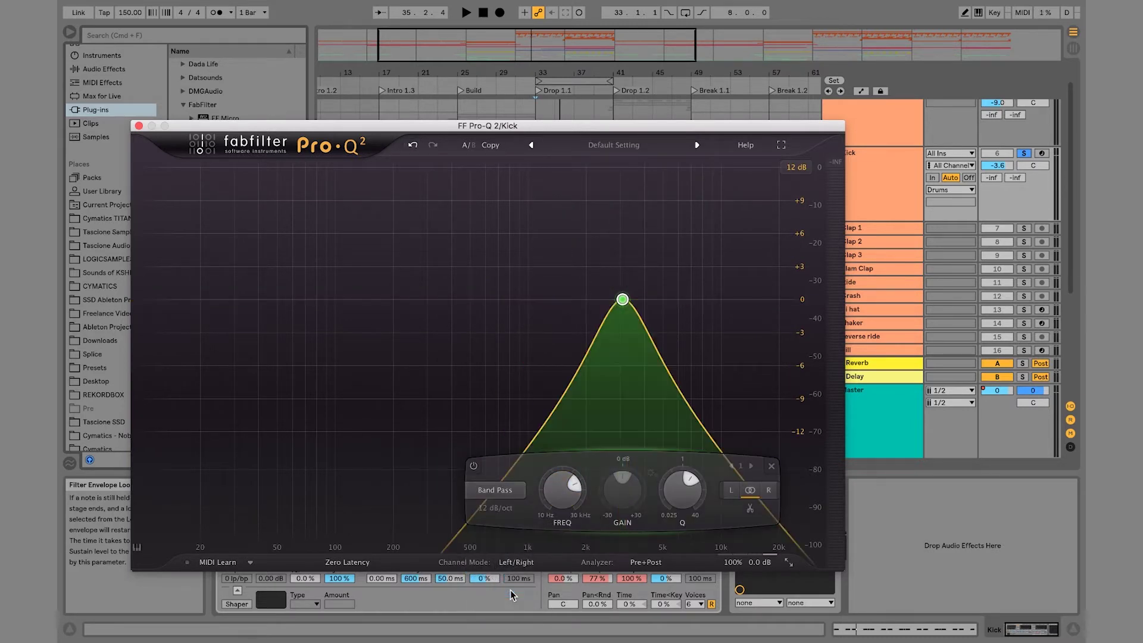
{"action": "left_click", "coordinate": [518, 492]}
{"action": "left_click", "coordinate": [513, 604]}
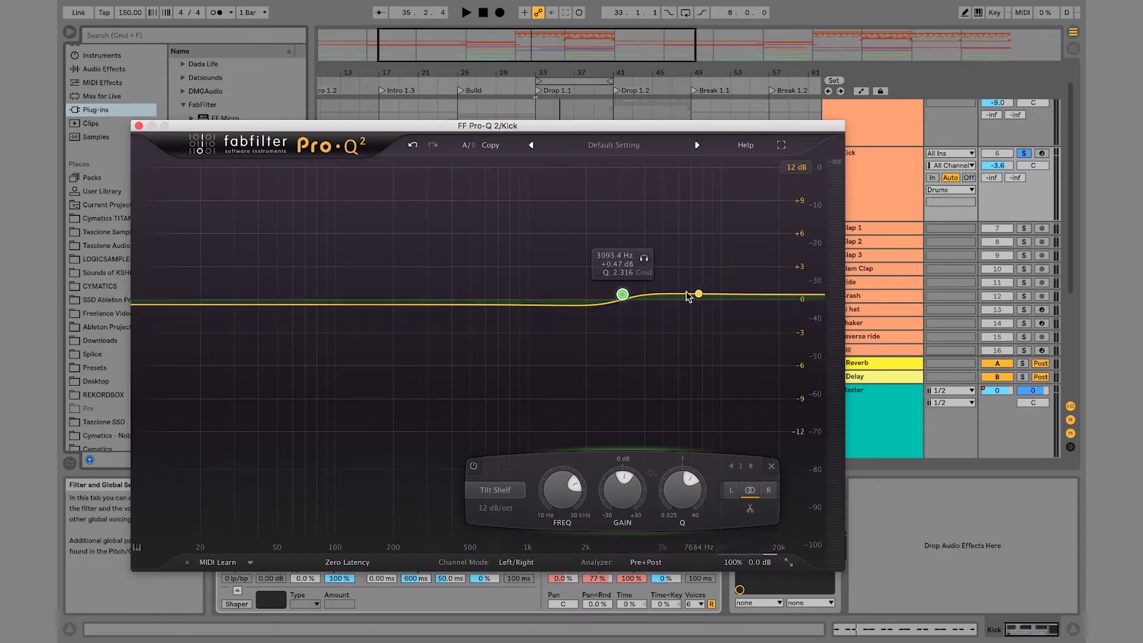
{"action": "mouse_move", "coordinate": [625, 296]}
{"action": "left_mouse_down"}
{"action": "mouse_move", "coordinate": [698, 292]}
{"action": "mouse_move", "coordinate": [260, 250]}
{"action": "mouse_move", "coordinate": [452, 257]}
{"action": "mouse_move", "coordinate": [641, 297]}
{"action": "left_mouse_up"}
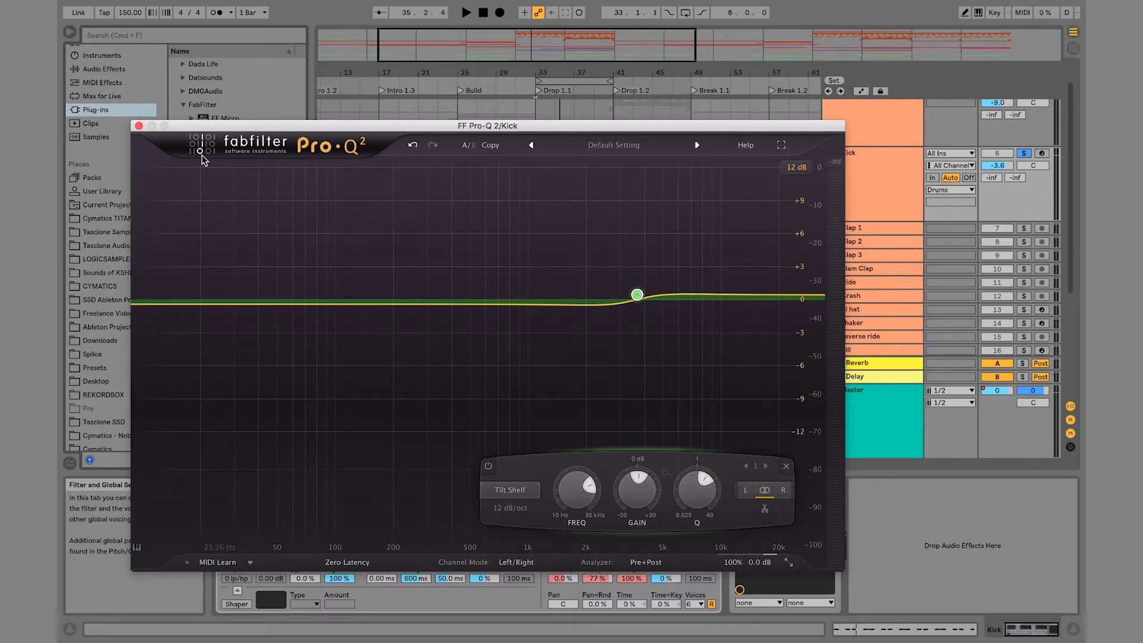
- Browse the Pro-Q 2 presets without choosing one, close the editor and delete the plug-in
{"action": "left_click", "coordinate": [618, 145]}
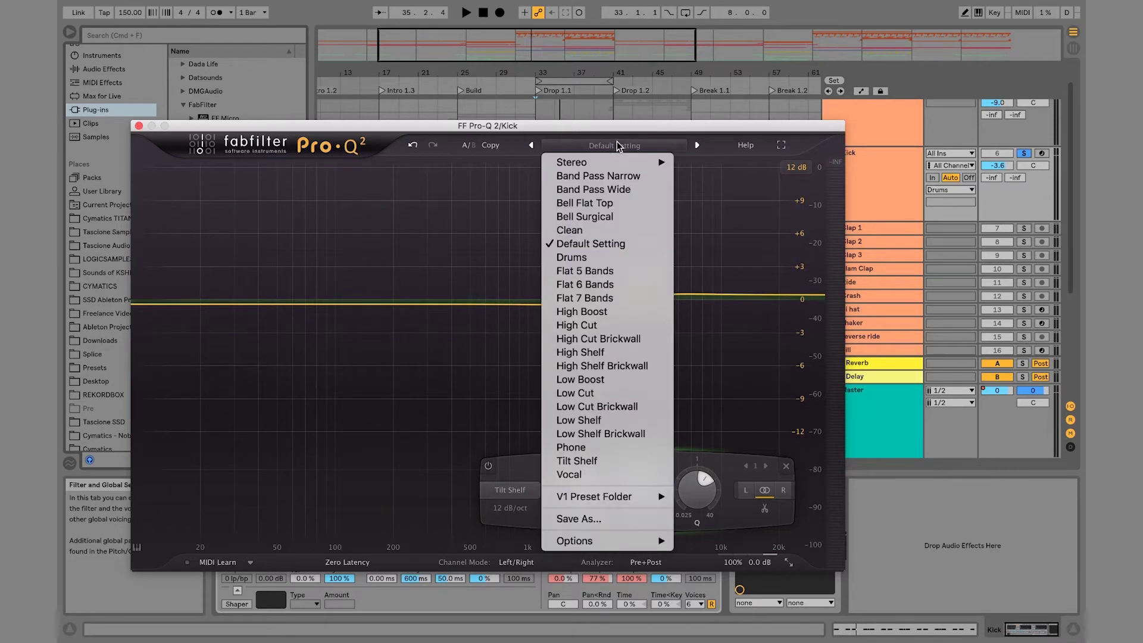
{"action": "mouse_move", "coordinate": [634, 542]}
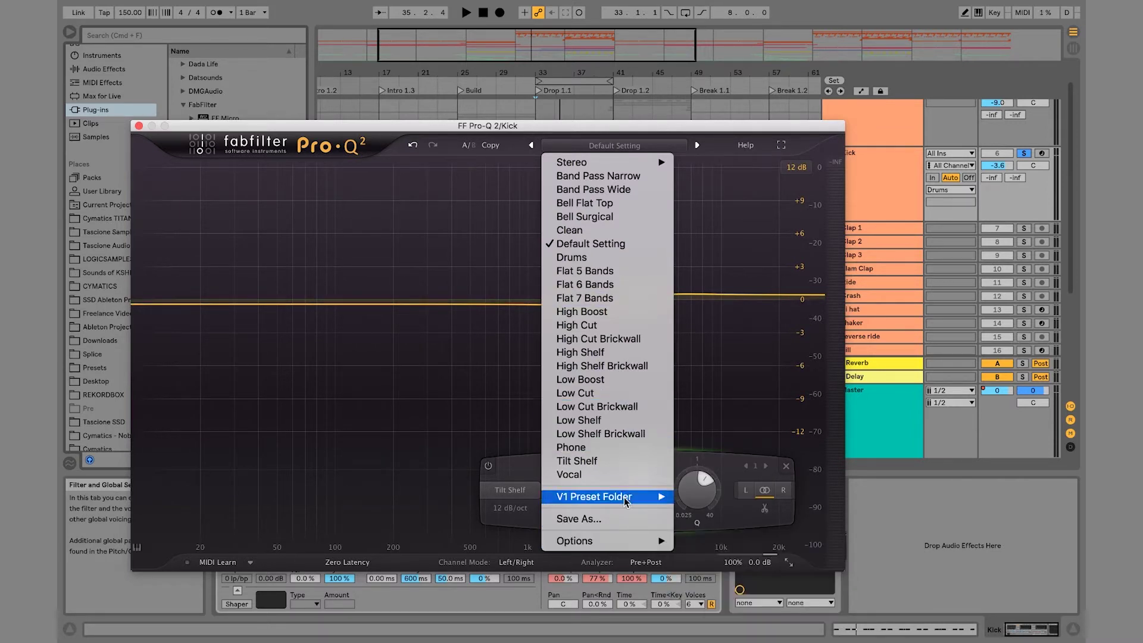
{"action": "left_click", "coordinate": [290, 272]}
{"action": "left_click", "coordinate": [139, 125]}
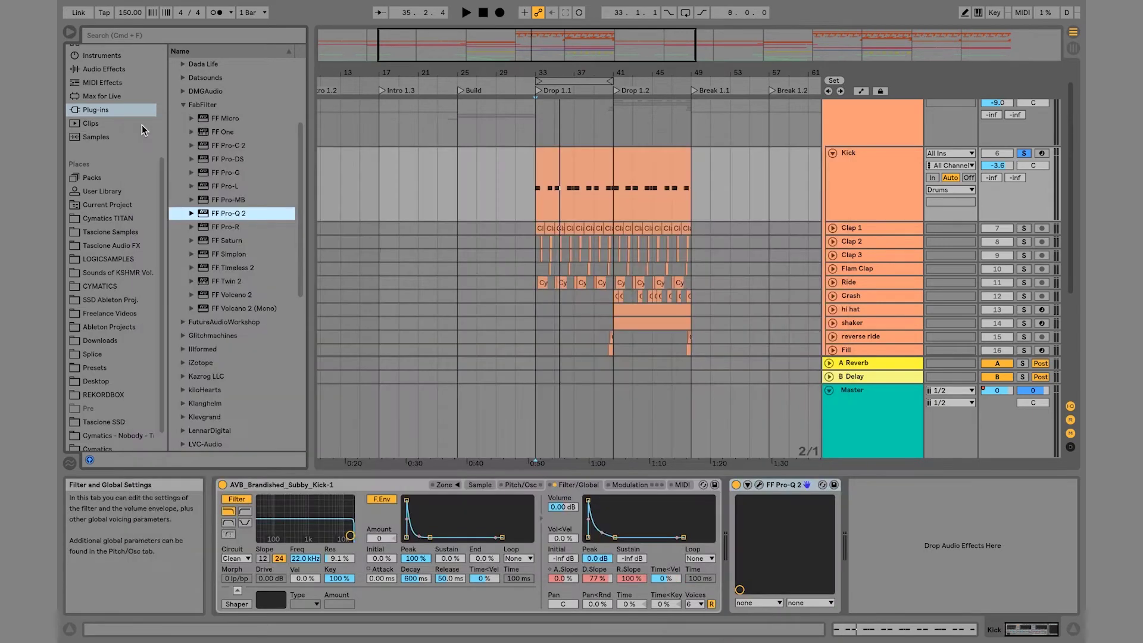
{"action": "key", "text": "BackSpace"}
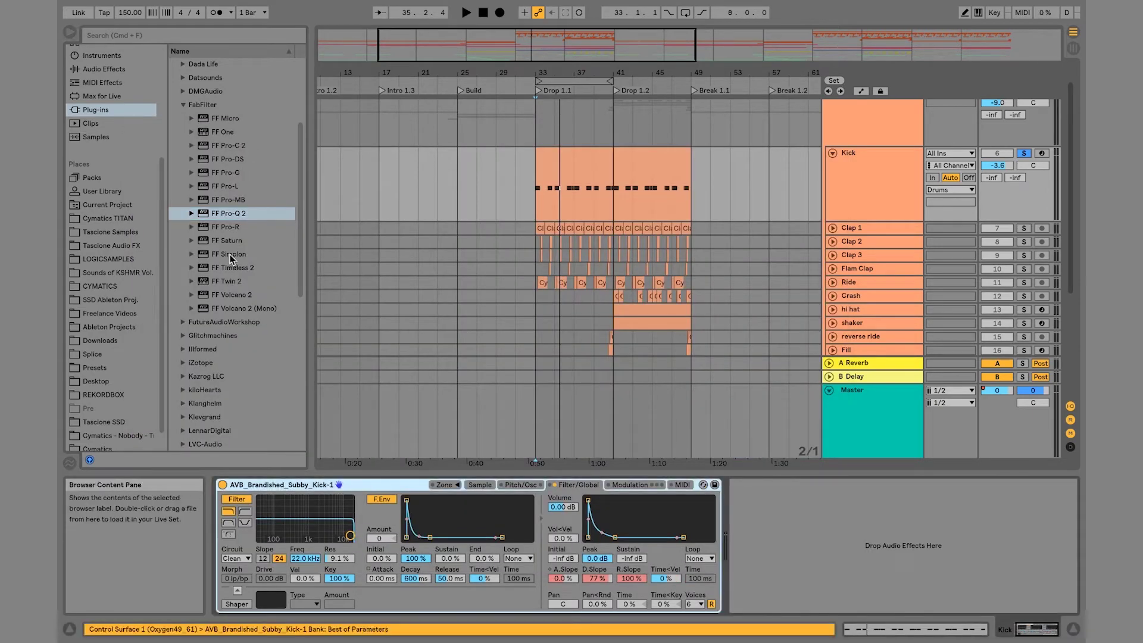
- Load a fresh Pro-Q 2 with a 48 dB/oct low cut near 32.5 Hz, then start playback
{"action": "double_click", "coordinate": [215, 214]}
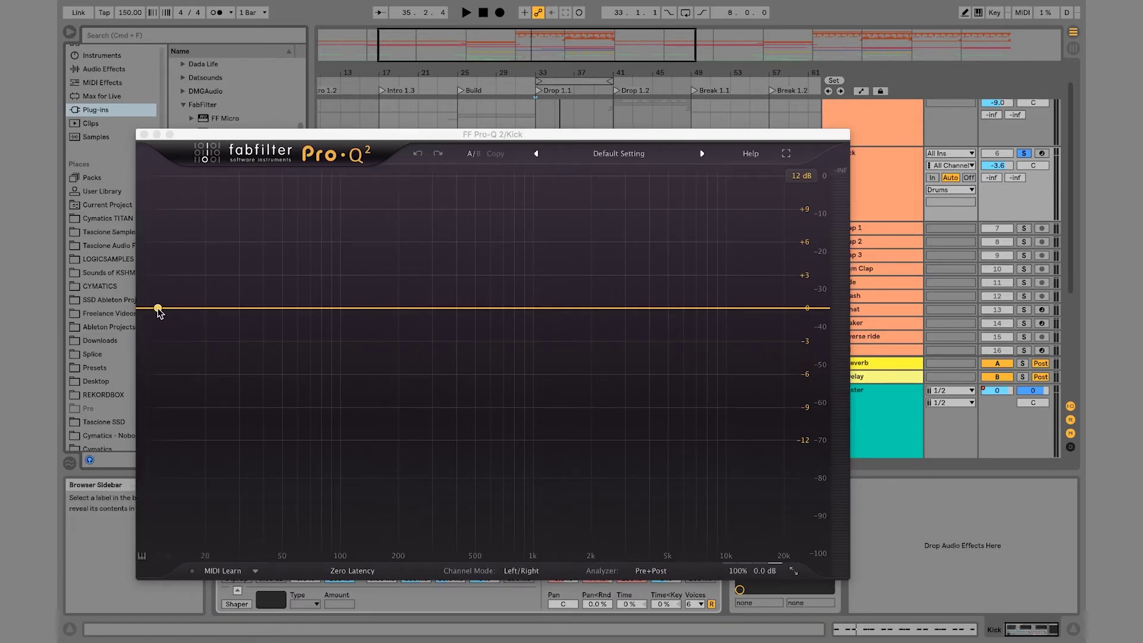
{"action": "left_click_drag", "start_coordinate": [153, 311], "coordinate": [223, 312]}
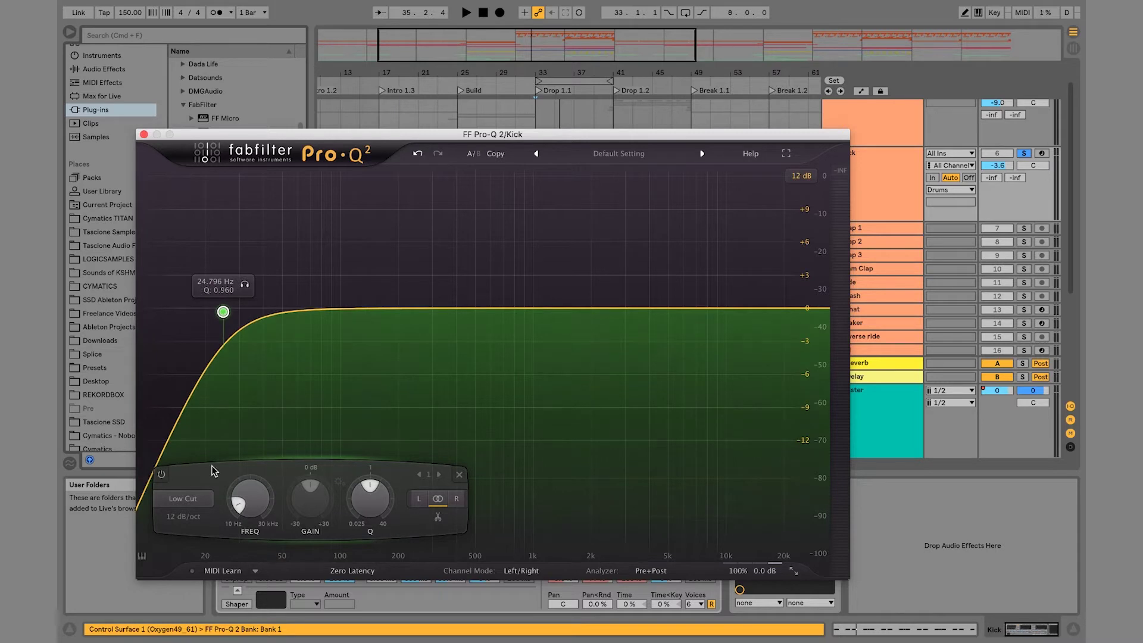
{"action": "left_click", "coordinate": [199, 516]}
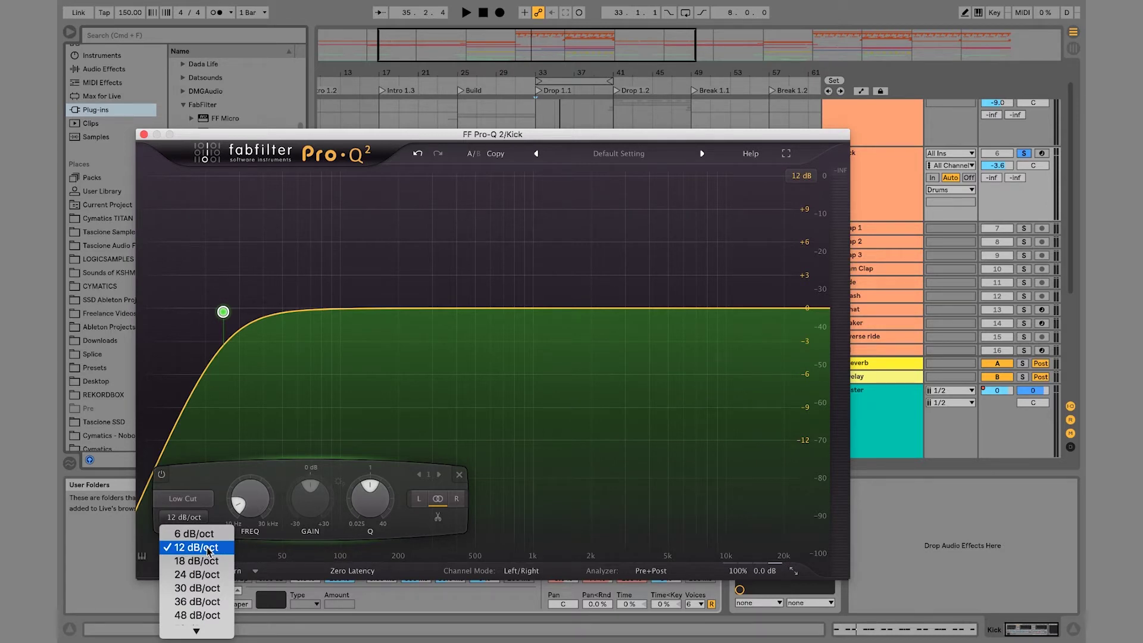
{"action": "left_click", "coordinate": [191, 613]}
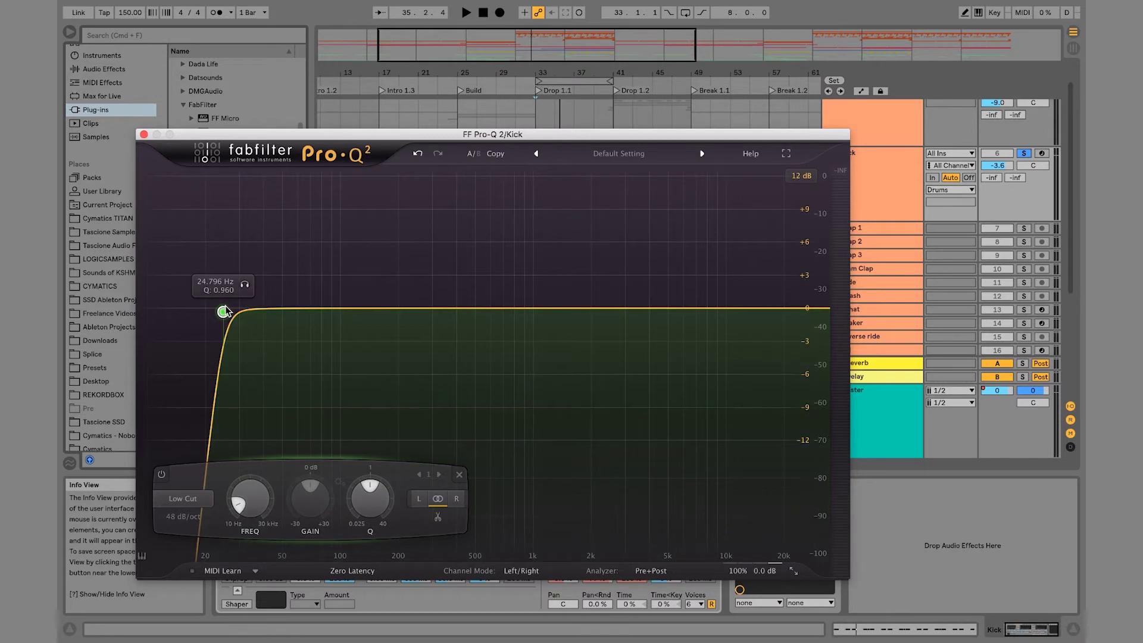
{"action": "left_click_drag", "start_coordinate": [228, 313], "coordinate": [241, 309]}
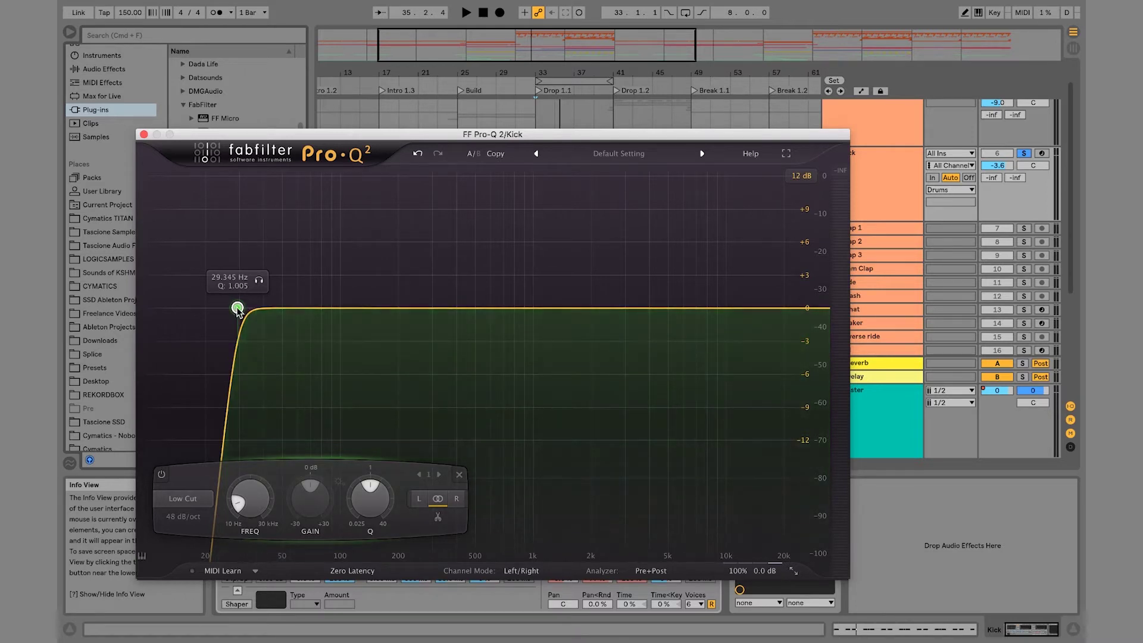
{"action": "left_click_drag", "start_coordinate": [244, 308], "coordinate": [247, 312]}
{"action": "key", "text": "space"}
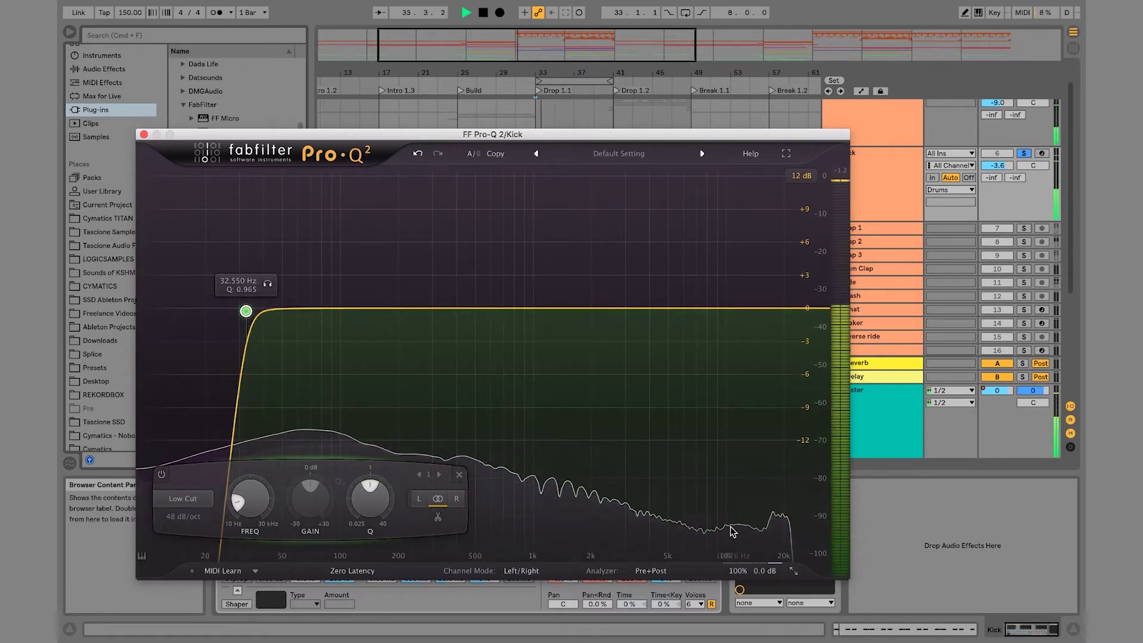
- A/B the 48 dB/oct low cut band on and off during playback, ending with it enabled
{"action": "left_click", "coordinate": [162, 476]}
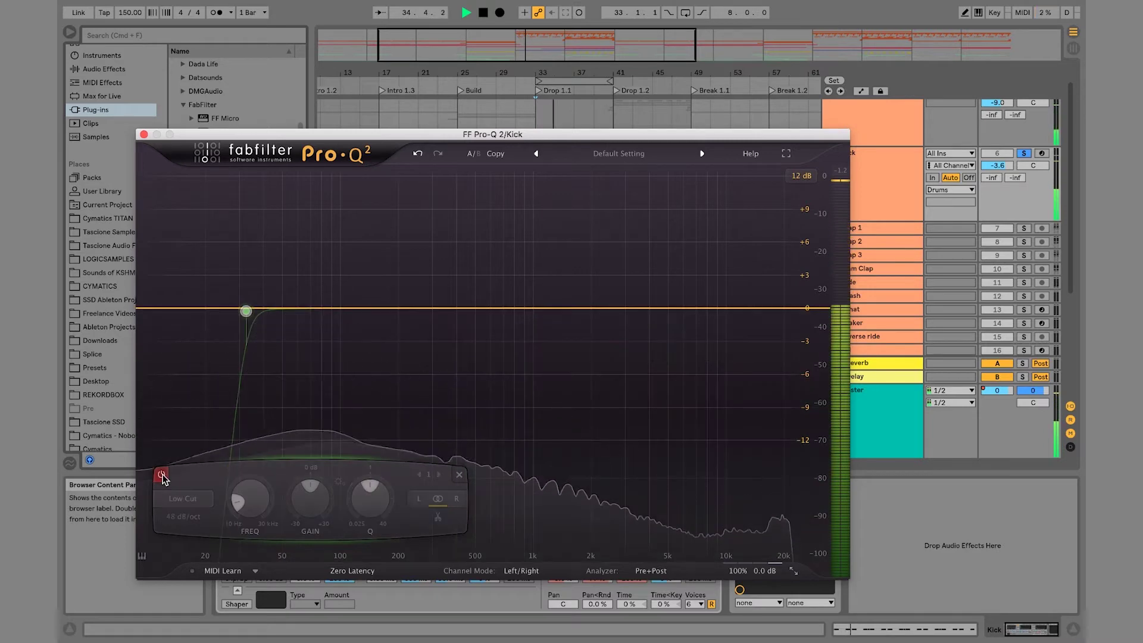
{"action": "left_click", "coordinate": [162, 476]}
{"action": "left_click", "coordinate": [162, 476]}
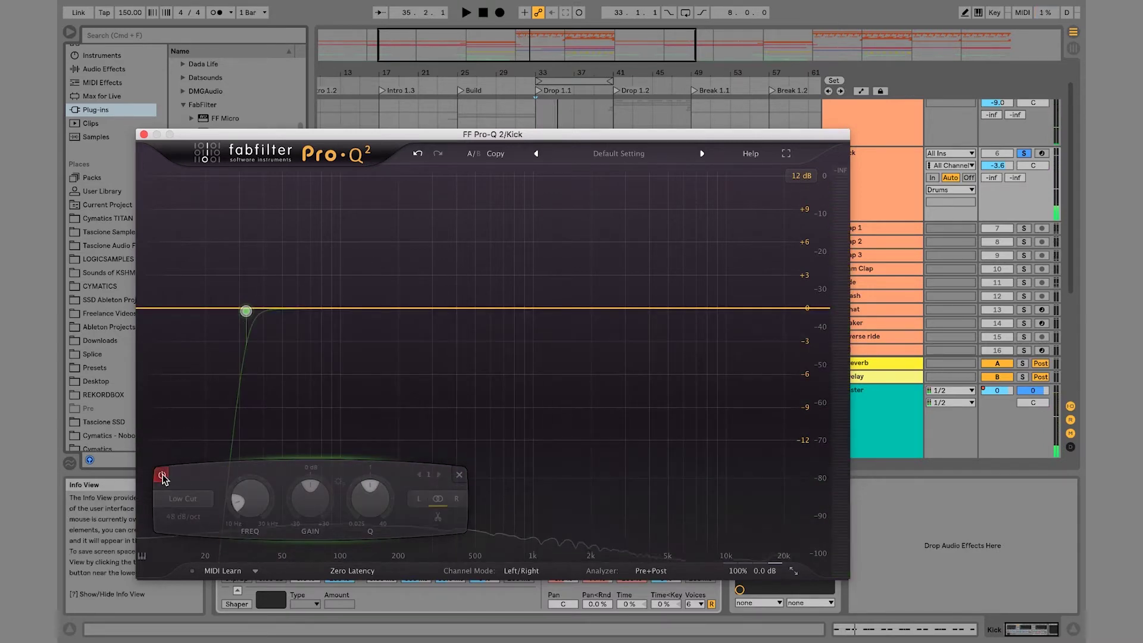
{"action": "left_click", "coordinate": [162, 477]}
{"action": "left_click", "coordinate": [161, 476]}
{"action": "left_click", "coordinate": [162, 476]}
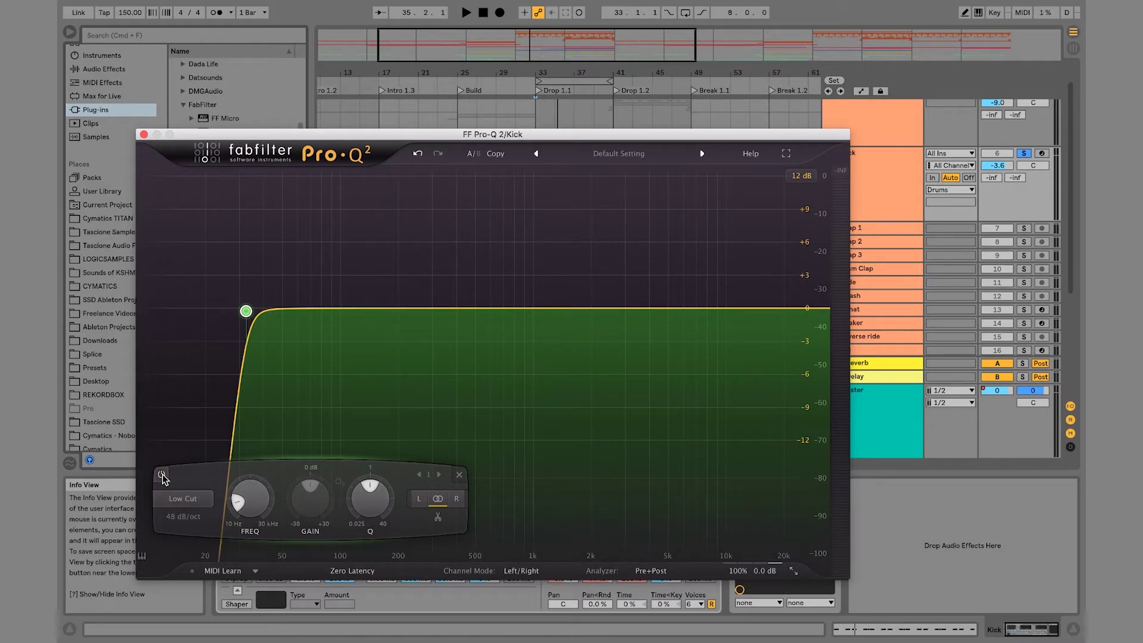
{"action": "key", "text": "space"}
{"action": "left_click", "coordinate": [162, 476]}
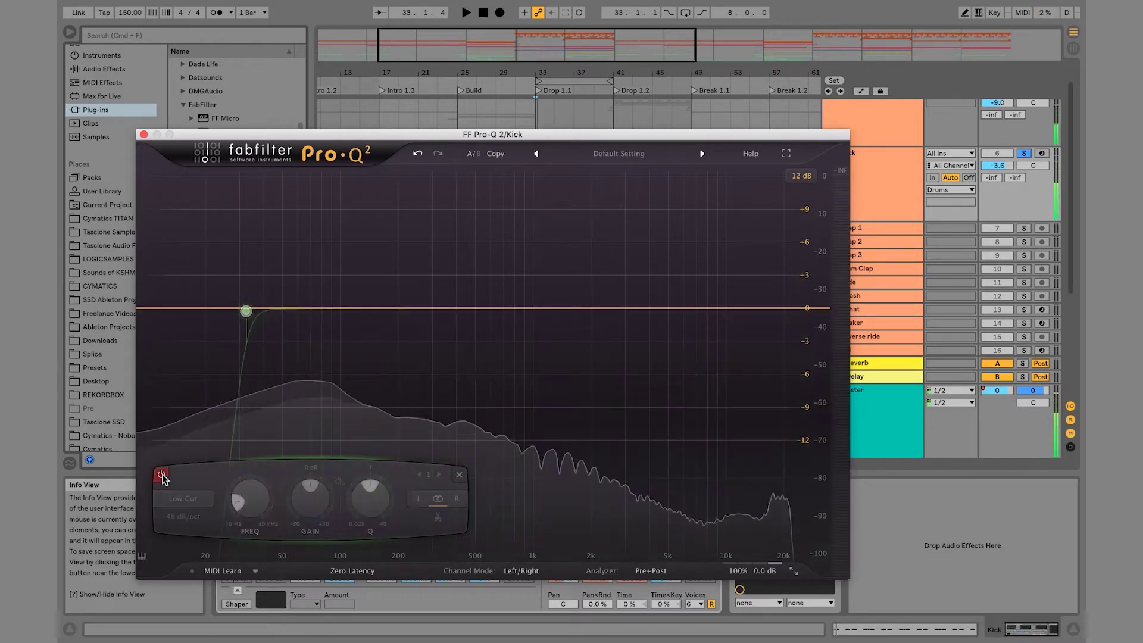
{"action": "left_click", "coordinate": [162, 476]}
{"action": "left_click", "coordinate": [162, 477]}
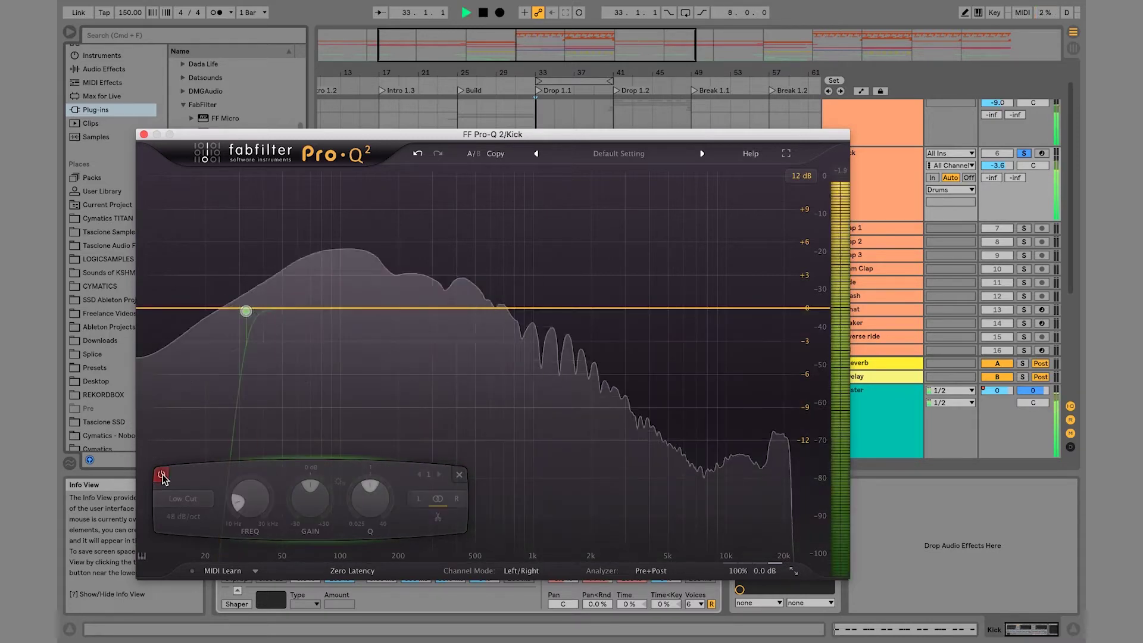
{"action": "left_click", "coordinate": [162, 476]}
{"action": "key", "text": "space"}
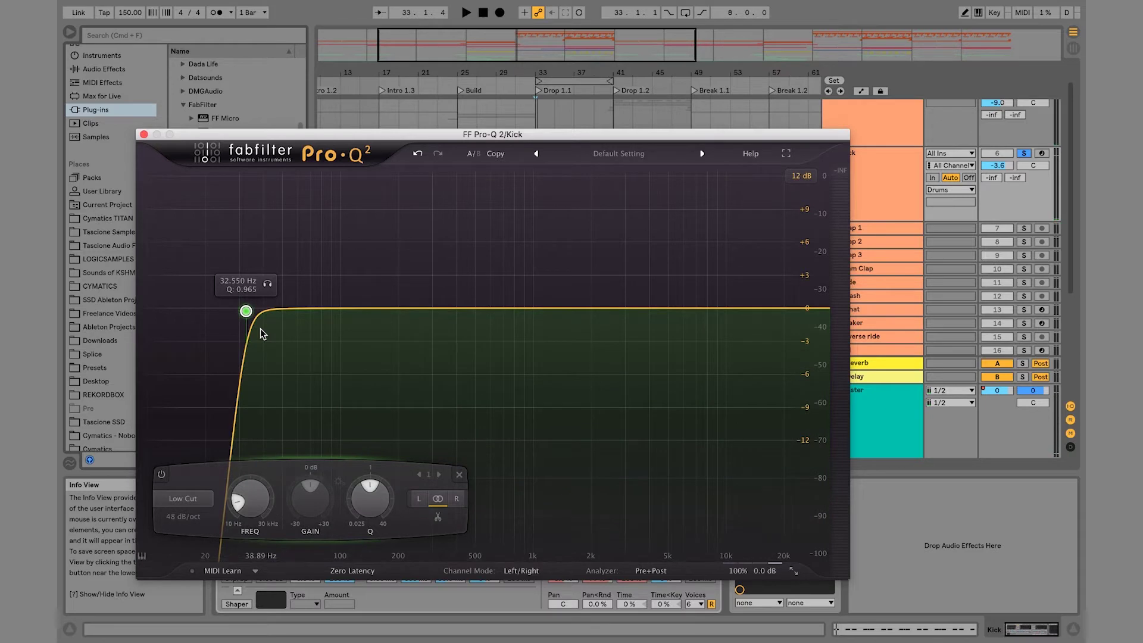
- Audition the low cut moved between about 34.8 Hz and 42 Hz with varied resonance
{"action": "left_click_drag", "start_coordinate": [249, 312], "coordinate": [256, 312]}
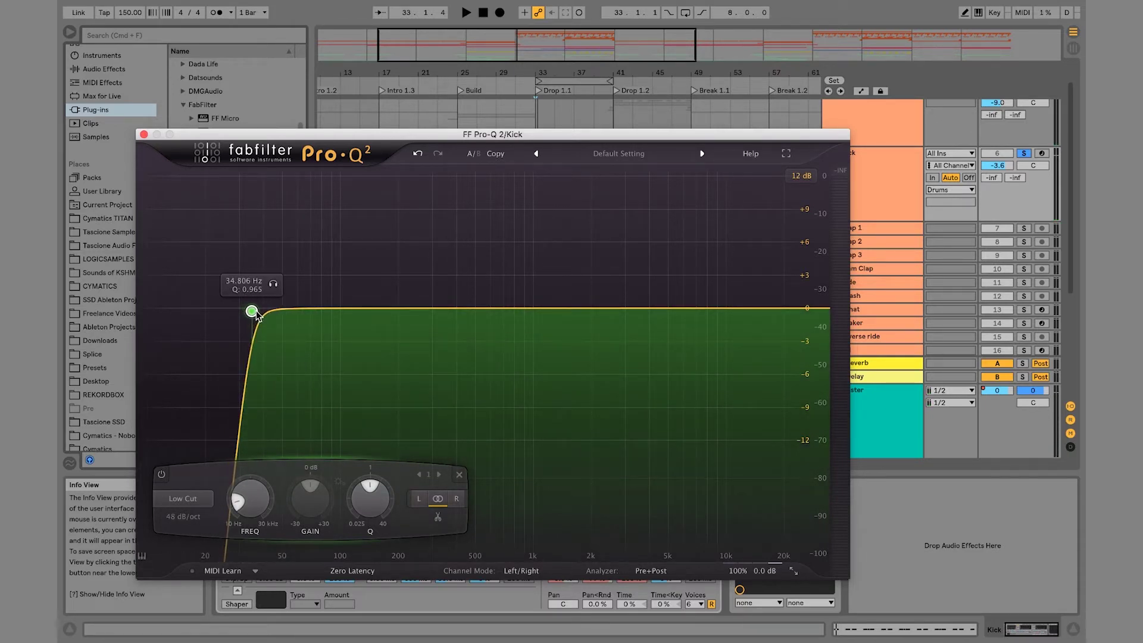
{"action": "key", "text": "space"}
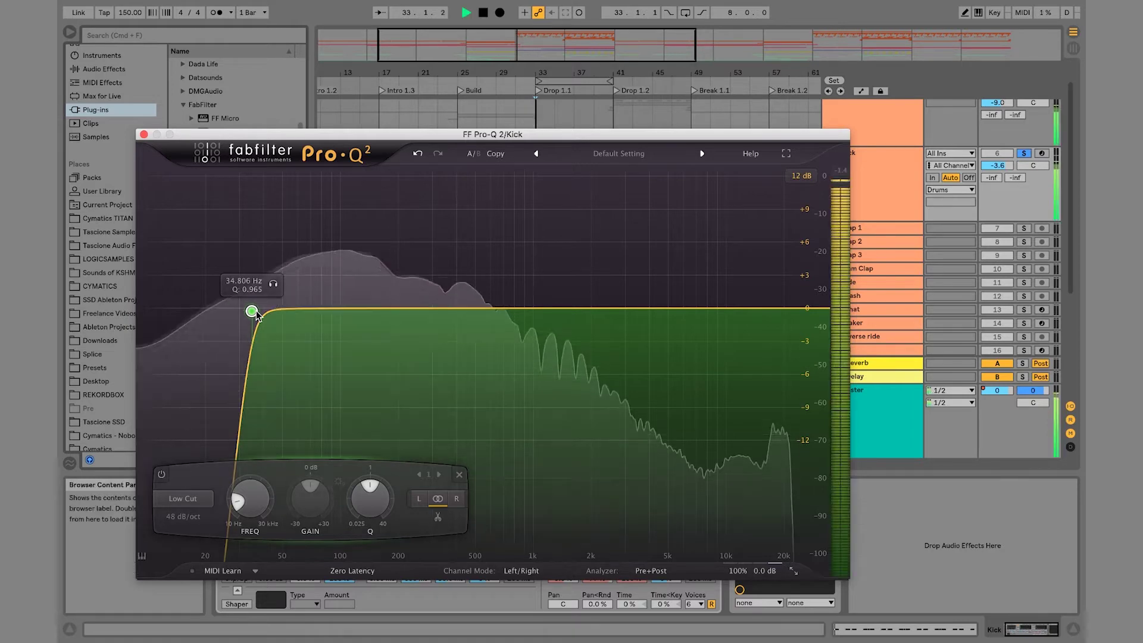
{"action": "left_click_drag", "start_coordinate": [256, 315], "coordinate": [266, 224]}
{"action": "key", "text": "space"}
{"action": "mouse_move", "coordinate": [371, 517]}
{"action": "left_mouse_down"}
{"action": "mouse_move", "coordinate": [367, 533]}
{"action": "mouse_move", "coordinate": [366, 519]}
{"action": "left_mouse_up"}
{"action": "key", "text": "space"}
{"action": "left_click_drag", "start_coordinate": [262, 242], "coordinate": [268, 188]}
{"action": "key", "text": "space"}
- Refine the low cut to about 35.5 Hz and flatten its resonant peak to Q around 1.28
{"action": "key", "text": "space"}
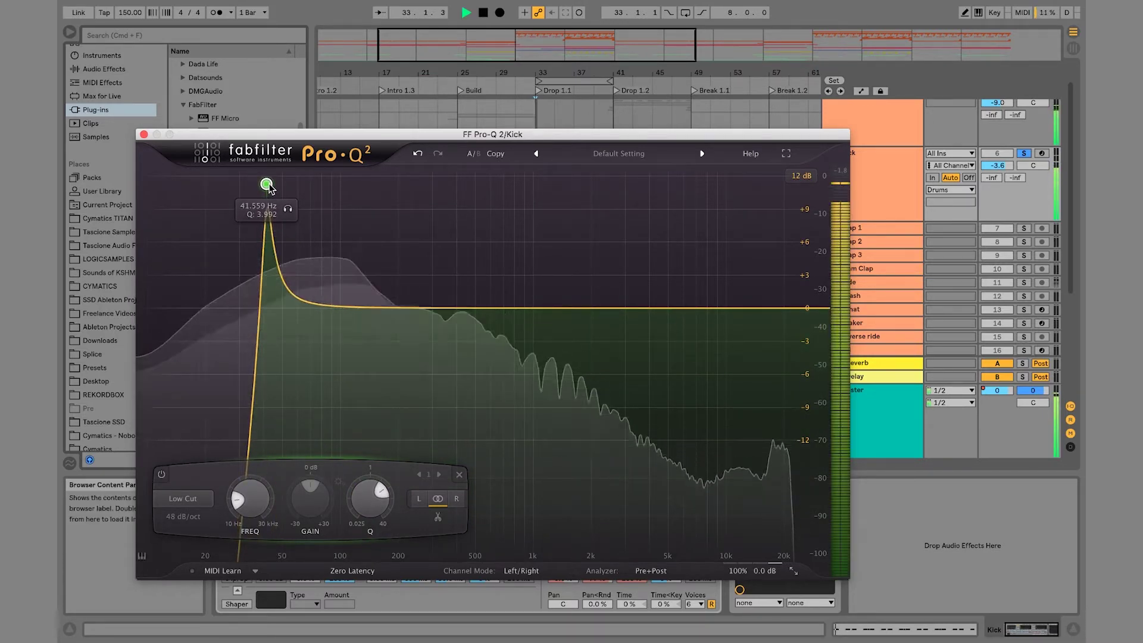
{"action": "key", "text": "space"}
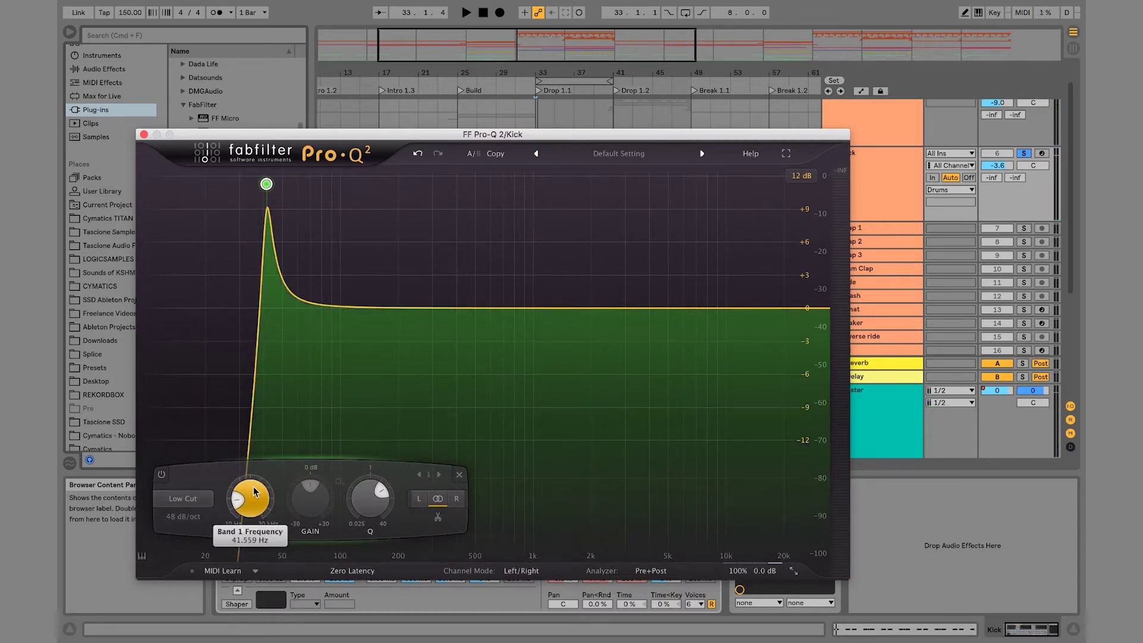
{"action": "key", "text": "space"}
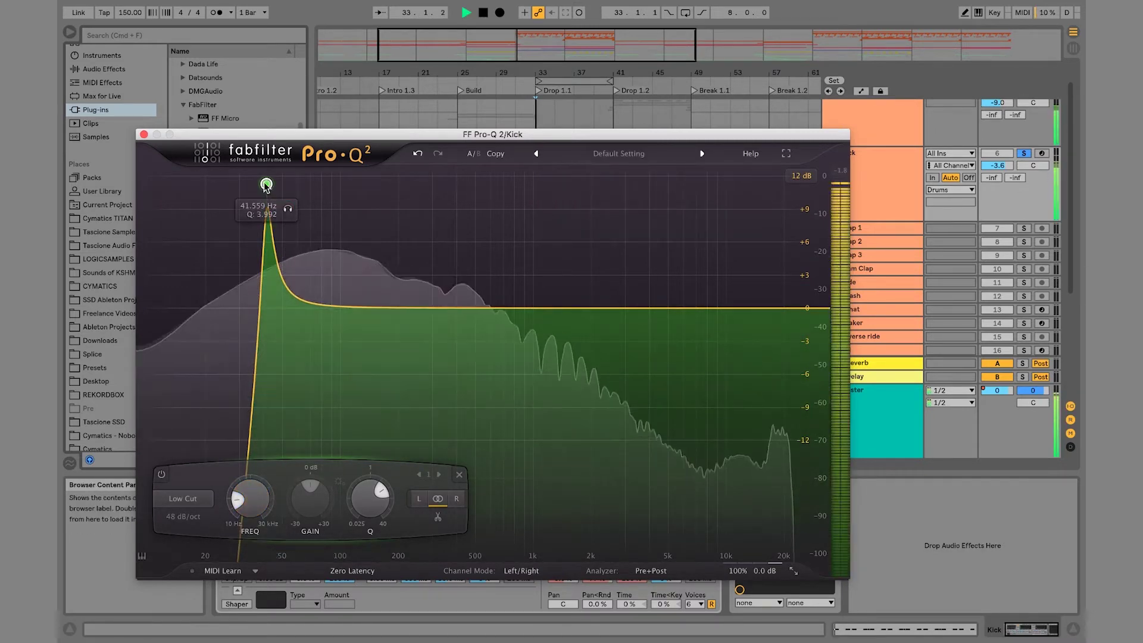
{"action": "key", "text": "space"}
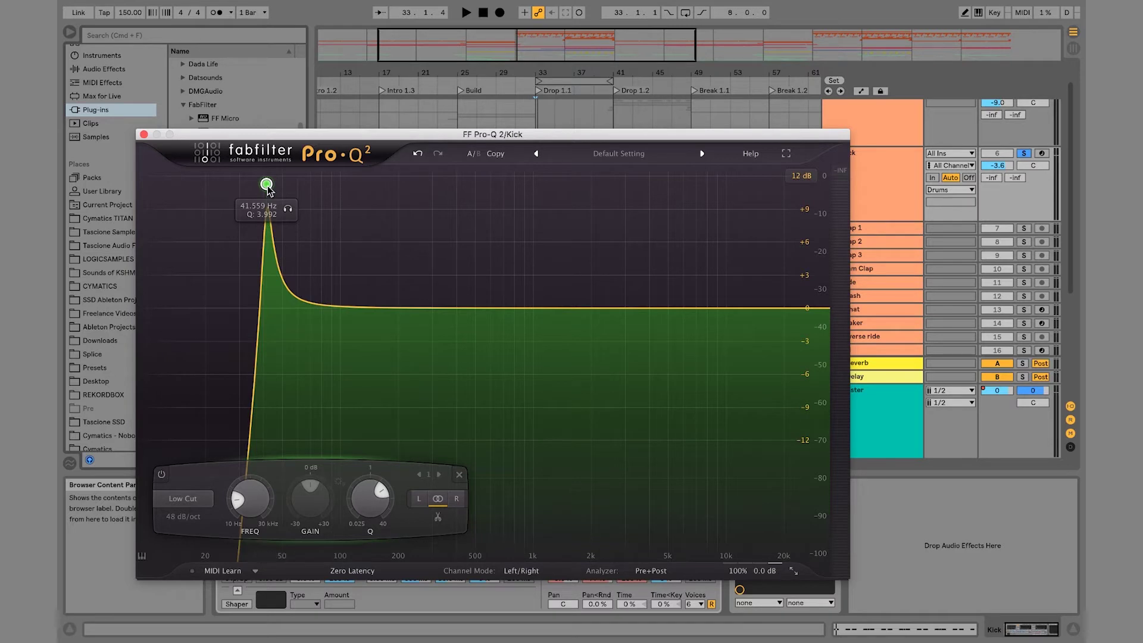
{"action": "left_click_drag", "start_coordinate": [267, 187], "coordinate": [267, 199]}
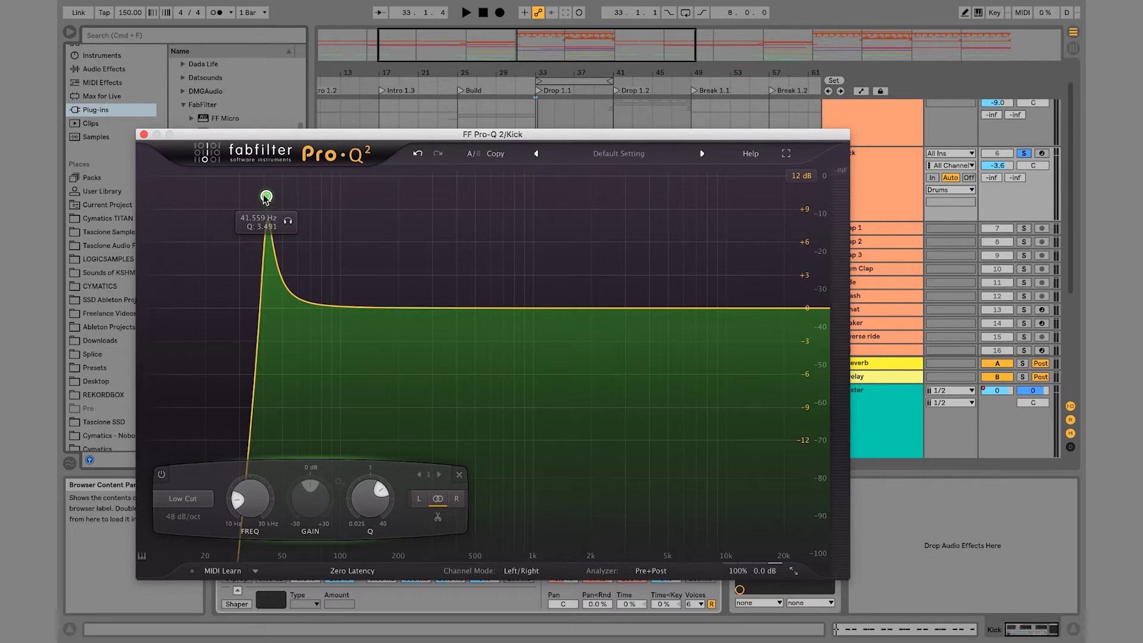
{"action": "left_click_drag", "start_coordinate": [267, 192], "coordinate": [254, 231]}
{"action": "key", "text": "space"}
{"action": "key", "text": "space"}
{"action": "key", "text": "space"}
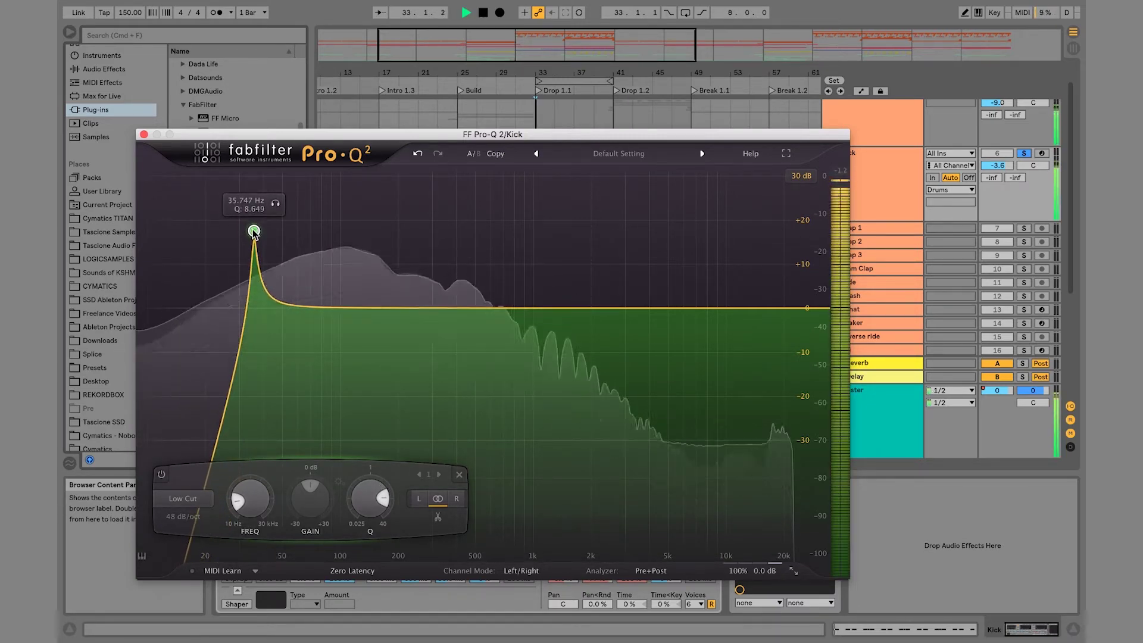
{"action": "key", "text": "space"}
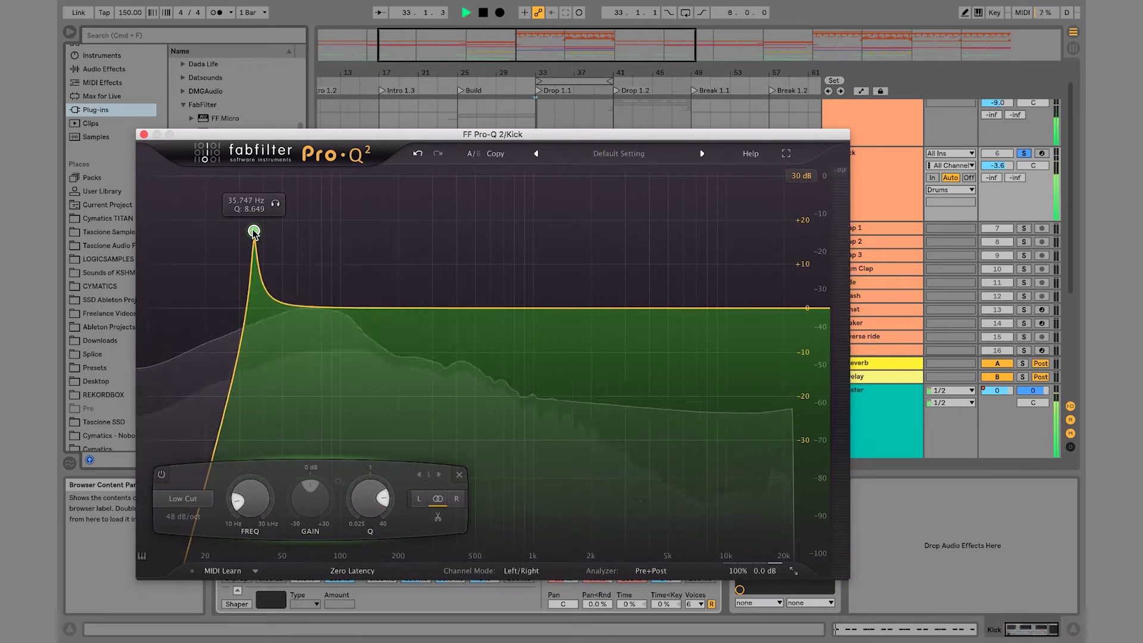
{"action": "left_click_drag", "start_coordinate": [253, 232], "coordinate": [253, 303]}
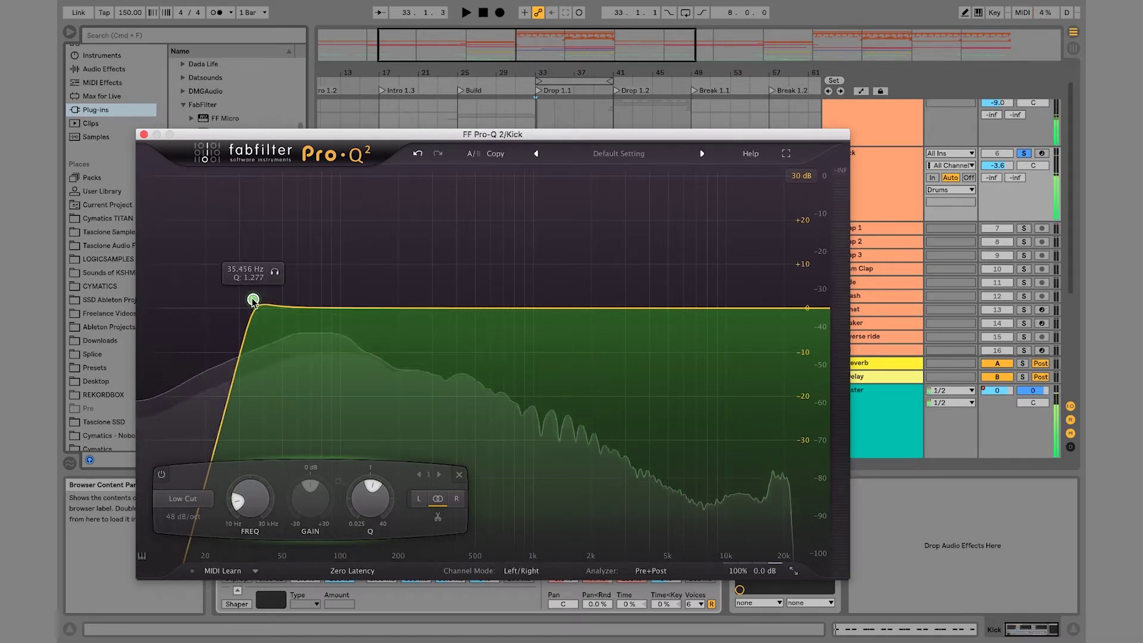
- Add a 48 dB/oct high cut at 18000 Hz to the kick and play it back
{"action": "double_click", "coordinate": [807, 309]}
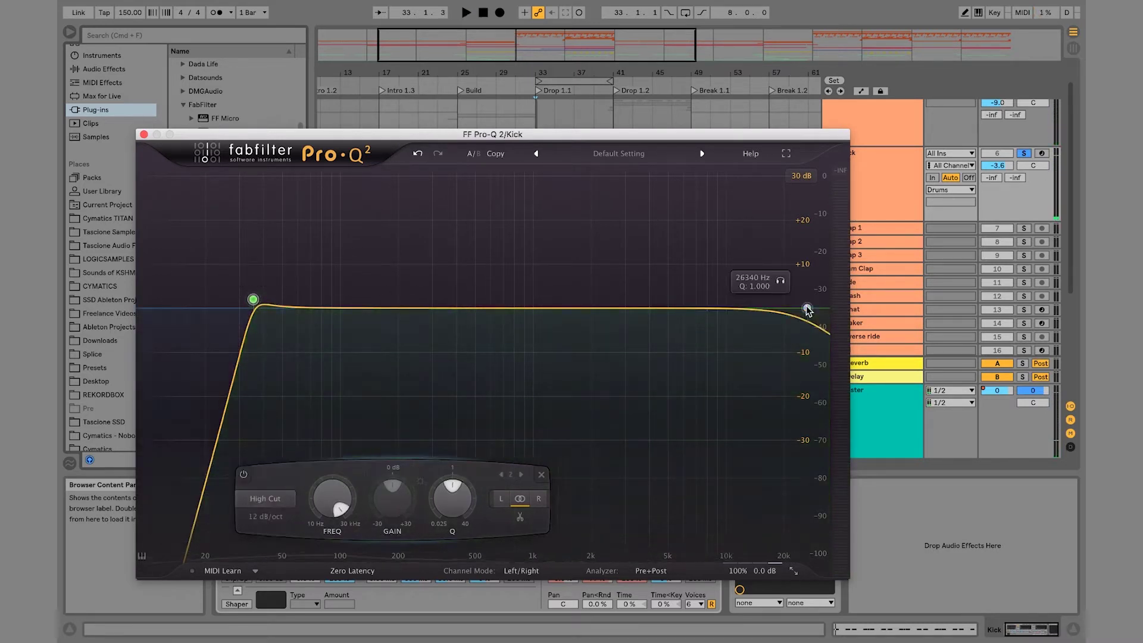
{"action": "left_click", "coordinate": [529, 516]}
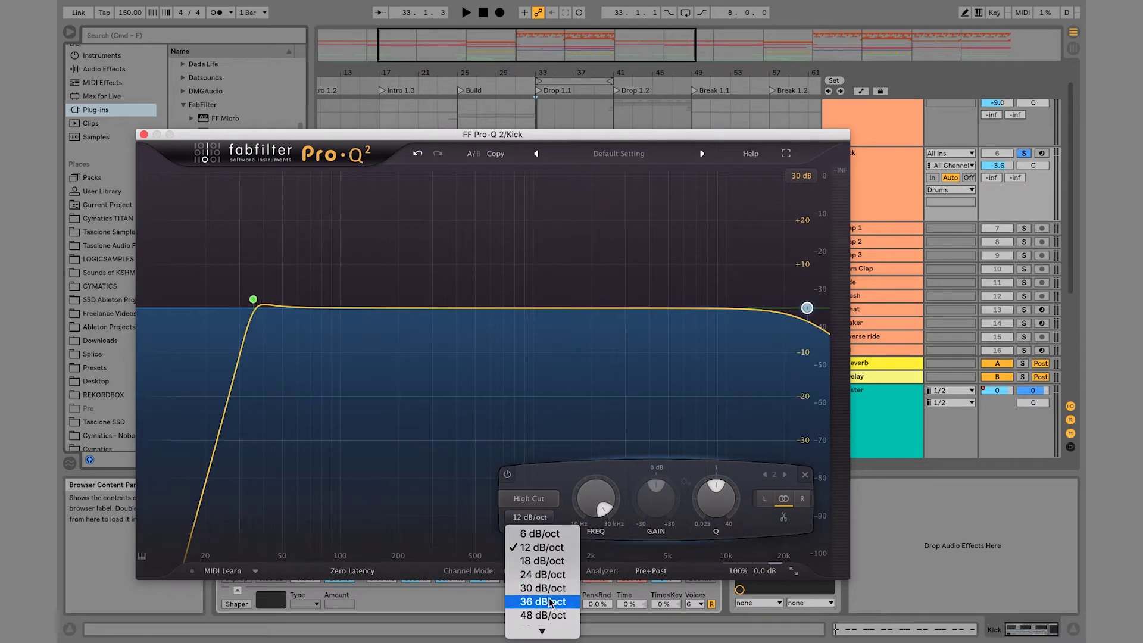
{"action": "key", "text": "Return"}
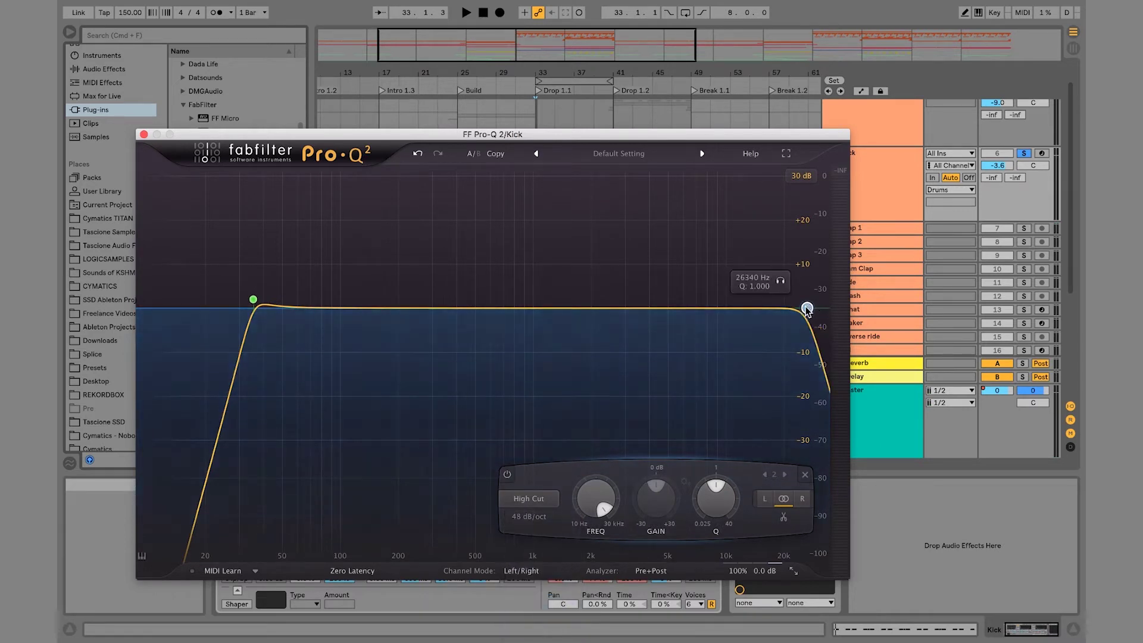
{"action": "double_click", "coordinate": [602, 512]}
{"action": "type", "text": "1800"}
{"action": "key", "text": "Return"}
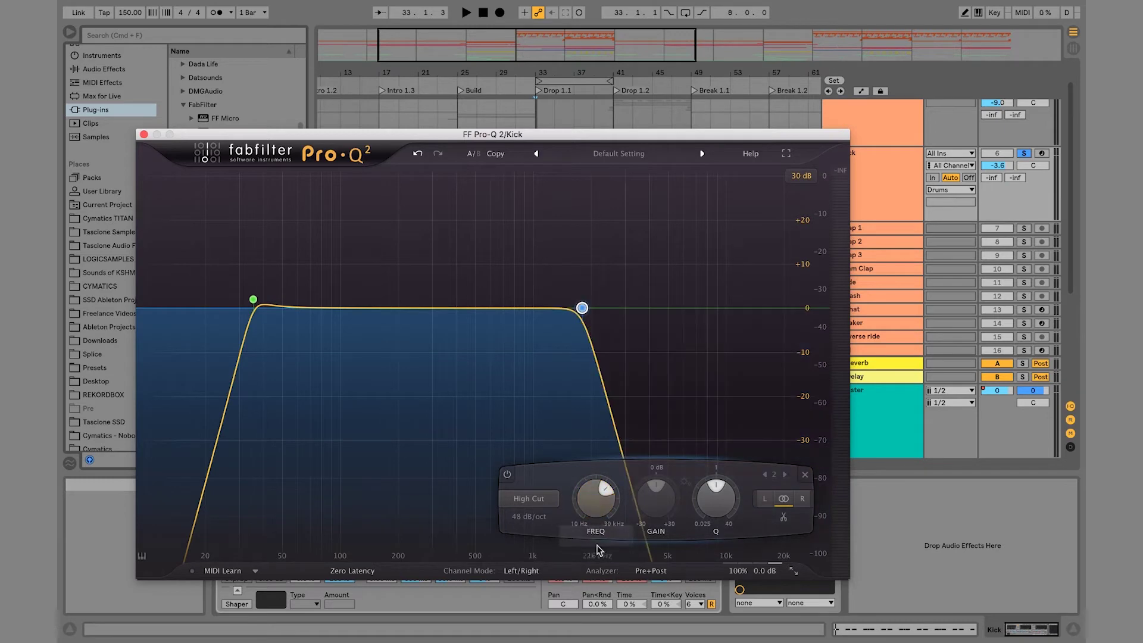
{"action": "double_click", "coordinate": [603, 511]}
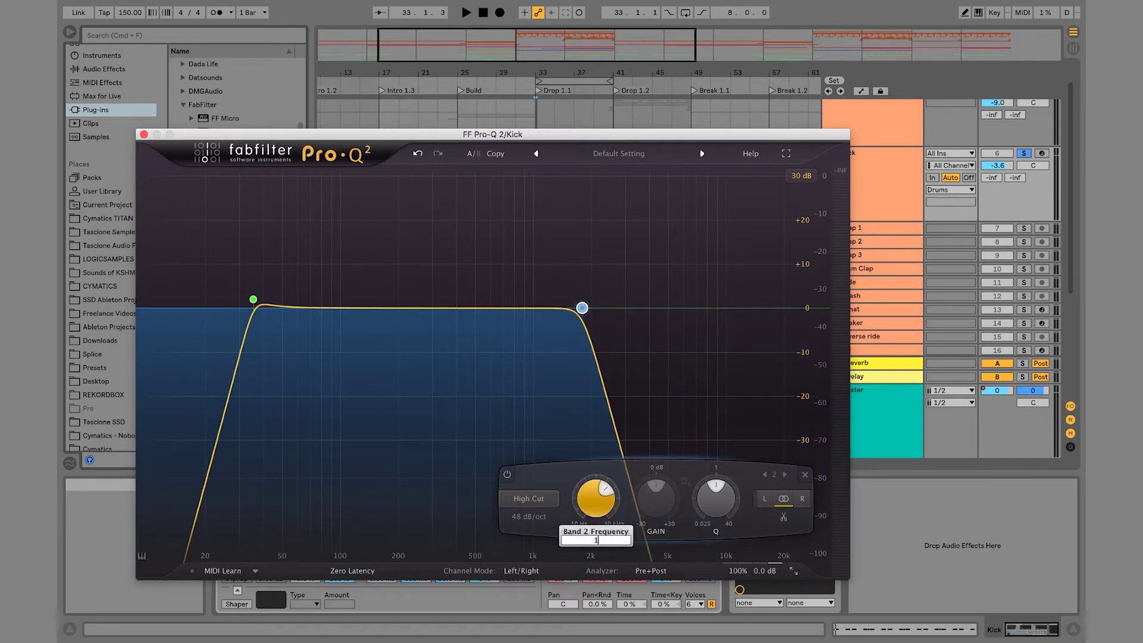
{"action": "type", "text": "18000"}
{"action": "key", "text": "Return"}
{"action": "key", "text": "space"}
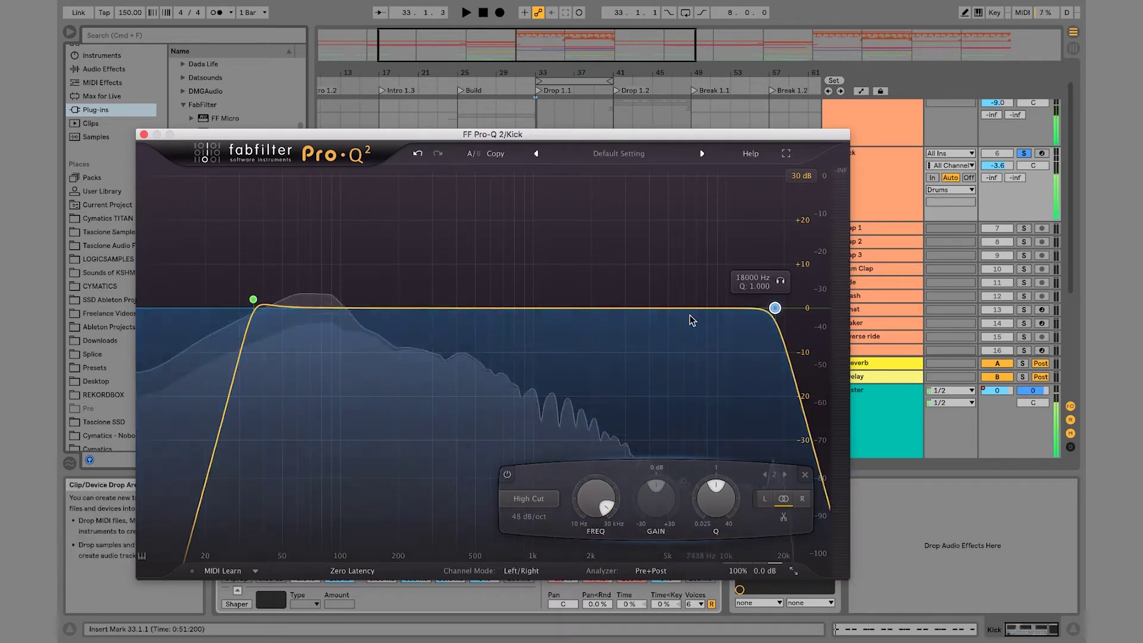
- Add a bell cut near 256 Hz and a boost near 2 kHz, and soften the low cut's resonance to Q 2.27
{"action": "left_click_drag", "start_coordinate": [421, 308], "coordinate": [419, 320]}
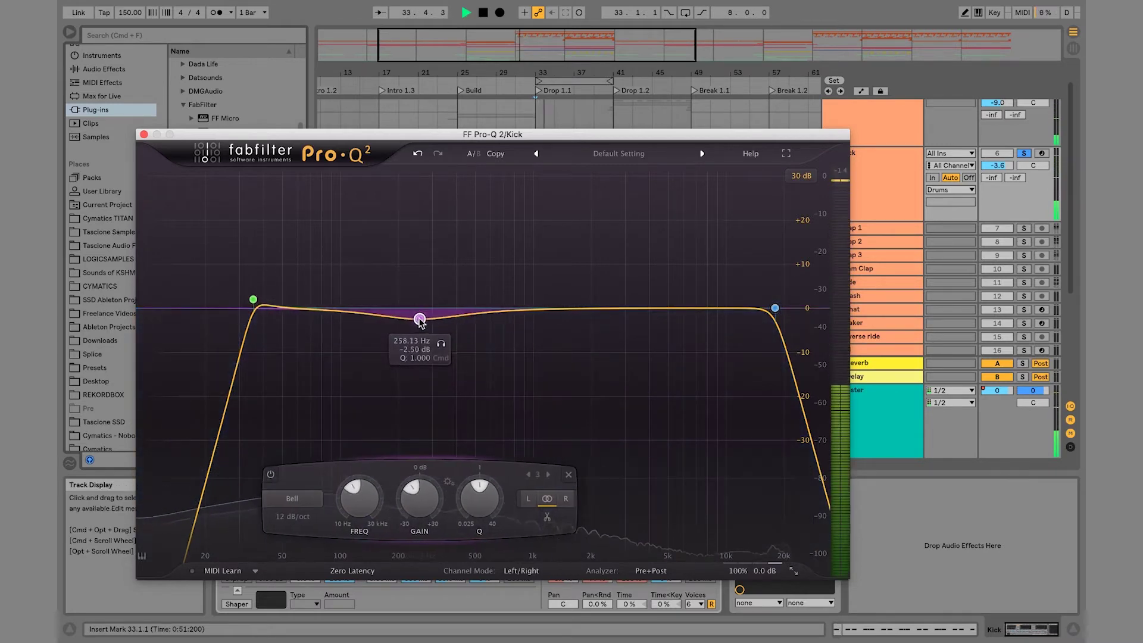
{"action": "scroll", "coordinate": [479, 499], "scroll_direction": "up", "scroll_amount": 2}
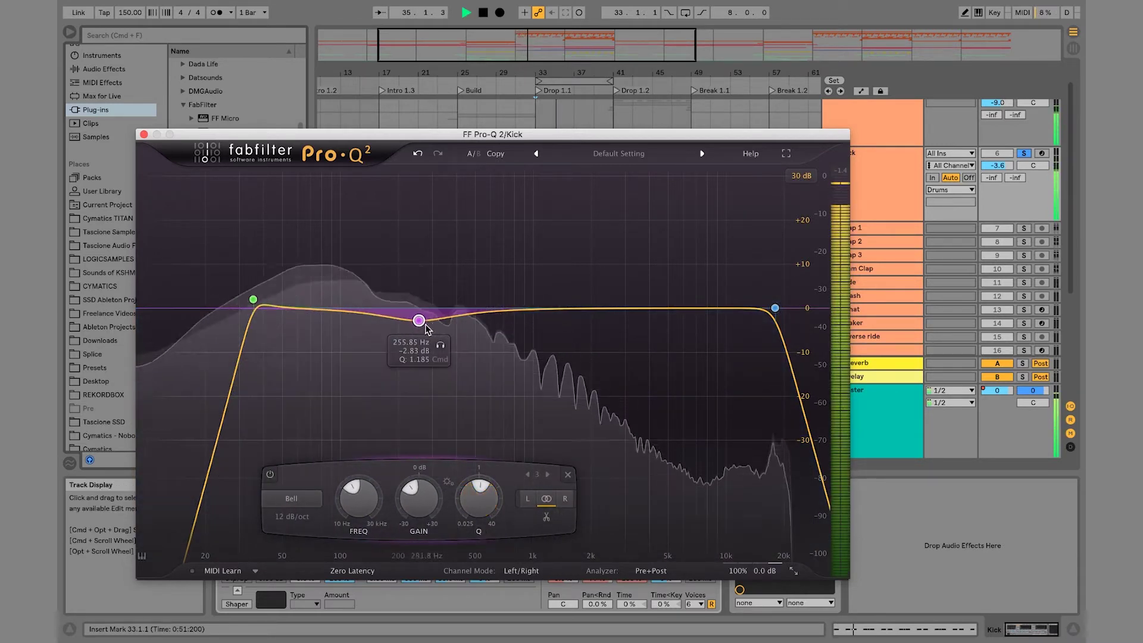
{"action": "left_click_drag", "start_coordinate": [507, 307], "coordinate": [595, 284]}
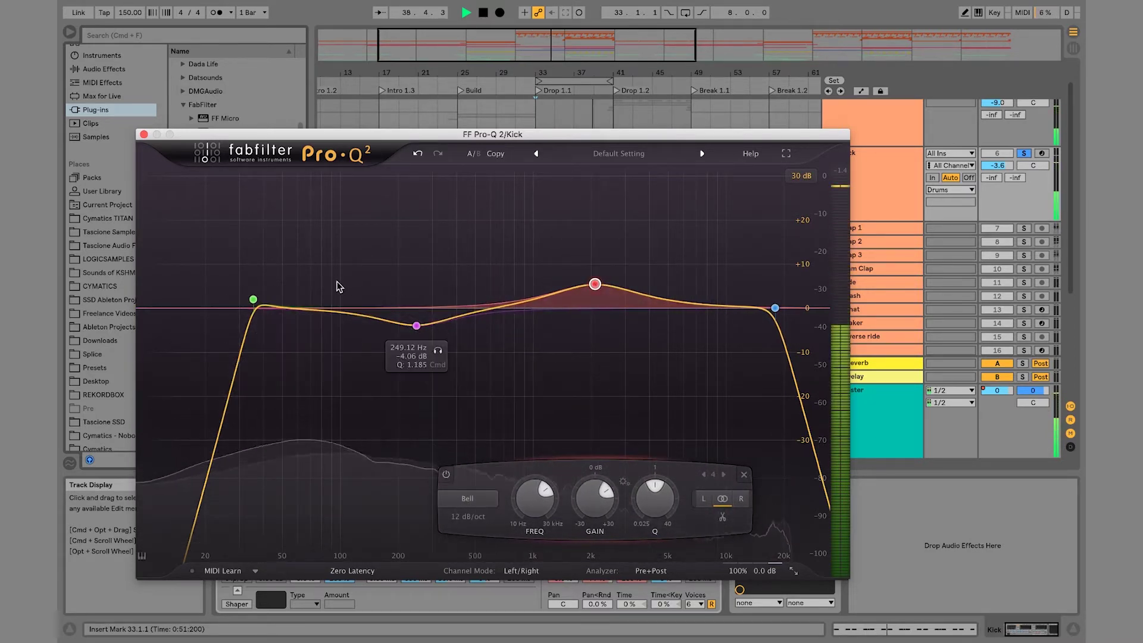
{"action": "left_click_drag", "start_coordinate": [318, 303], "coordinate": [255, 255]}
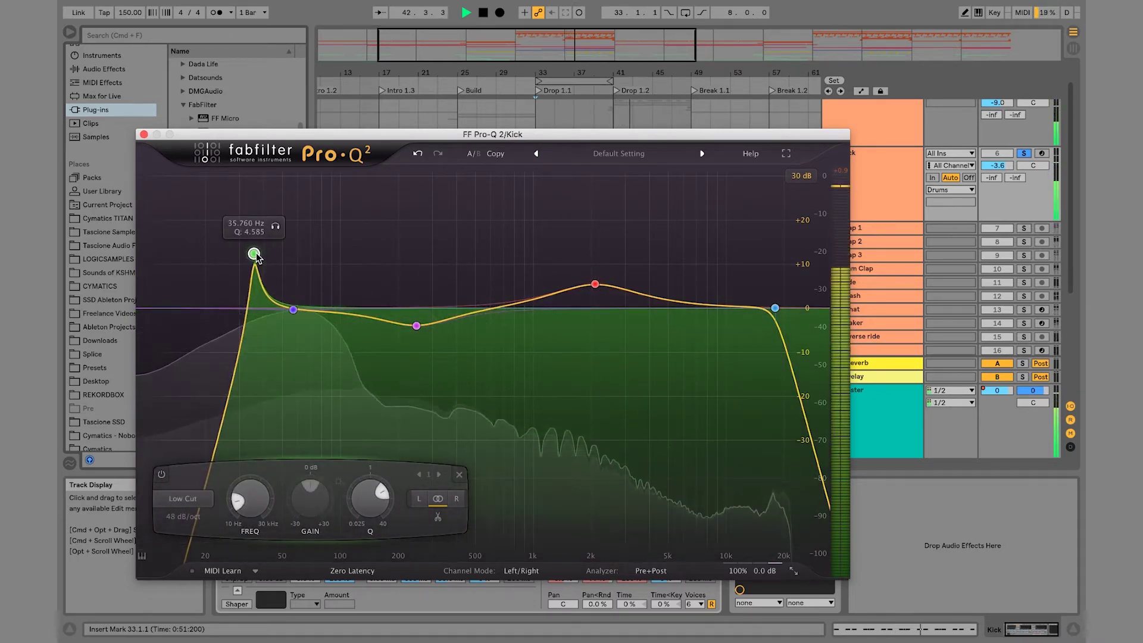
{"action": "left_click_drag", "start_coordinate": [255, 255], "coordinate": [258, 282]}
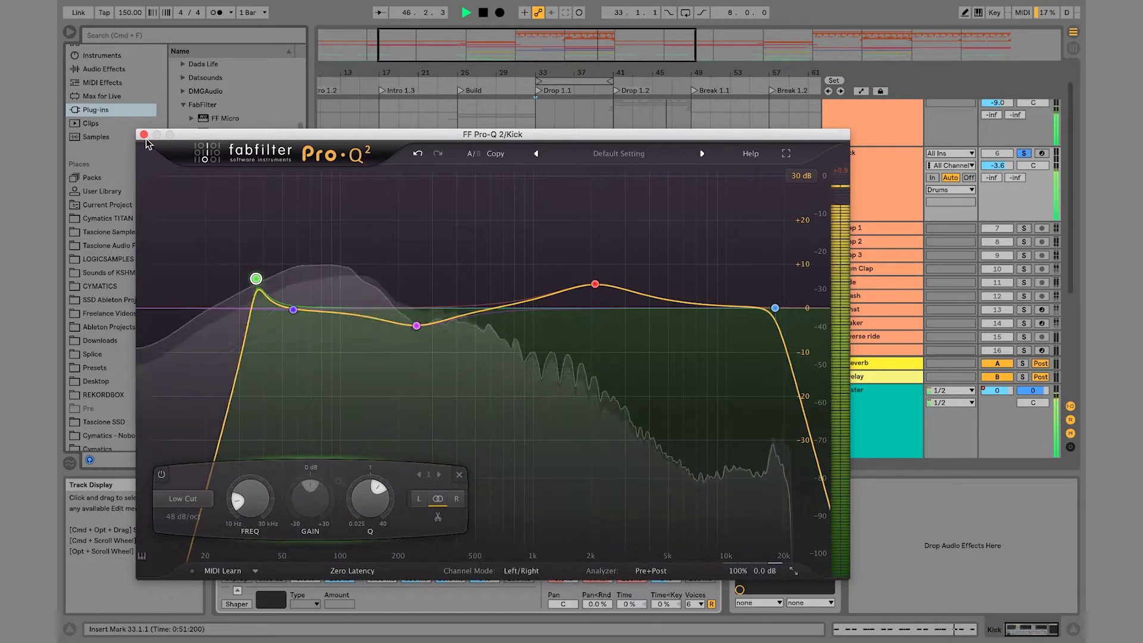
{"action": "key", "text": "space"}
{"action": "mouse_move", "coordinate": [275, 306]}
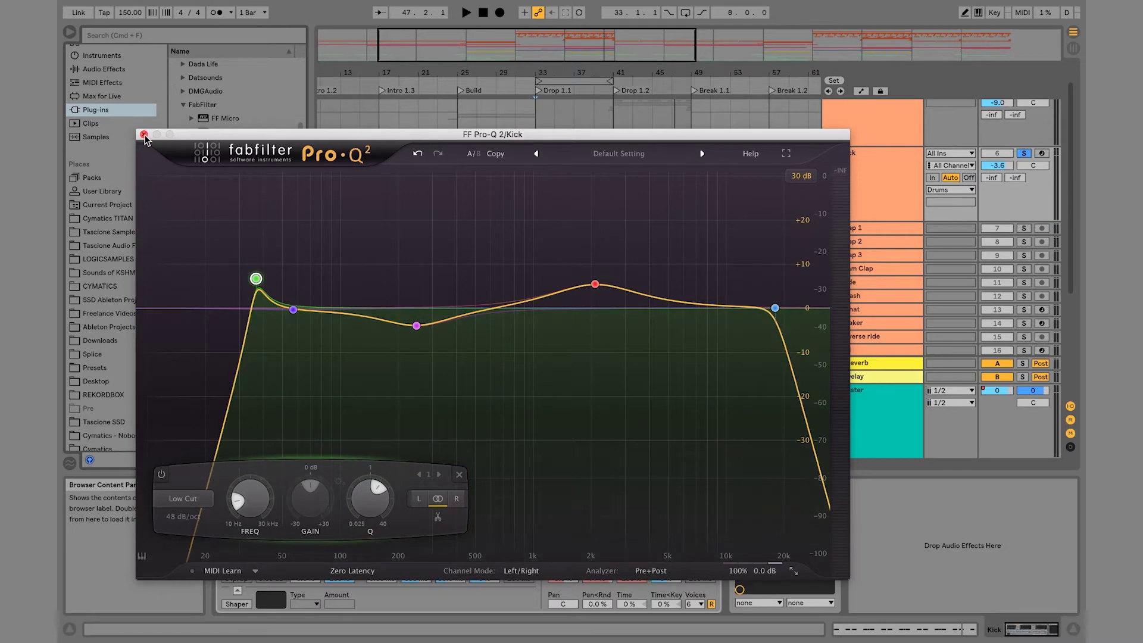
{"action": "key", "text": "space"}
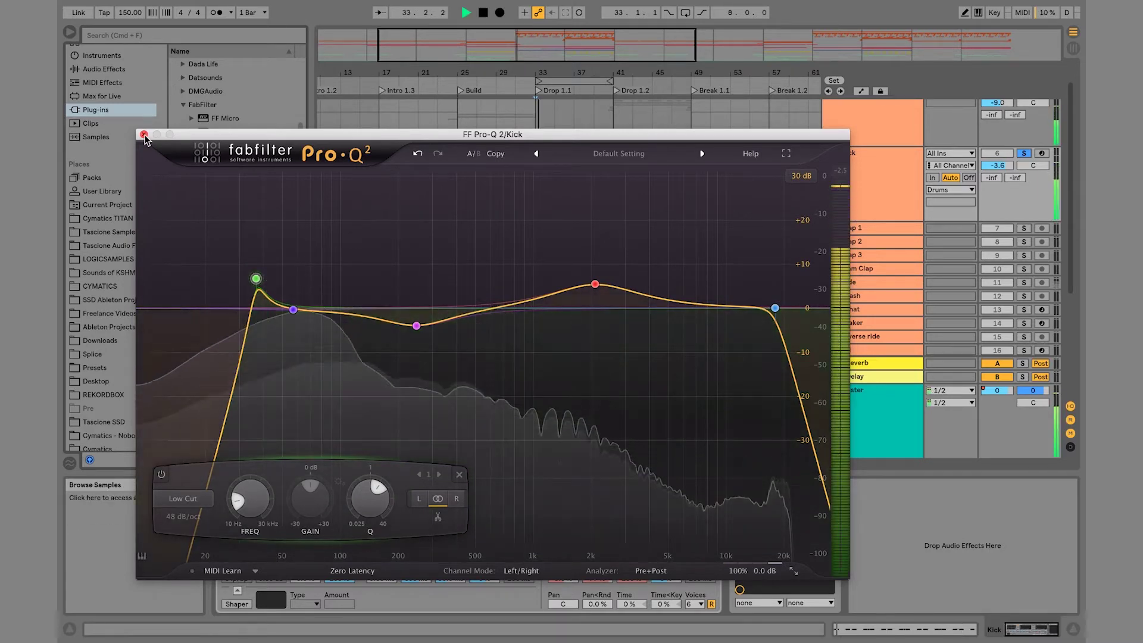
{"action": "left_click", "coordinate": [144, 135]}
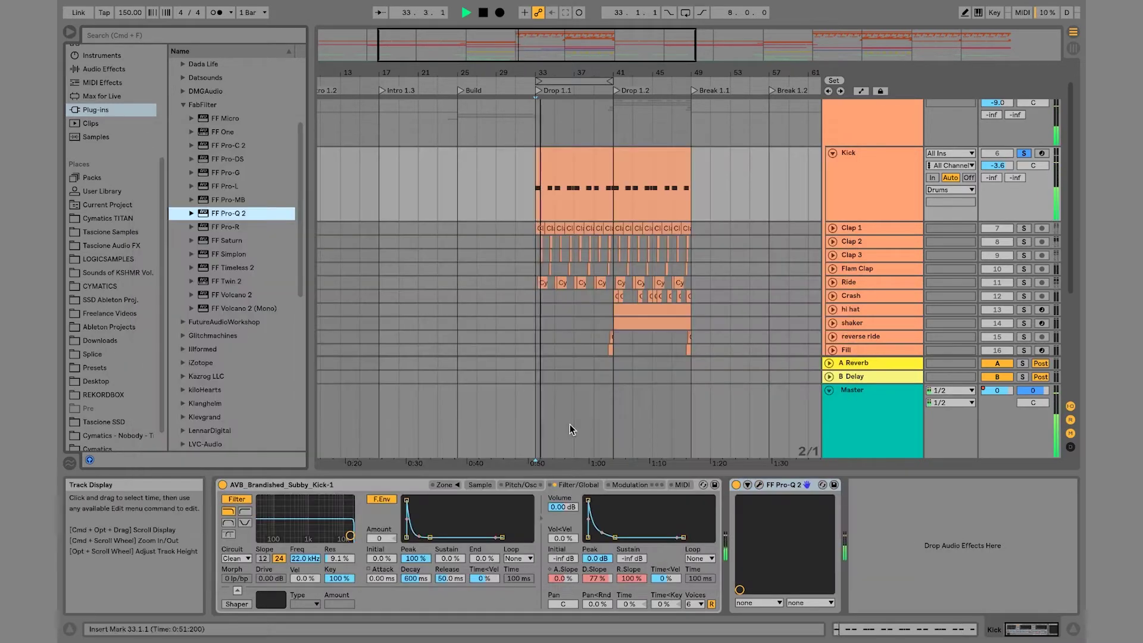
{"action": "left_click", "coordinate": [736, 486]}
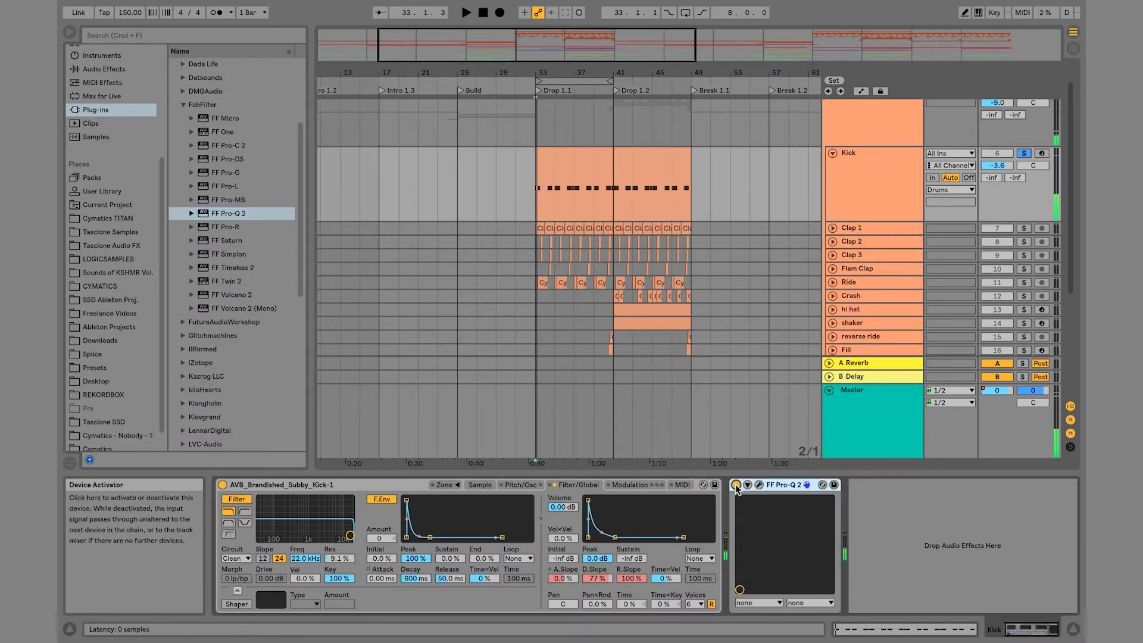
{"action": "left_click", "coordinate": [737, 485]}
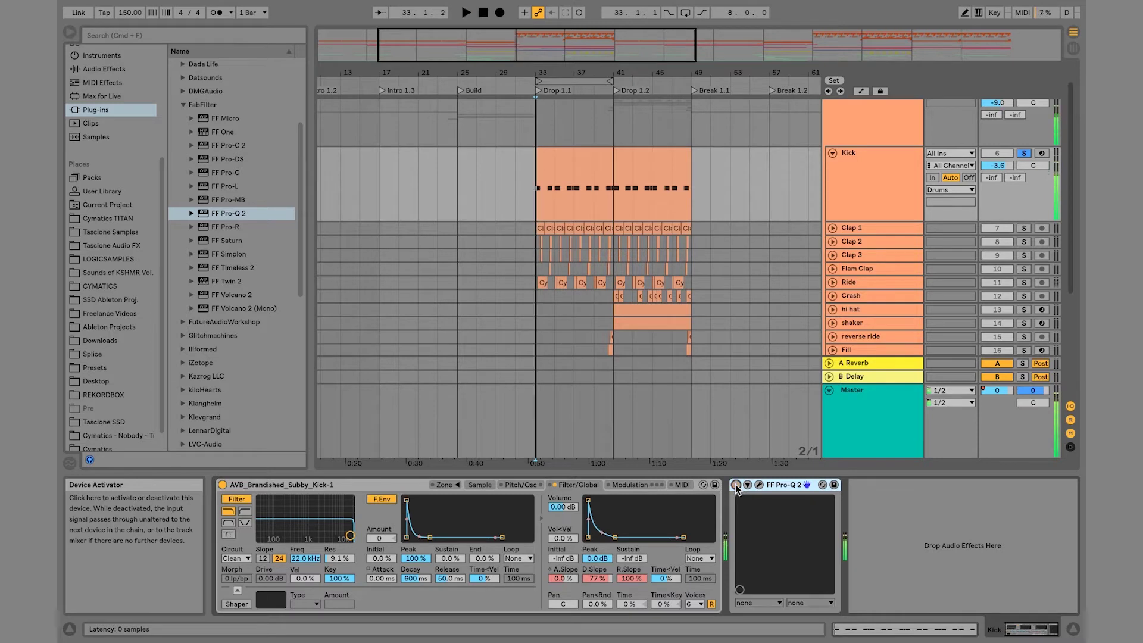
{"action": "left_click", "coordinate": [737, 486]}
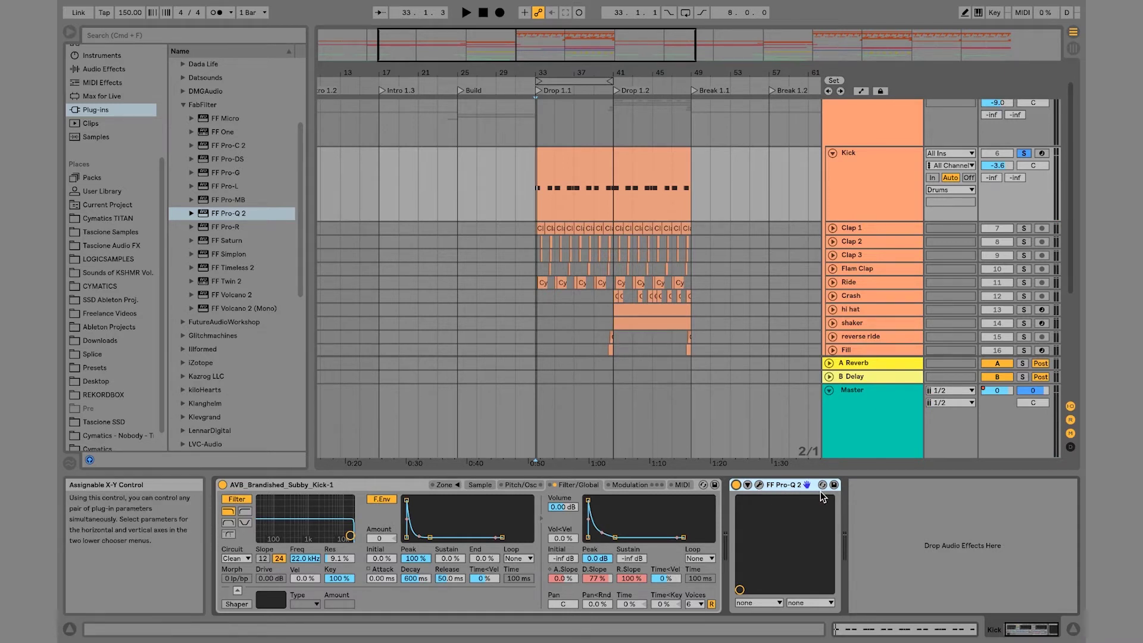
{"action": "scroll", "coordinate": [845, 202], "scroll_direction": "down", "scroll_amount": 1}
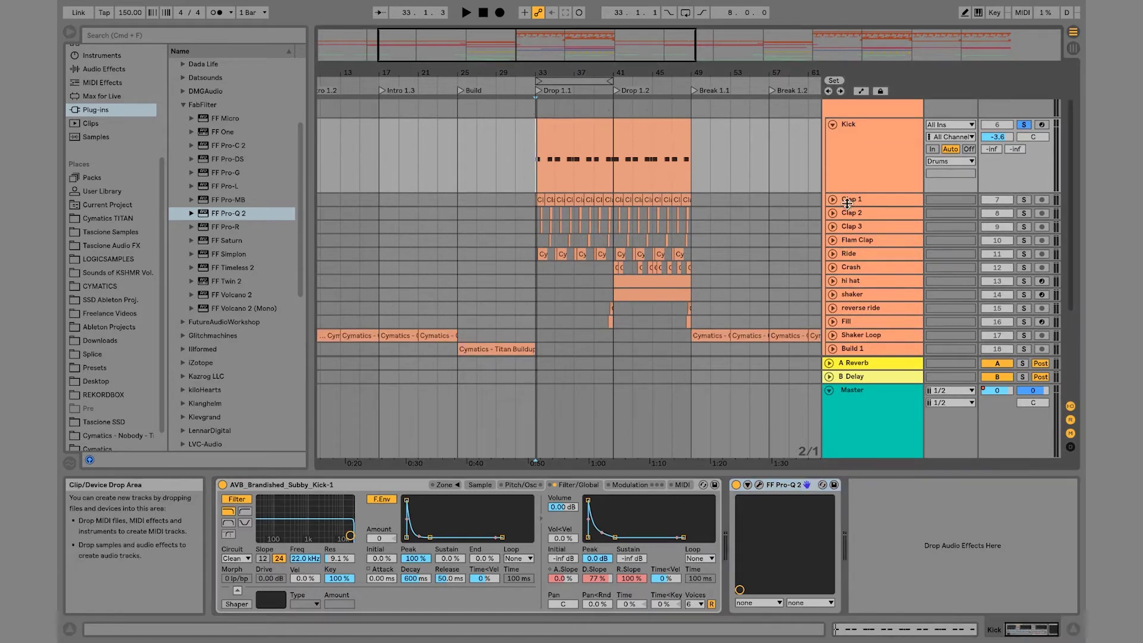
- Reopen the Kick's Pro-Q 2 and change its channel mode from Left/Right to Mid/Side
{"action": "left_click", "coordinate": [760, 485]}
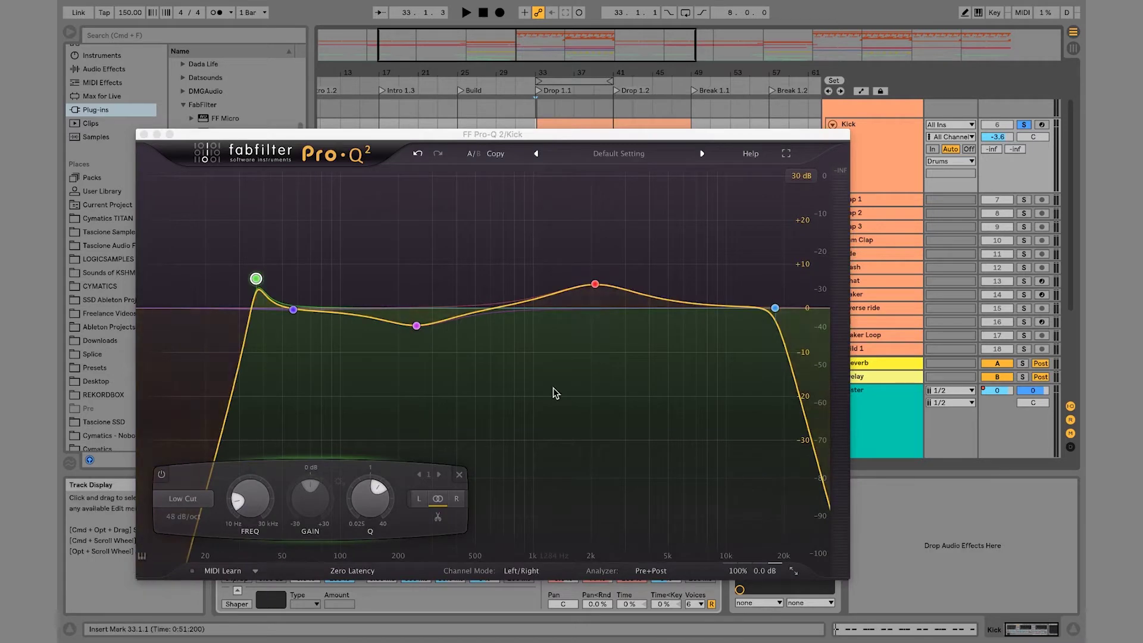
{"action": "mouse_move", "coordinate": [440, 332]}
{"action": "mouse_move", "coordinate": [589, 294]}
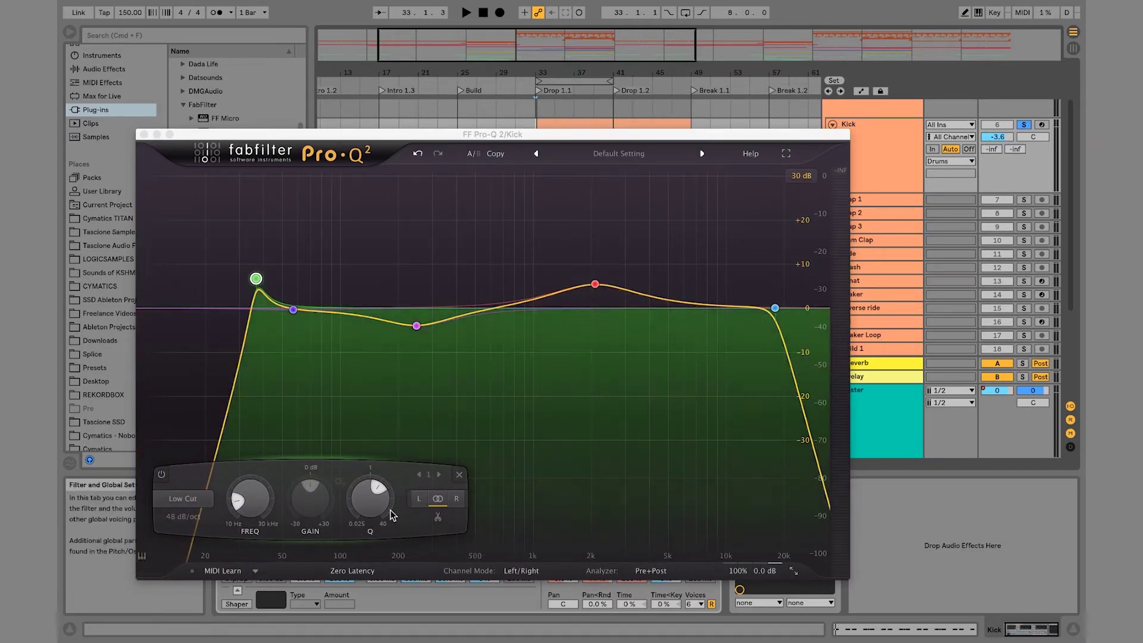
{"action": "left_click", "coordinate": [517, 572]}
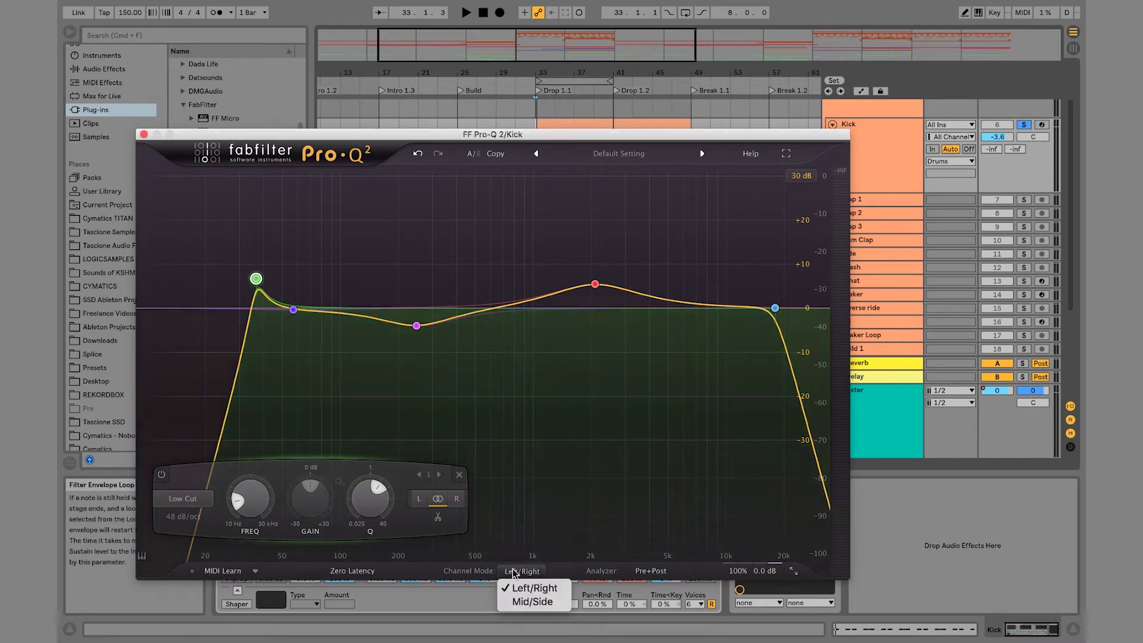
{"action": "left_click", "coordinate": [524, 600]}
{"action": "left_click", "coordinate": [530, 572]}
{"action": "left_click", "coordinate": [535, 588]}
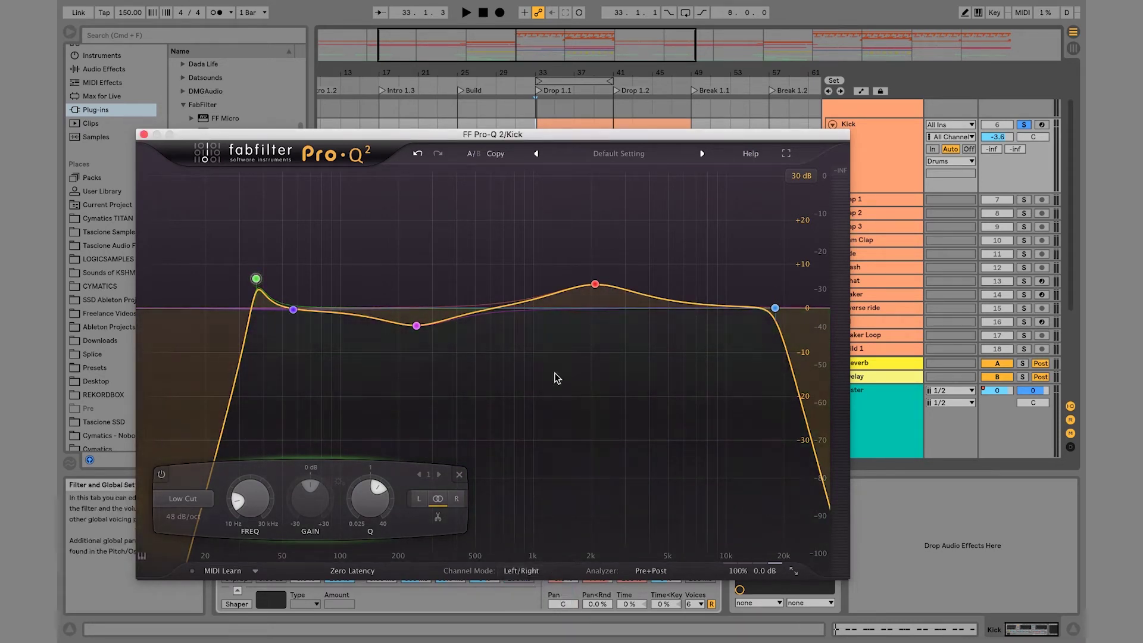
{"action": "left_click", "coordinate": [506, 573]}
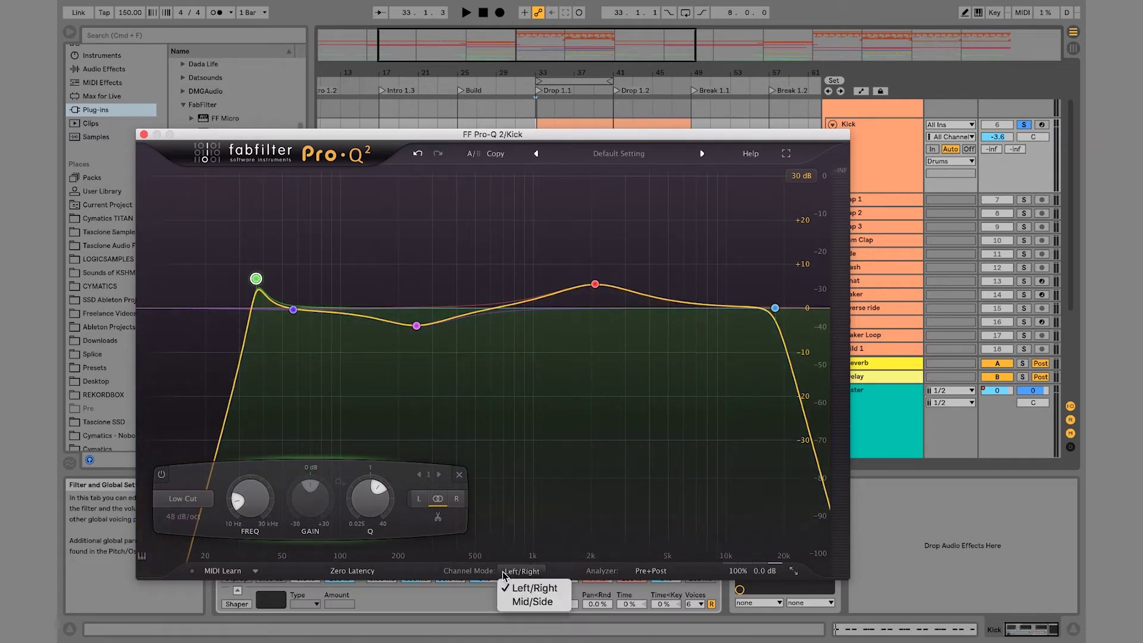
{"action": "left_click", "coordinate": [528, 606]}
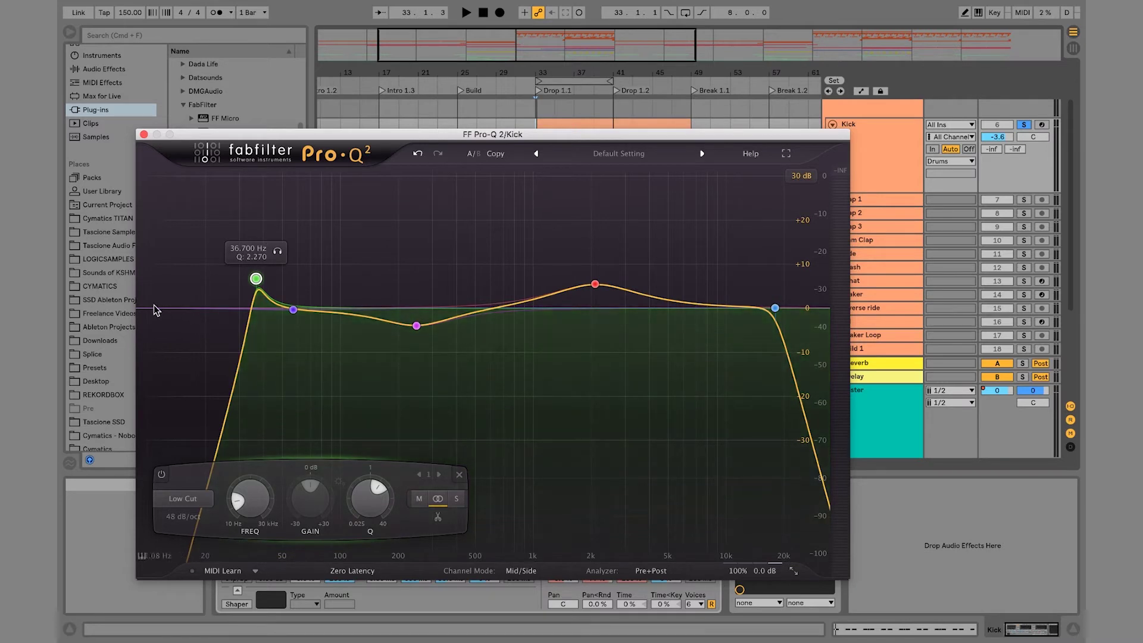
- Add a 12 dB/oct low cut near 442 Hz on the Kick's side channel only, and audition it
{"action": "left_click_drag", "start_coordinate": [153, 309], "coordinate": [439, 327]}
{"action": "left_click", "coordinate": [528, 500]}
{"action": "mouse_move", "coordinate": [375, 496]}
{"action": "scroll", "coordinate": [360, 494], "scroll_direction": "up", "scroll_amount": 10}
{"action": "scroll", "coordinate": [355, 492], "scroll_direction": "down", "scroll_amount": 2}
{"action": "scroll", "coordinate": [356, 491], "scroll_direction": "down", "scroll_amount": 1}
{"action": "key", "text": "space"}
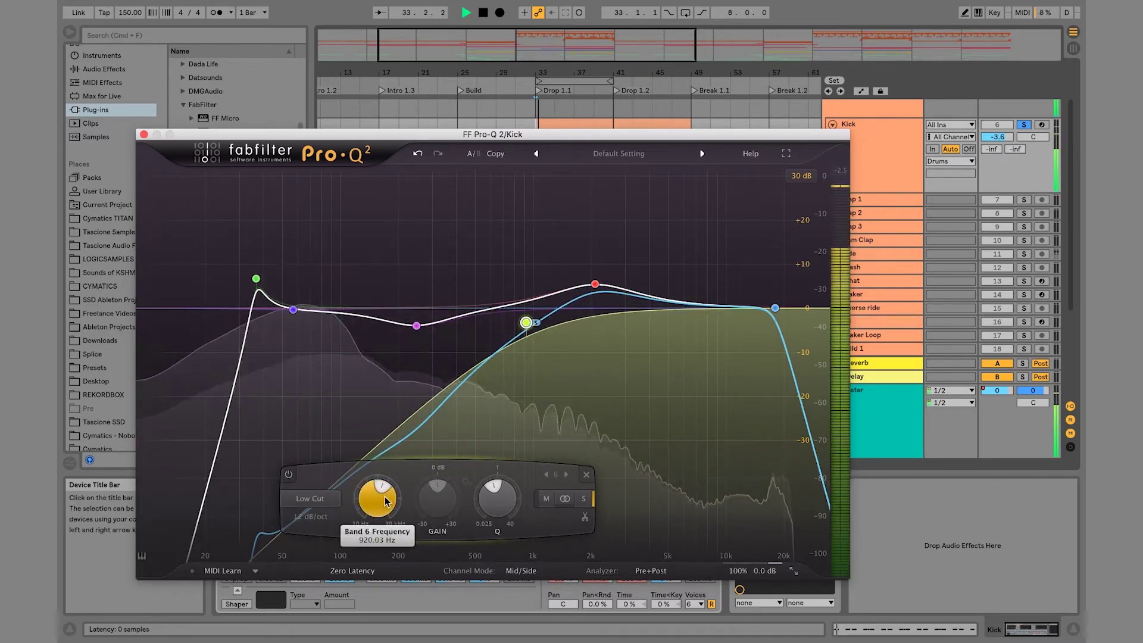
{"action": "scroll", "coordinate": [370, 513], "scroll_direction": "down", "scroll_amount": 5}
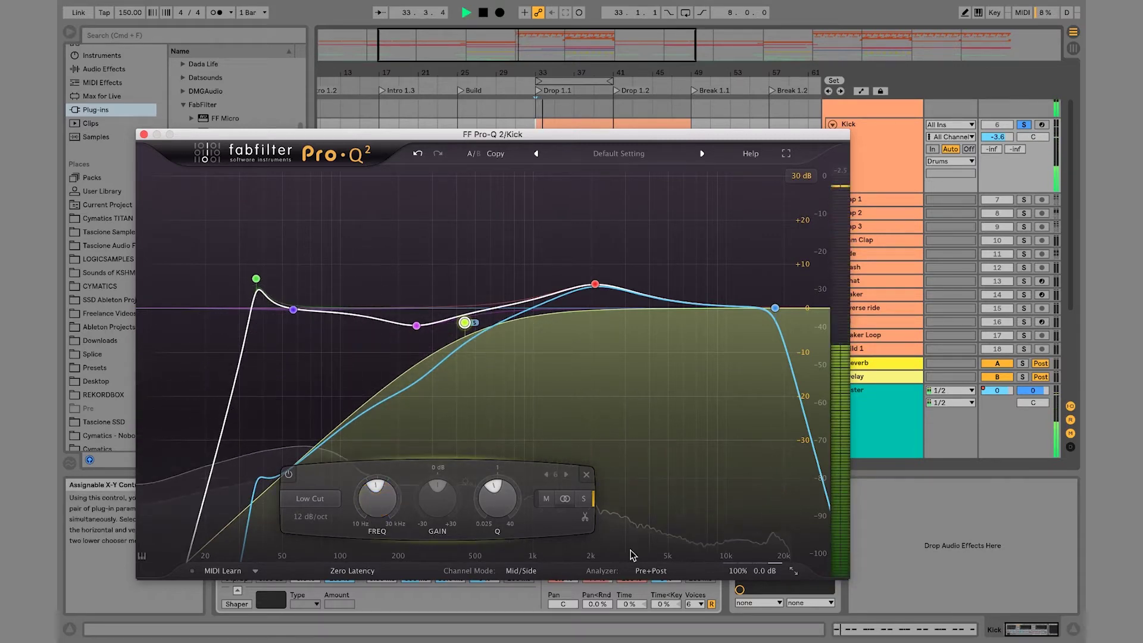
- Delete the 442 Hz band from the Kick's EQ and close its window
{"action": "key", "text": "space"}
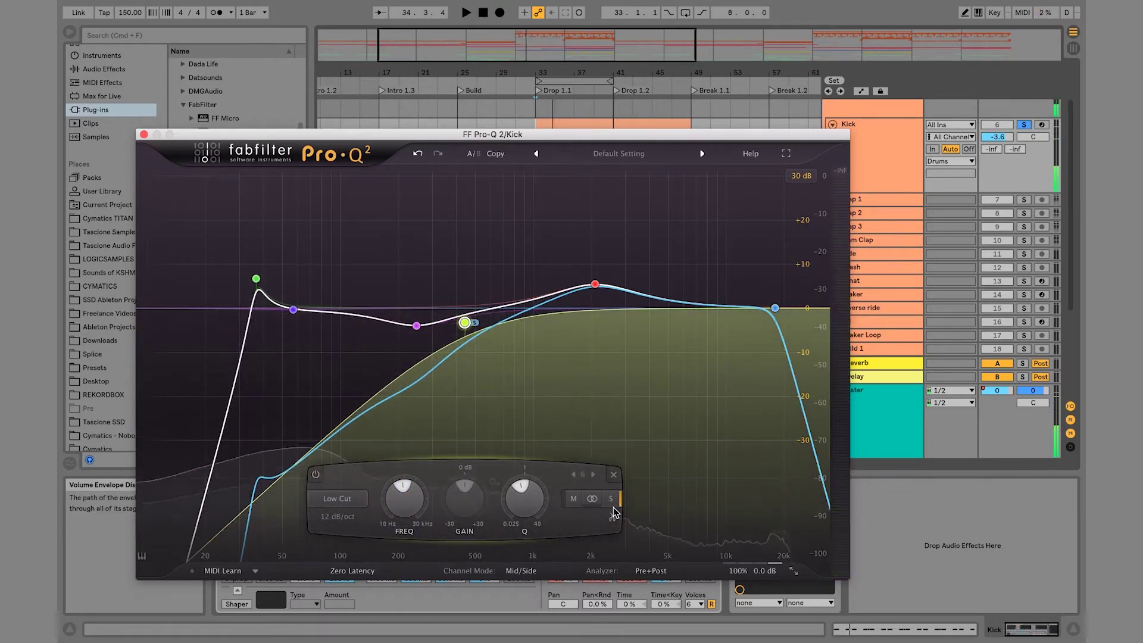
{"action": "right_click", "coordinate": [466, 325]}
{"action": "left_click", "coordinate": [502, 415]}
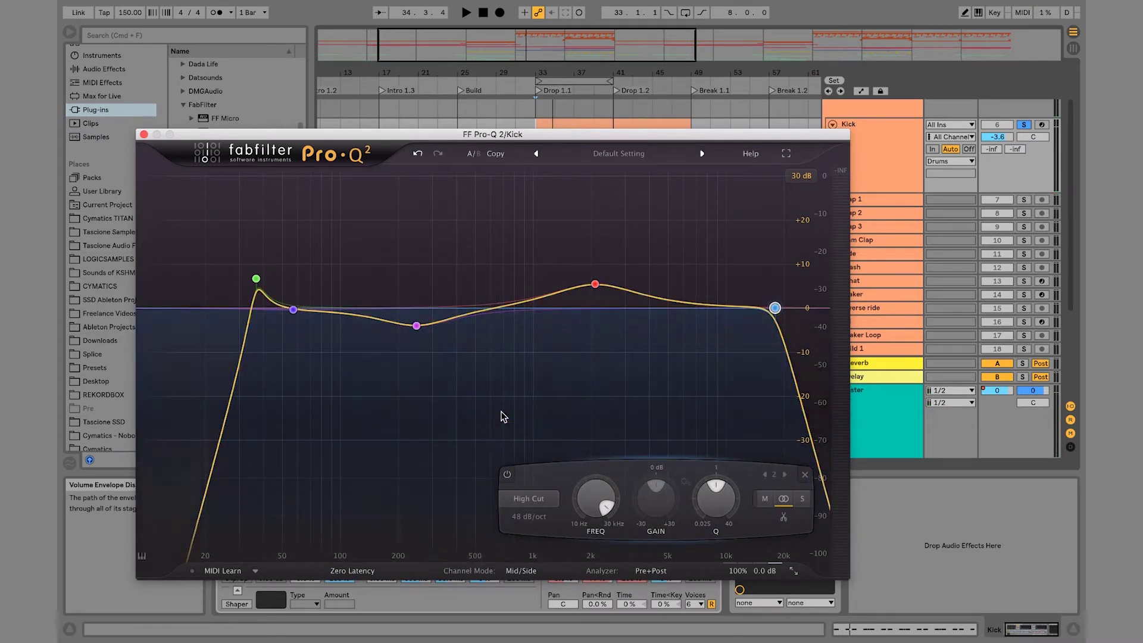
{"action": "left_click", "coordinate": [143, 136]}
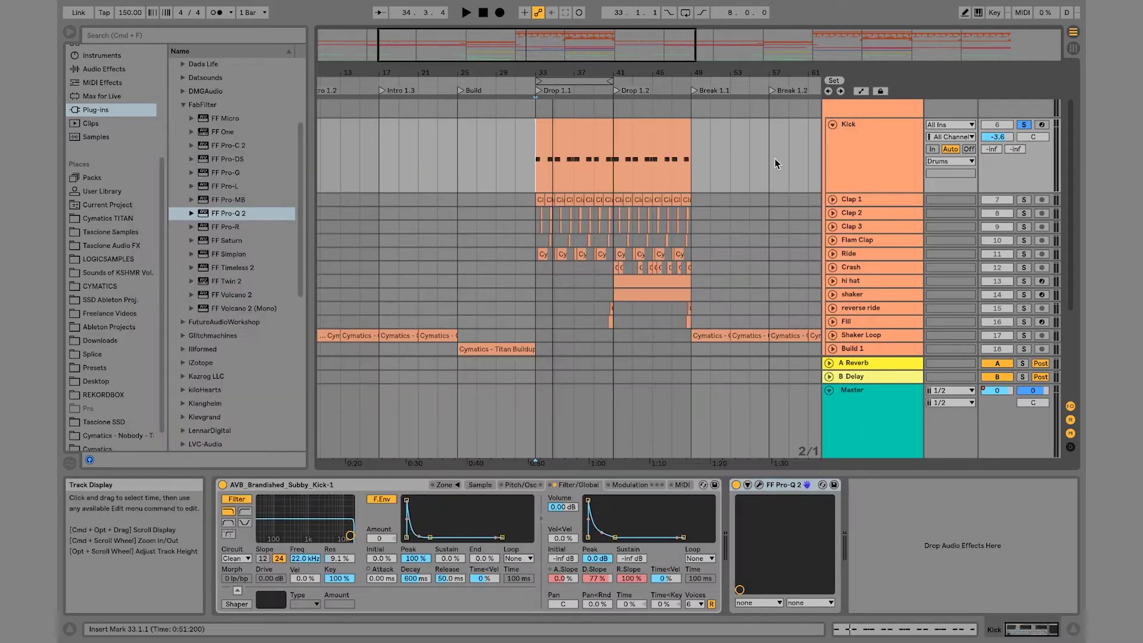
- Solo Clap 1, play from bar 33, and load a fresh FF Pro-Q 2 onto it
{"action": "left_click", "coordinate": [832, 199]}
{"action": "left_click", "coordinate": [882, 199]}
{"action": "left_click", "coordinate": [1024, 200]}
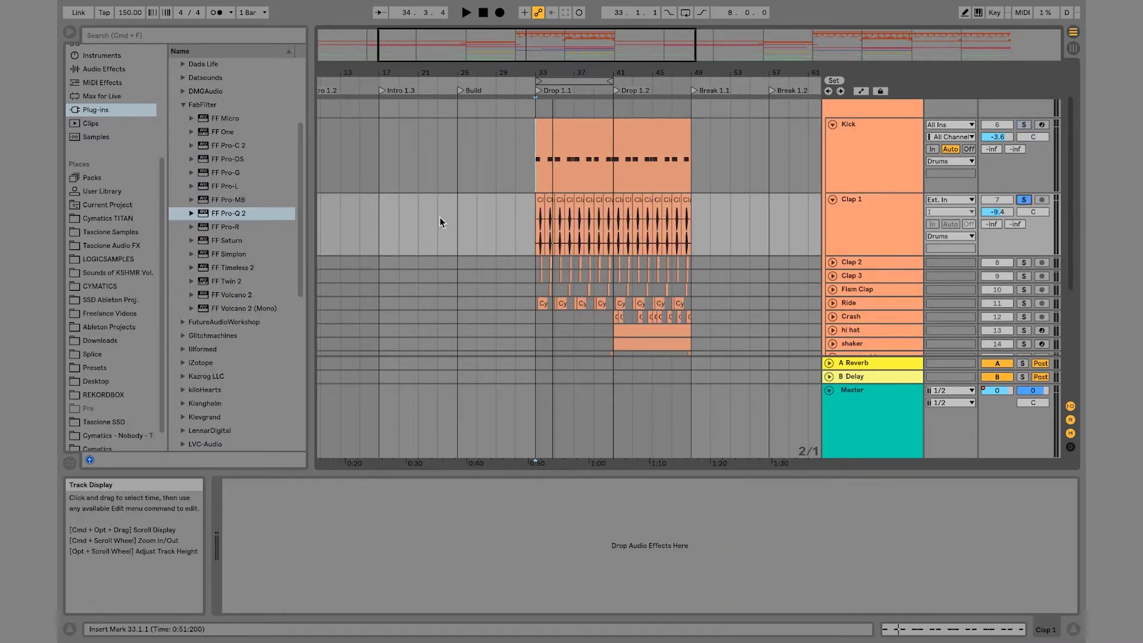
{"action": "left_click", "coordinate": [540, 225]}
{"action": "key", "text": "space"}
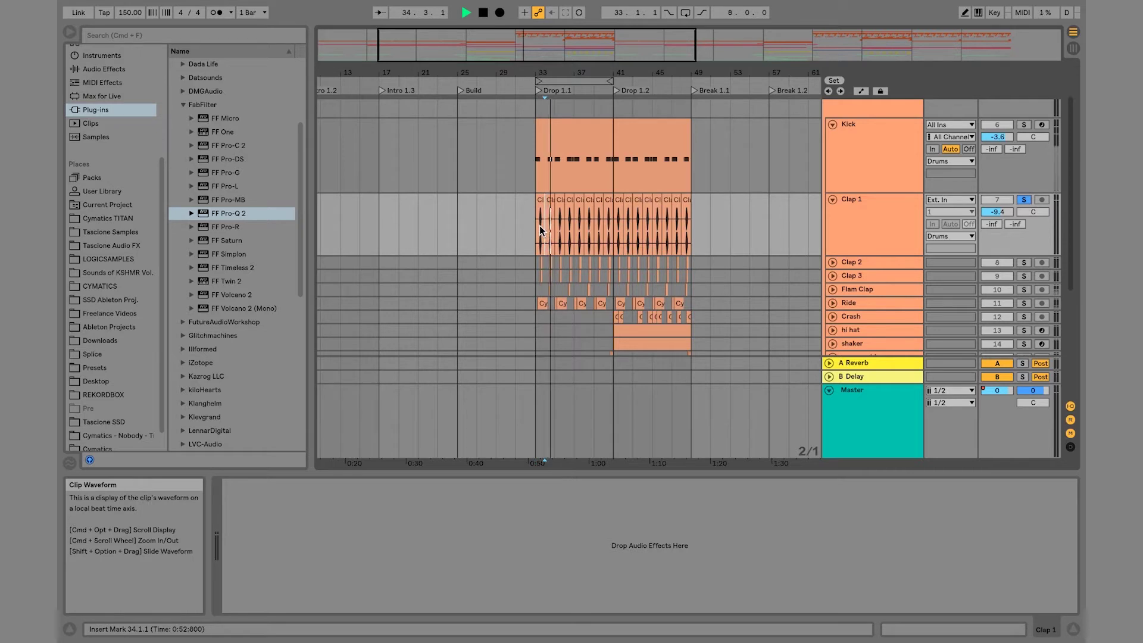
{"action": "left_click", "coordinate": [534, 225]}
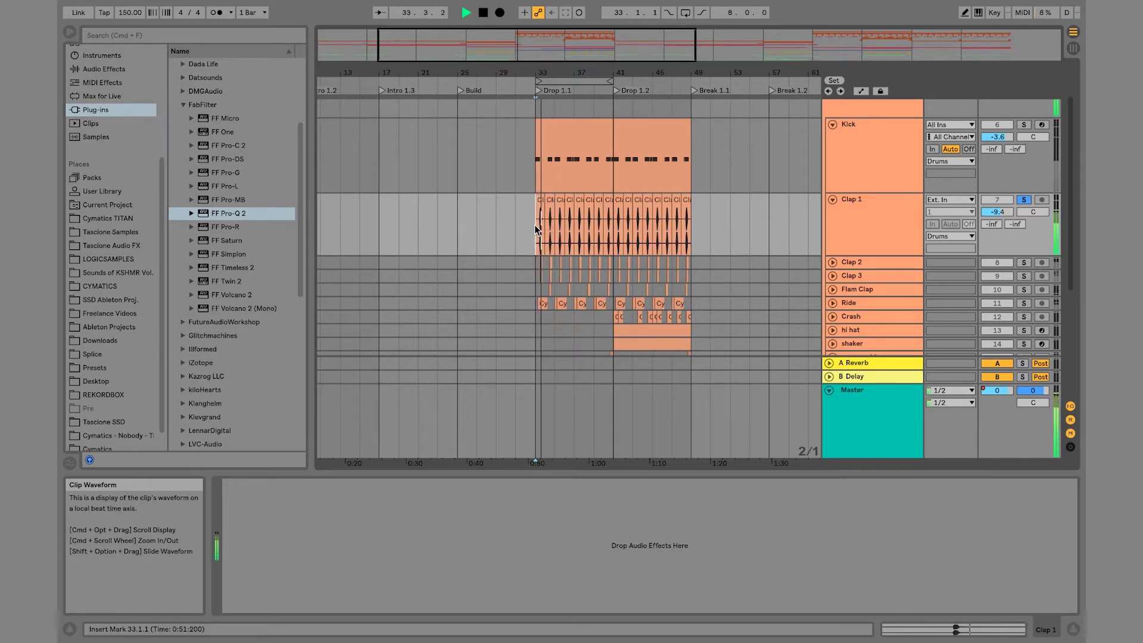
{"action": "double_click", "coordinate": [232, 212]}
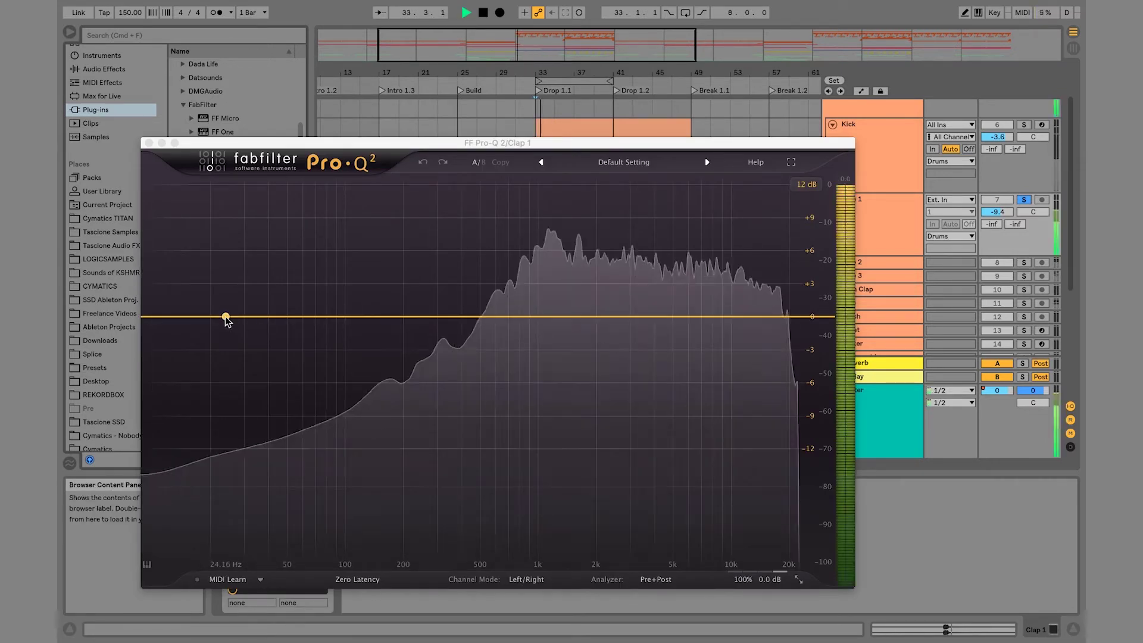
- Add a low cut to Clap 1's EQ, audition it solo, settle it at 330 Hz, and add a bell near 1.2 kHz
{"action": "double_click", "coordinate": [205, 317]}
{"action": "left_click_drag", "start_coordinate": [205, 317], "coordinate": [419, 305]}
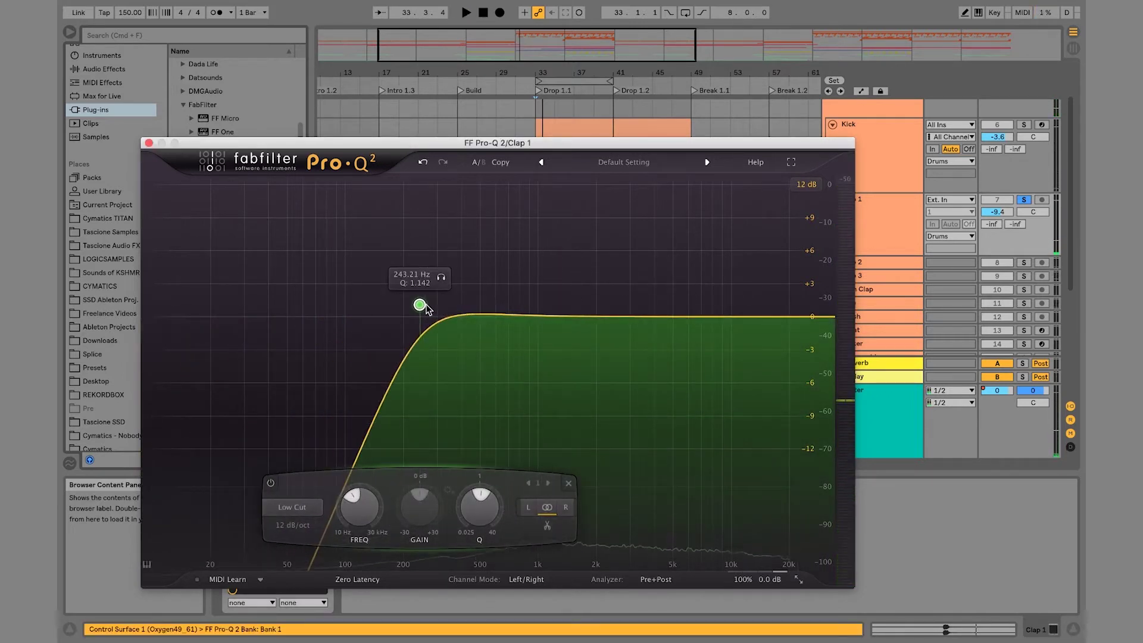
{"action": "left_click", "coordinate": [441, 278]}
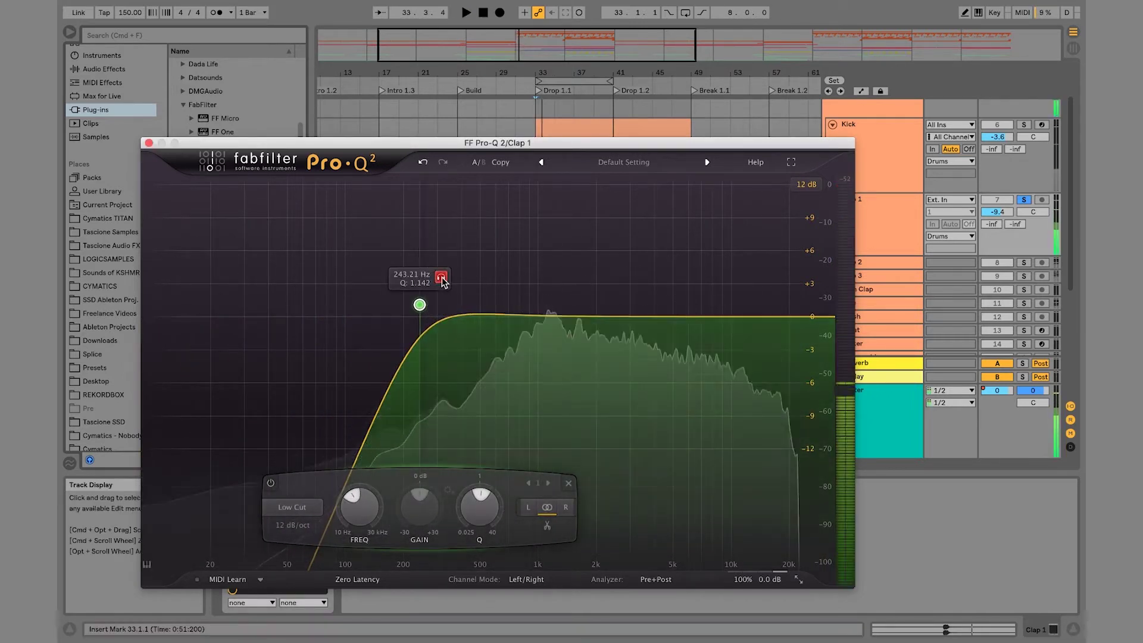
{"action": "left_click_drag", "start_coordinate": [443, 282], "coordinate": [476, 280]}
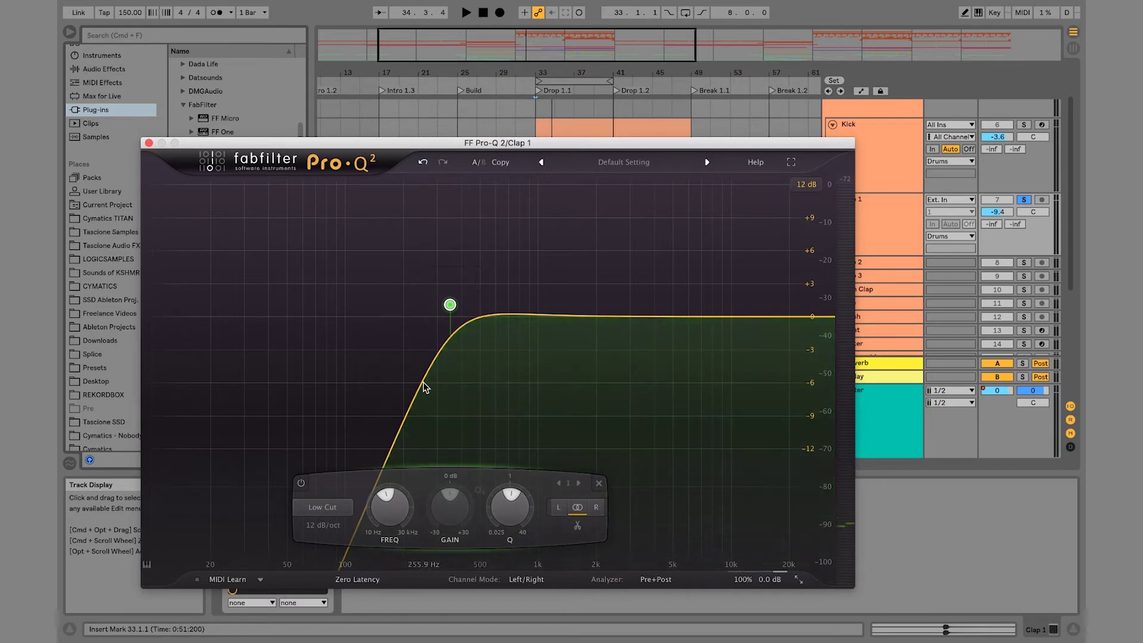
{"action": "left_click_drag", "start_coordinate": [471, 279], "coordinate": [493, 303]}
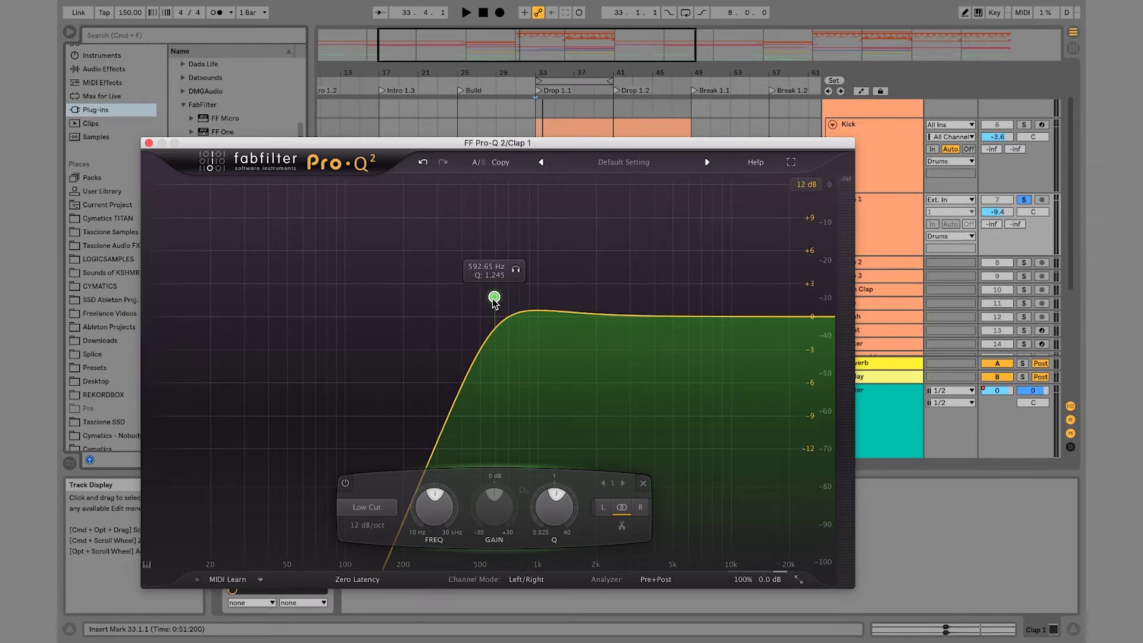
{"action": "left_click_drag", "start_coordinate": [494, 302], "coordinate": [455, 306]}
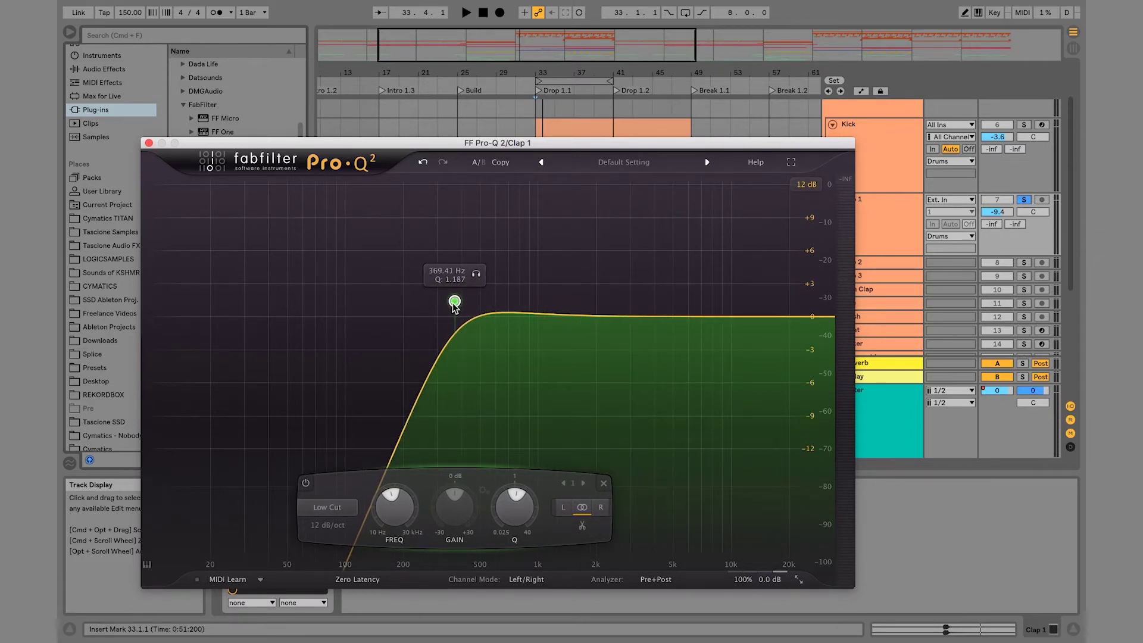
{"action": "left_click_drag", "start_coordinate": [455, 306], "coordinate": [445, 306]}
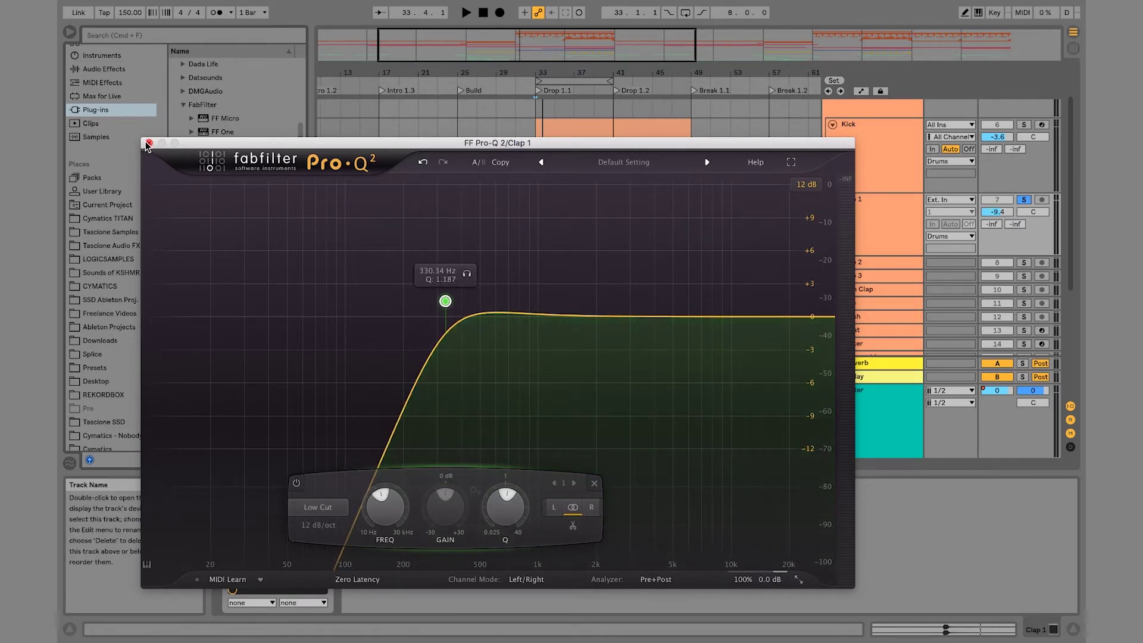
{"action": "key", "text": "space"}
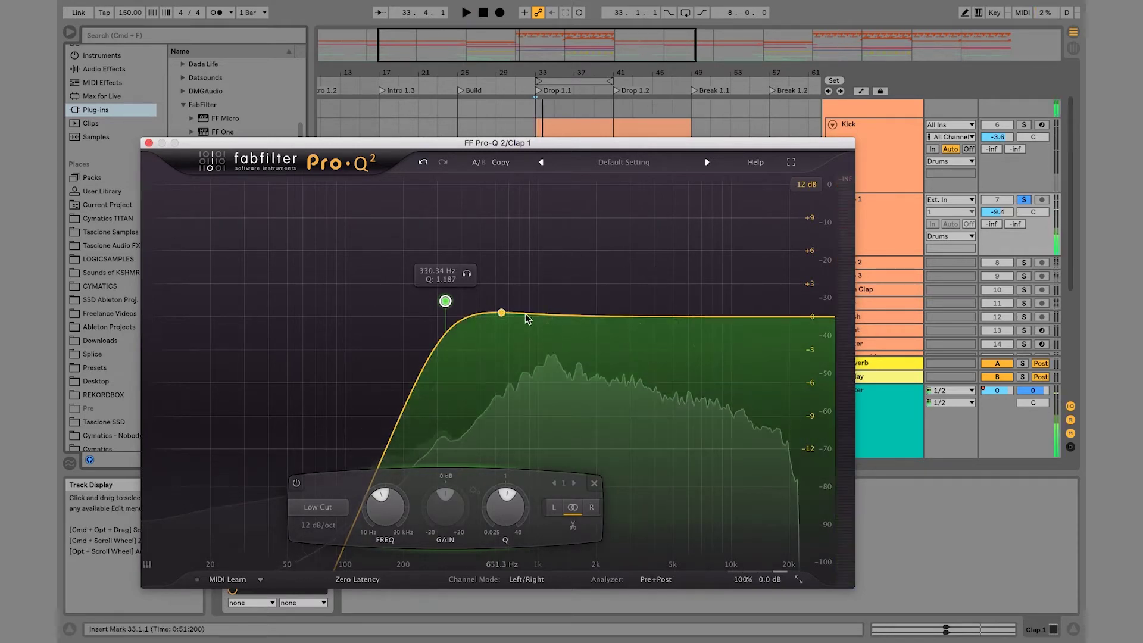
{"action": "double_click", "coordinate": [555, 315]}
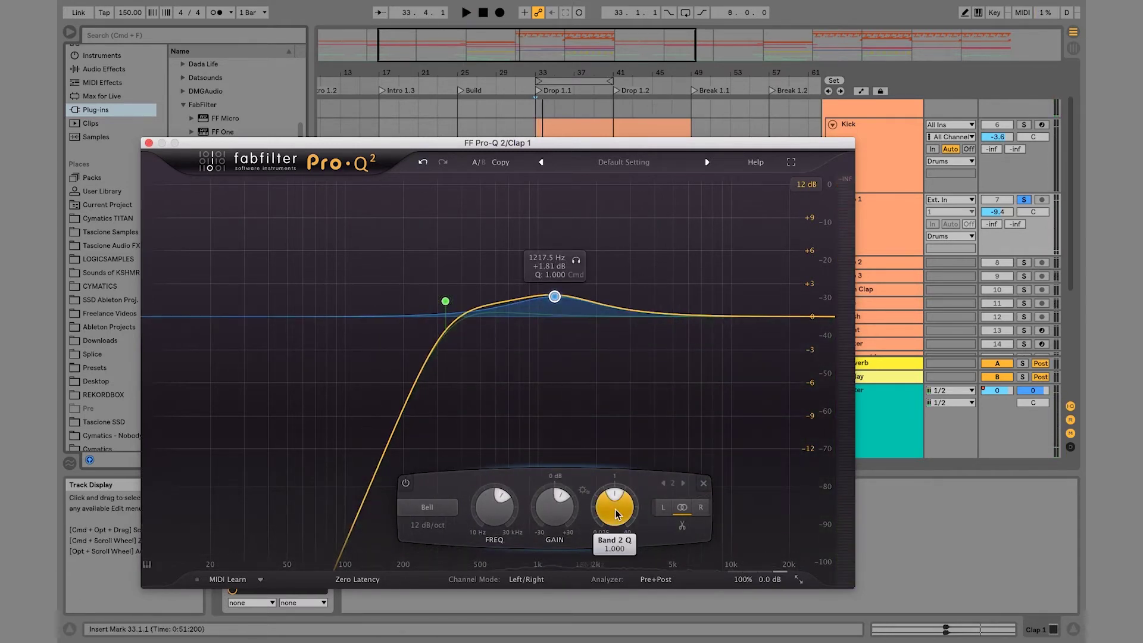
- Raise Clap 1's 1.2 kHz bell to about +3 dB while playing
{"action": "scroll", "coordinate": [616, 514], "scroll_direction": "up", "scroll_amount": 3}
{"action": "key", "text": "space"}
{"action": "left_click_drag", "start_coordinate": [553, 299], "coordinate": [551, 284]}
{"action": "scroll", "coordinate": [619, 493], "scroll_direction": "up", "scroll_amount": 3}
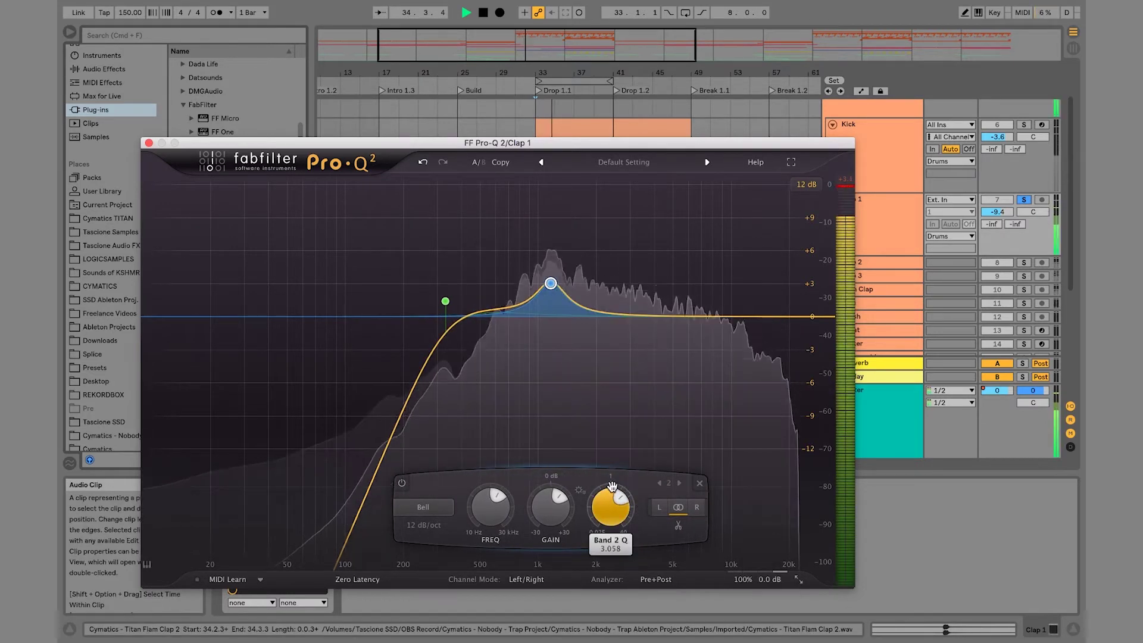
{"action": "key", "text": "space"}
- Add a new bell at 4452 Hz and move it to 3.5 kHz as a -1.36 dB dip
{"action": "left_click", "coordinate": [663, 316]}
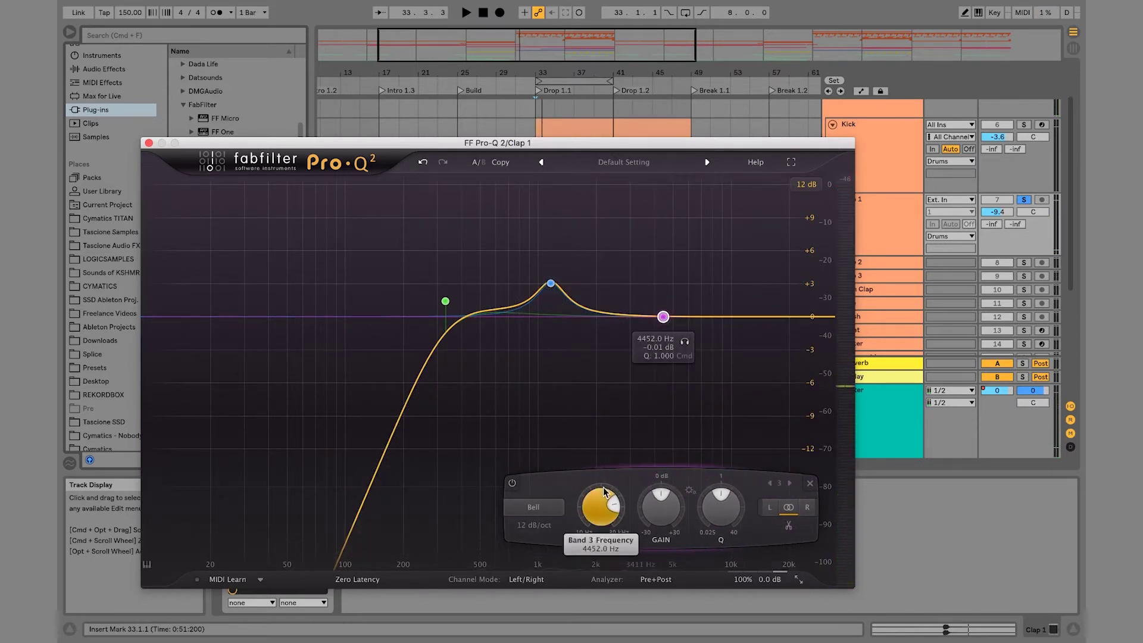
{"action": "left_click_drag", "start_coordinate": [664, 321], "coordinate": [644, 323]}
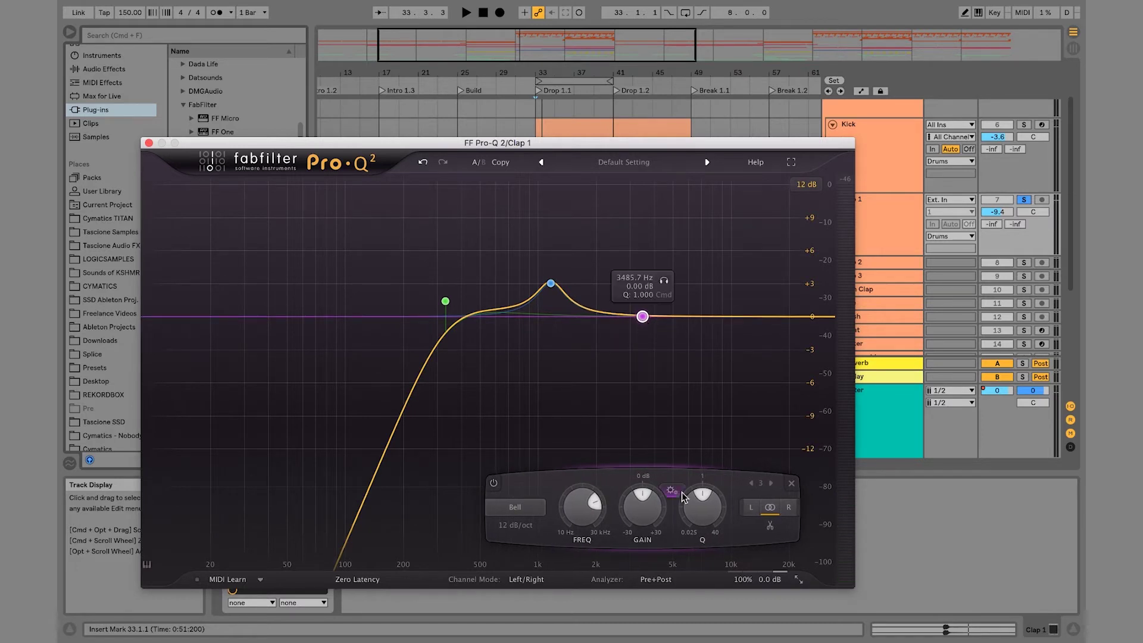
{"action": "scroll", "coordinate": [711, 506], "scroll_direction": "up", "scroll_amount": 3}
{"action": "scroll", "coordinate": [651, 512], "scroll_direction": "down", "scroll_amount": 2}
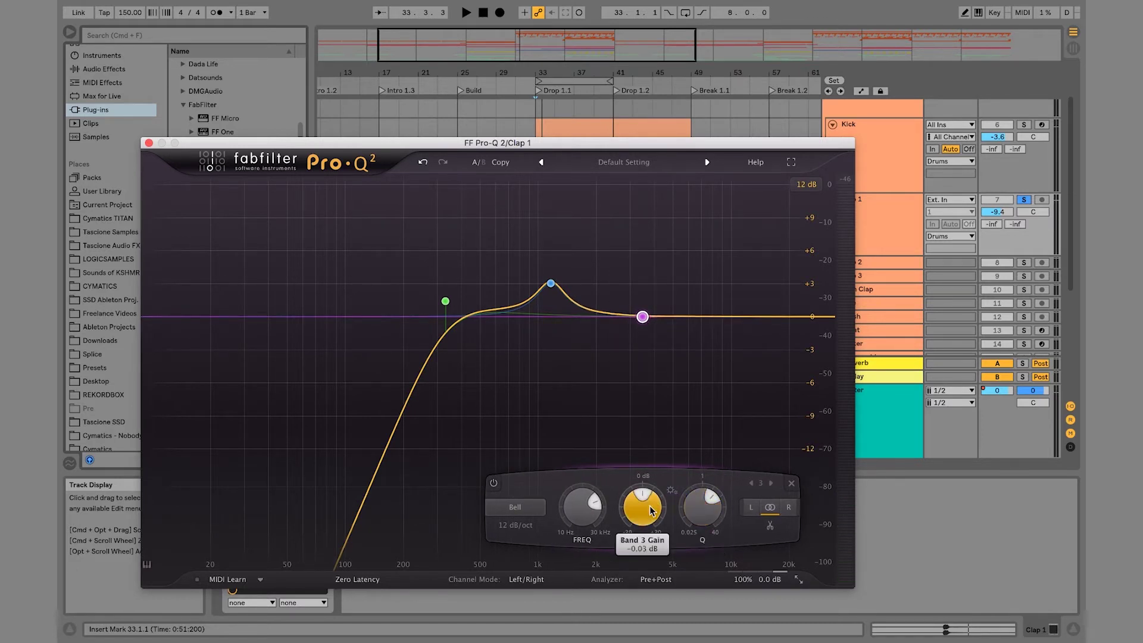
{"action": "scroll", "coordinate": [649, 521], "scroll_direction": "down", "scroll_amount": 1}
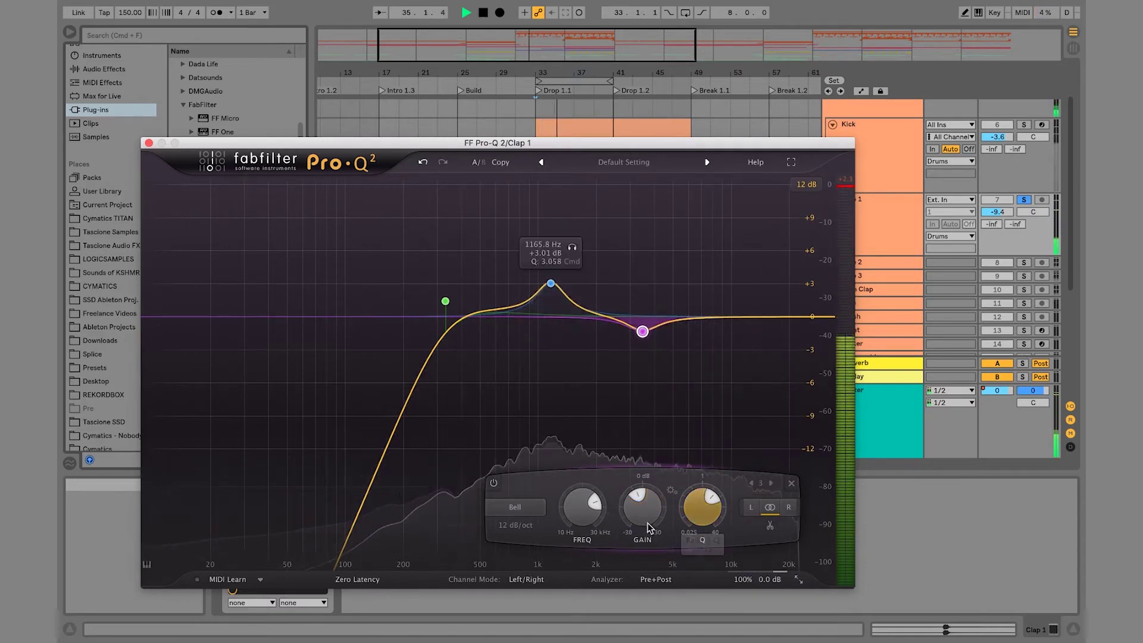
{"action": "key", "text": "space"}
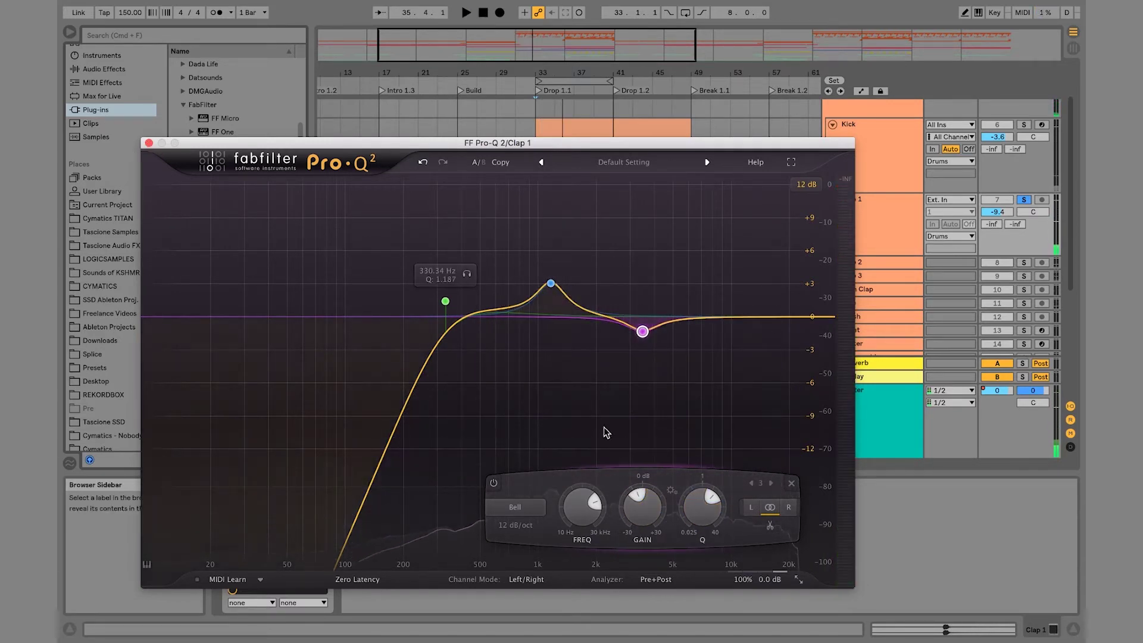
- Bypass and re-enable the 3.5 kHz dip to compare, then close the clap EQ
{"action": "key", "text": "space"}
{"action": "left_click", "coordinate": [493, 484]}
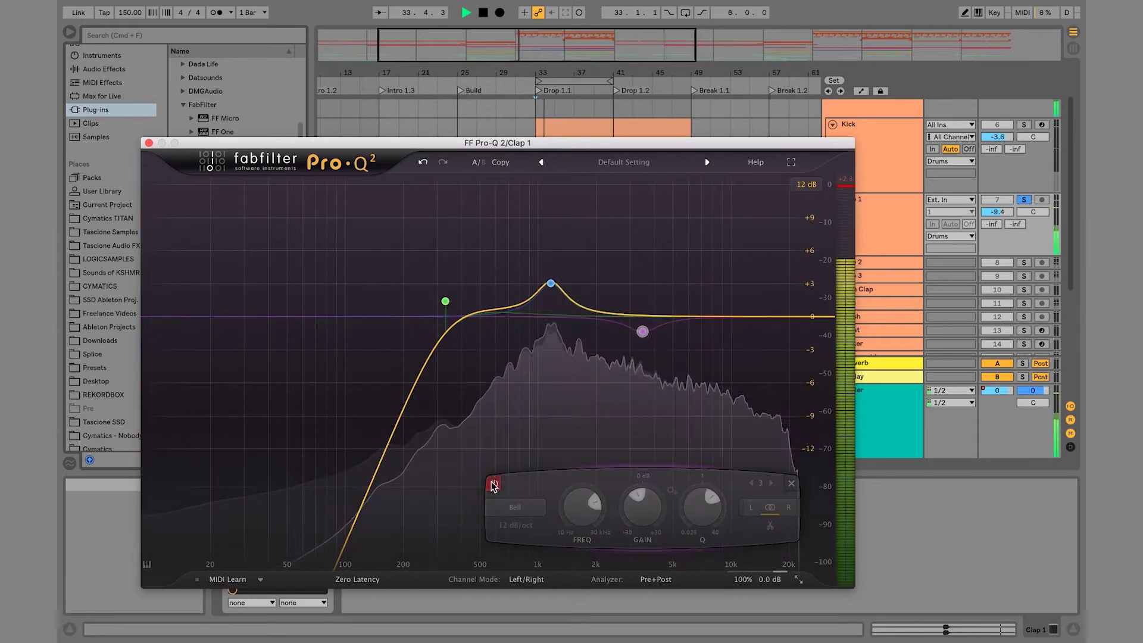
{"action": "left_click", "coordinate": [493, 483]}
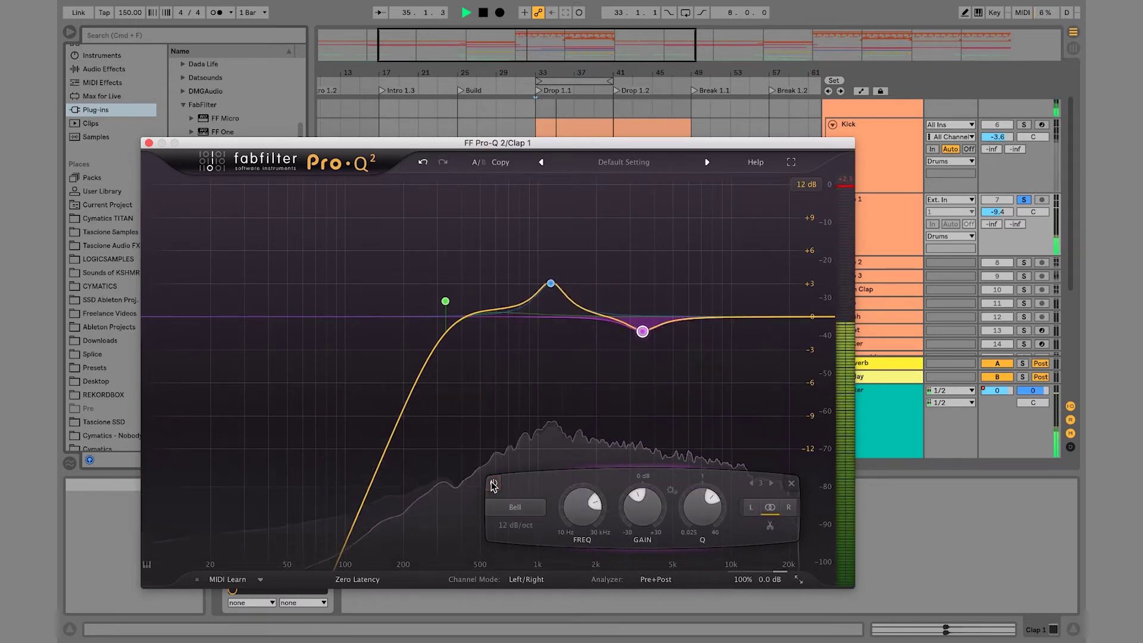
{"action": "key", "text": "space"}
{"action": "mouse_move", "coordinate": [652, 337]}
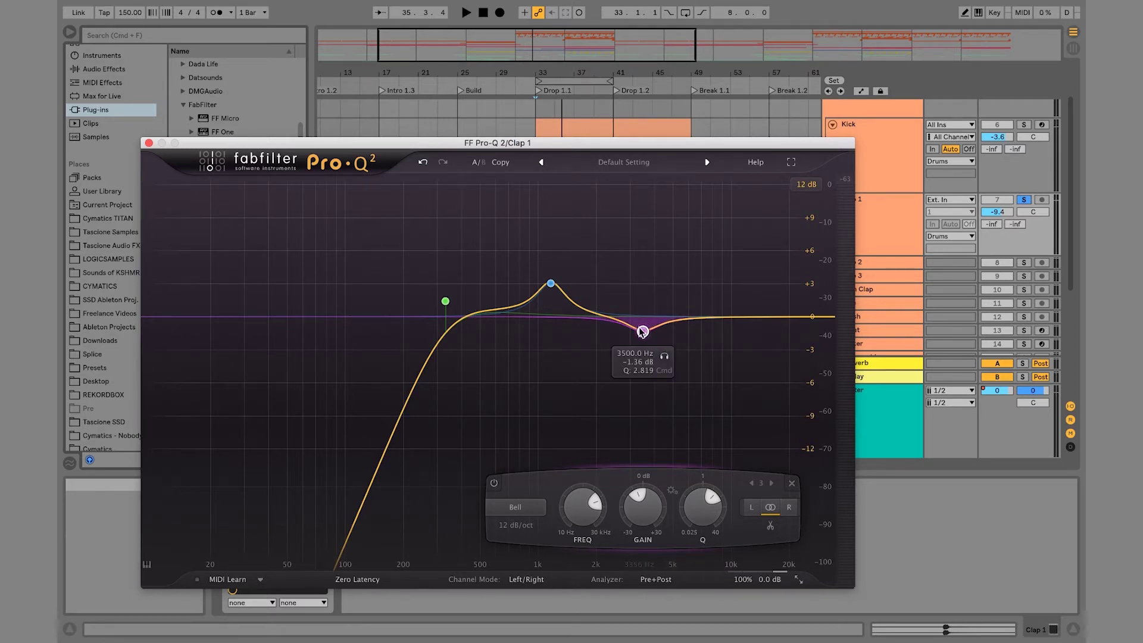
{"action": "left_click", "coordinate": [149, 144]}
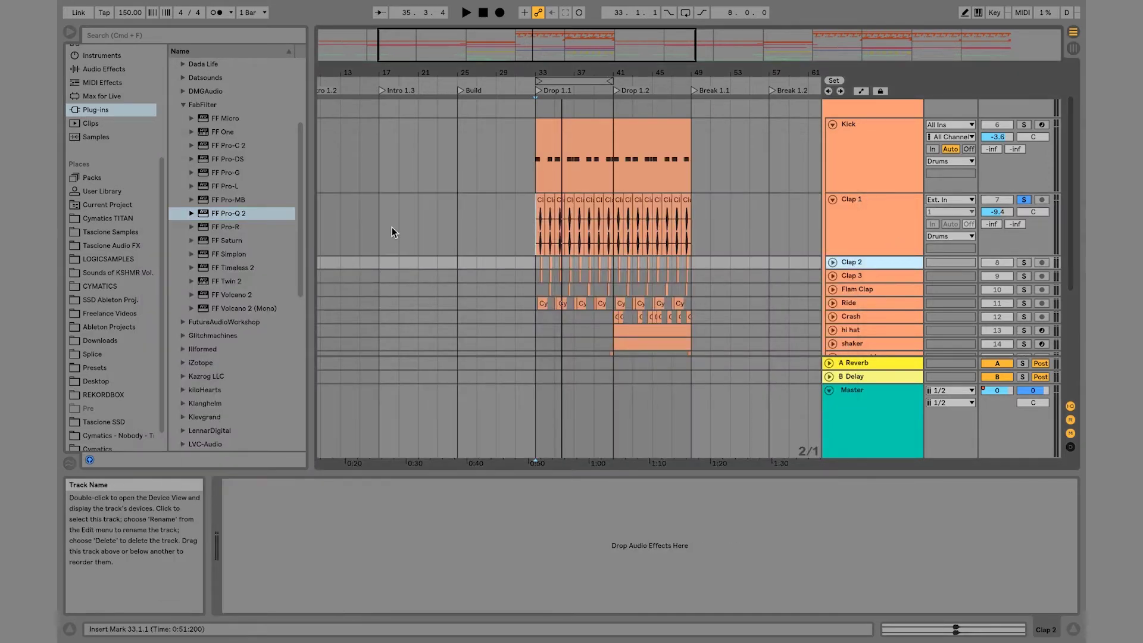
- Solo Clap 2 instead of Clap 1 and open its Pro-Q 2 while playing from bar 33
{"action": "left_click", "coordinate": [849, 245]}
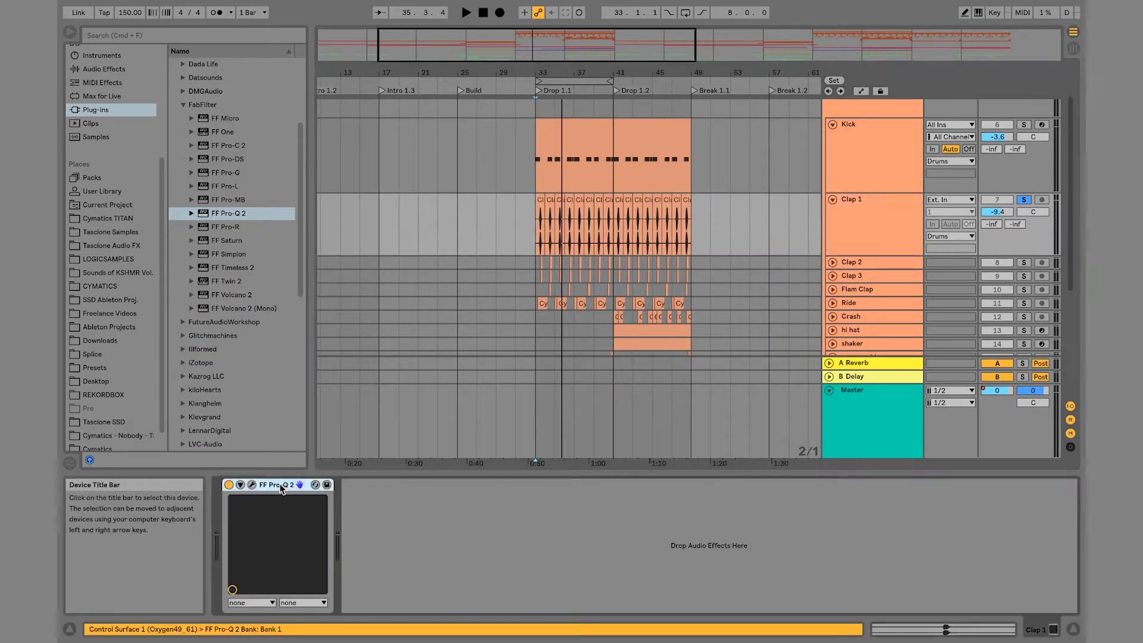
{"action": "left_click", "coordinate": [858, 264]}
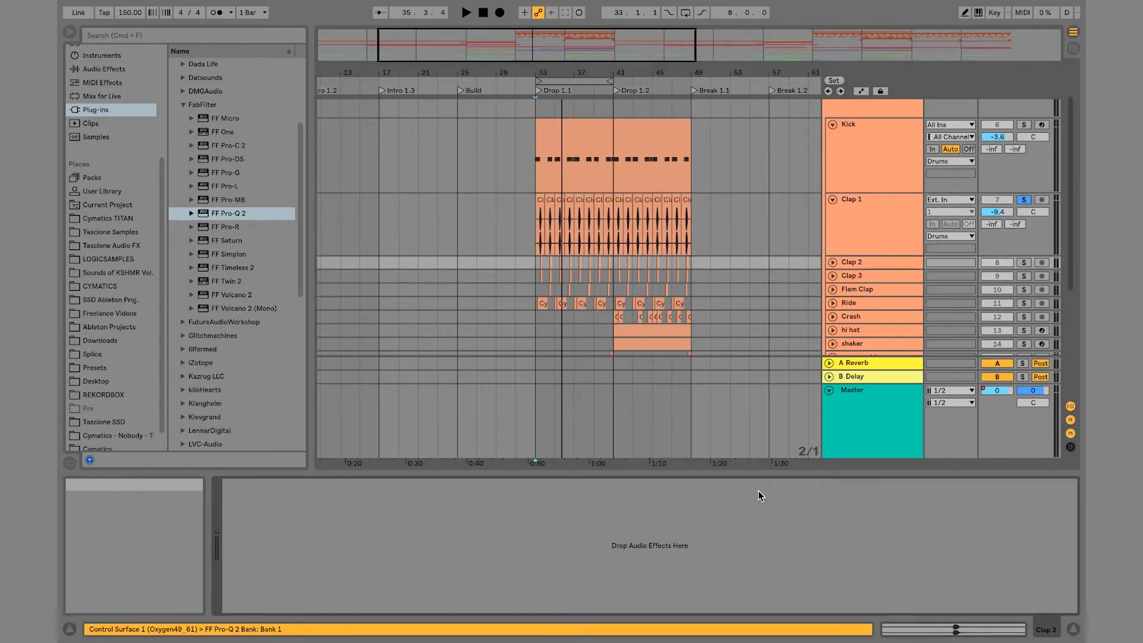
{"action": "left_click", "coordinate": [831, 263]}
{"action": "left_click", "coordinate": [1024, 263]}
{"action": "key", "text": "space"}
{"action": "key", "text": "space"}
{"action": "left_click", "coordinate": [251, 484]}
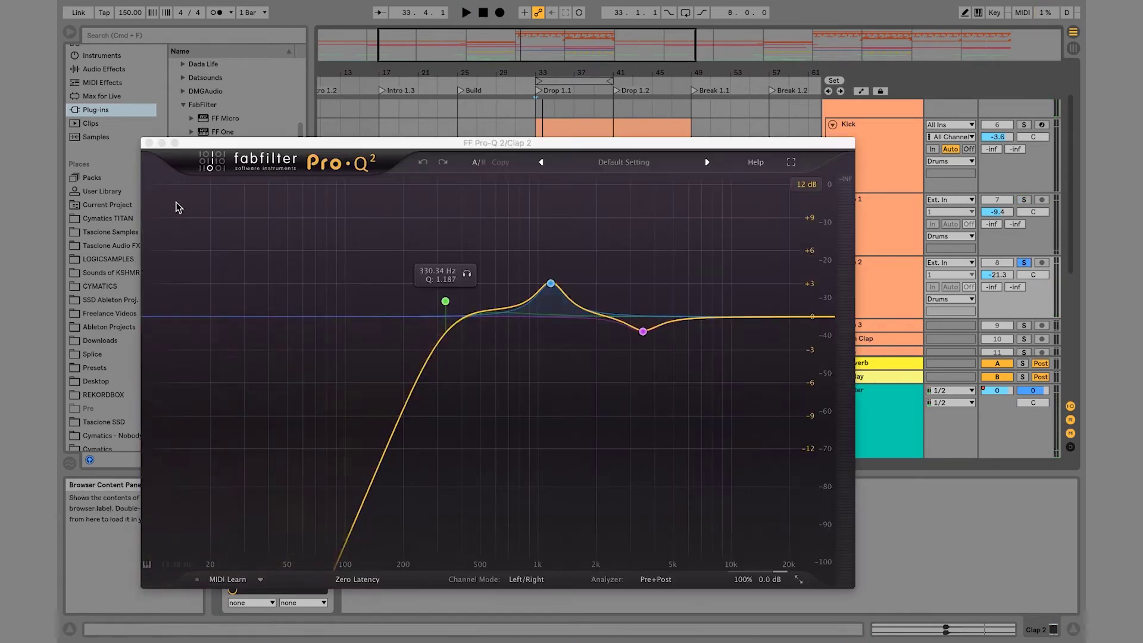
- Flatten the mid bands, raise the high cut to about 23 kHz, add a -2.17 dB shelf near 9751 Hz
{"action": "left_click_drag", "start_coordinate": [551, 283], "coordinate": [556, 315]}
{"action": "mouse_move", "coordinate": [642, 331]}
{"action": "left_mouse_down"}
{"action": "mouse_move", "coordinate": [641, 317]}
{"action": "mouse_move", "coordinate": [642, 331]}
{"action": "left_mouse_up"}
{"action": "key", "text": "space"}
{"action": "key", "text": "space"}
{"action": "left_click_drag", "start_coordinate": [784, 319], "coordinate": [802, 308]}
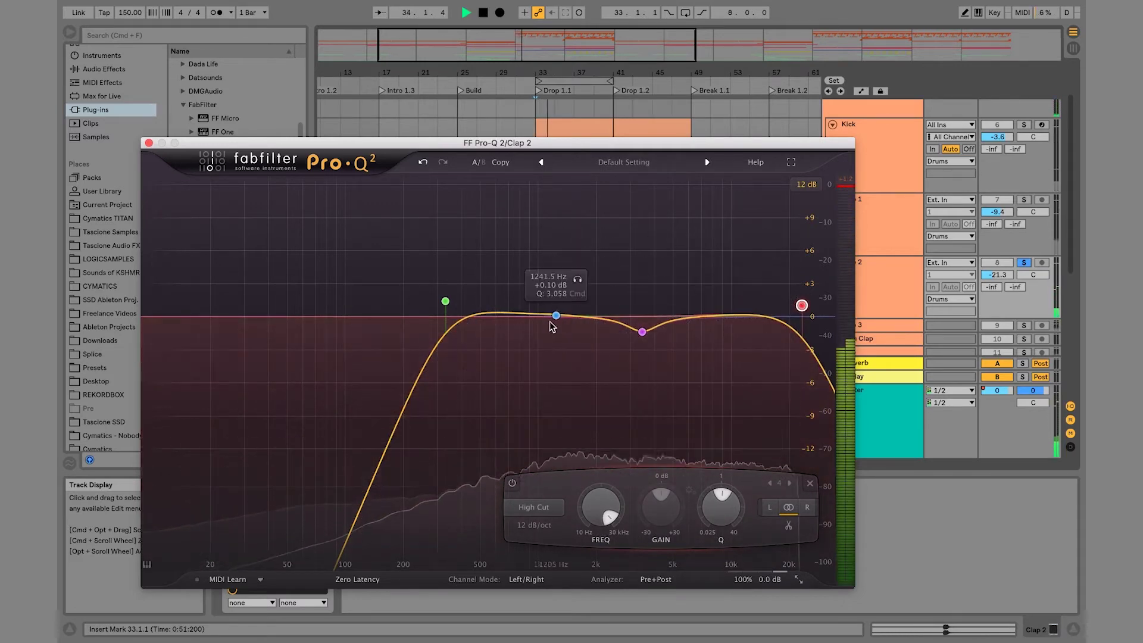
{"action": "left_click_drag", "start_coordinate": [557, 316], "coordinate": [578, 340]}
{"action": "left_click", "coordinate": [730, 311]}
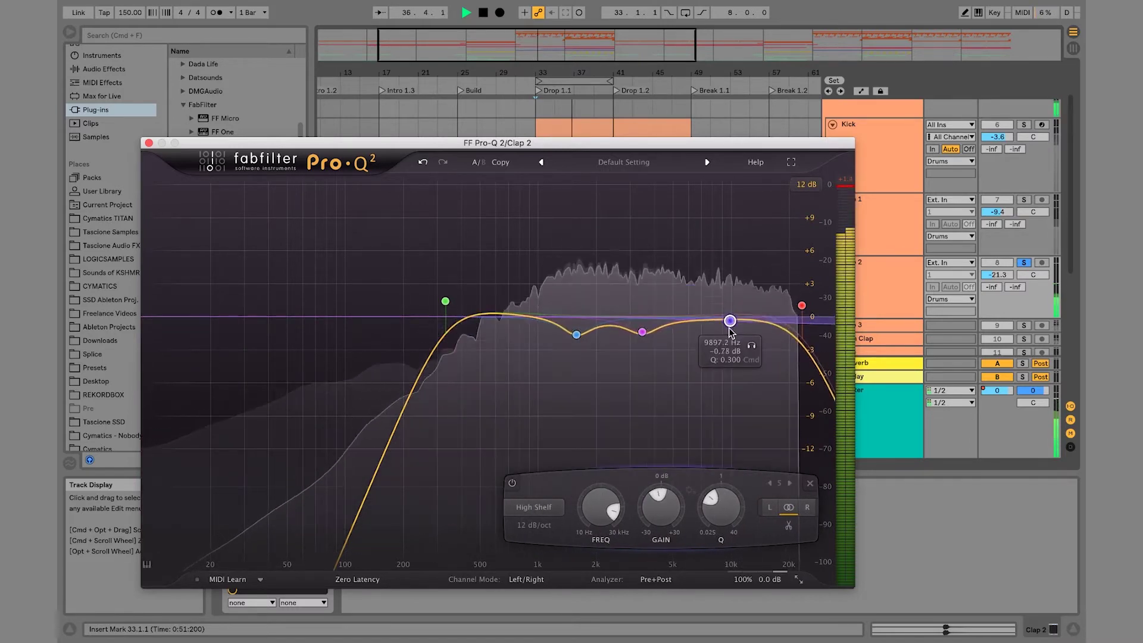
{"action": "left_click_drag", "start_coordinate": [731, 334], "coordinate": [729, 345]}
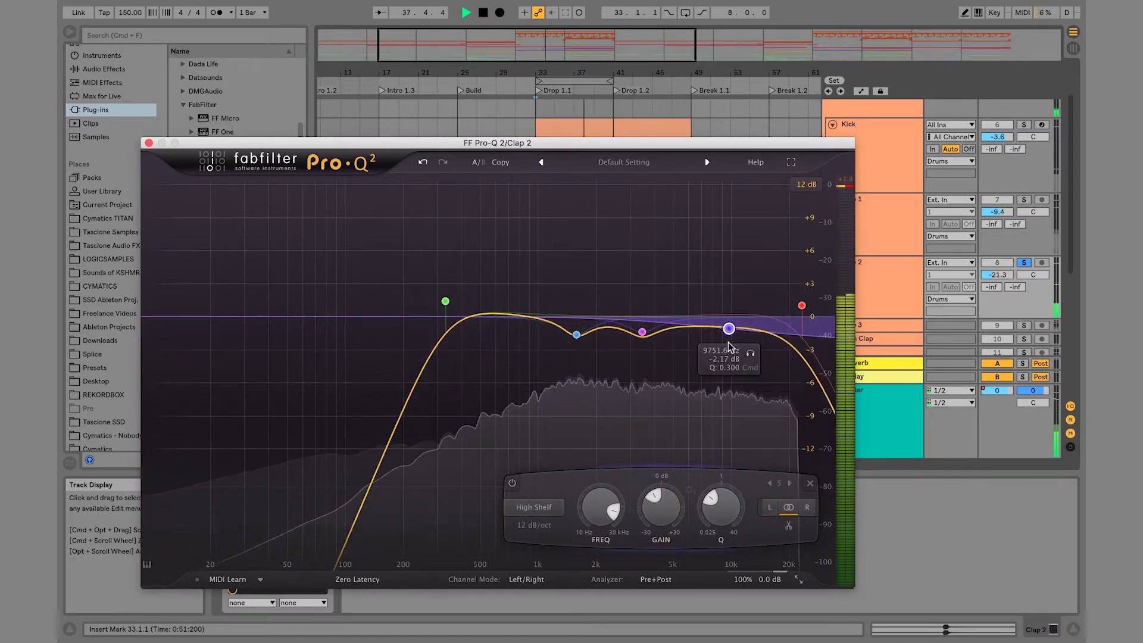
- Close Clap 2's EQ, bypass it to compare, and reopen the editor
{"action": "key", "text": "super+alt+p"}
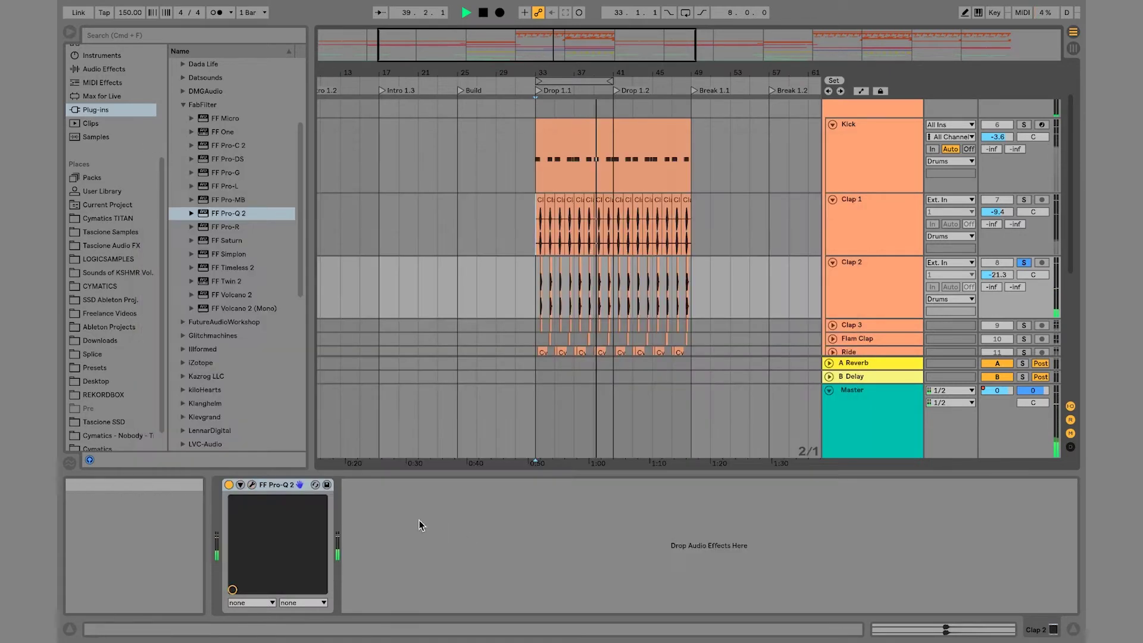
{"action": "left_click", "coordinate": [229, 485]}
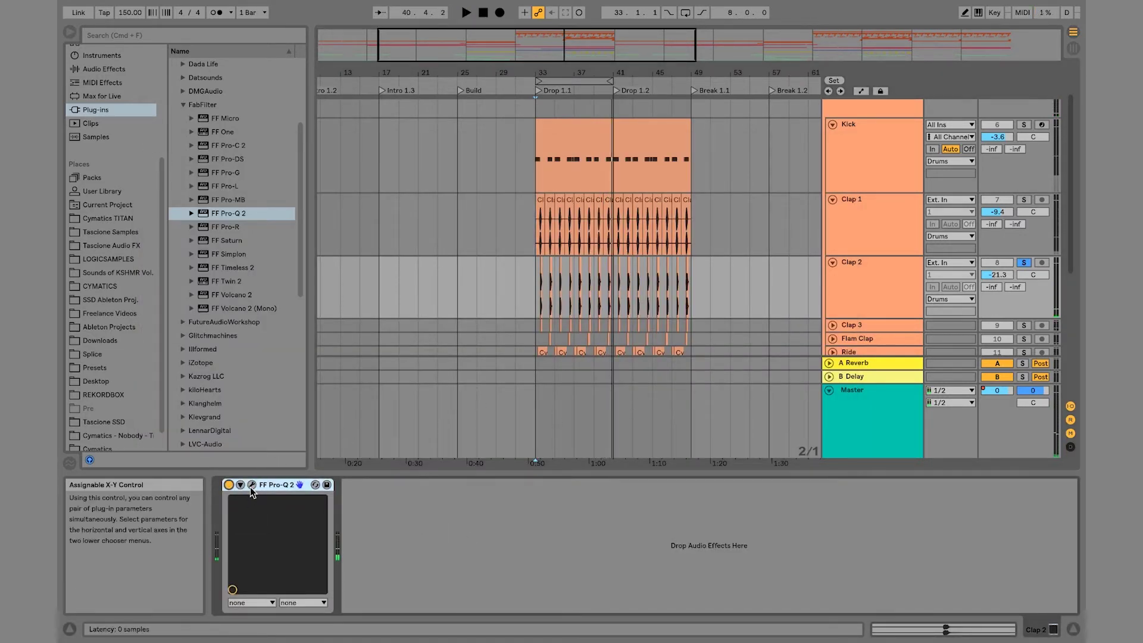
{"action": "left_click", "coordinate": [251, 485]}
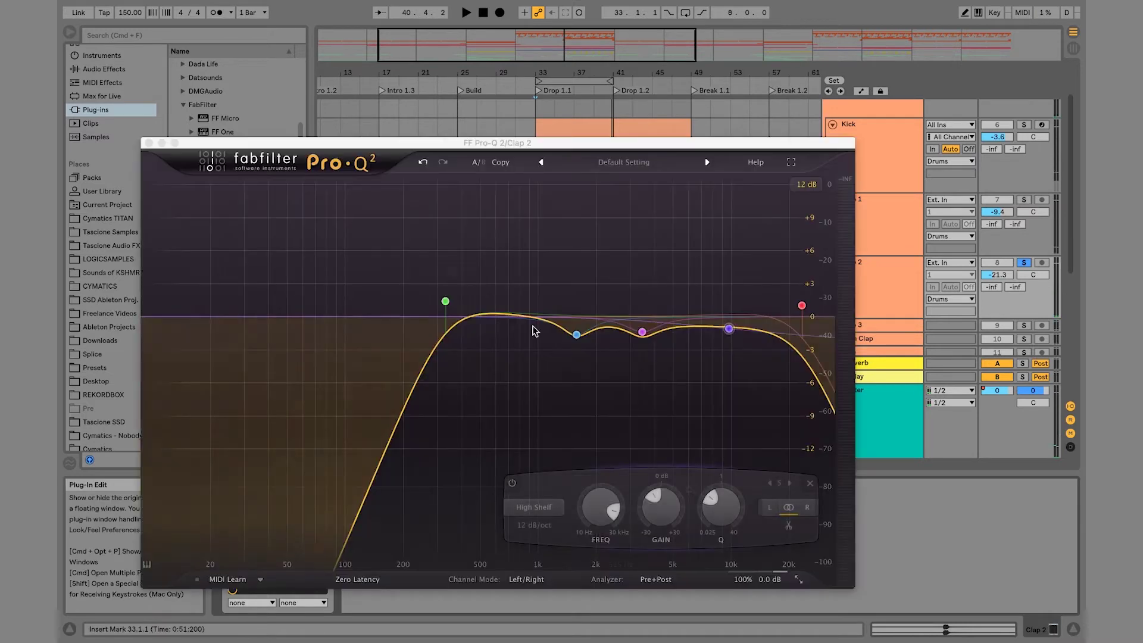
- Move Clap 2's low cut up to about 440 Hz and close the EQ window
{"action": "left_click", "coordinate": [450, 305]}
{"action": "key", "text": "space"}
{"action": "mouse_move", "coordinate": [450, 306]}
{"action": "left_mouse_down"}
{"action": "mouse_move", "coordinate": [326, 304]}
{"action": "mouse_move", "coordinate": [469, 302]}
{"action": "left_mouse_up"}
{"action": "key", "text": "space"}
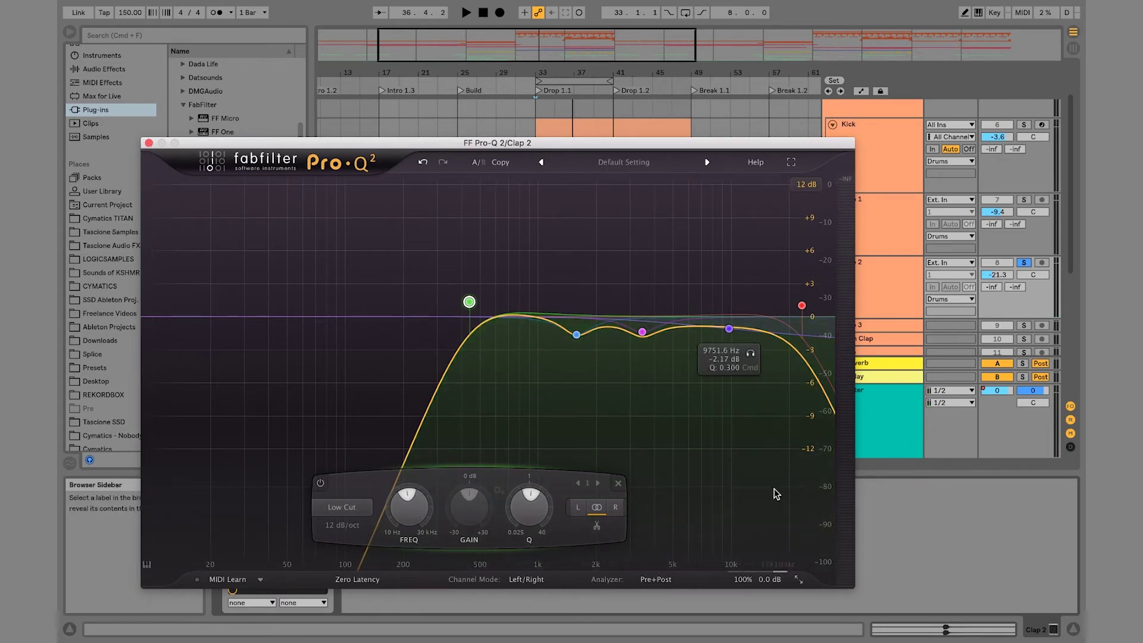
{"action": "left_click", "coordinate": [149, 144]}
- Solo Clap 3 instead of Clap 2 and unfold and select its track
{"action": "scroll", "coordinate": [1013, 272], "scroll_direction": "down", "scroll_amount": 2}
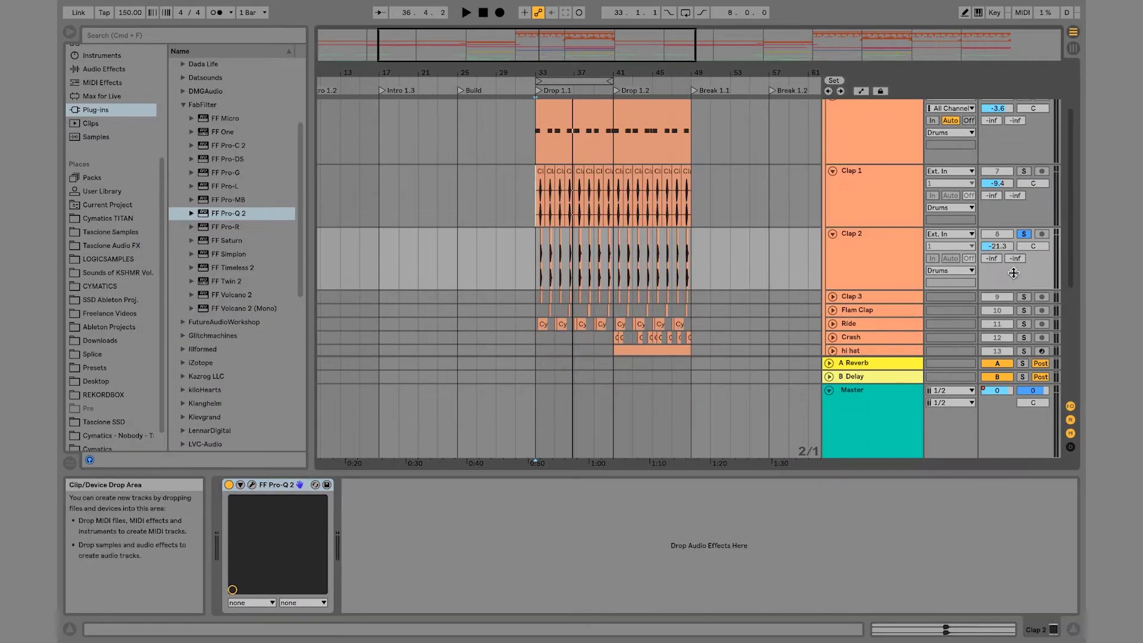
{"action": "left_click", "coordinate": [1024, 297]}
{"action": "key", "text": "space"}
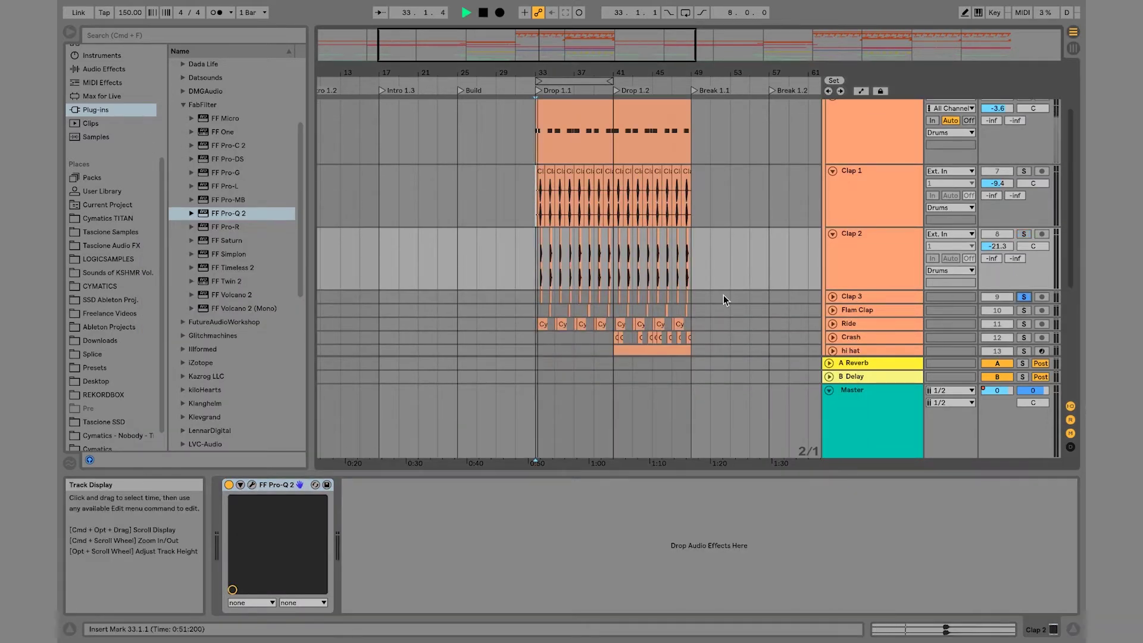
{"action": "left_click", "coordinate": [832, 297]}
{"action": "left_click", "coordinate": [875, 301]}
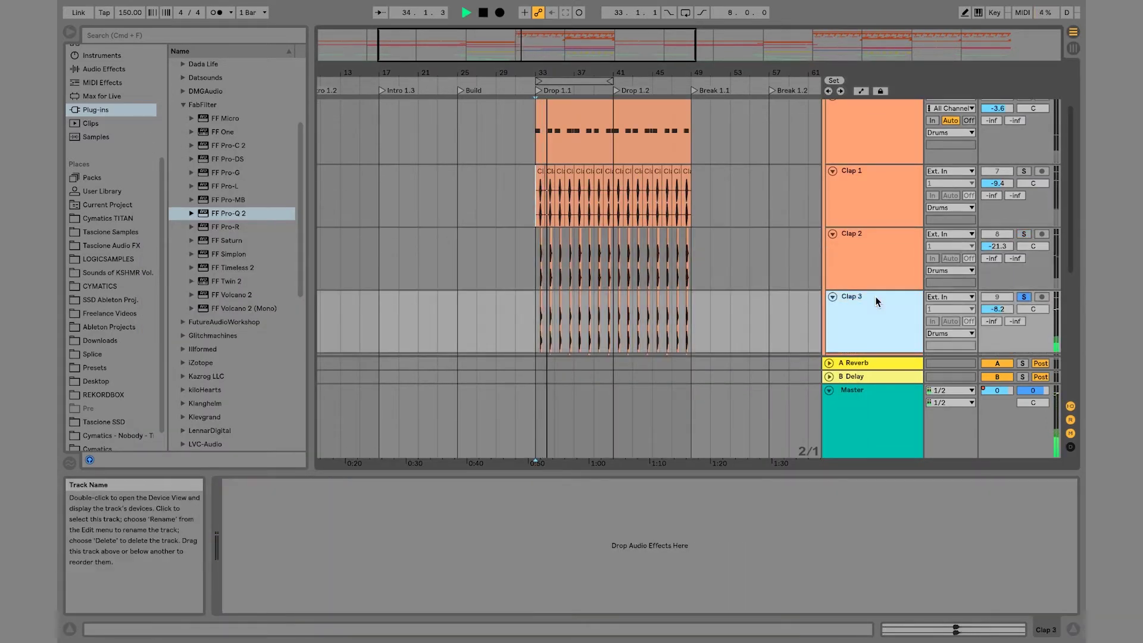
- Copy the Pro-Q 2 EQ and paste it onto Clap 3's device chain
{"action": "left_click", "coordinate": [239, 215]}
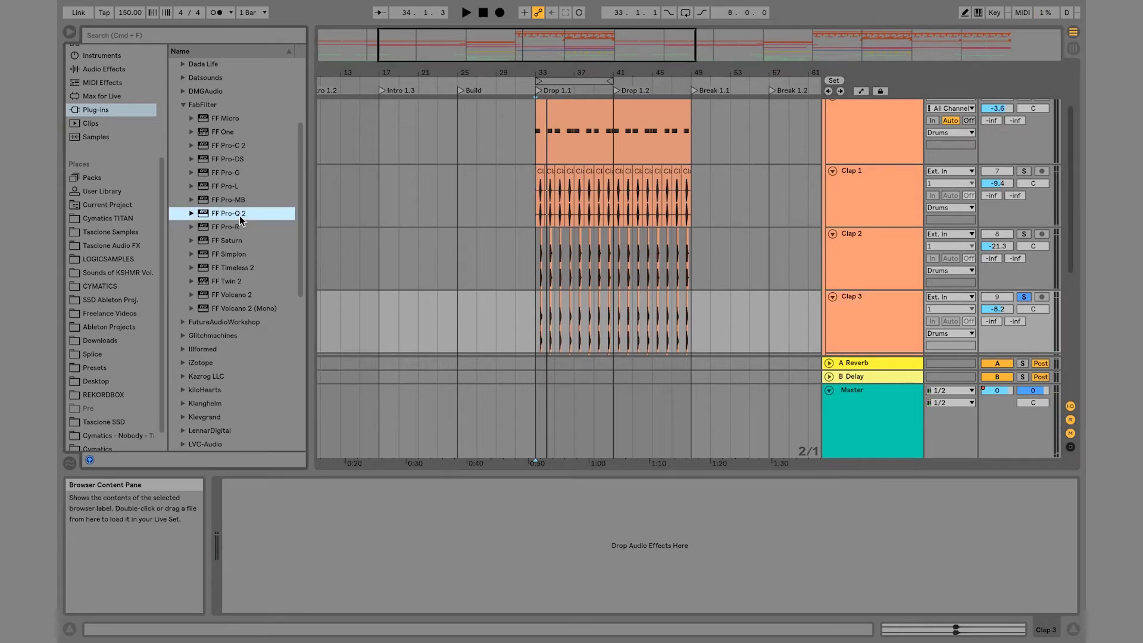
{"action": "left_click", "coordinate": [855, 194]}
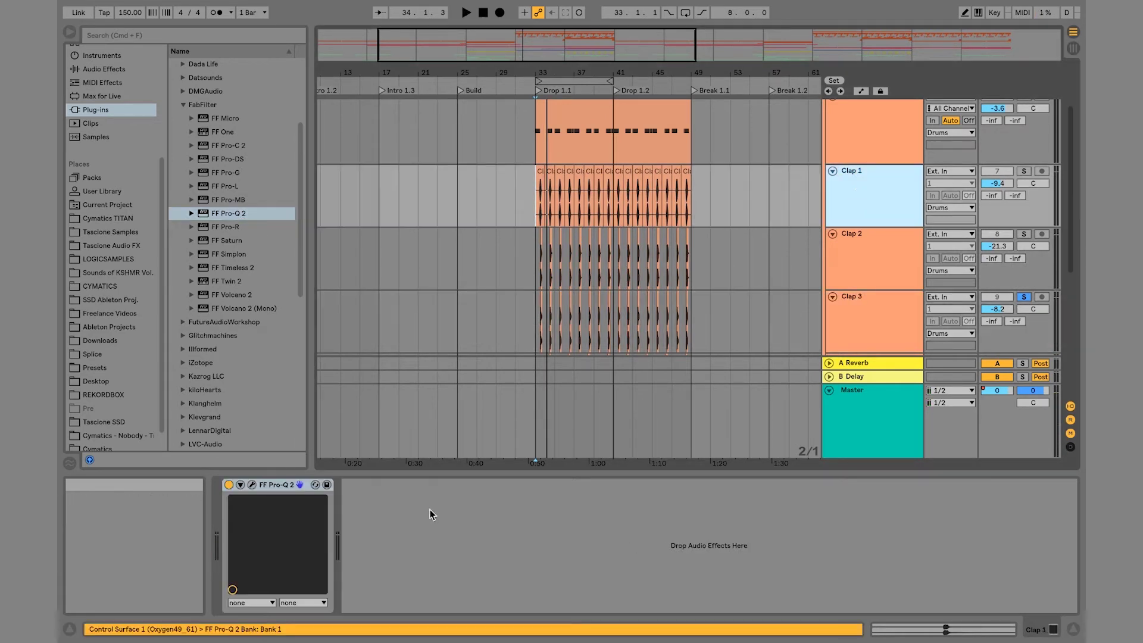
{"action": "left_click", "coordinate": [885, 306]}
{"action": "key", "text": "super+v"}
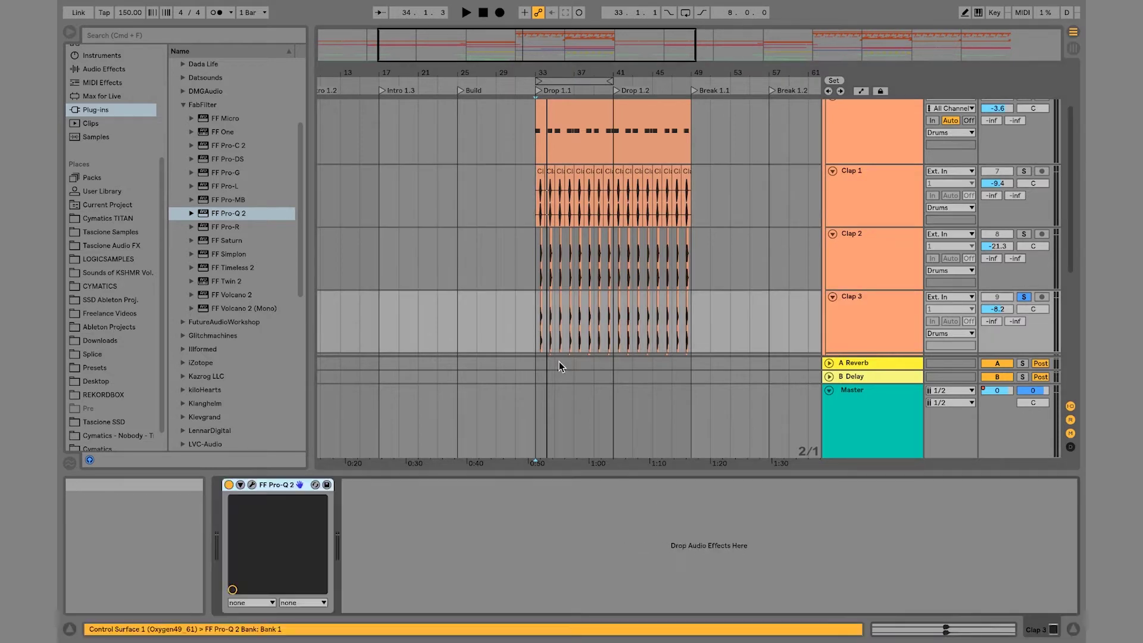
- Play from bar 33, open Clap 3's EQ, and move its blue bell lower to about 473 Hz
{"action": "left_click", "coordinate": [531, 333]}
{"action": "key", "text": "space"}
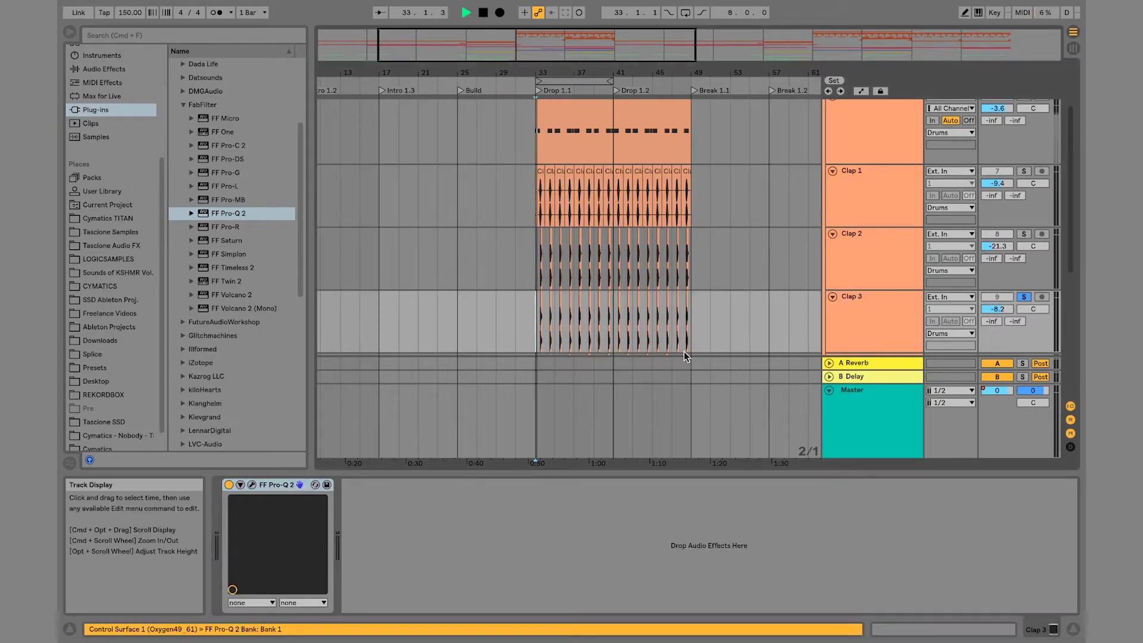
{"action": "left_click", "coordinate": [251, 484]}
{"action": "key", "text": "space"}
{"action": "left_click_drag", "start_coordinate": [551, 283], "coordinate": [371, 300]}
- Raise Clap 3's blue bell band to about +7.7 dB while listening
{"action": "key", "text": "space"}
{"action": "key", "text": "space"}
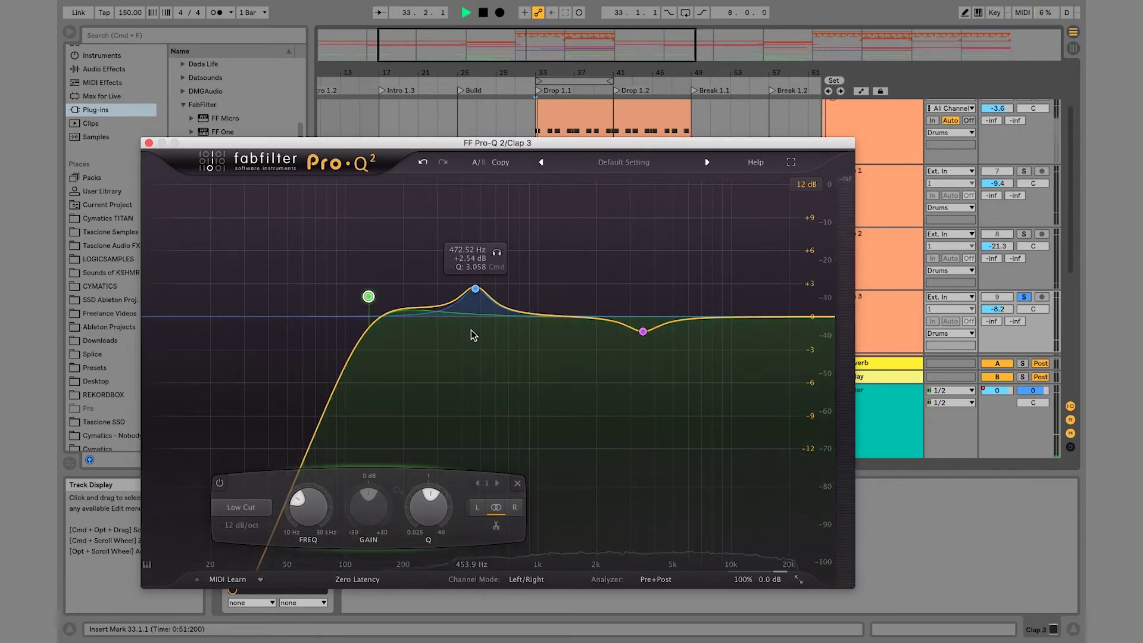
{"action": "left_click", "coordinate": [475, 289]}
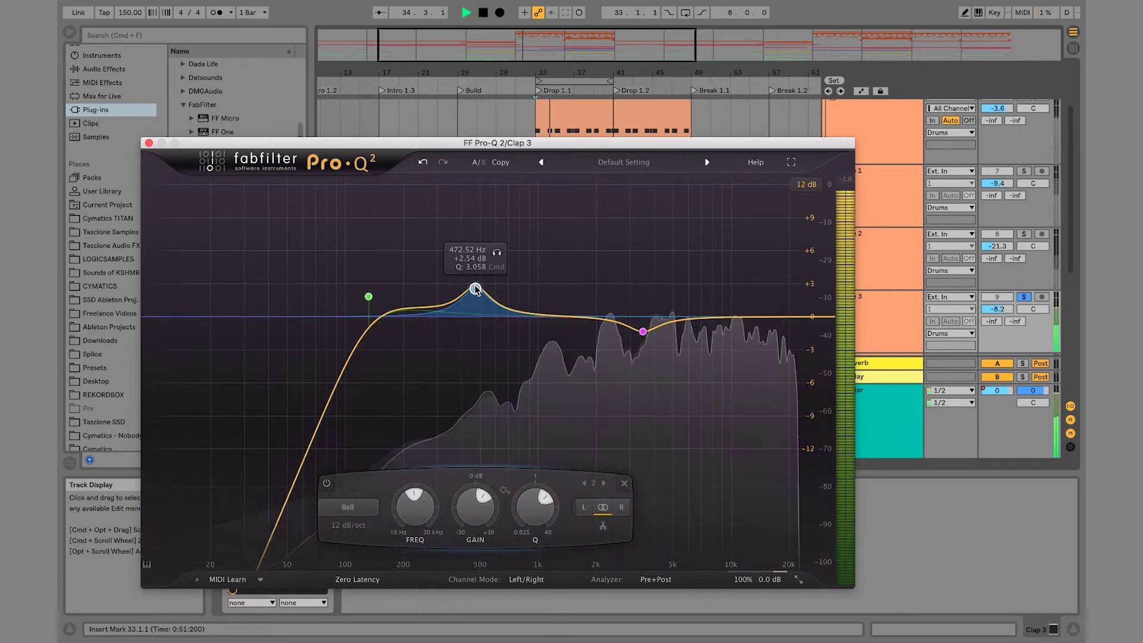
{"action": "left_click_drag", "start_coordinate": [475, 289], "coordinate": [472, 242]}
{"action": "key", "text": "space"}
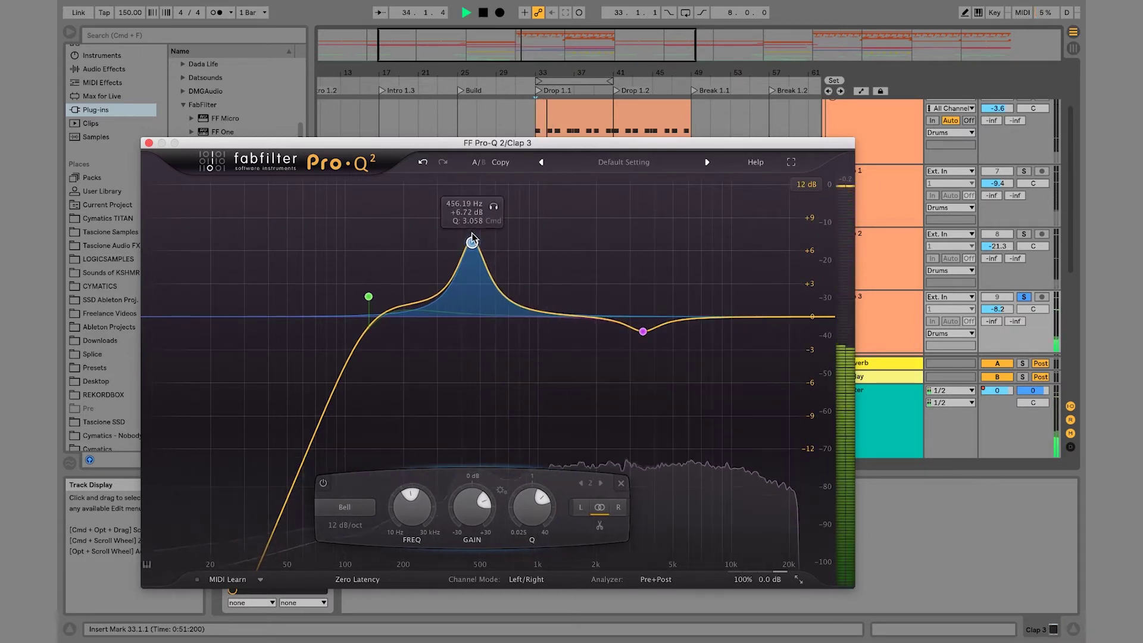
- Add +2.82 dB near 2.1 kHz, a -3.67 dB dip near 3469 Hz, and +1.27 dB near 11.7 kHz
{"action": "left_click_drag", "start_coordinate": [582, 309], "coordinate": [637, 251]}
{"action": "left_click", "coordinate": [614, 251]}
{"action": "left_click", "coordinate": [605, 316]}
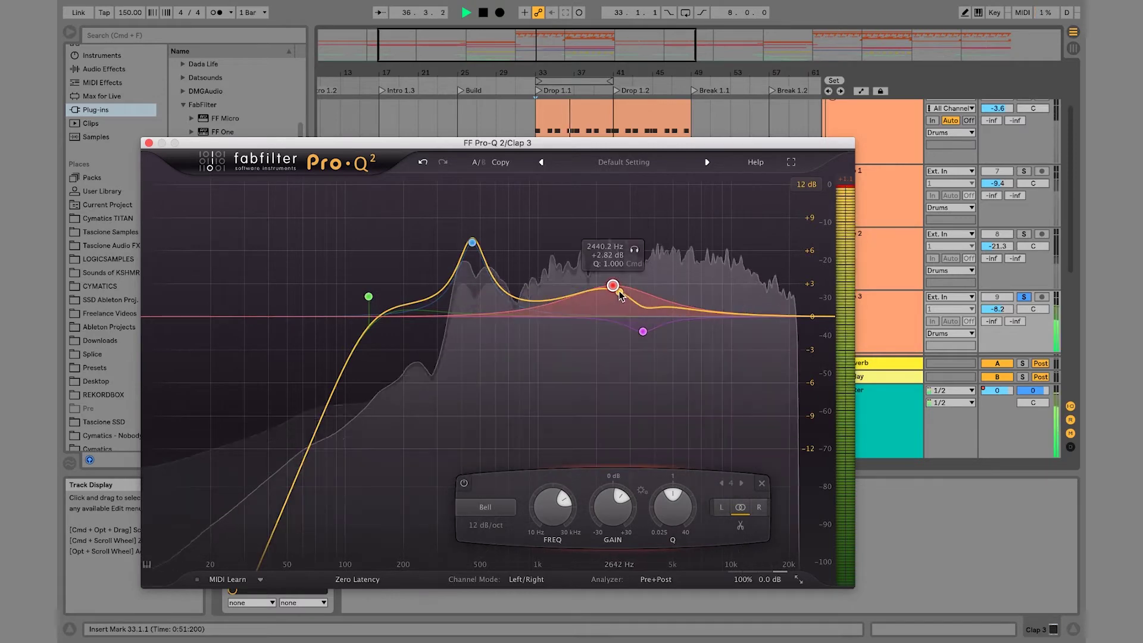
{"action": "left_click_drag", "start_coordinate": [643, 332], "coordinate": [642, 358]}
{"action": "left_click_drag", "start_coordinate": [712, 315], "coordinate": [747, 311]}
{"action": "left_click_drag", "start_coordinate": [613, 285], "coordinate": [602, 286]}
{"action": "key", "text": "space"}
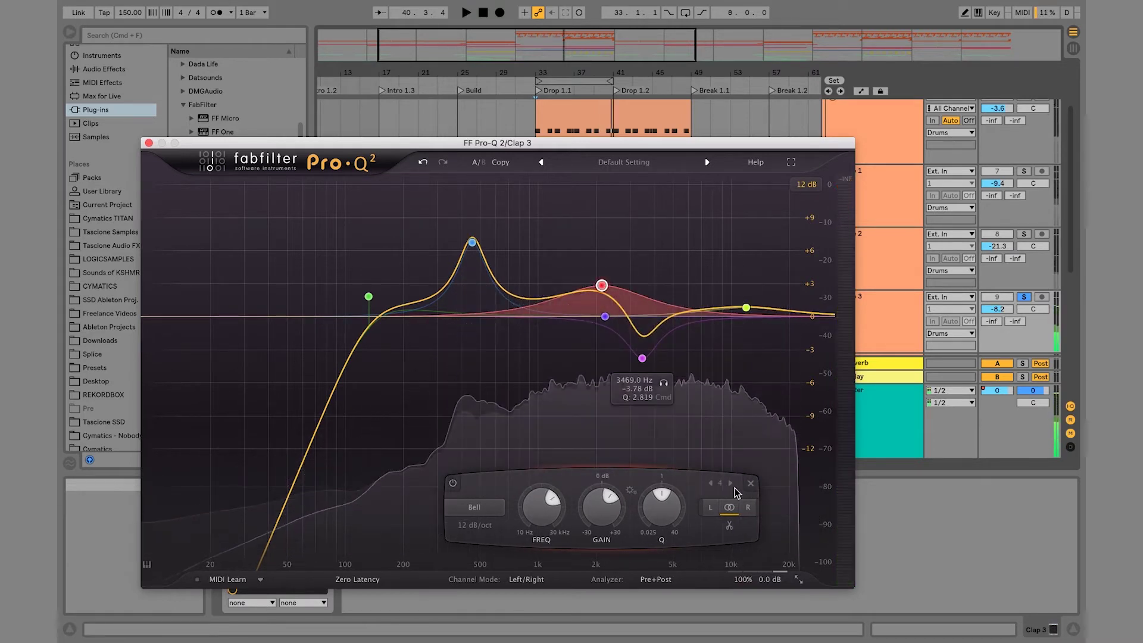
- Reduce the 450 Hz bell boost to about +5 dB and restart playback
{"action": "left_click", "coordinate": [472, 243]}
{"action": "left_click_drag", "start_coordinate": [472, 243], "coordinate": [471, 261]}
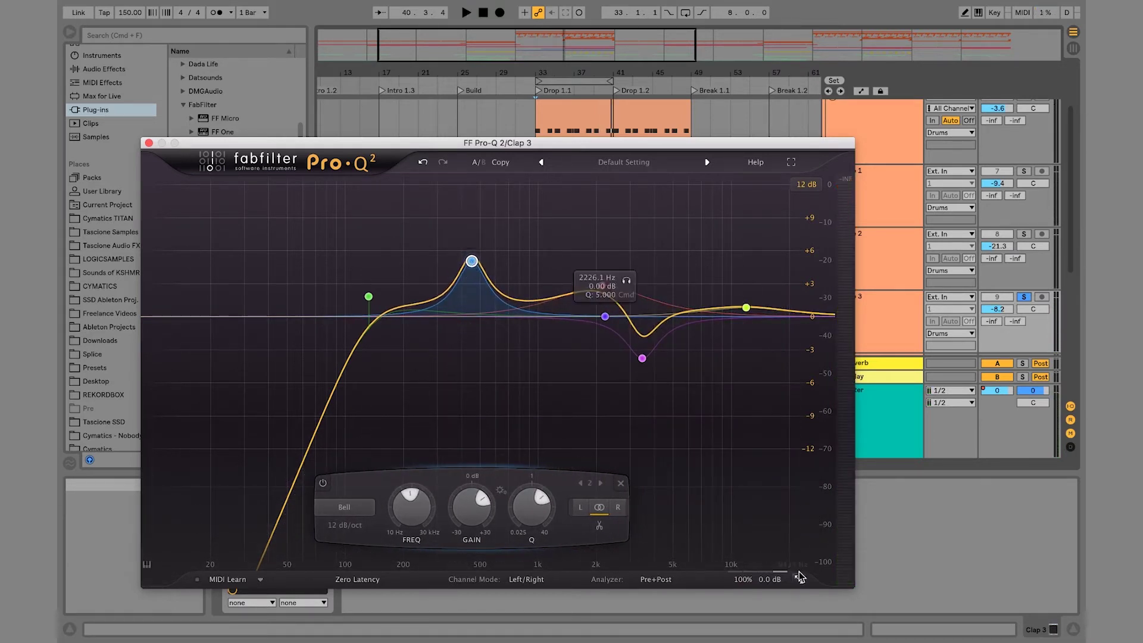
{"action": "key", "text": "space"}
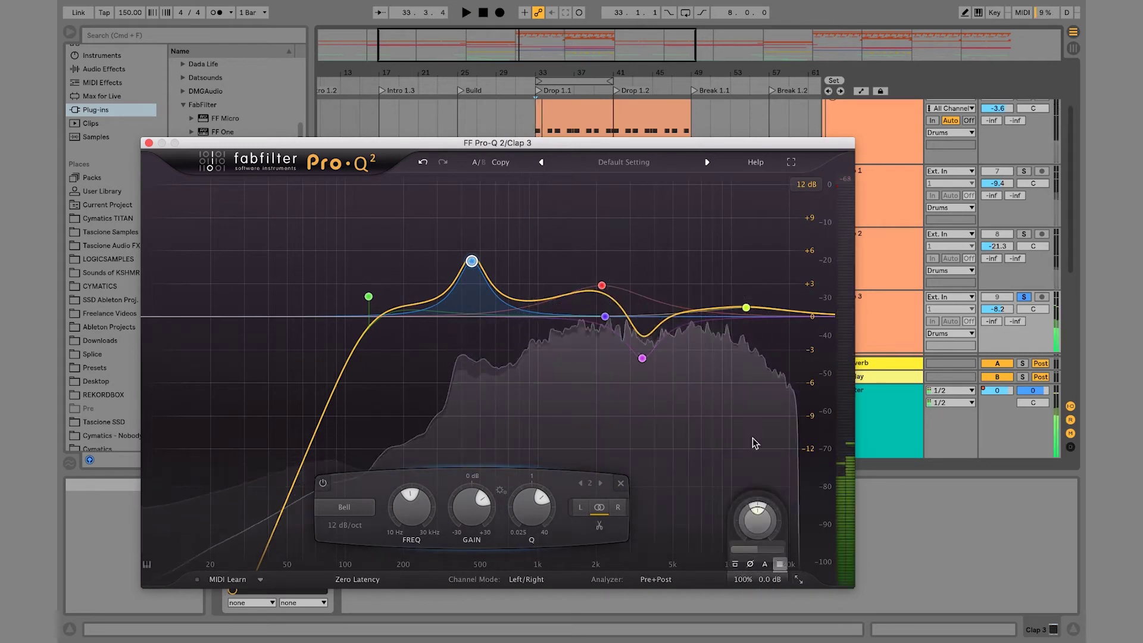
- Raise Clap 3's 11.5 kHz band to +2.9 dB and set the EQ Gain Scale to about 71%
{"action": "left_click_drag", "start_coordinate": [746, 307], "coordinate": [744, 290]}
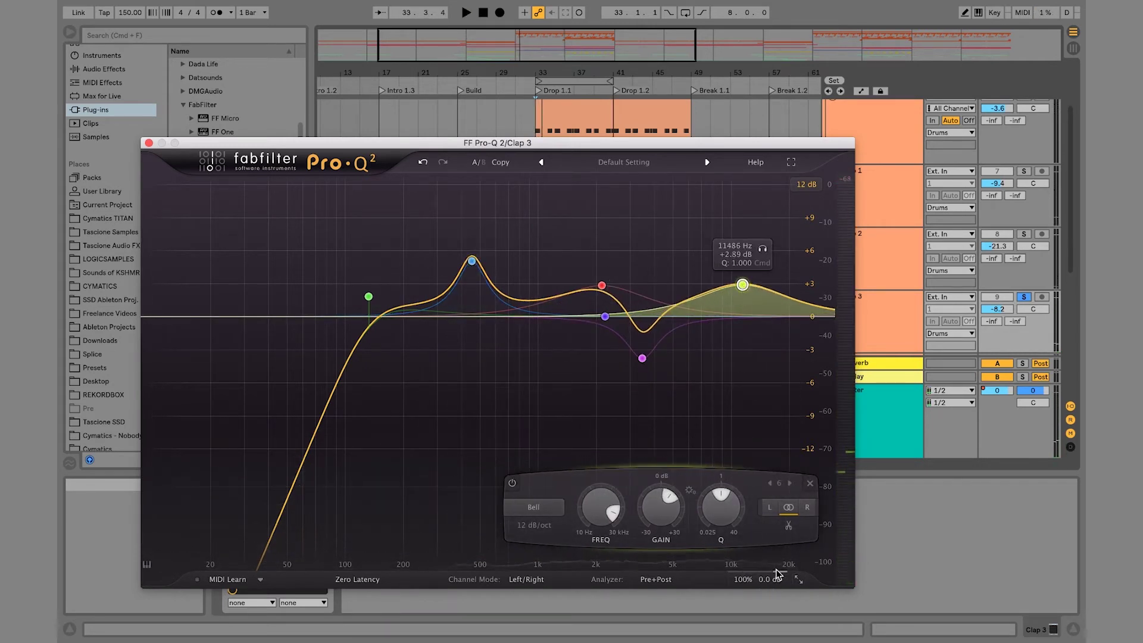
{"action": "mouse_move", "coordinate": [771, 581]}
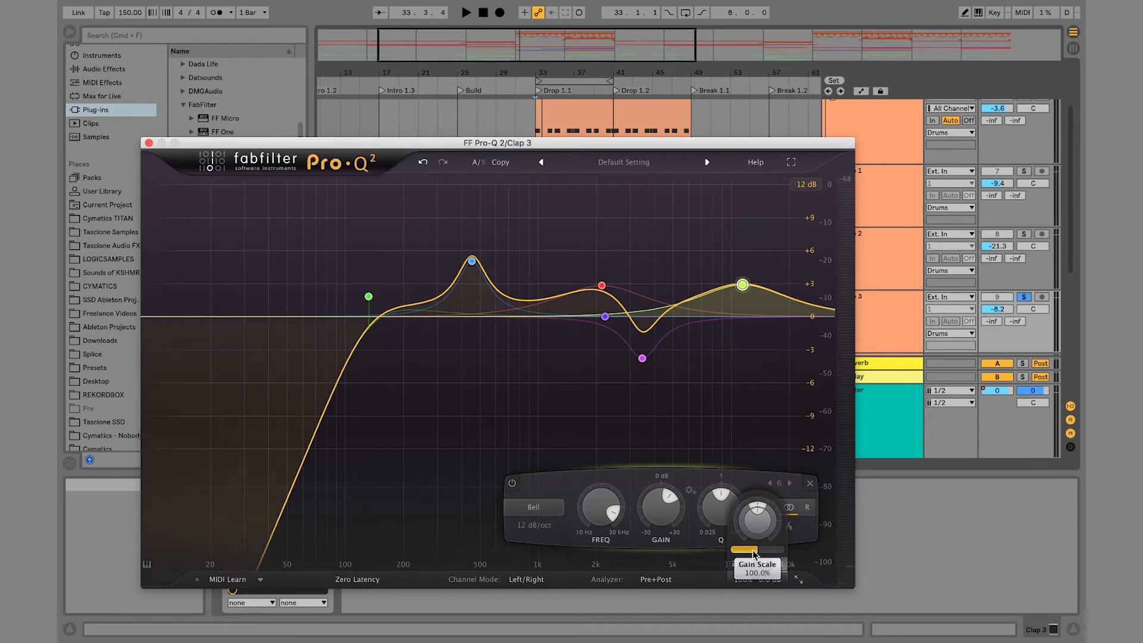
{"action": "mouse_move", "coordinate": [753, 554]}
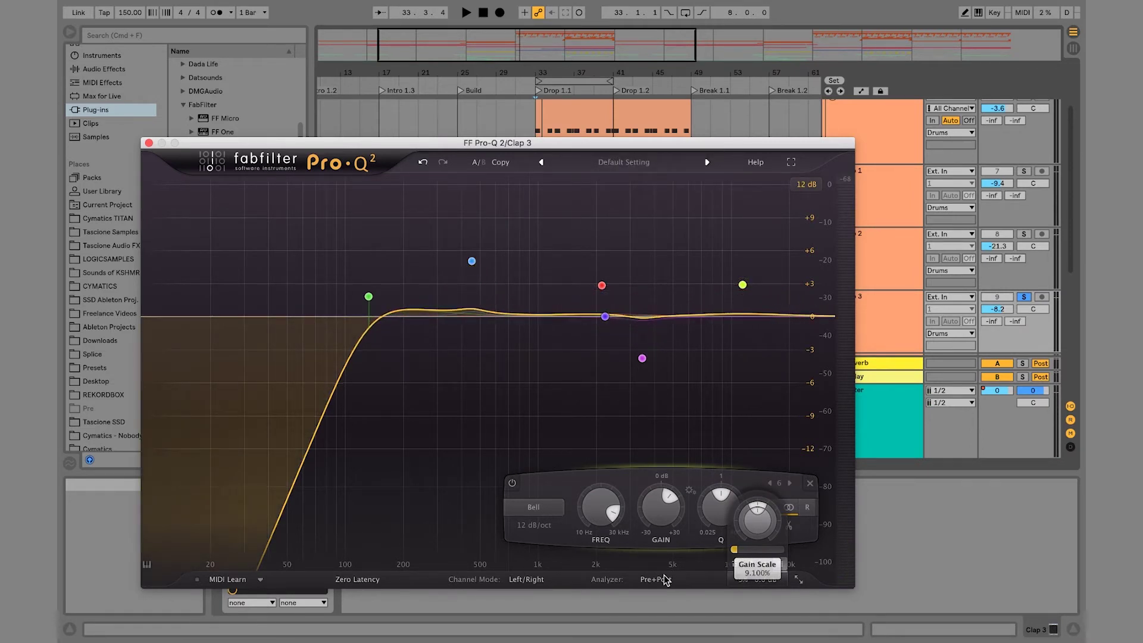
{"action": "left_click_drag", "start_coordinate": [686, 573], "coordinate": [823, 564]}
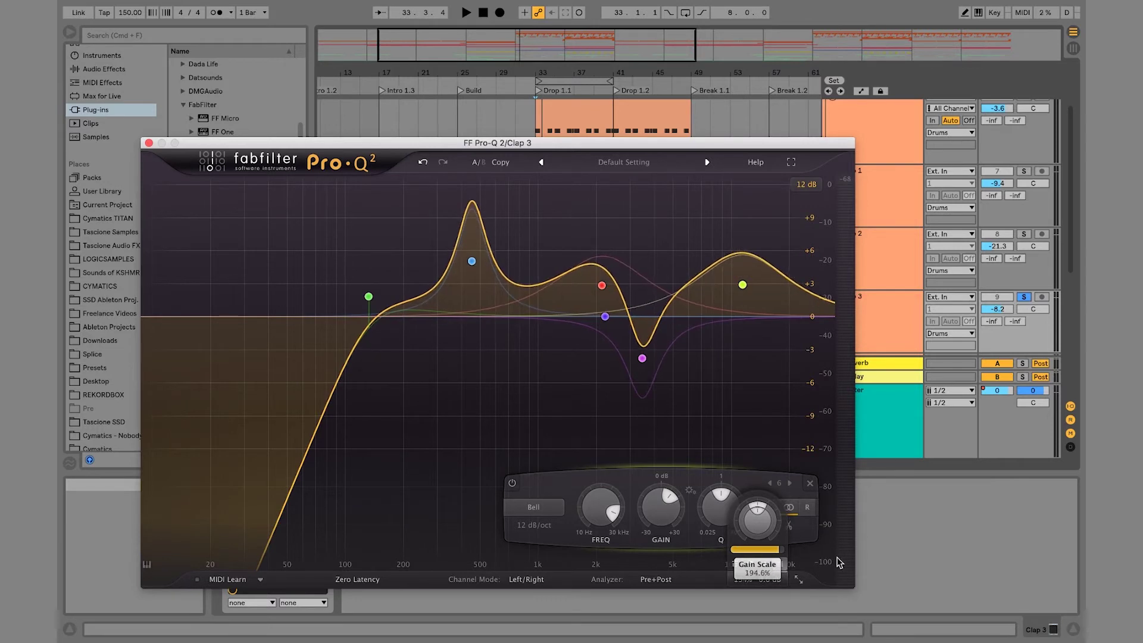
{"action": "left_click_drag", "start_coordinate": [892, 553], "coordinate": [791, 552]}
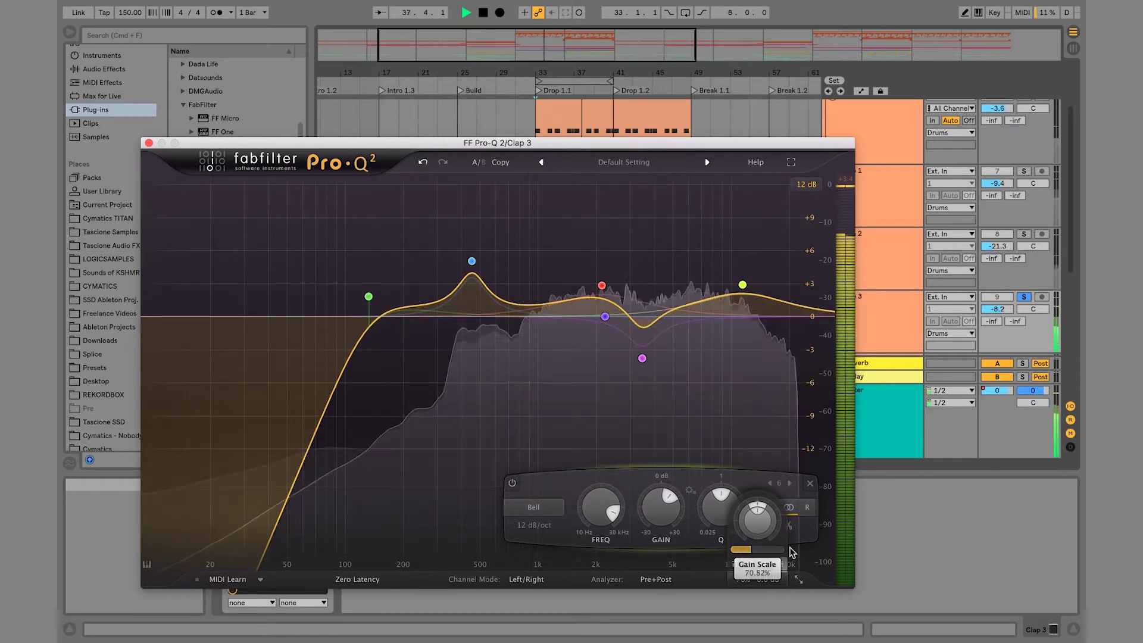
- Audition Clap 3's EQ bands, soloing the 2.2 kHz band and sweeping it to about 1.5 kHz
{"action": "key", "text": "space"}
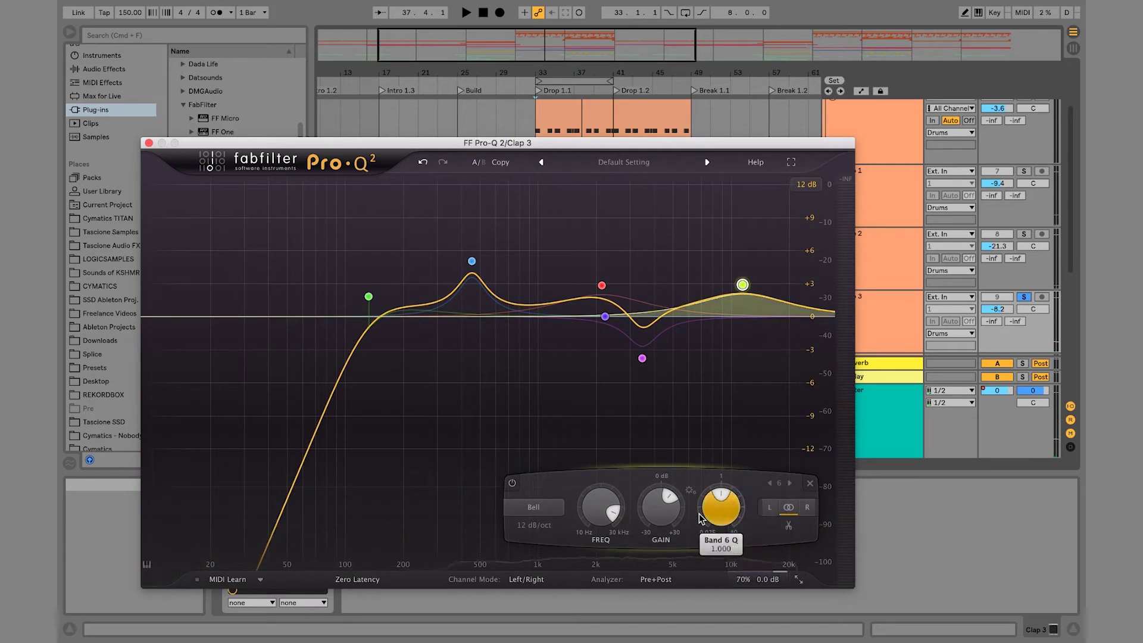
{"action": "left_click", "coordinate": [473, 261]}
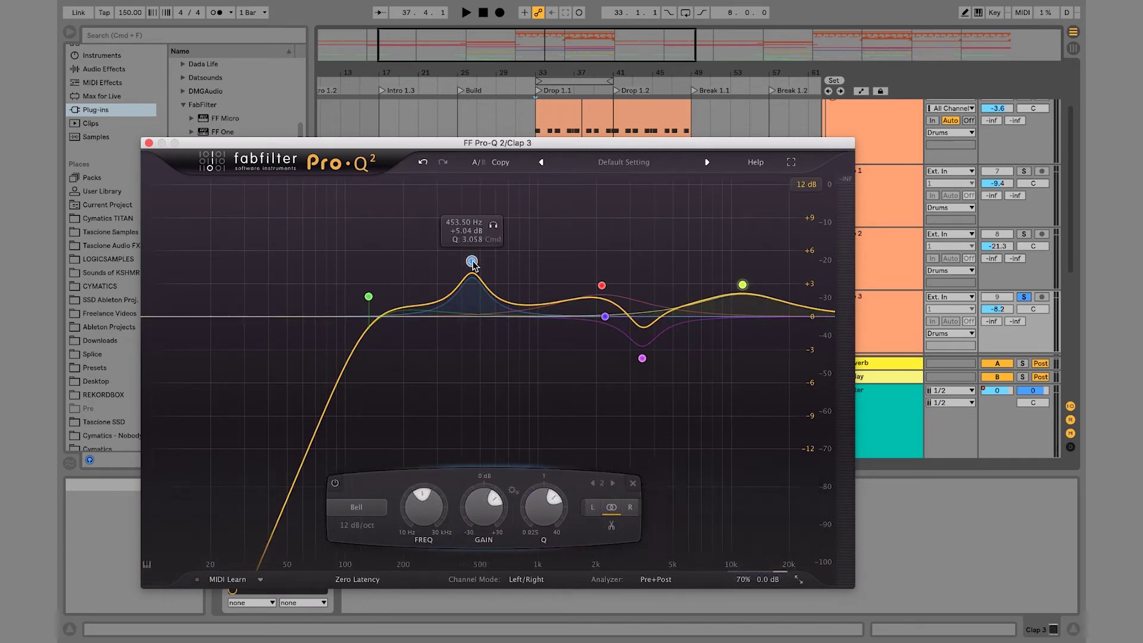
{"action": "left_click", "coordinate": [643, 359]}
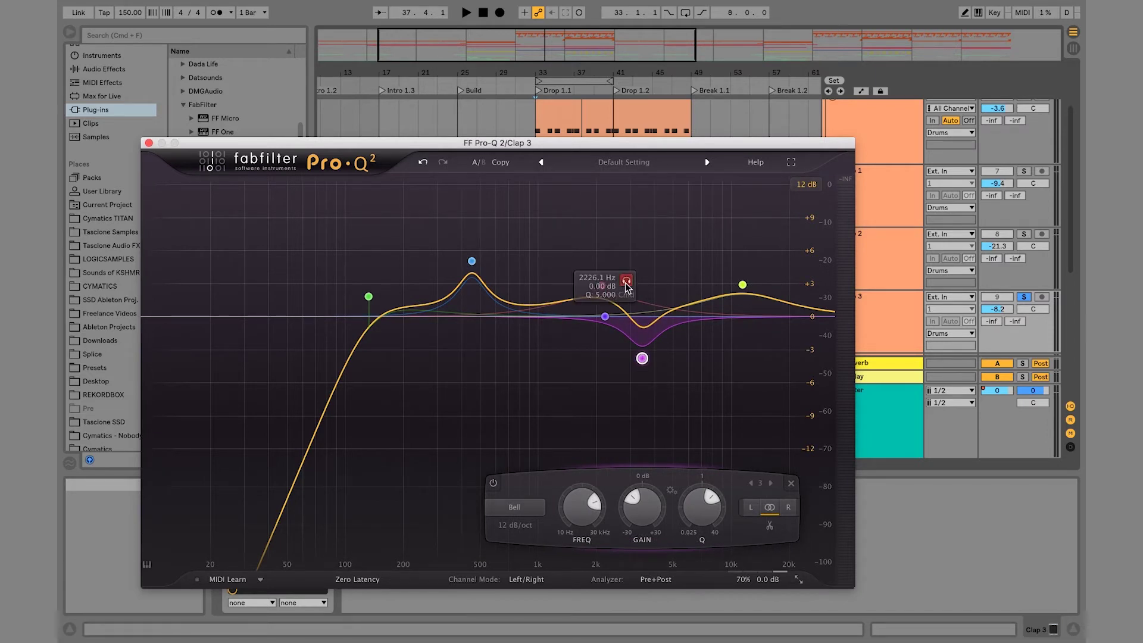
{"action": "left_click", "coordinate": [625, 284]}
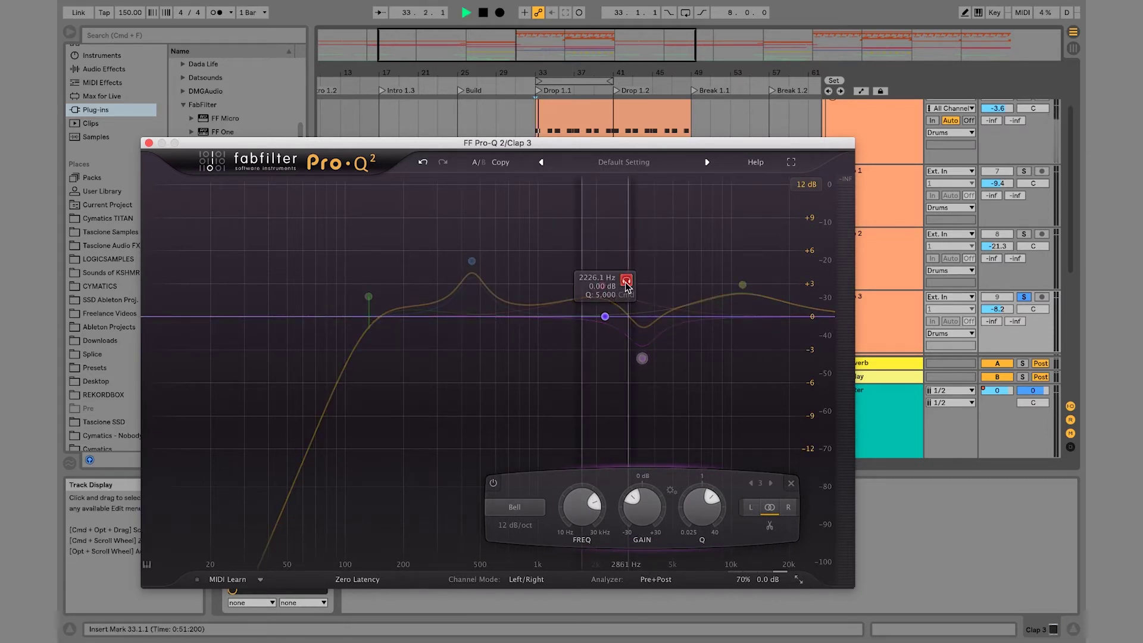
{"action": "left_click_drag", "start_coordinate": [626, 286], "coordinate": [593, 286]}
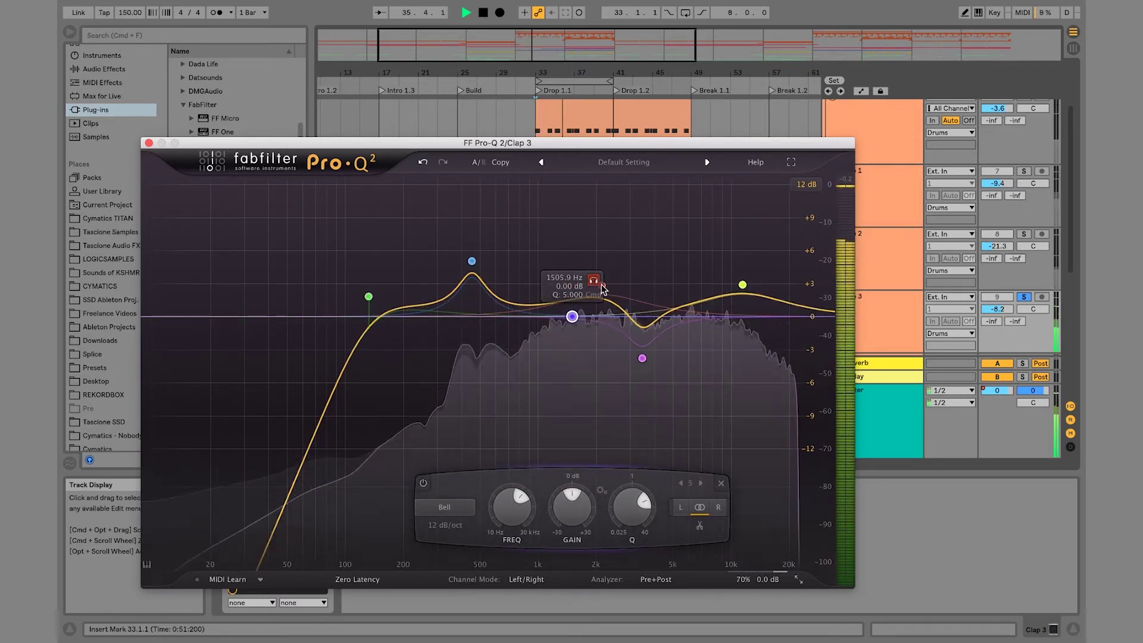
{"action": "left_click", "coordinate": [577, 286]}
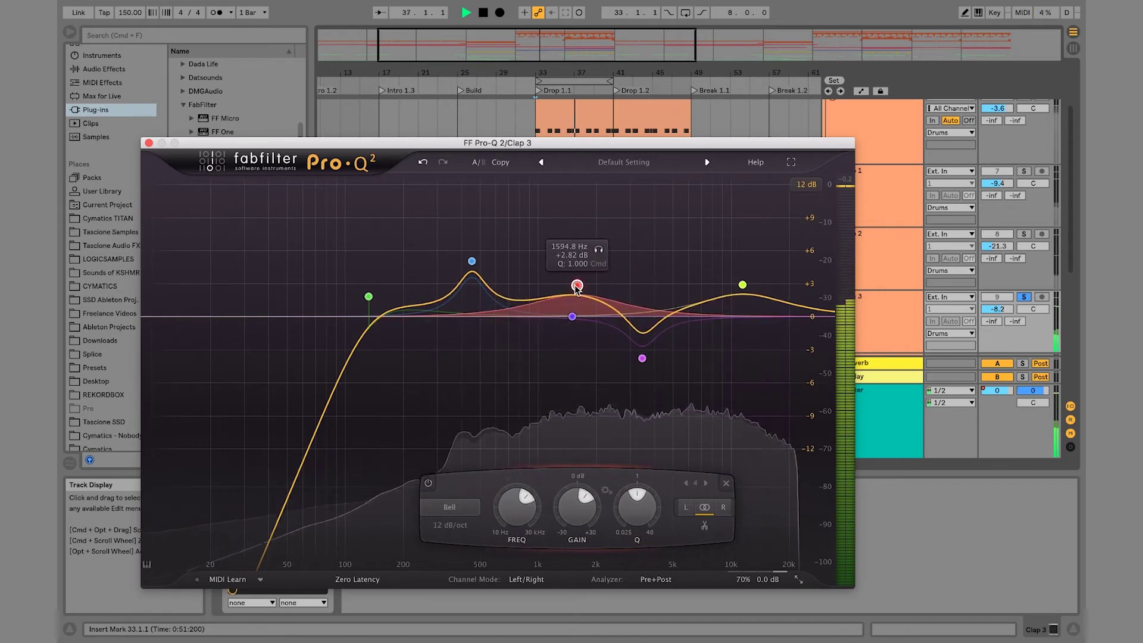
{"action": "left_click_drag", "start_coordinate": [598, 250], "coordinate": [597, 253]}
{"action": "key", "text": "space"}
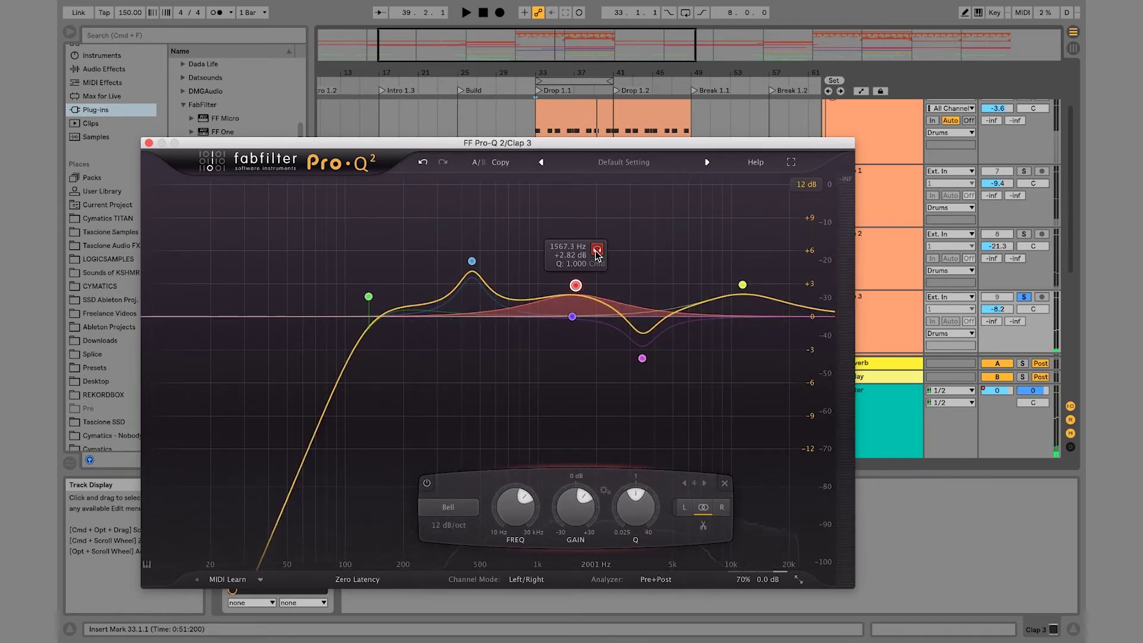
- Boost the band near 450 Hz to about +11 dB, then select the 11 kHz band
{"action": "left_click", "coordinate": [471, 260]}
{"action": "left_click", "coordinate": [494, 230]}
{"action": "key", "text": "space"}
{"action": "left_click_drag", "start_coordinate": [495, 231], "coordinate": [494, 234]}
{"action": "left_click_drag", "start_coordinate": [475, 272], "coordinate": [495, 229]}
{"action": "key", "text": "space"}
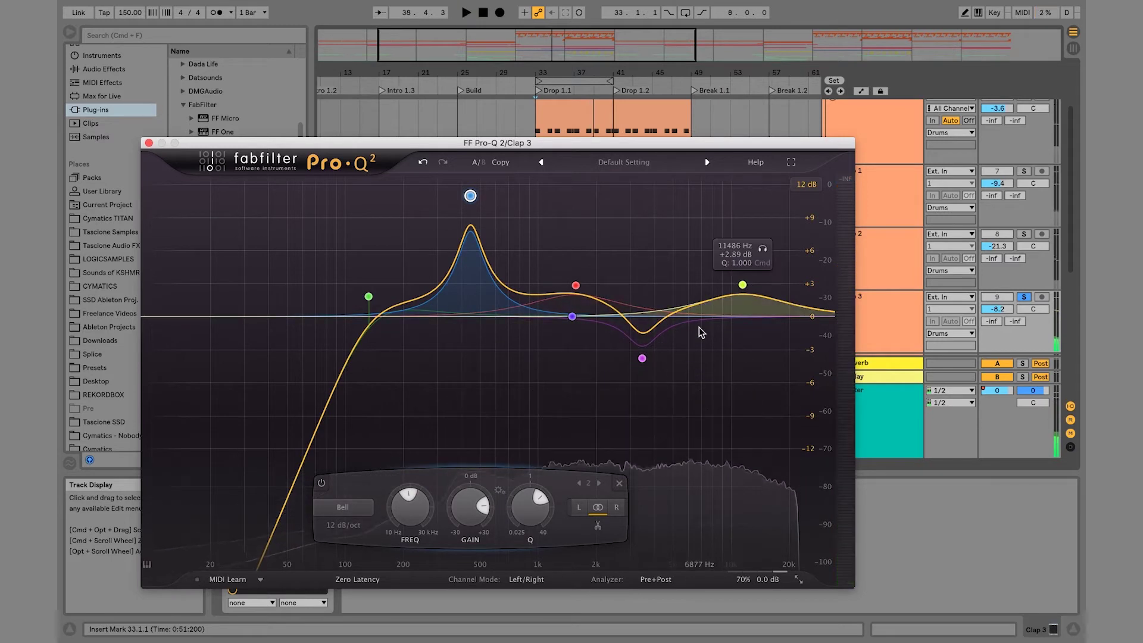
{"action": "left_click", "coordinate": [743, 284]}
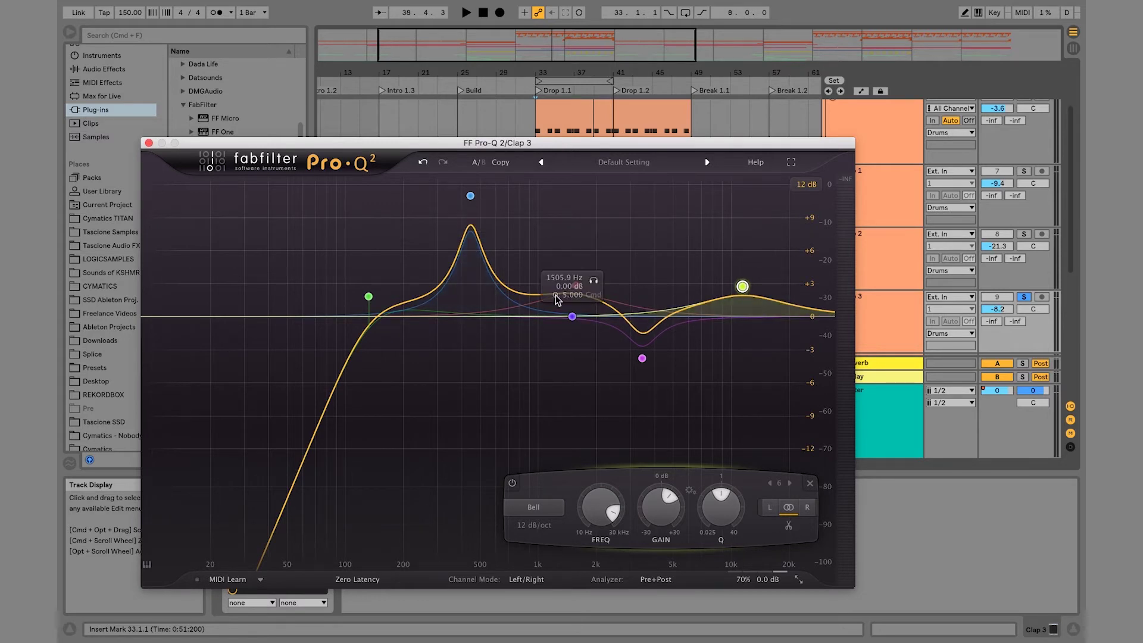
- Close the Clap 3 EQ, then unfold, select and solo the Flam Clap track
{"action": "left_click", "coordinate": [149, 144]}
{"action": "scroll", "coordinate": [899, 327], "scroll_direction": "down", "scroll_amount": 4}
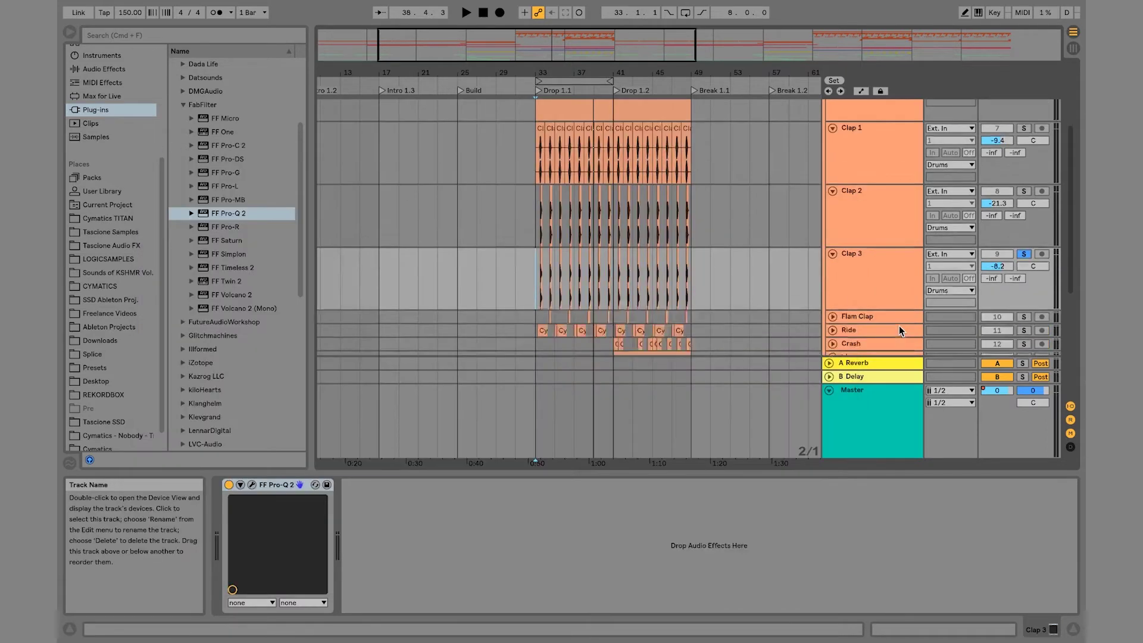
{"action": "left_click", "coordinate": [833, 260]}
{"action": "left_click", "coordinate": [874, 258]}
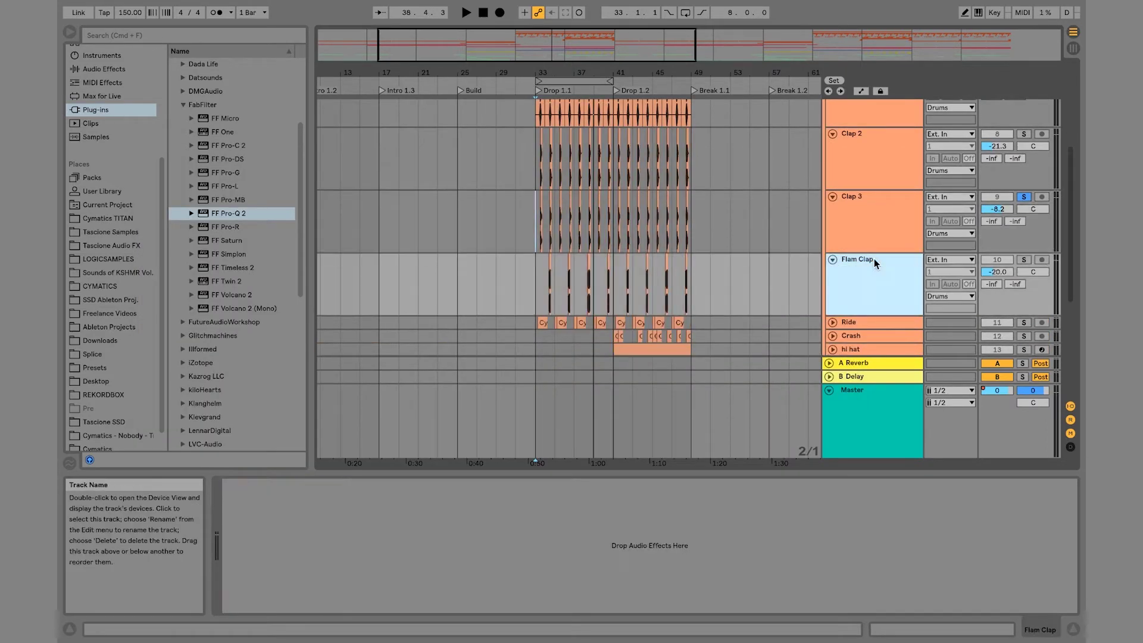
{"action": "left_click", "coordinate": [1024, 260]}
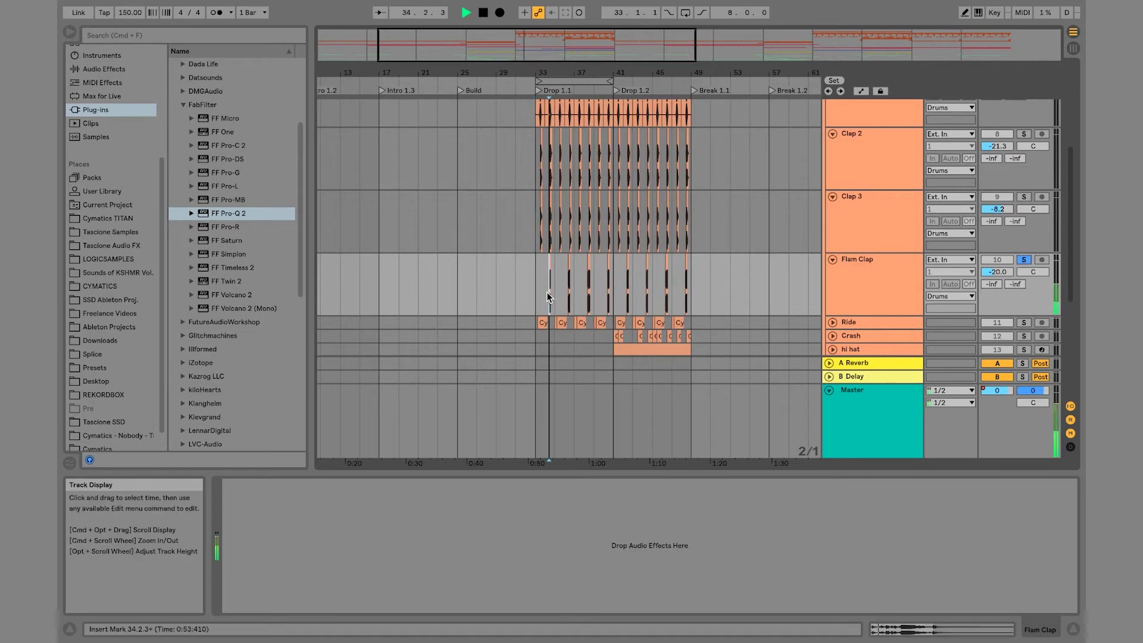
{"action": "key", "text": "space"}
- Add Pro-Q 2 to Flam Clap with a 12 dB/oct low cut near 370 Hz, then close it
{"action": "left_click", "coordinate": [221, 213]}
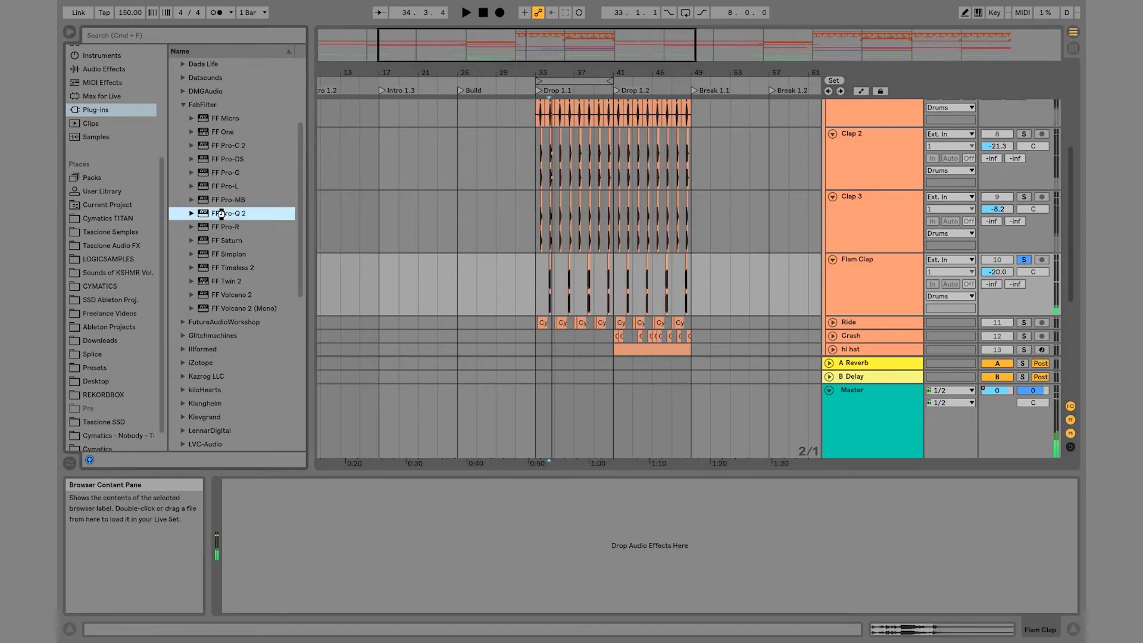
{"action": "left_click_drag", "start_coordinate": [426, 497], "coordinate": [426, 499]}
{"action": "left_click", "coordinate": [235, 323]}
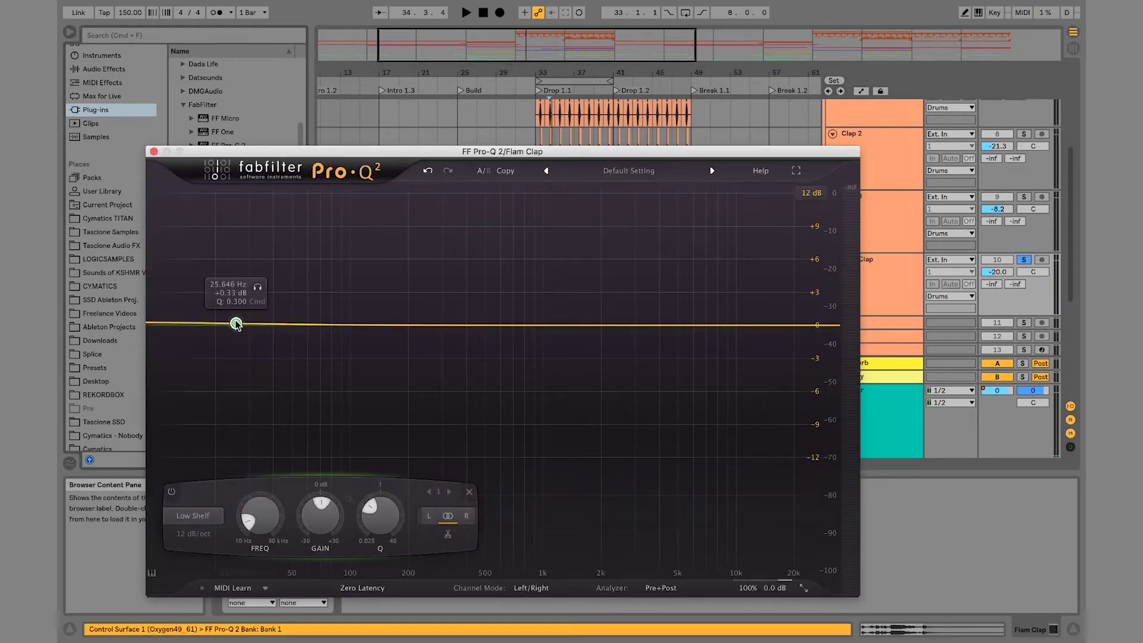
{"action": "left_click", "coordinate": [206, 514]}
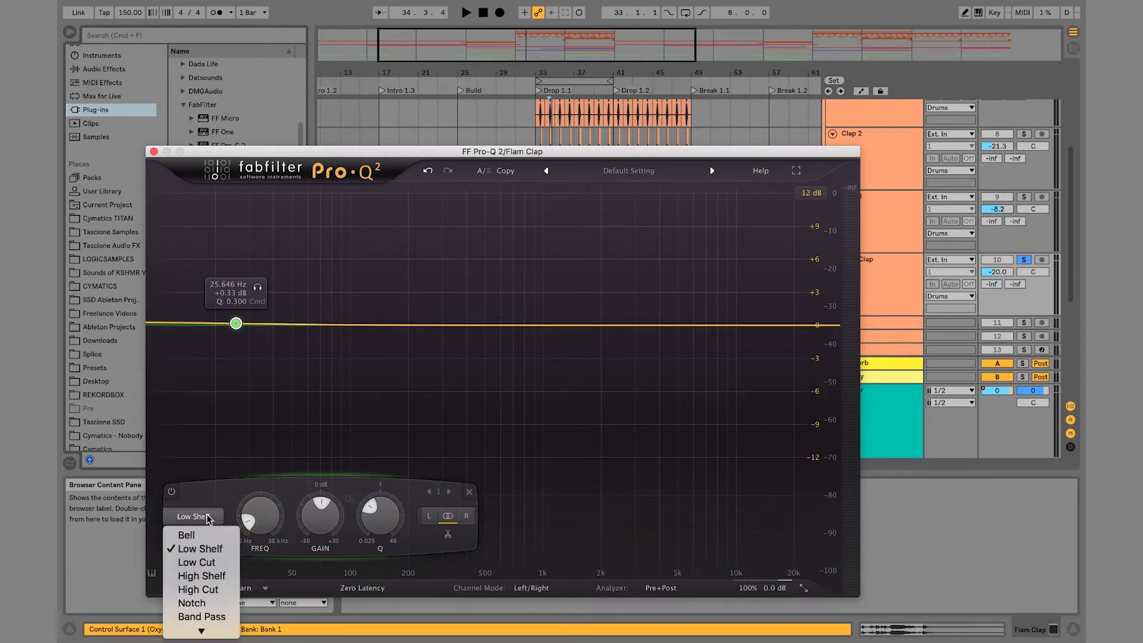
{"action": "left_click", "coordinate": [207, 563]}
{"action": "left_click_drag", "start_coordinate": [237, 434], "coordinate": [463, 357]}
{"action": "key", "text": "space"}
{"action": "key", "text": "space"}
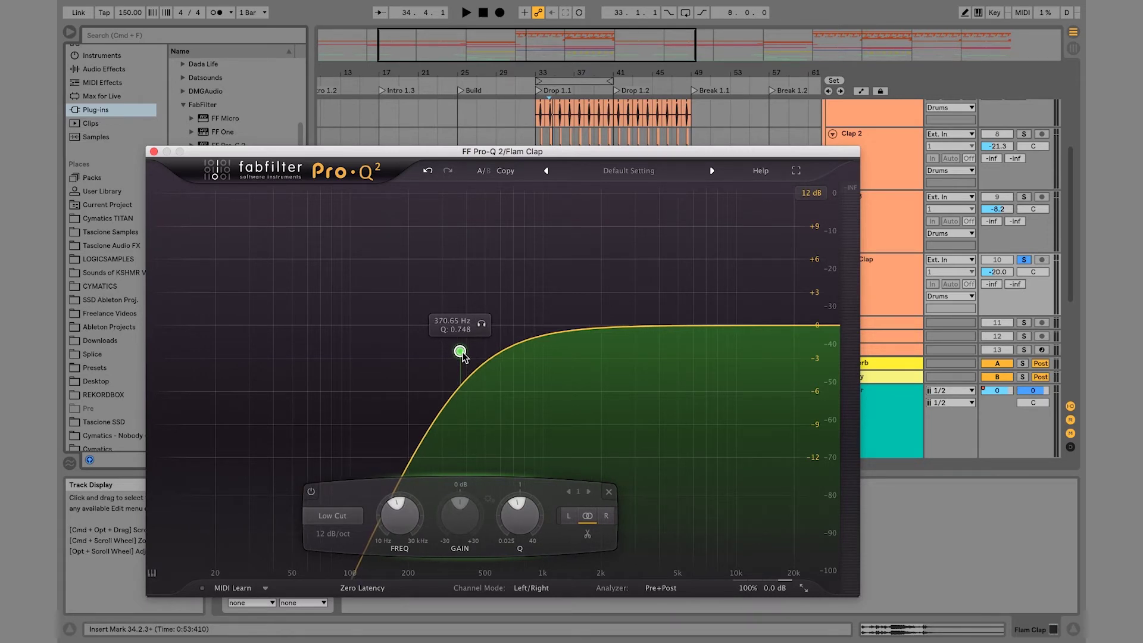
{"action": "key", "text": "space"}
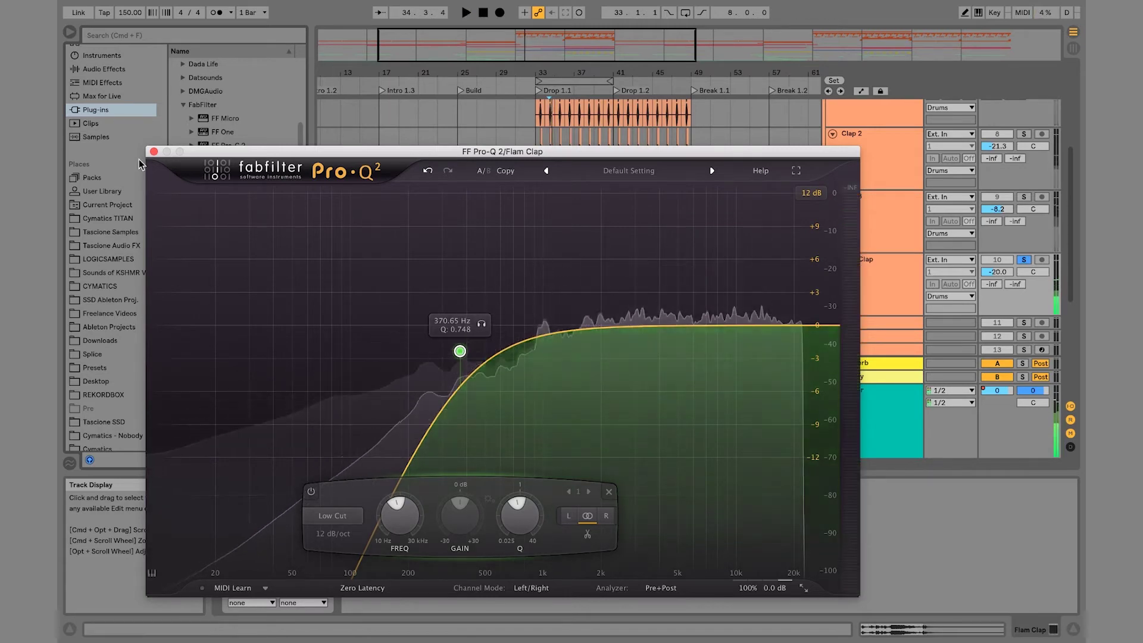
{"action": "left_click", "coordinate": [153, 153]}
- Unfold and select the Ride track and play from bar 33
{"action": "key", "text": "space"}
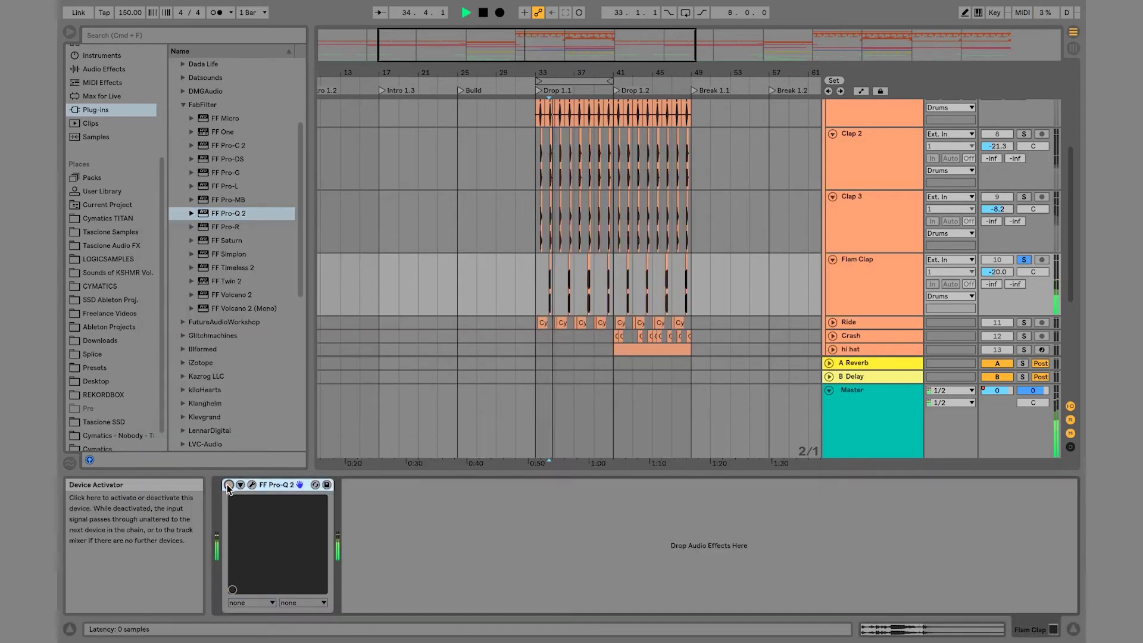
{"action": "key", "text": "space"}
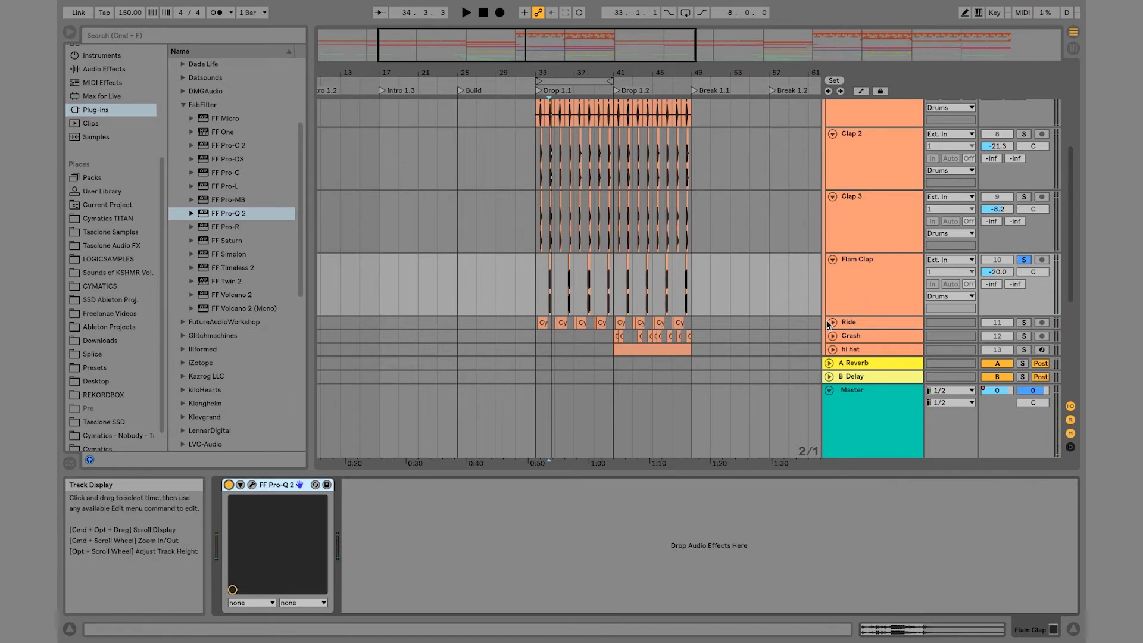
{"action": "scroll", "coordinate": [827, 324], "scroll_direction": "down", "scroll_amount": 3}
{"action": "left_click", "coordinate": [833, 224]}
{"action": "left_click", "coordinate": [870, 224]}
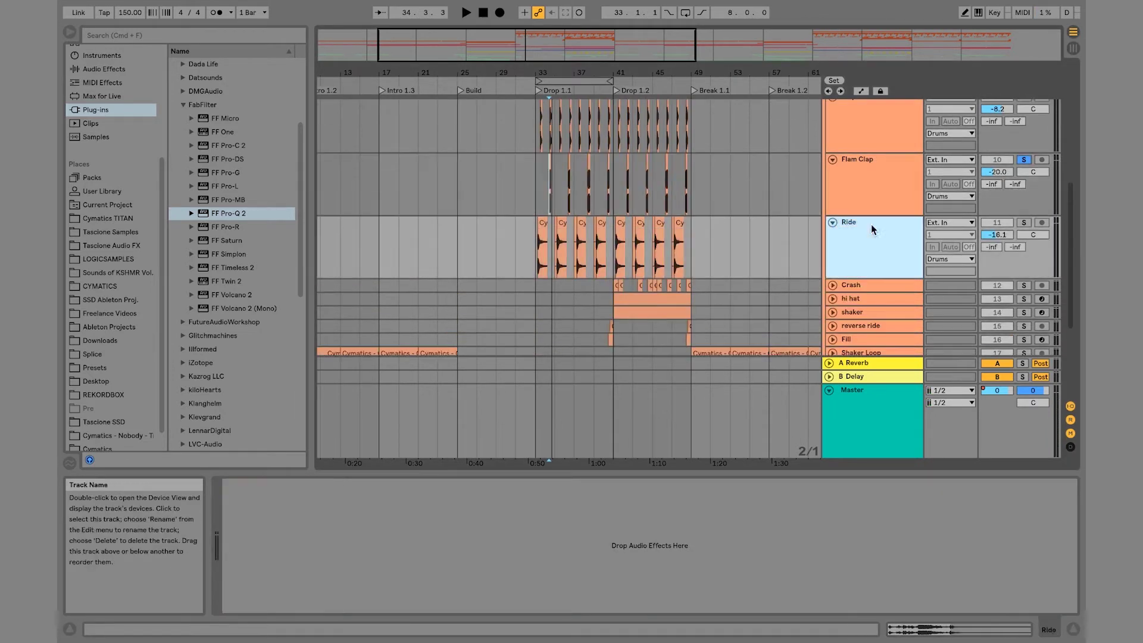
{"action": "left_click", "coordinate": [531, 263]}
{"action": "key", "text": "space"}
- Solo Ride, load Pro-Q 2 and drag a low cut up to about 509 Hz
{"action": "left_click", "coordinate": [1024, 222]}
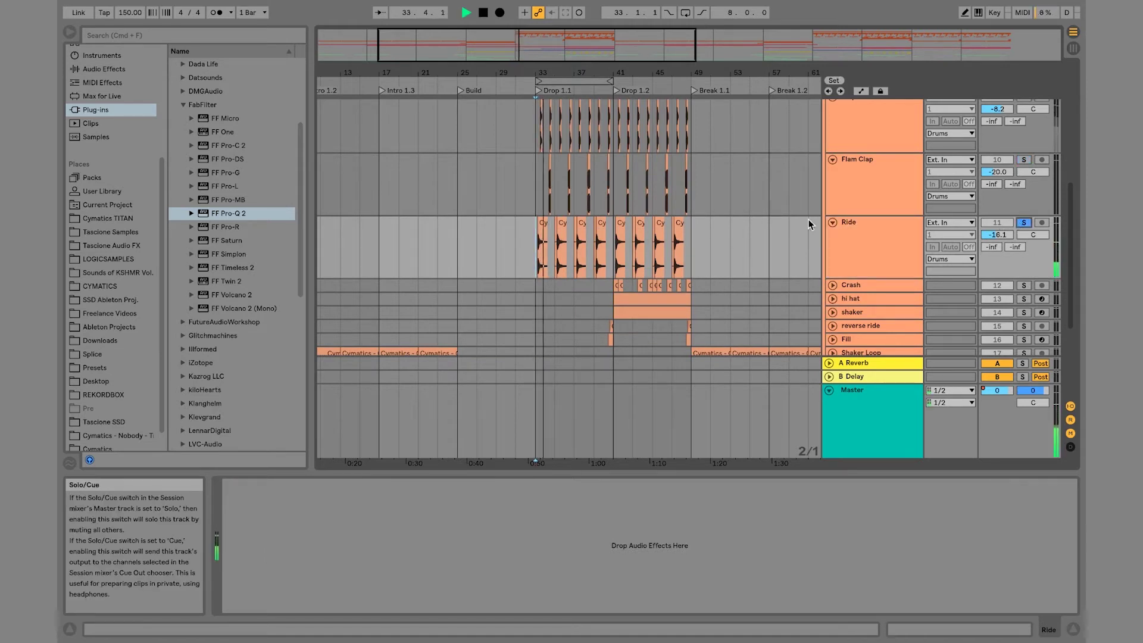
{"action": "left_click", "coordinate": [241, 216]}
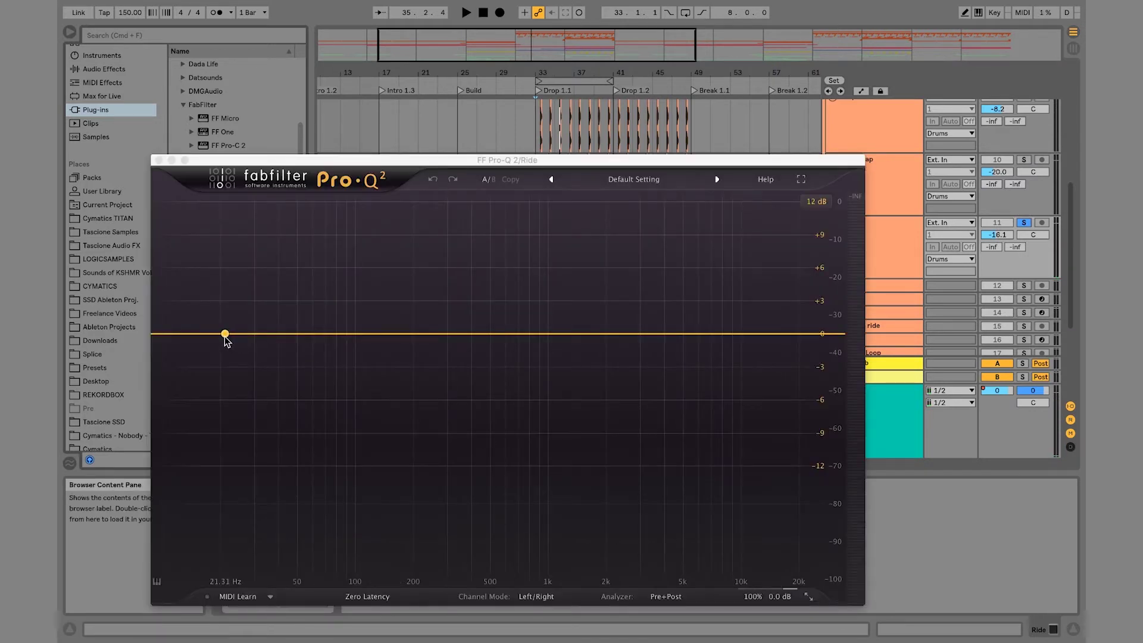
{"action": "left_click_drag", "start_coordinate": [219, 335], "coordinate": [491, 332]}
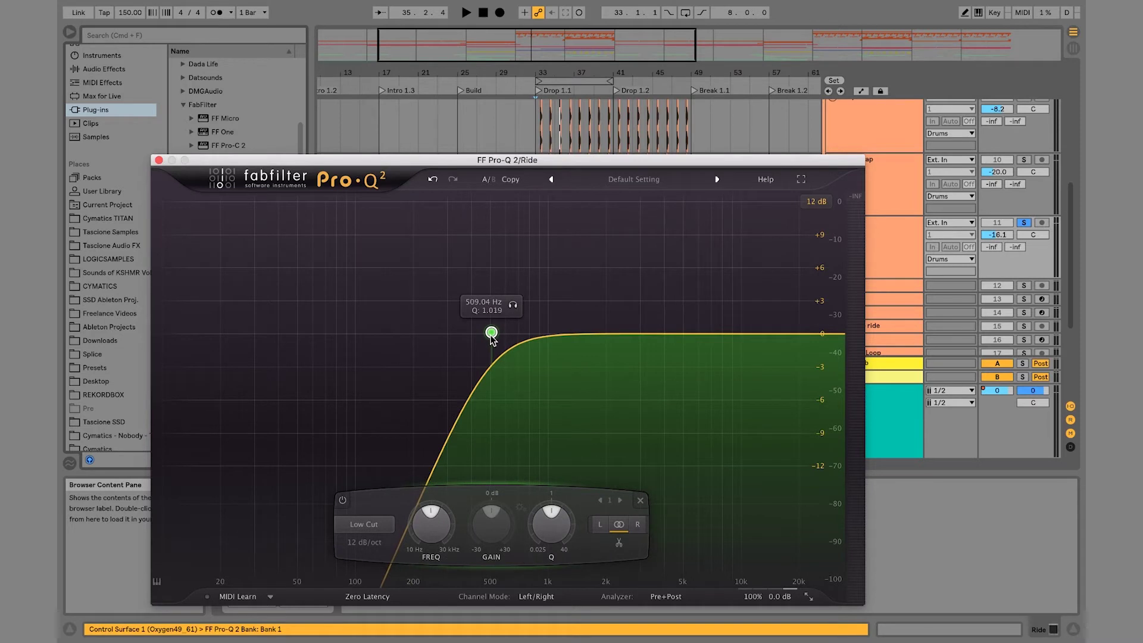
- Add a bell band to the Ride EQ and place it as a shallow dip near 3.3 kHz
{"action": "left_click", "coordinate": [654, 334]}
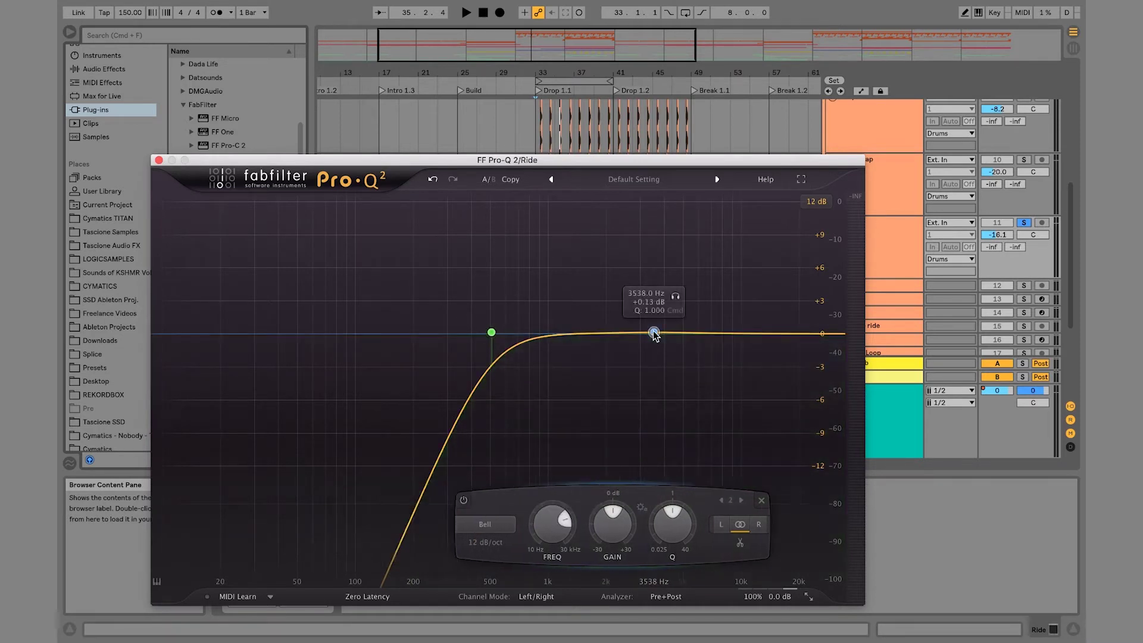
{"action": "left_click_drag", "start_coordinate": [654, 333], "coordinate": [654, 352]}
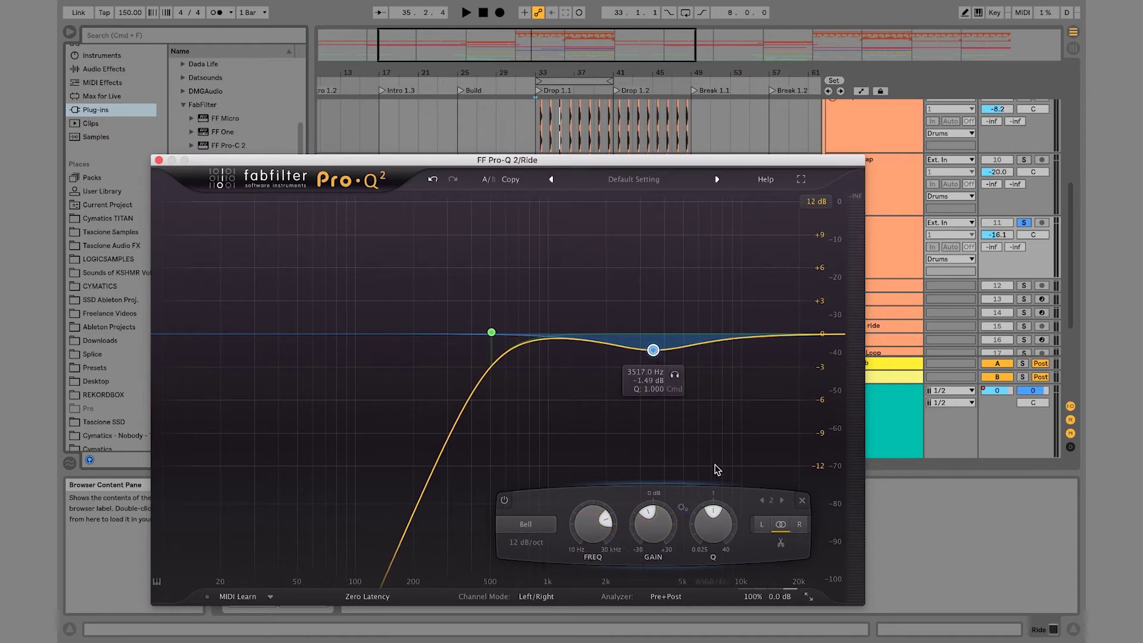
{"action": "scroll", "coordinate": [699, 522], "scroll_direction": "up", "scroll_amount": 2}
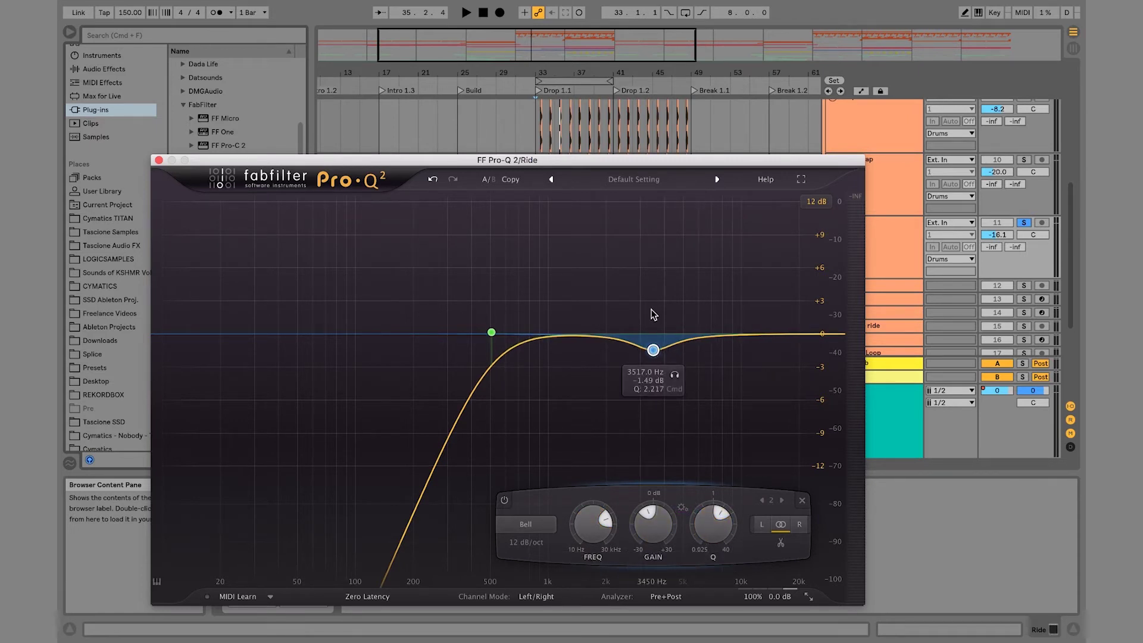
{"action": "left_click_drag", "start_coordinate": [653, 350], "coordinate": [648, 350]}
{"action": "key", "text": "space"}
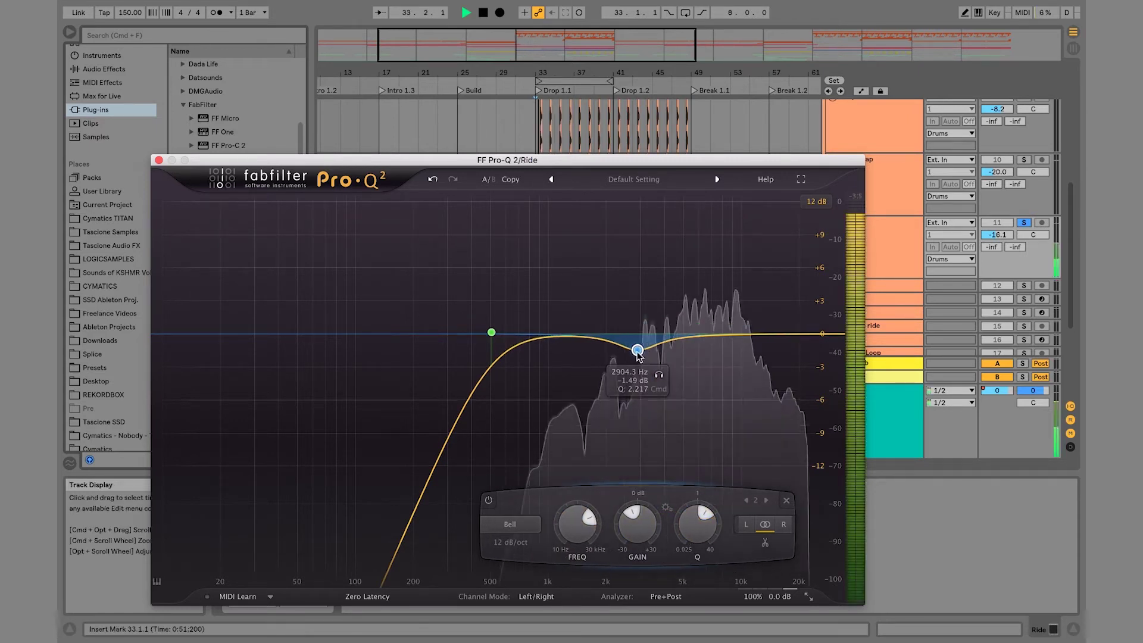
{"action": "left_click_drag", "start_coordinate": [637, 349], "coordinate": [649, 344]}
{"action": "key", "text": "space"}
- Audition the dip band solo and deepen it to about −1.69 dB at 3282 Hz
{"action": "left_click", "coordinate": [669, 364]}
{"action": "key", "text": "space"}
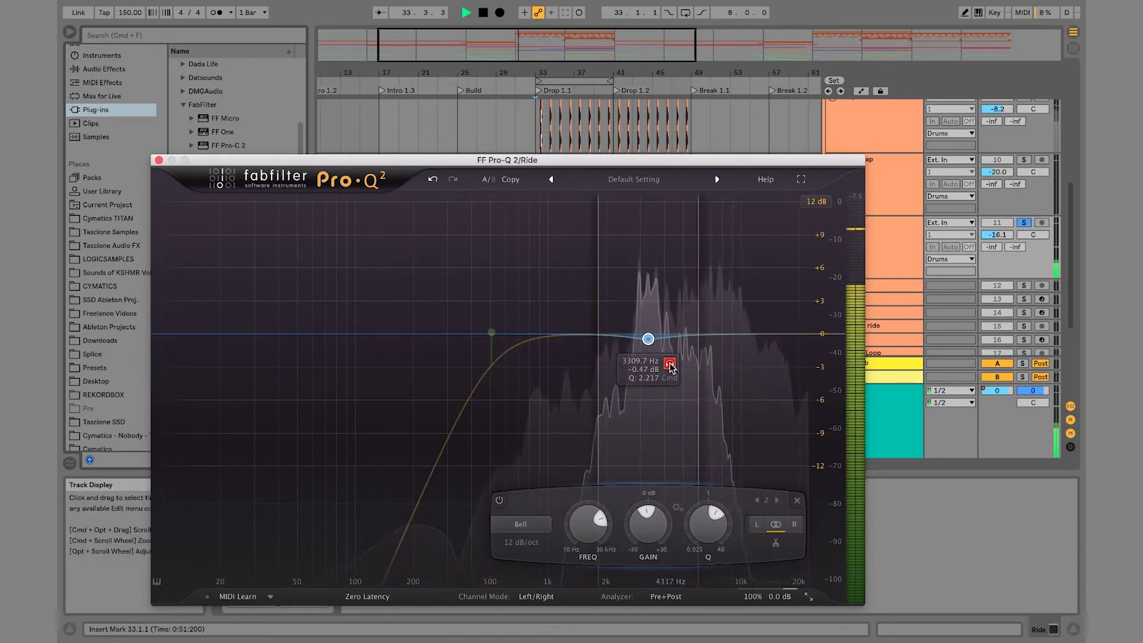
{"action": "left_click", "coordinate": [670, 364]}
{"action": "key", "text": "space"}
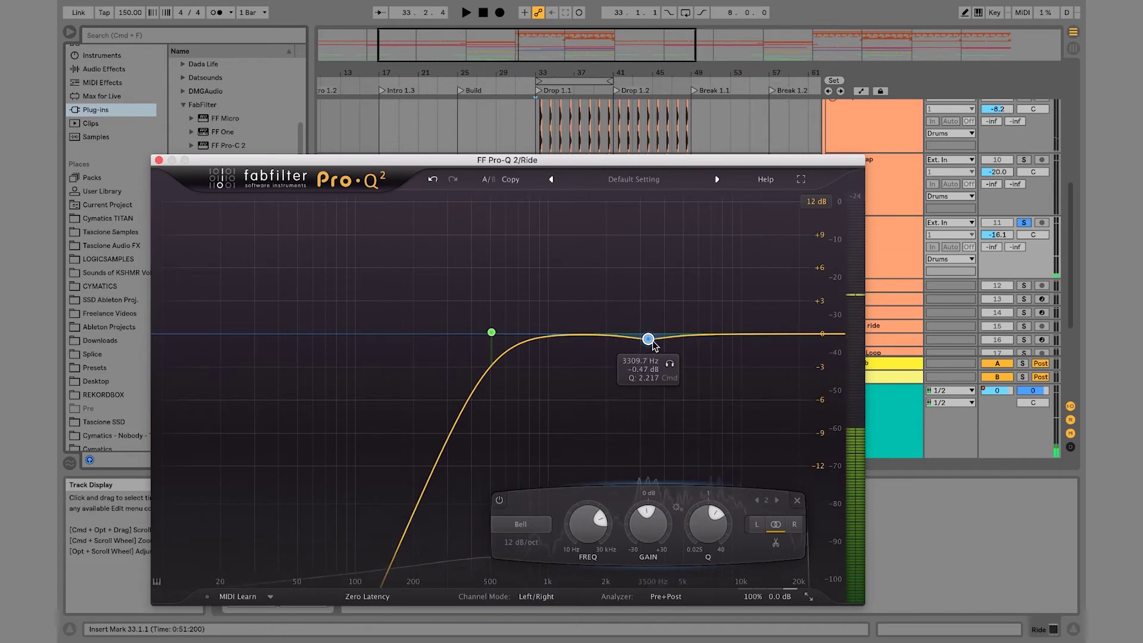
{"action": "left_click_drag", "start_coordinate": [653, 343], "coordinate": [652, 355]}
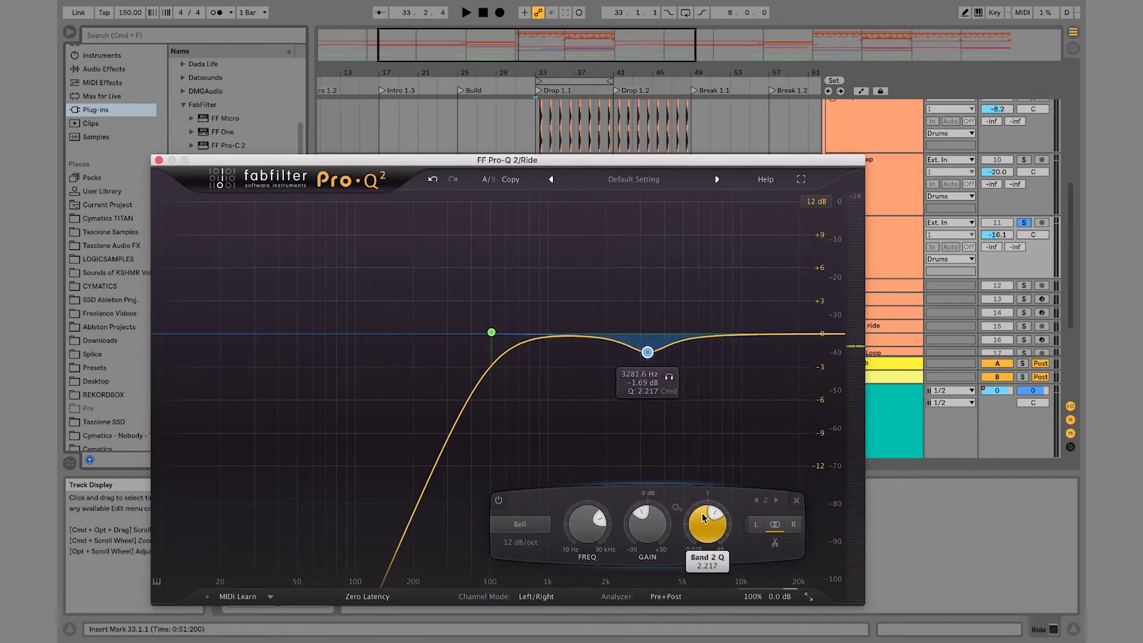
{"action": "scroll", "coordinate": [703, 515], "scroll_direction": "up", "scroll_amount": 5}
{"action": "key", "text": "space"}
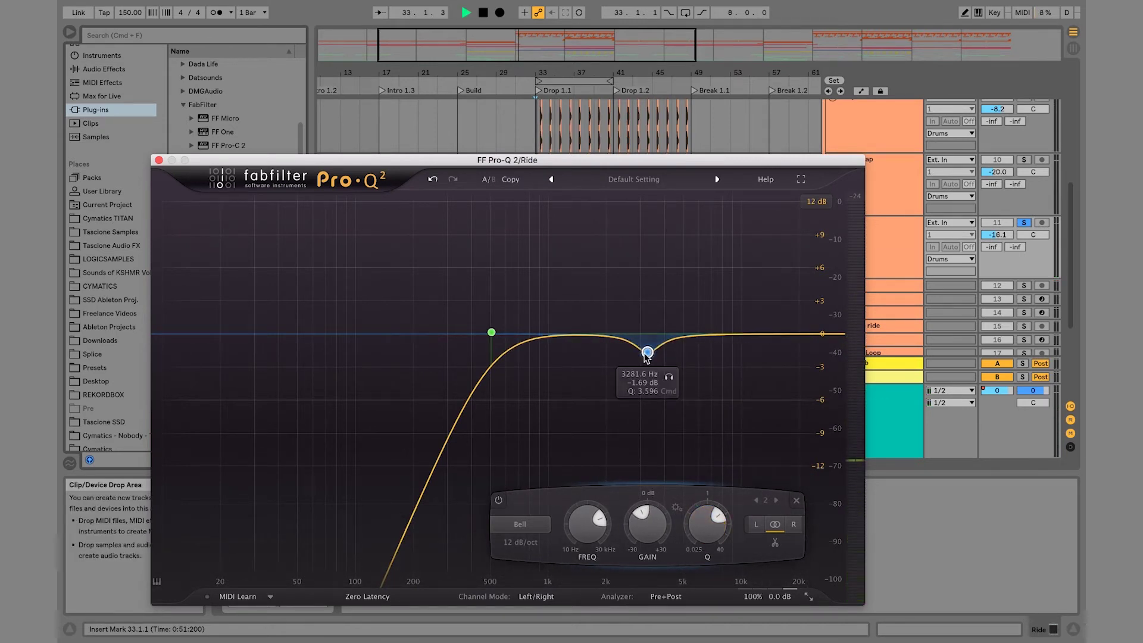
{"action": "key", "text": "space"}
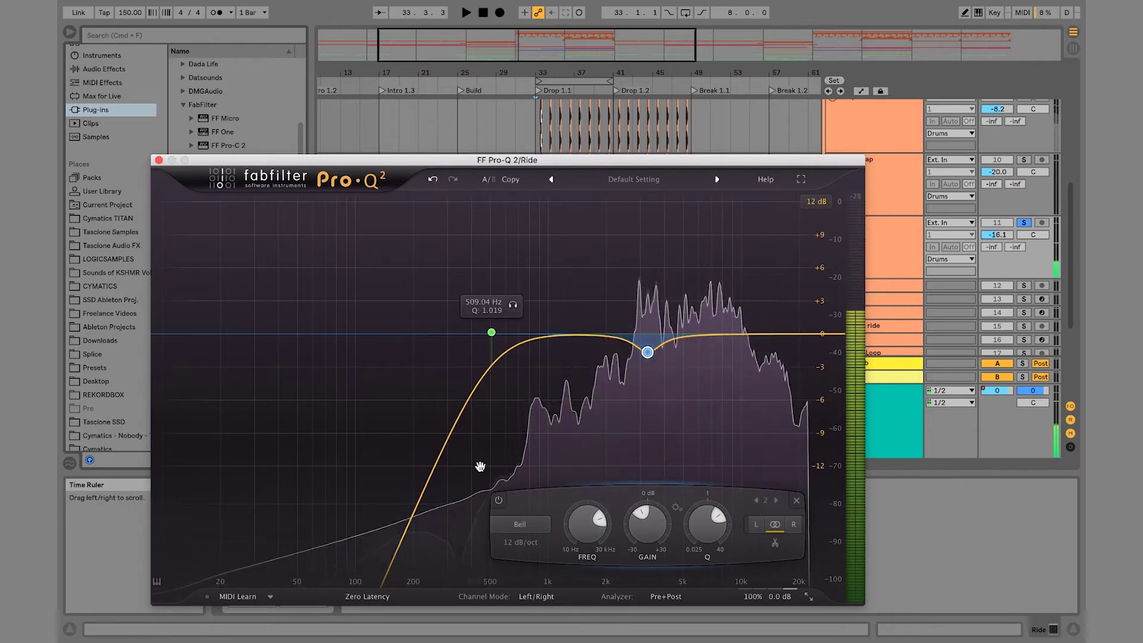
- Compare the dip with and without bypass, then close the Ride EQ
{"action": "left_click", "coordinate": [499, 500]}
{"action": "key", "text": "space"}
{"action": "left_click", "coordinate": [499, 500]}
{"action": "key", "text": "space"}
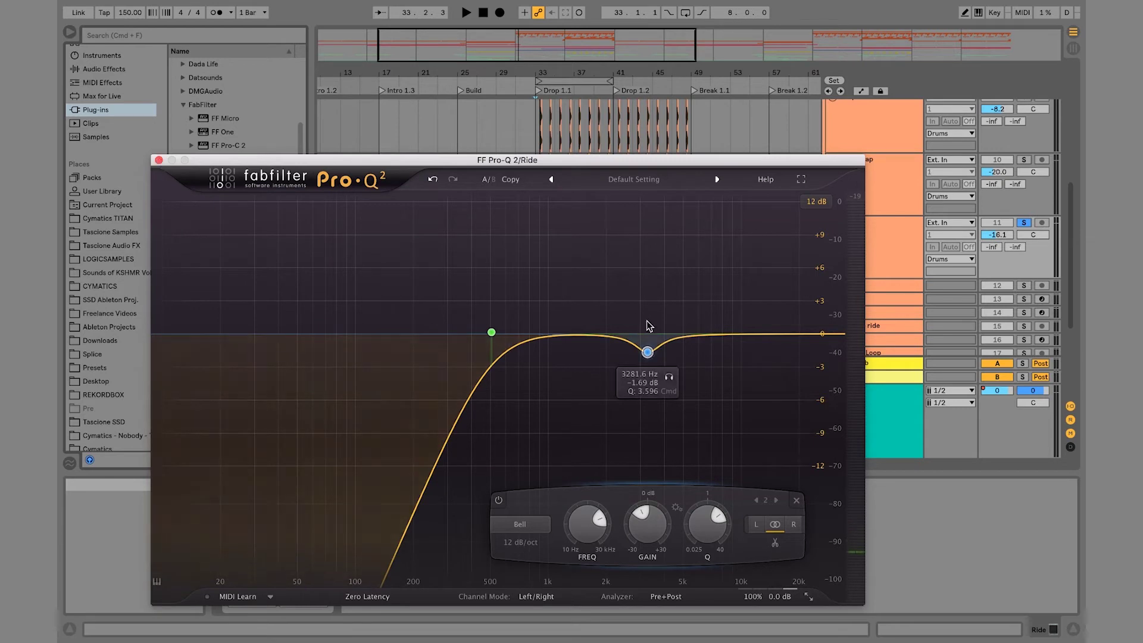
{"action": "left_click", "coordinate": [159, 161]}
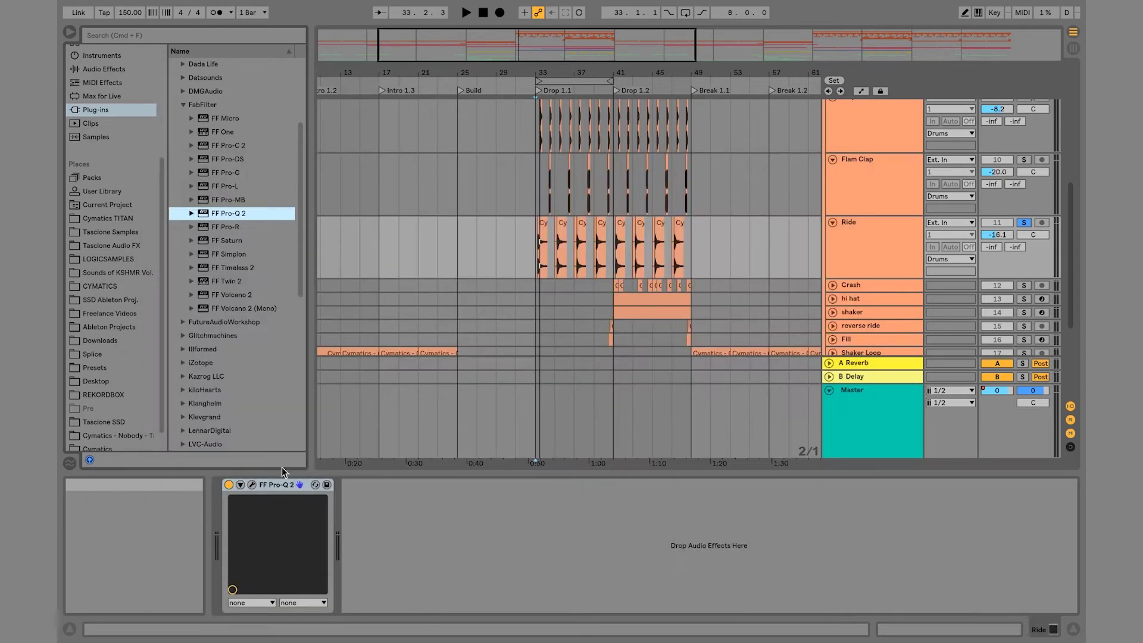
- Unfold the Crash track, play from bar 41 and open its Pro-Q 2 editor
{"action": "left_click", "coordinate": [831, 285]}
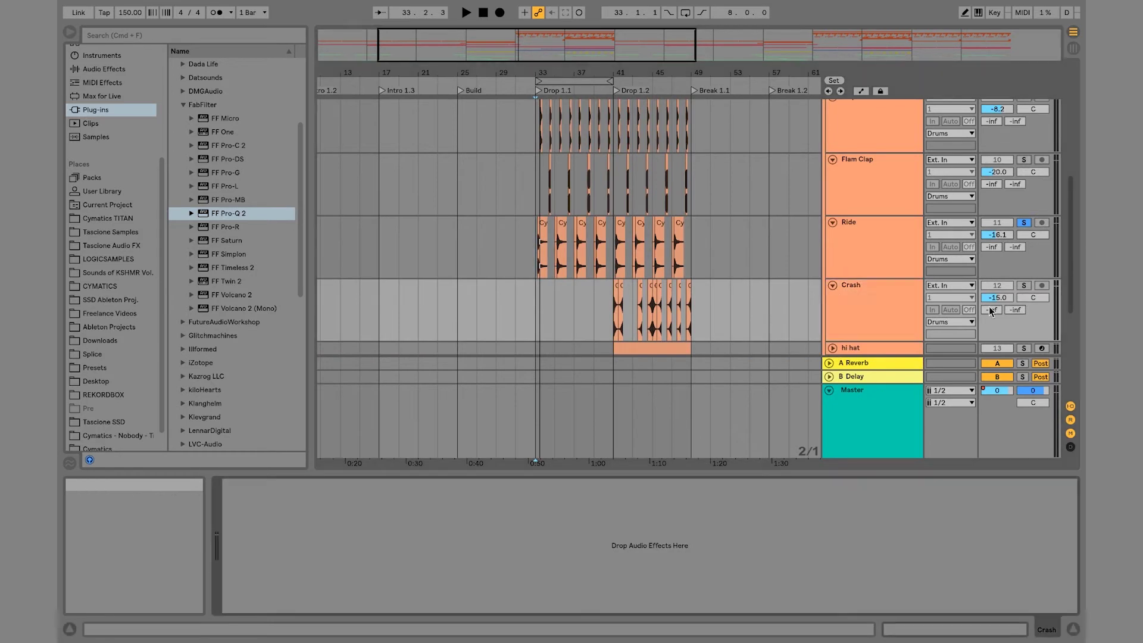
{"action": "left_click", "coordinate": [617, 315]}
{"action": "key", "text": "space"}
{"action": "left_click", "coordinate": [253, 486]}
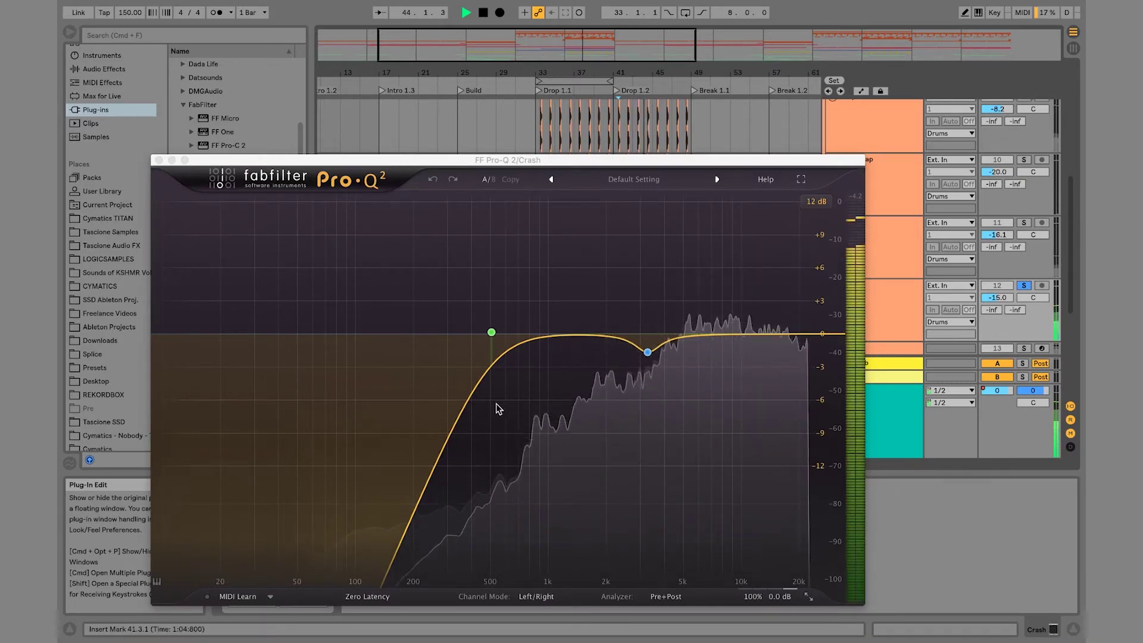
- Close the Crash EQ, then solo the hi hat, add Pro-Q 2 and open its editor
{"action": "left_click", "coordinate": [158, 159]}
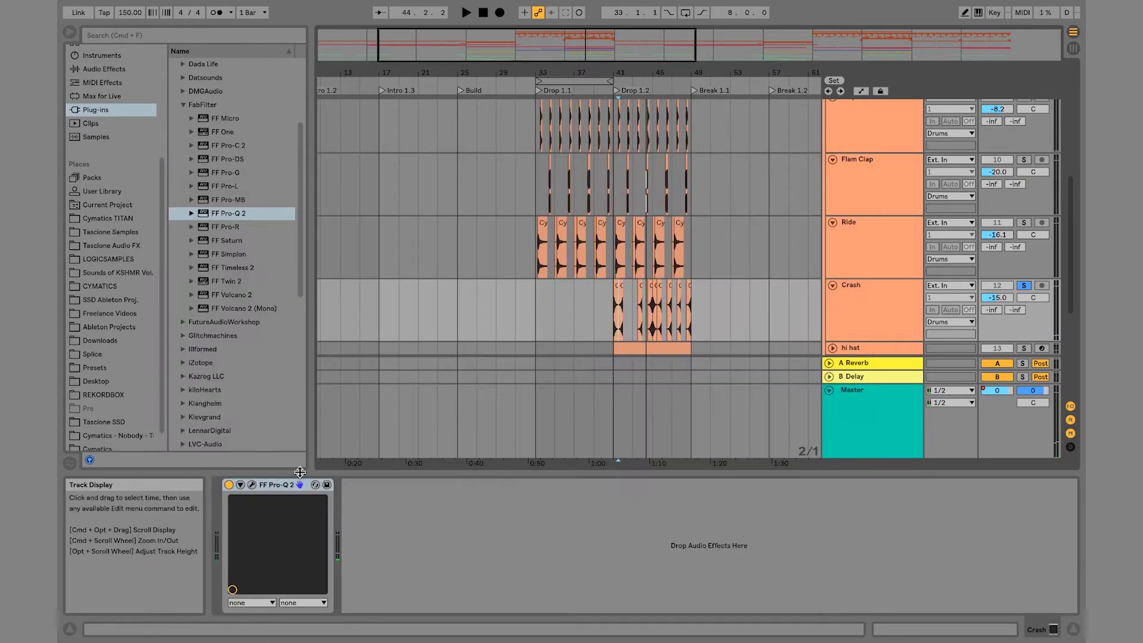
{"action": "scroll", "coordinate": [831, 306], "scroll_direction": "down", "scroll_amount": 4}
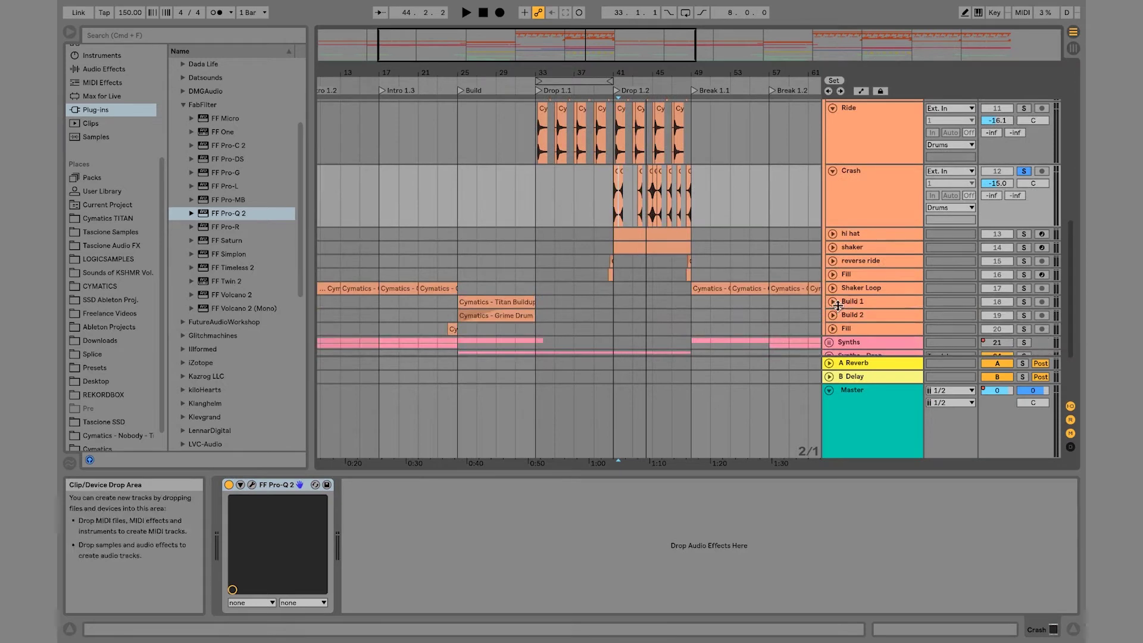
{"action": "left_click", "coordinate": [874, 234]}
{"action": "key", "text": "Return"}
{"action": "key", "text": "space"}
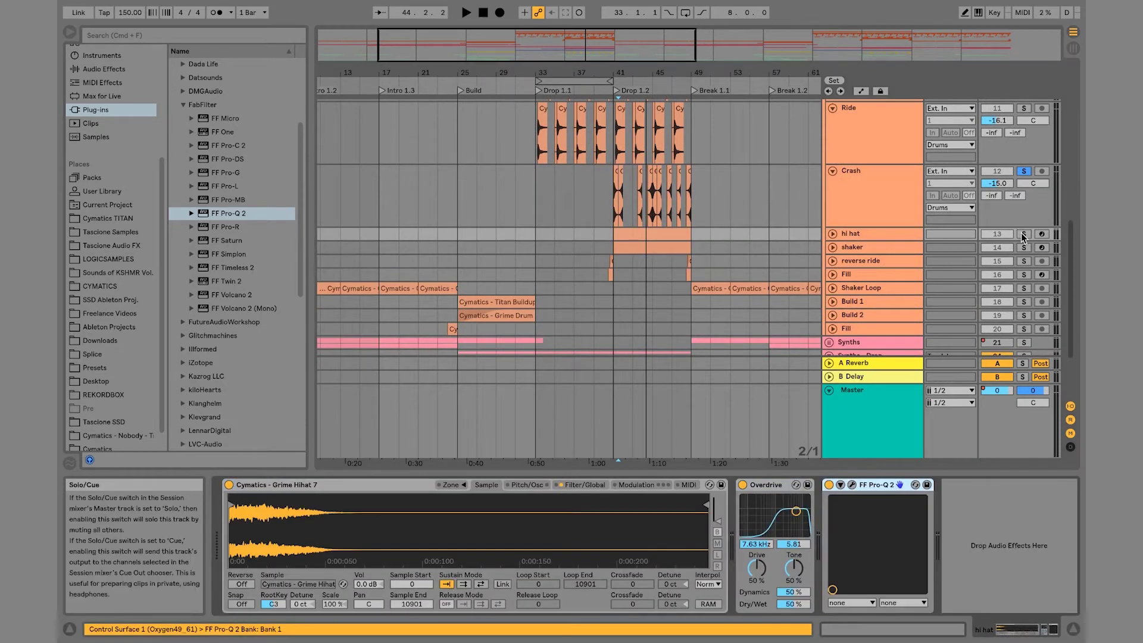
{"action": "key", "text": "s"}
{"action": "left_click", "coordinate": [833, 234]}
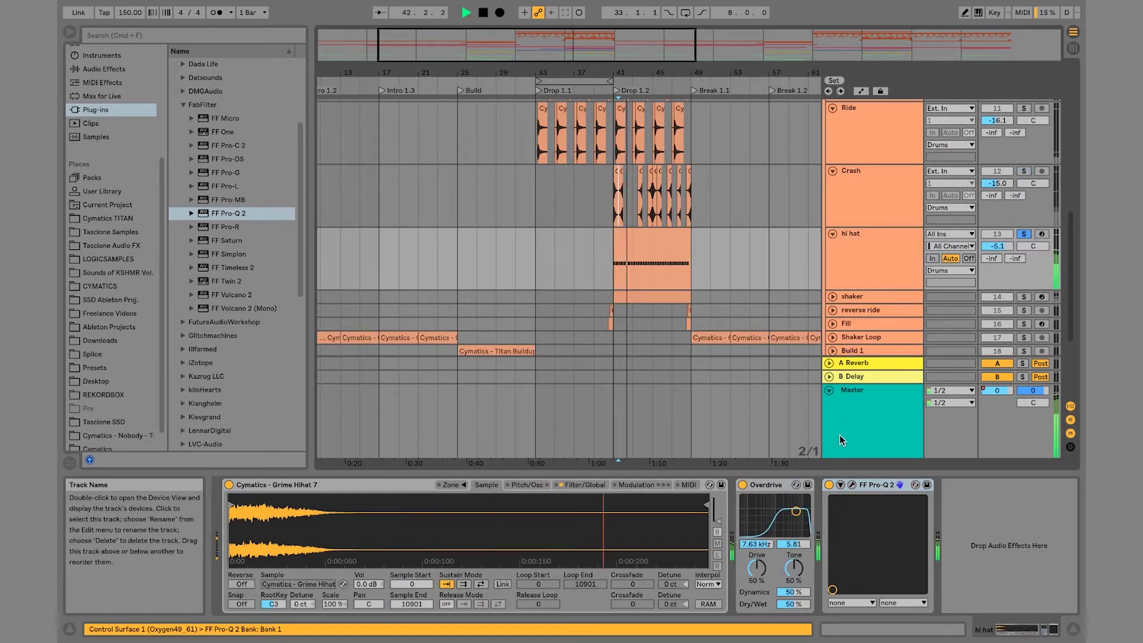
{"action": "left_click", "coordinate": [829, 484]}
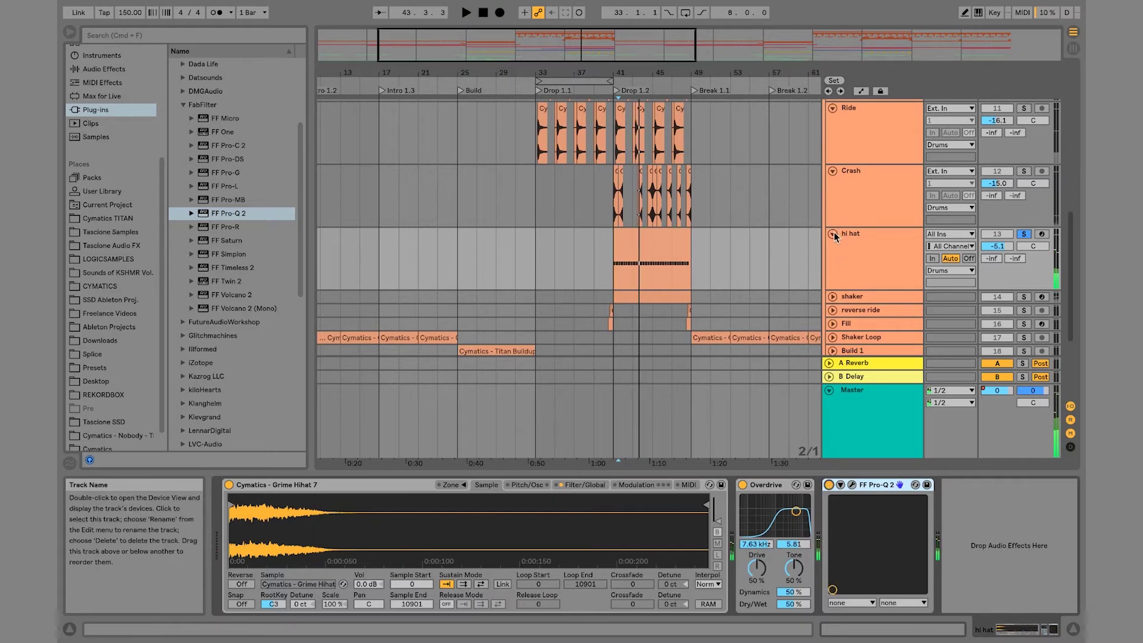
{"action": "left_click", "coordinate": [832, 234]}
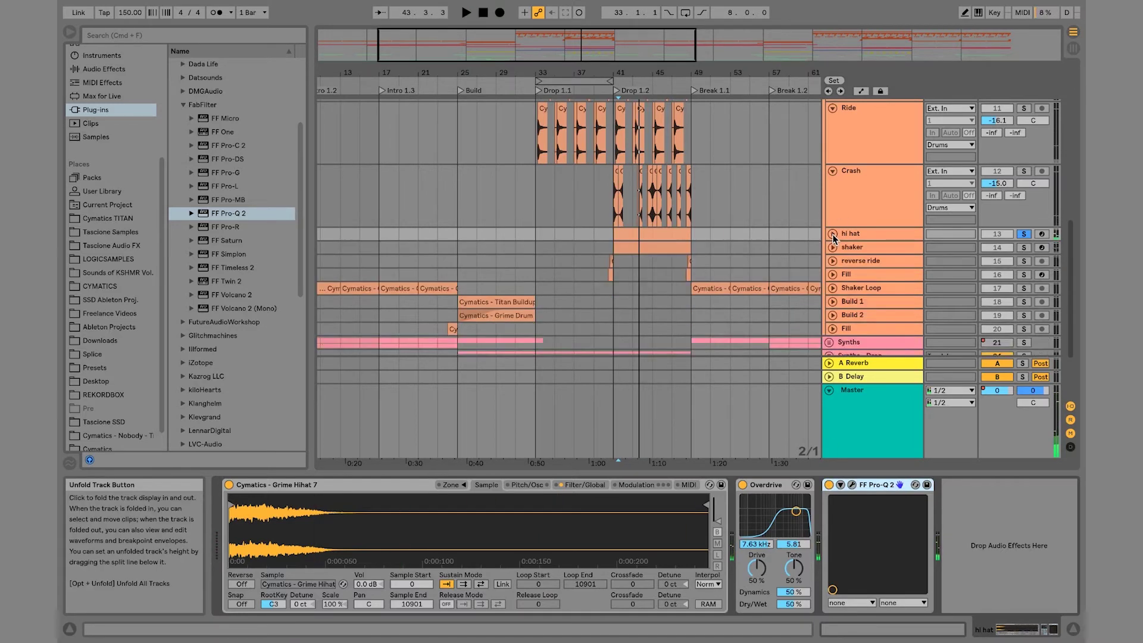
{"action": "left_click", "coordinate": [850, 484]}
{"action": "key", "text": "space"}
- Set the hi hat's bell band frequency to 3500 Hz and close the editor
{"action": "scroll", "coordinate": [485, 329], "scroll_direction": "up", "scroll_amount": 2}
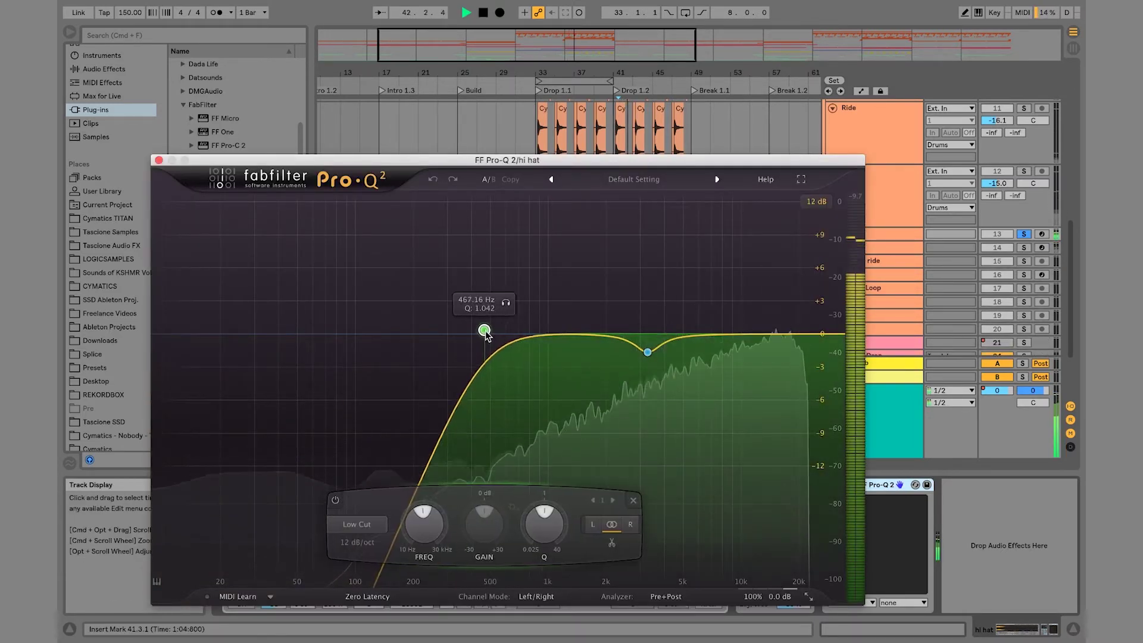
{"action": "mouse_move", "coordinate": [650, 351]}
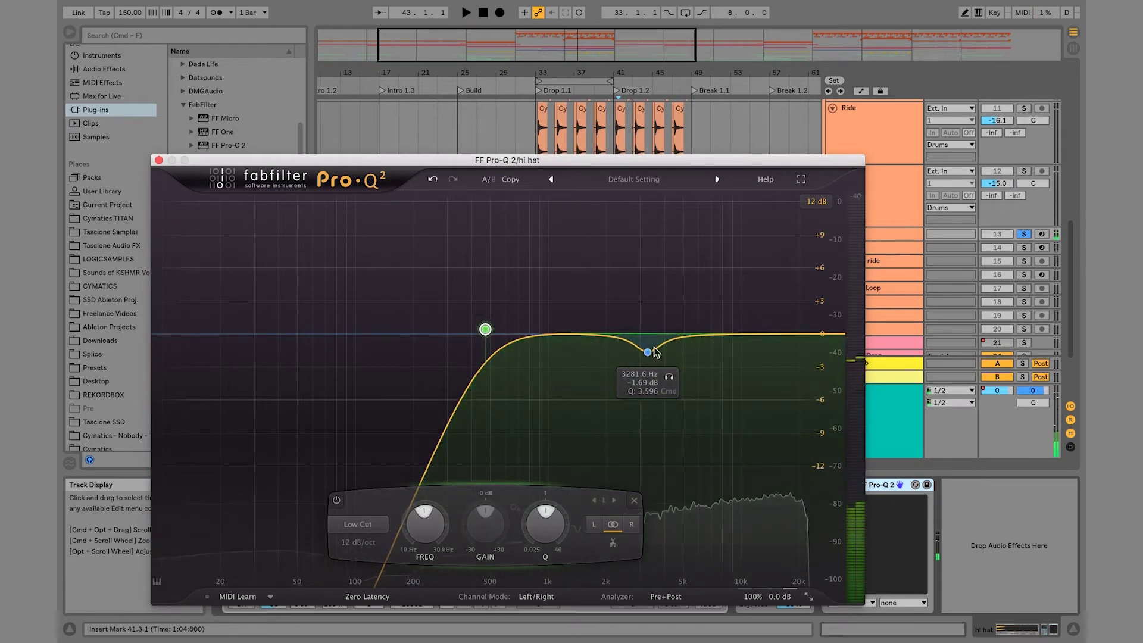
{"action": "double_click", "coordinate": [650, 390]}
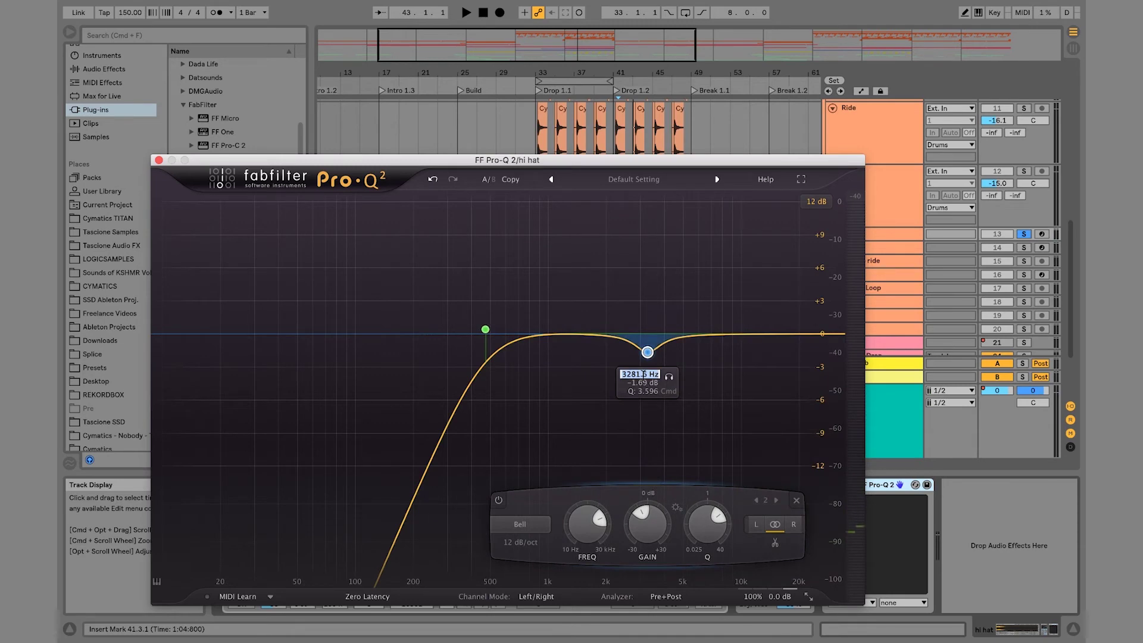
{"action": "type", "text": "3500"}
{"action": "key", "text": "Return"}
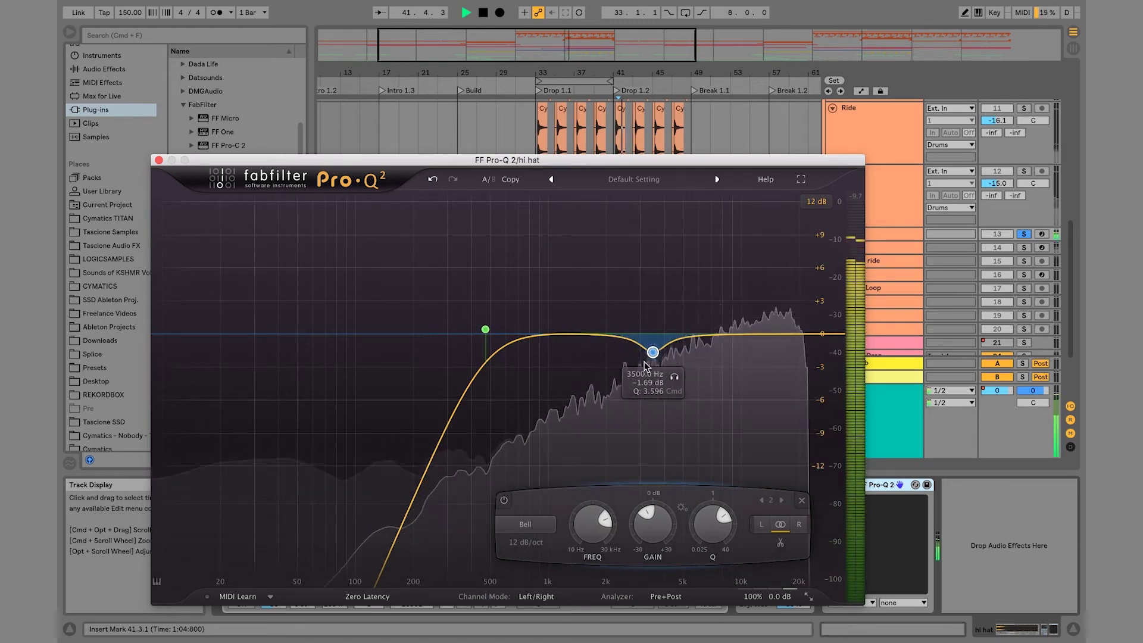
{"action": "left_click", "coordinate": [159, 159]}
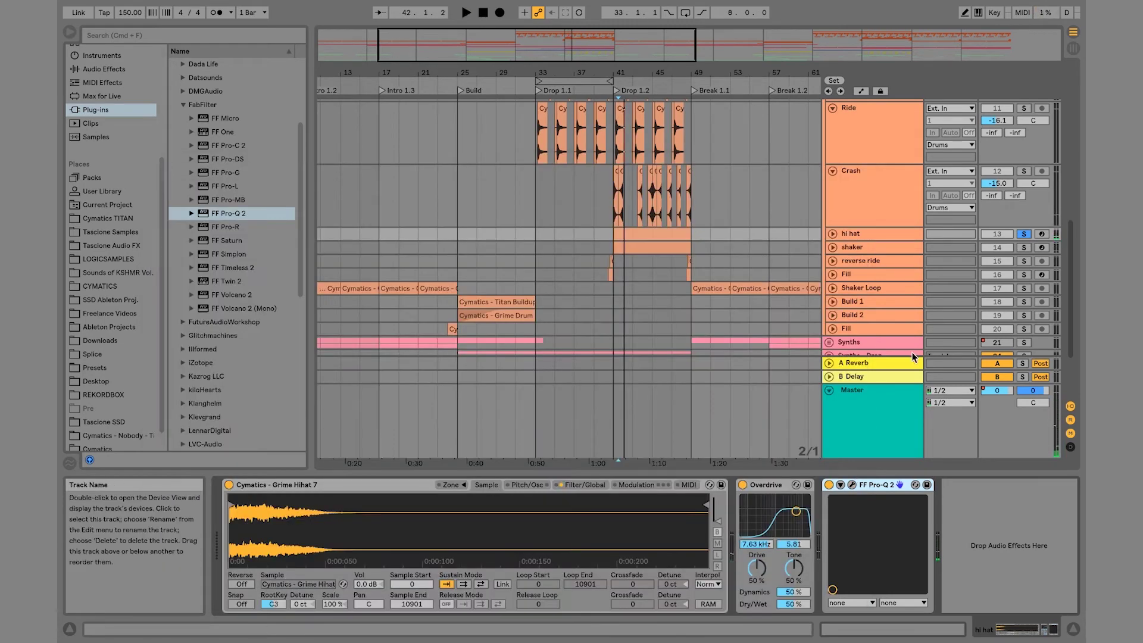
- Add Pro-Q 2 after the shaker's Auto Pan and solo the shaker track
{"action": "left_click", "coordinate": [857, 245]}
{"action": "left_click_drag", "start_coordinate": [1005, 607], "coordinate": [1006, 608]}
{"action": "left_click", "coordinate": [1023, 247]}
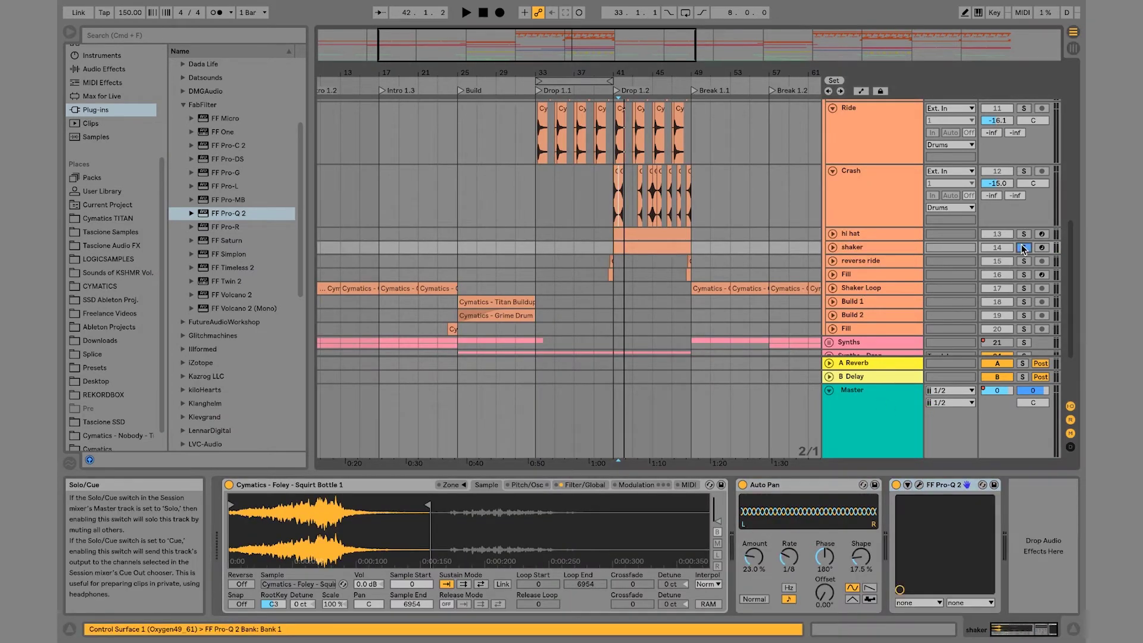
{"action": "key", "text": "space"}
{"action": "left_click", "coordinate": [832, 247]}
{"action": "left_click", "coordinate": [874, 248]}
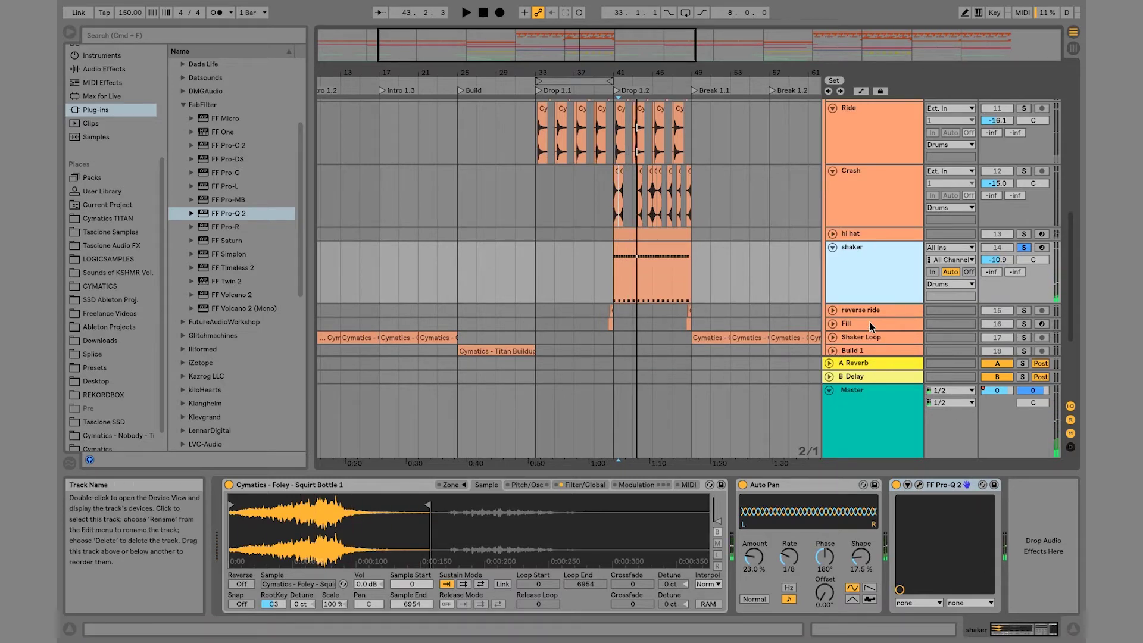
- Select the Drums group track and play the drums from bar 33
{"action": "scroll", "coordinate": [686, 338], "scroll_direction": "up", "scroll_amount": 10}
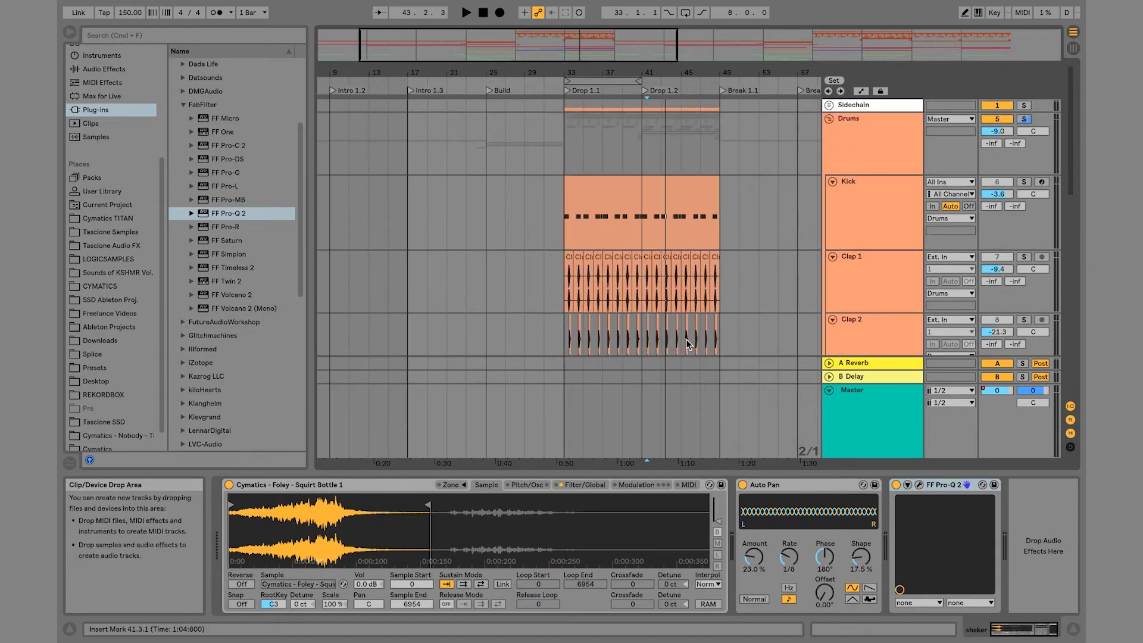
{"action": "left_click", "coordinate": [882, 148]}
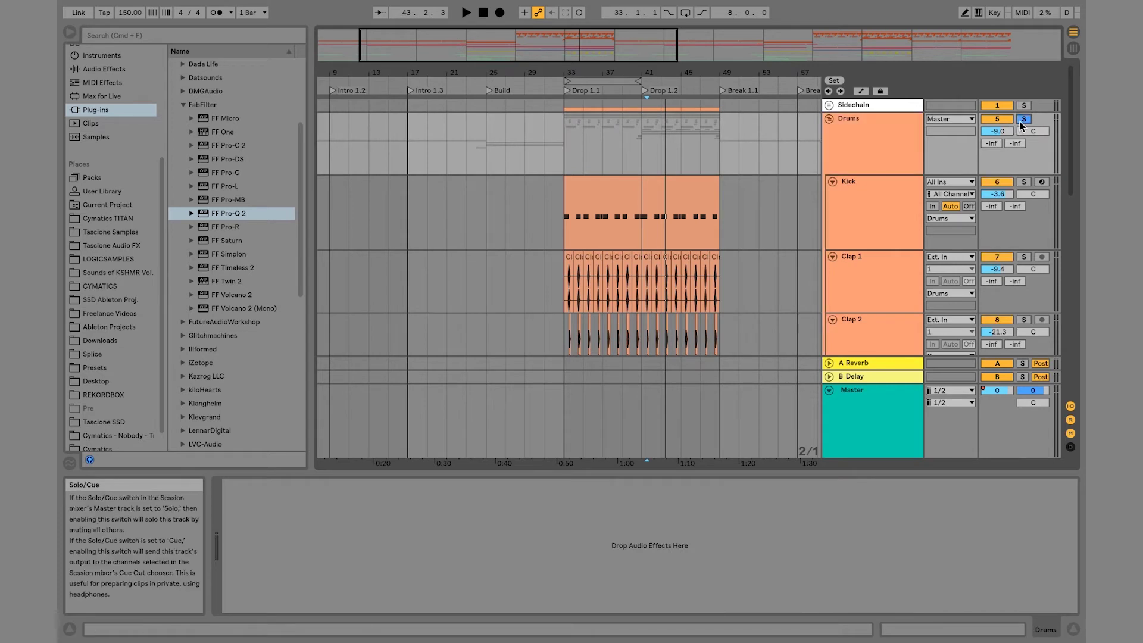
{"action": "left_click", "coordinate": [564, 156]}
{"action": "key", "text": "space"}
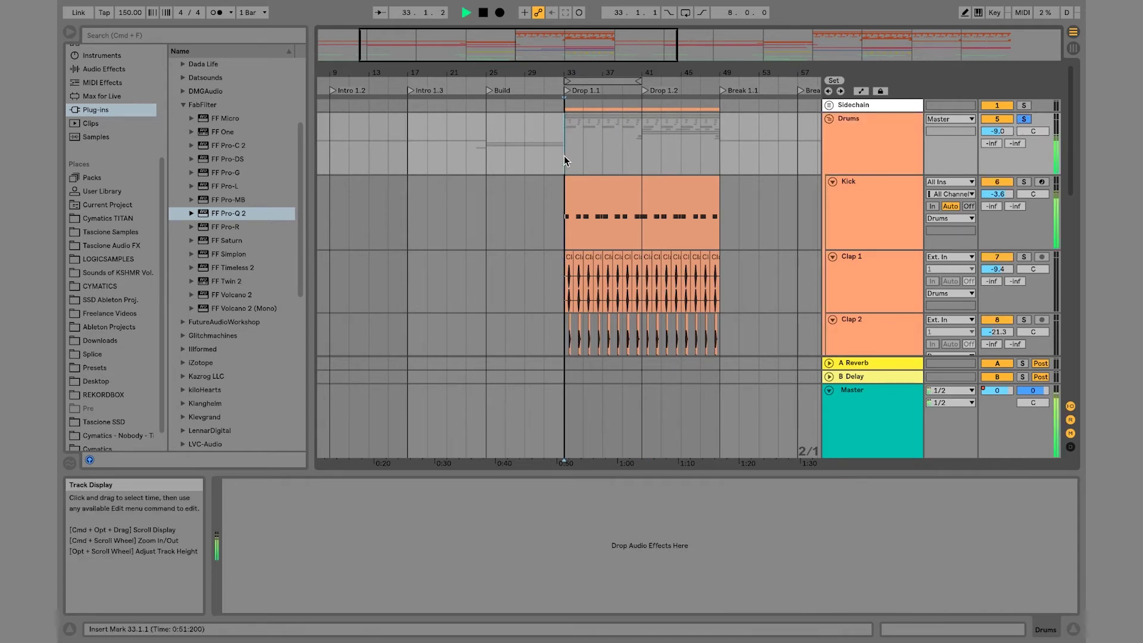
- Drop FF Pro-C 2 from the Plug-ins browser onto the Kick track after its Pro-Q 2
{"action": "left_click", "coordinate": [874, 205]}
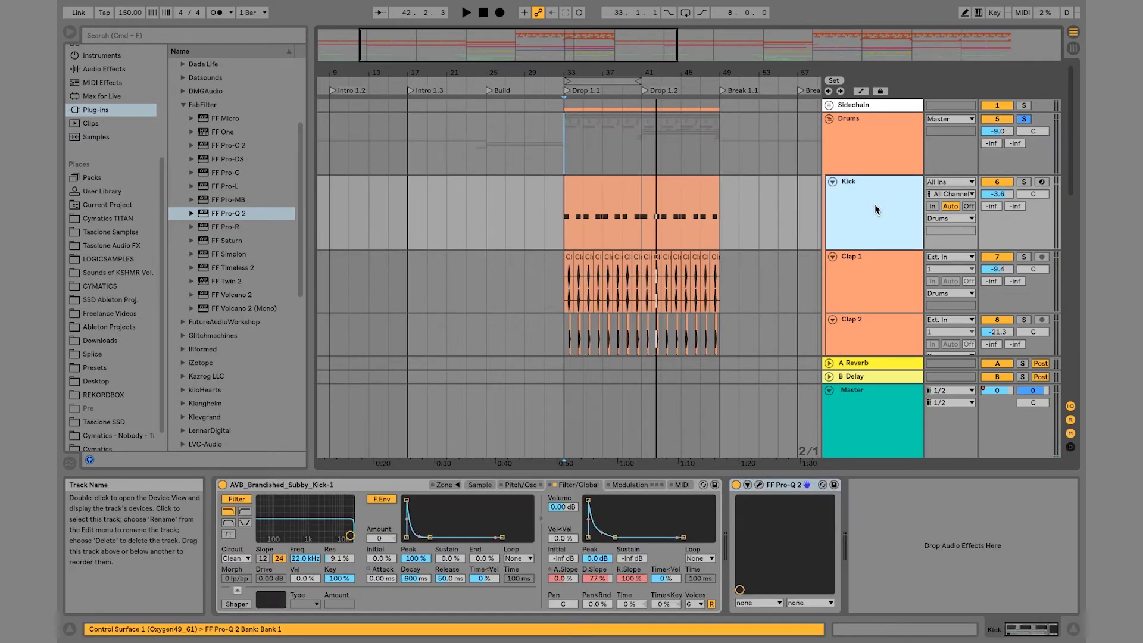
{"action": "scroll", "coordinate": [874, 205], "scroll_direction": "down", "scroll_amount": 5}
{"action": "scroll", "coordinate": [874, 204], "scroll_direction": "up", "scroll_amount": 5}
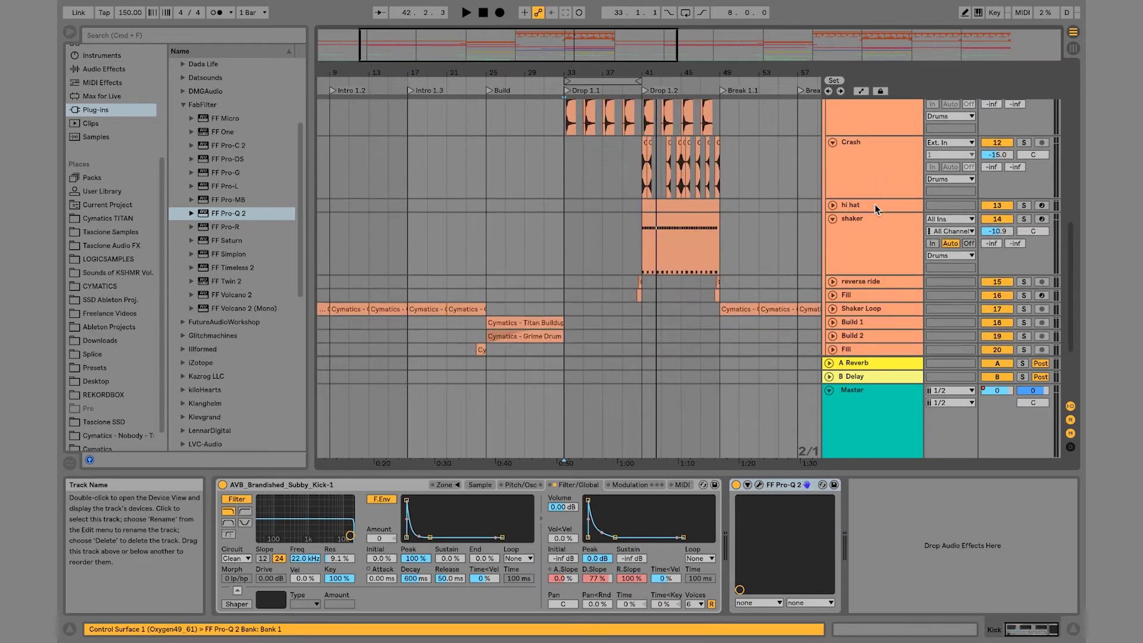
{"action": "scroll", "coordinate": [874, 209], "scroll_direction": "up", "scroll_amount": 2}
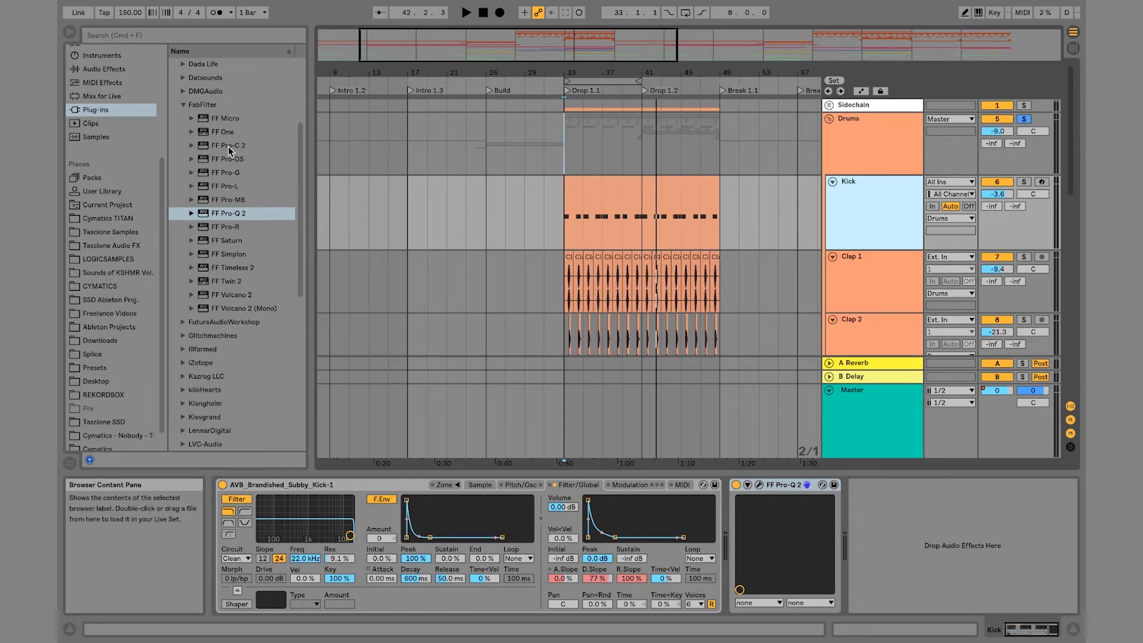
{"action": "left_click_drag", "start_coordinate": [228, 146], "coordinate": [616, 171]}
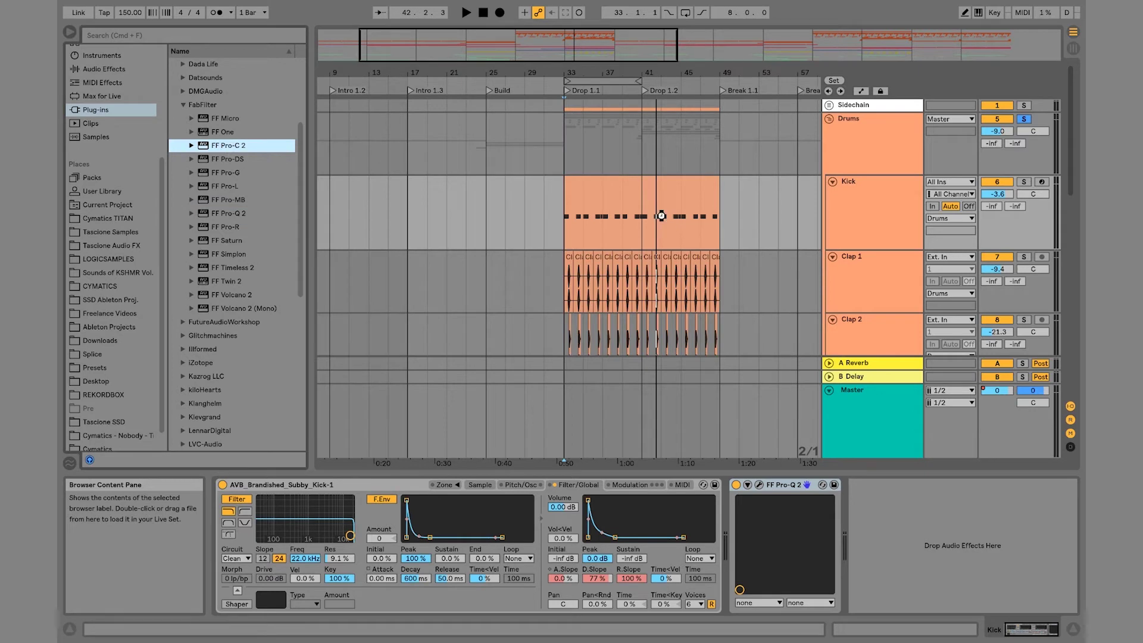
{"action": "left_click_drag", "start_coordinate": [661, 216], "coordinate": [663, 217]}
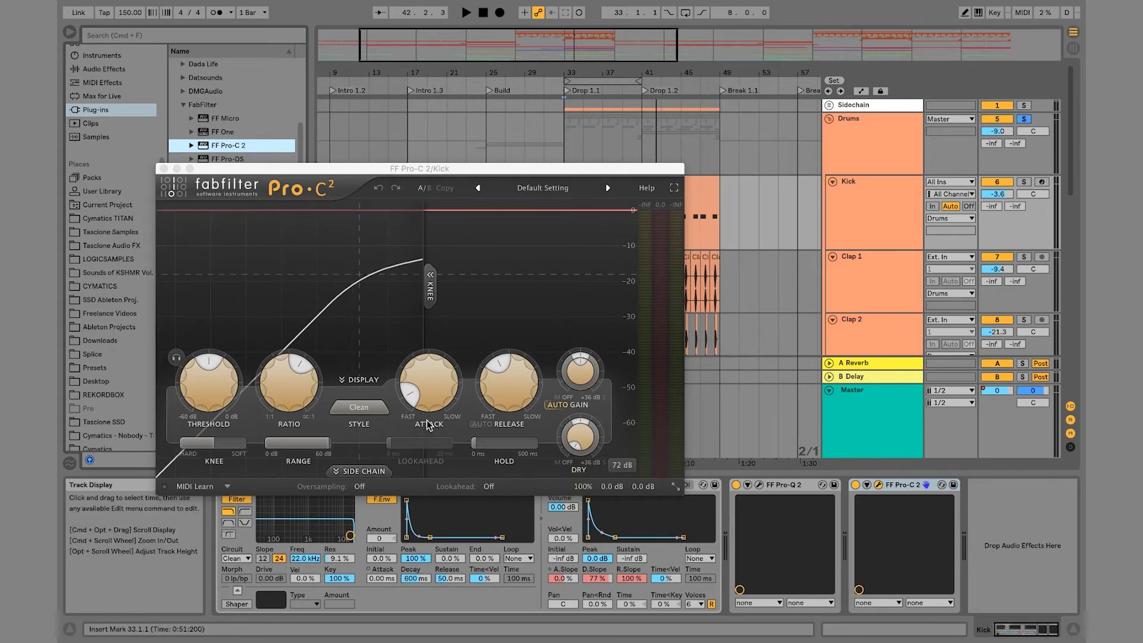
- Turn off Pro-C 2's auto gain and lower the threshold to about -20 dB
{"action": "left_click", "coordinate": [559, 406]}
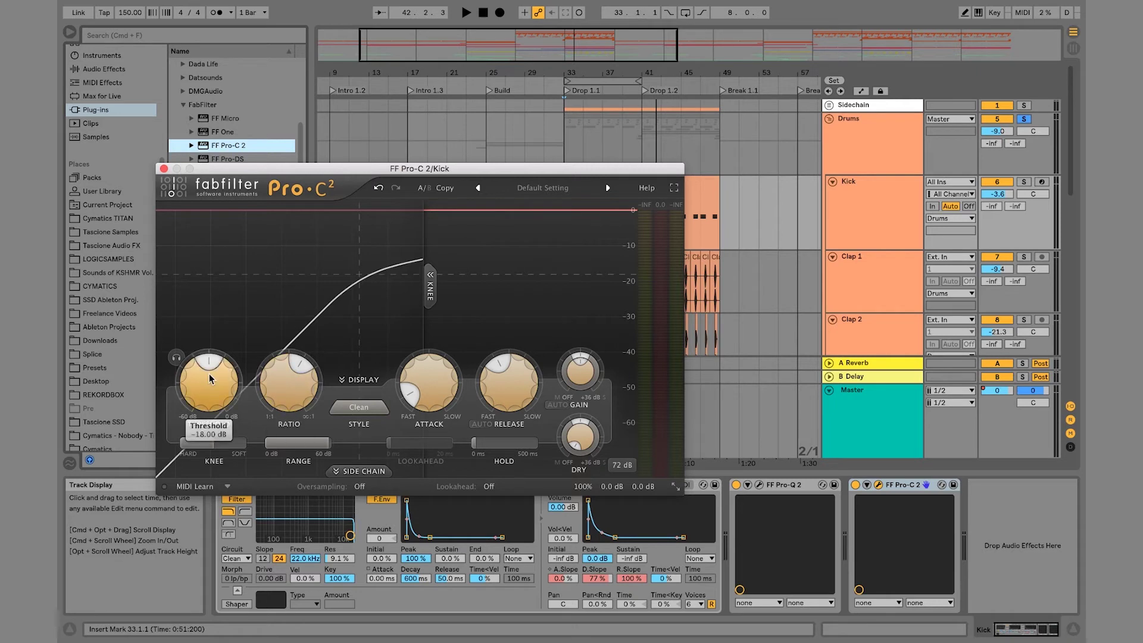
{"action": "left_click_drag", "start_coordinate": [209, 378], "coordinate": [207, 385]}
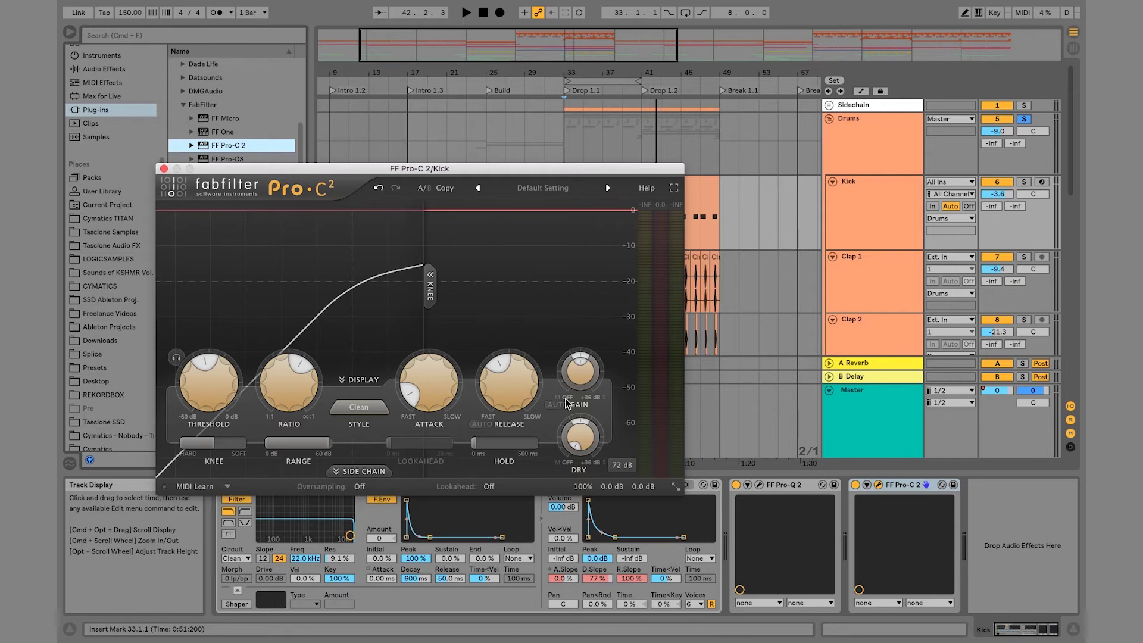
{"action": "mouse_move", "coordinate": [425, 398]}
- Check the preset list and the Style menu, keeping the Clean compression style
{"action": "left_click", "coordinate": [542, 193]}
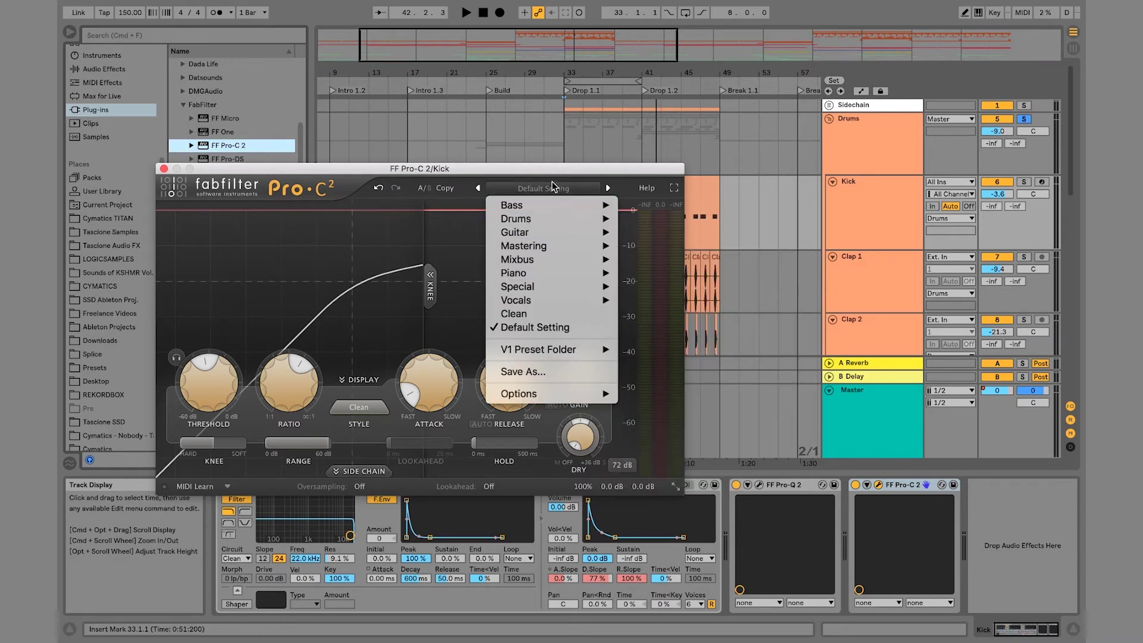
{"action": "left_click", "coordinate": [556, 188]}
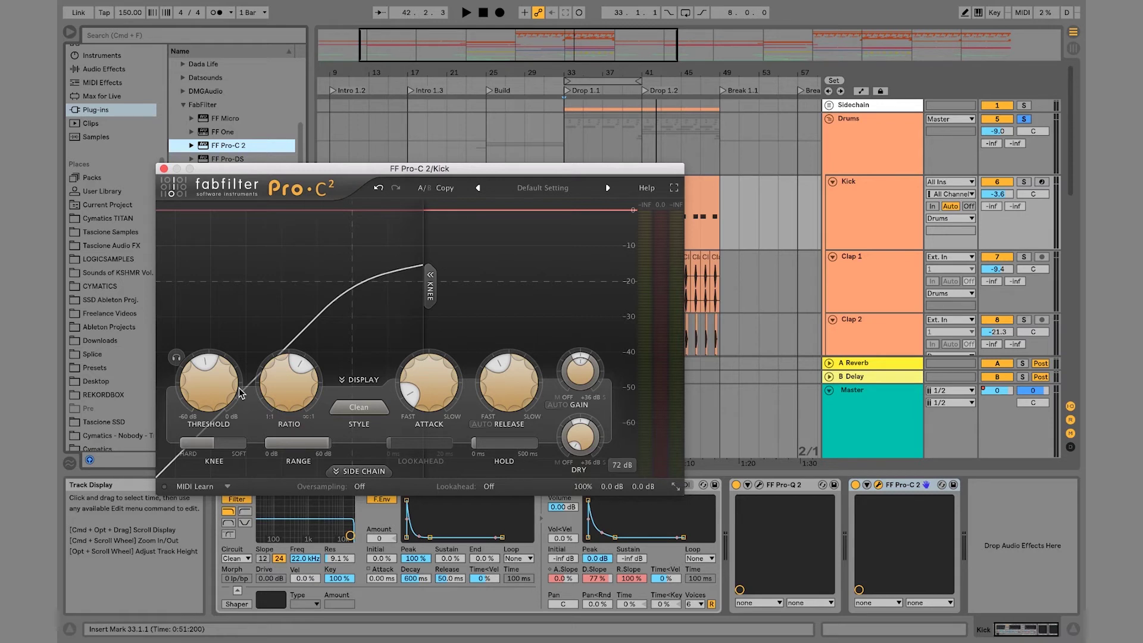
{"action": "mouse_move", "coordinate": [219, 398]}
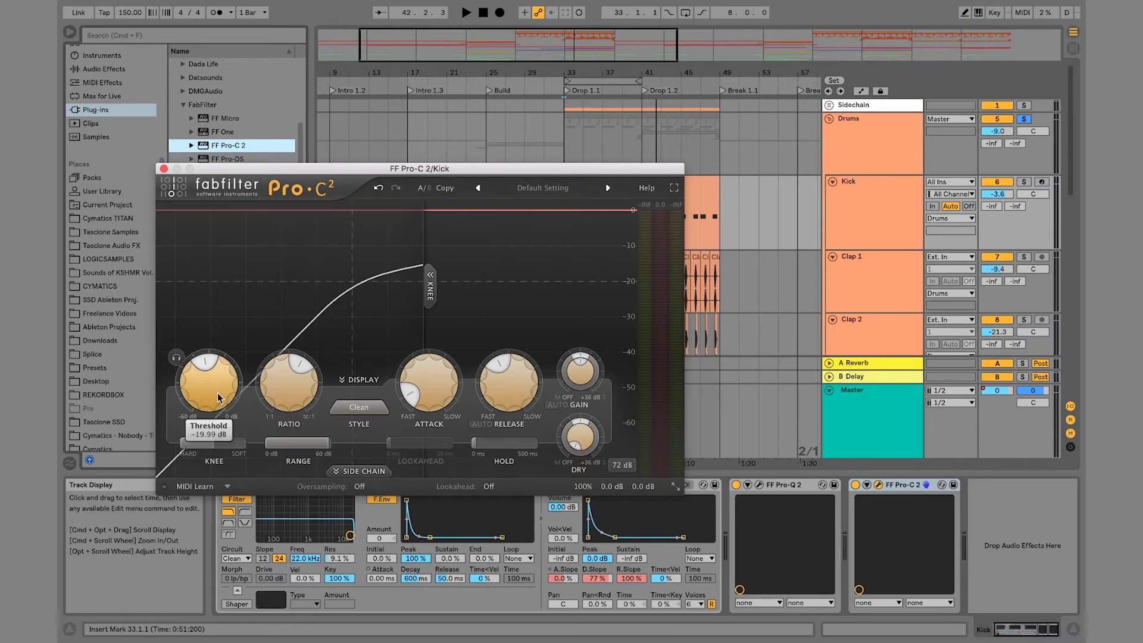
{"action": "mouse_move", "coordinate": [451, 377]}
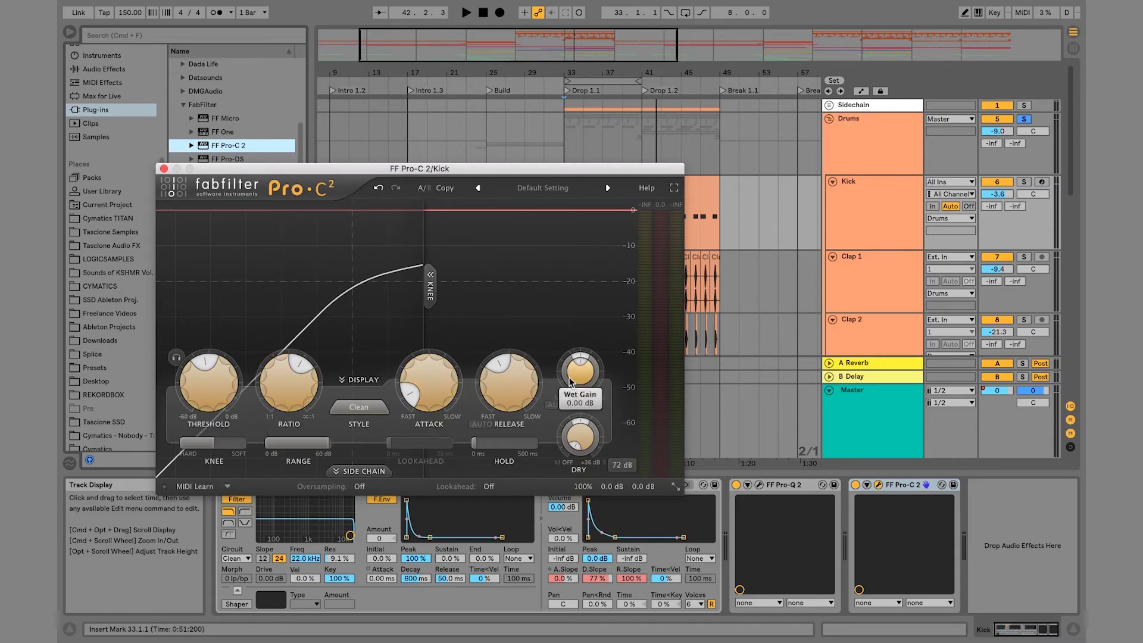
{"action": "left_click", "coordinate": [372, 410]}
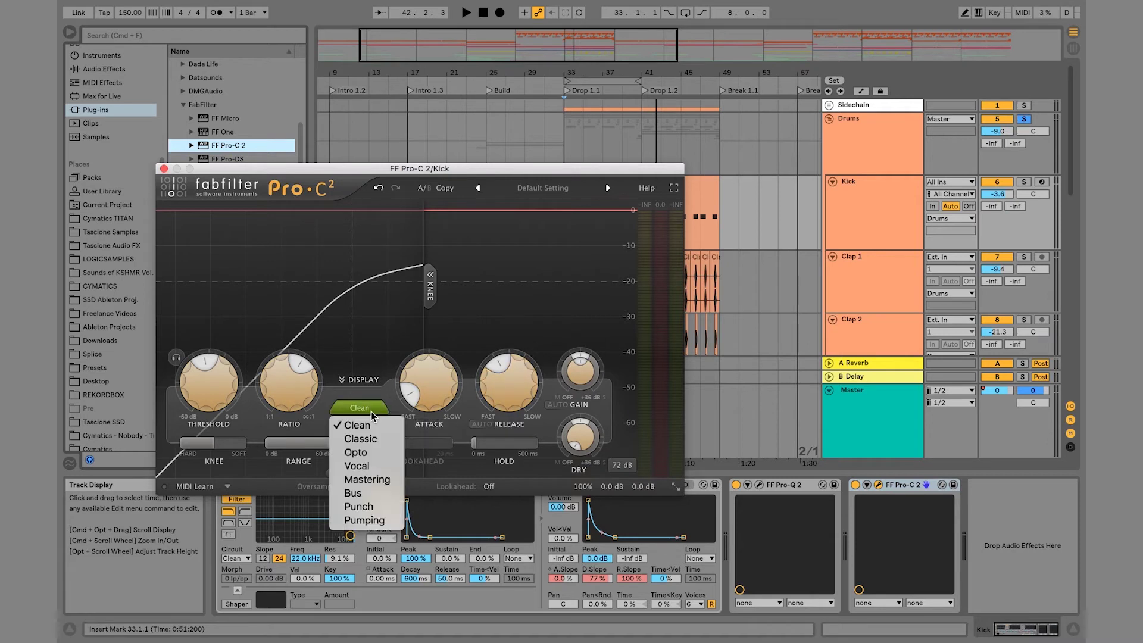
{"action": "left_click", "coordinate": [359, 424]}
{"action": "left_click", "coordinate": [361, 408]}
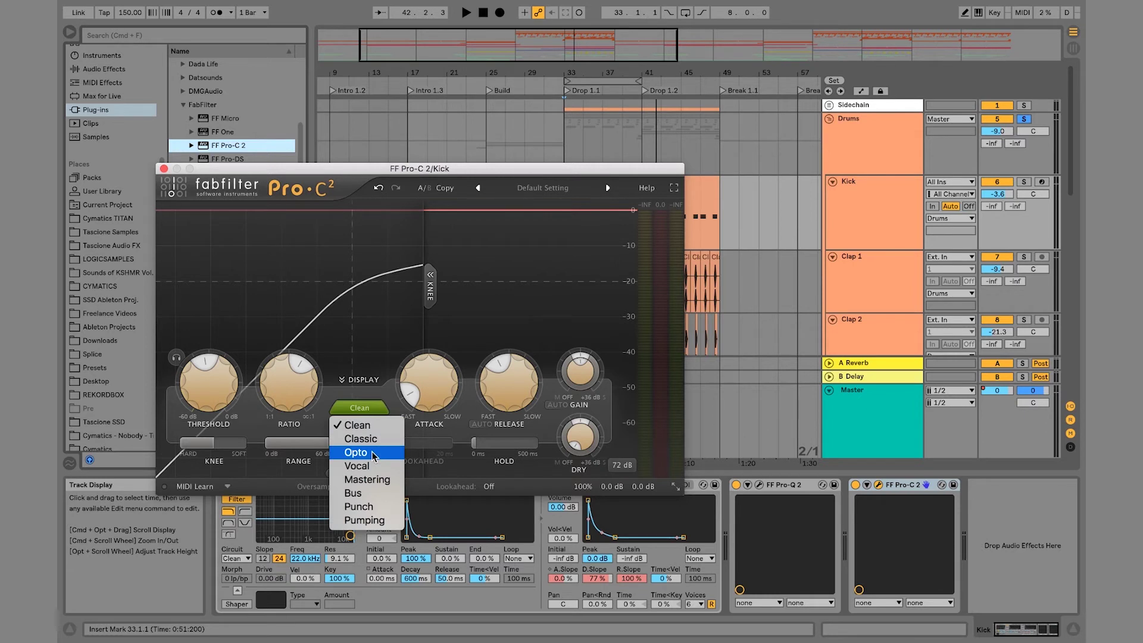
- Keep the Clean style, solo the Kick and lower Pro-C 2's threshold to about -23 dB
{"action": "left_click", "coordinate": [366, 409]}
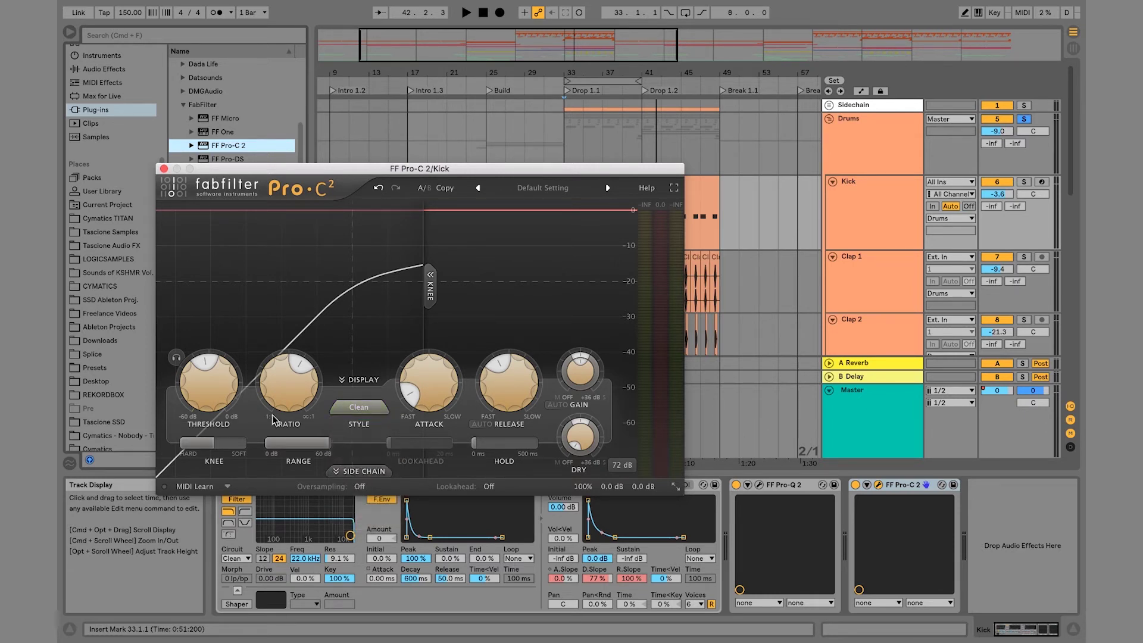
{"action": "left_click", "coordinate": [1024, 181]}
{"action": "key", "text": "space"}
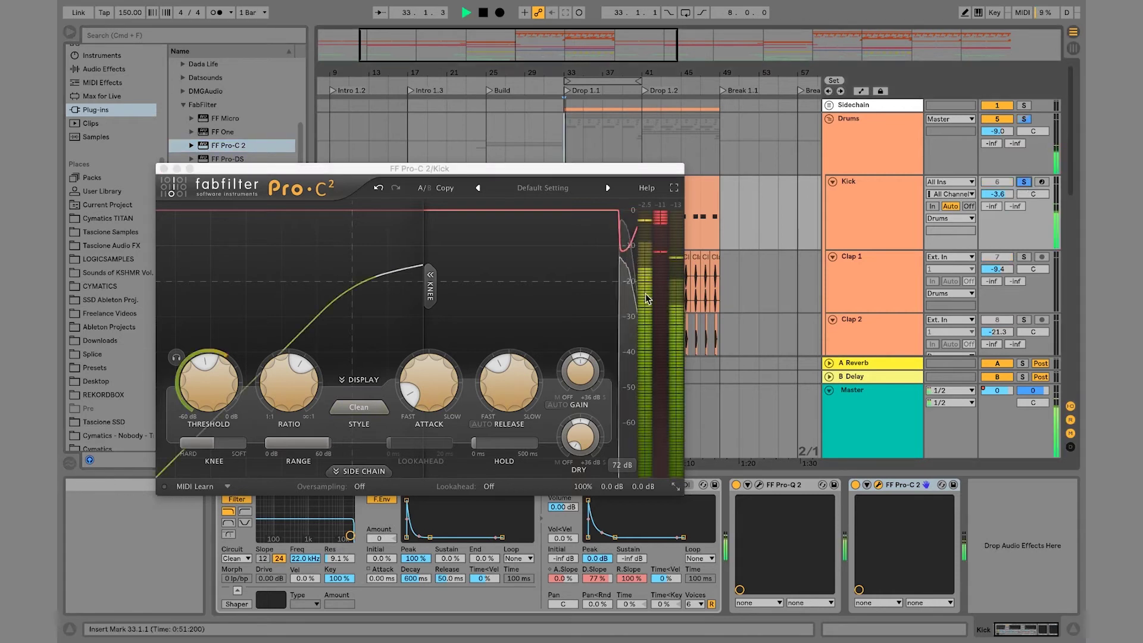
{"action": "key", "text": "space"}
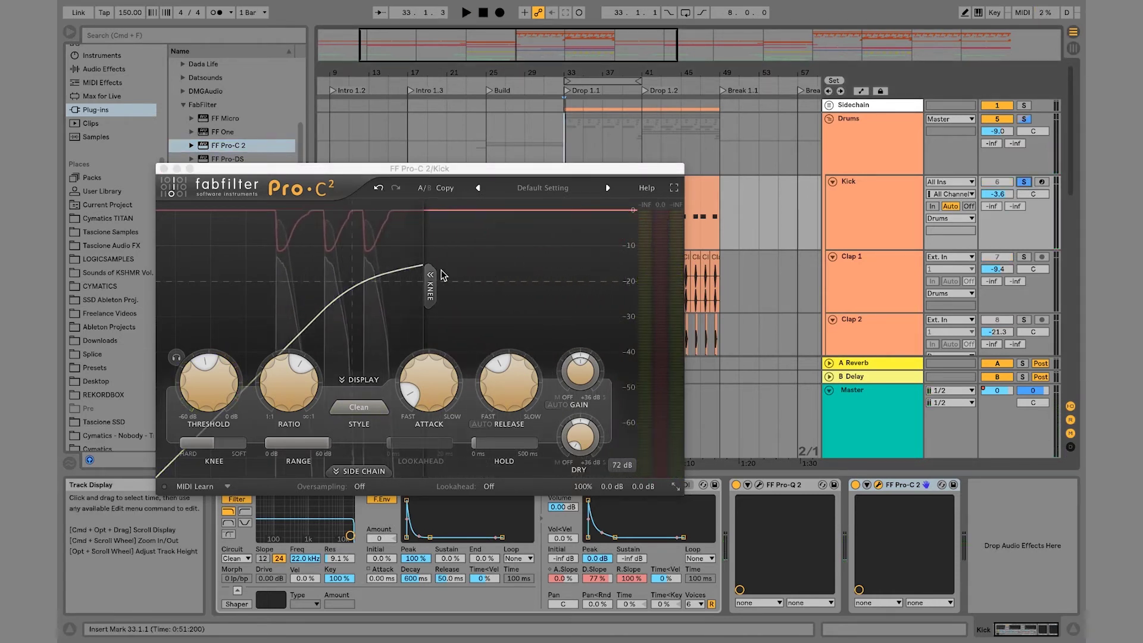
{"action": "mouse_move", "coordinate": [213, 387]}
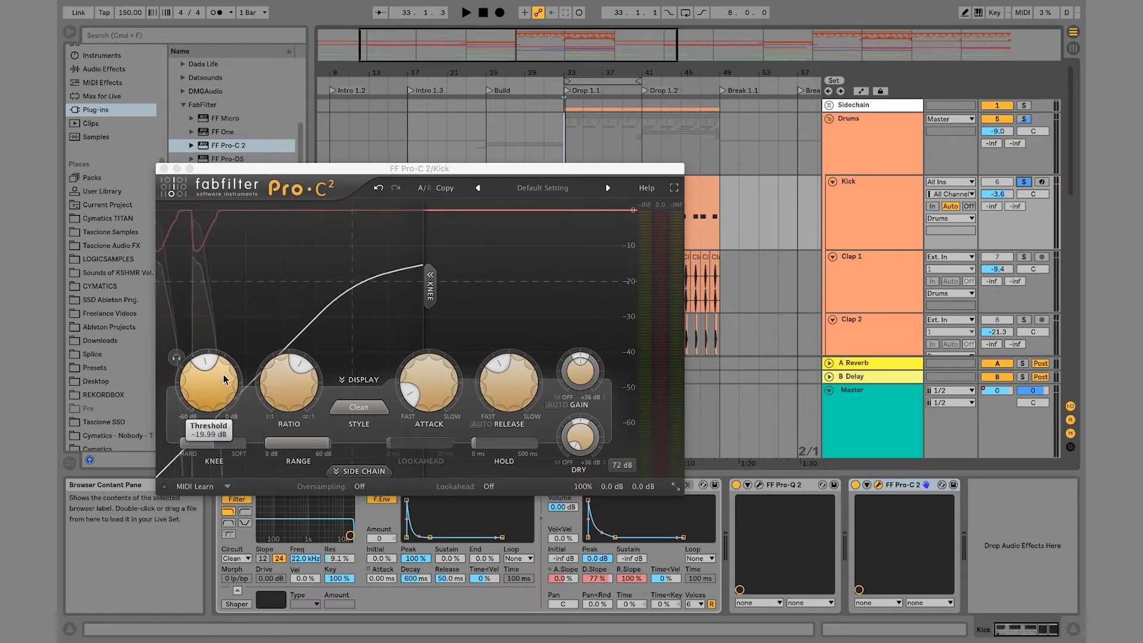
{"action": "left_click_drag", "start_coordinate": [212, 388], "coordinate": [198, 398]}
{"action": "key", "text": "space"}
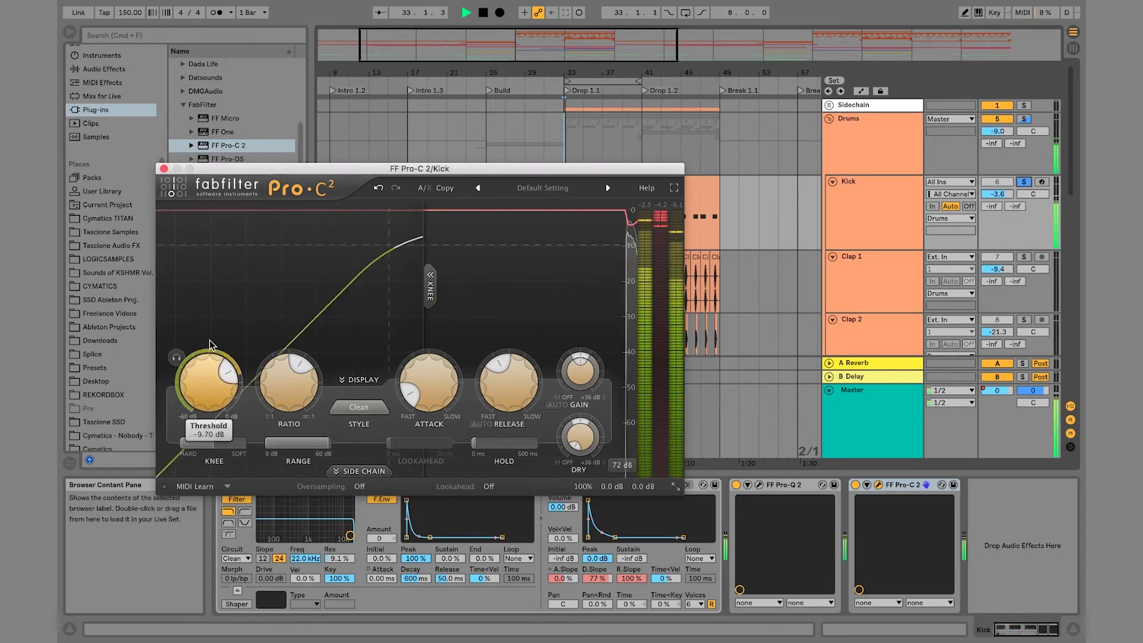
{"action": "key", "text": "space"}
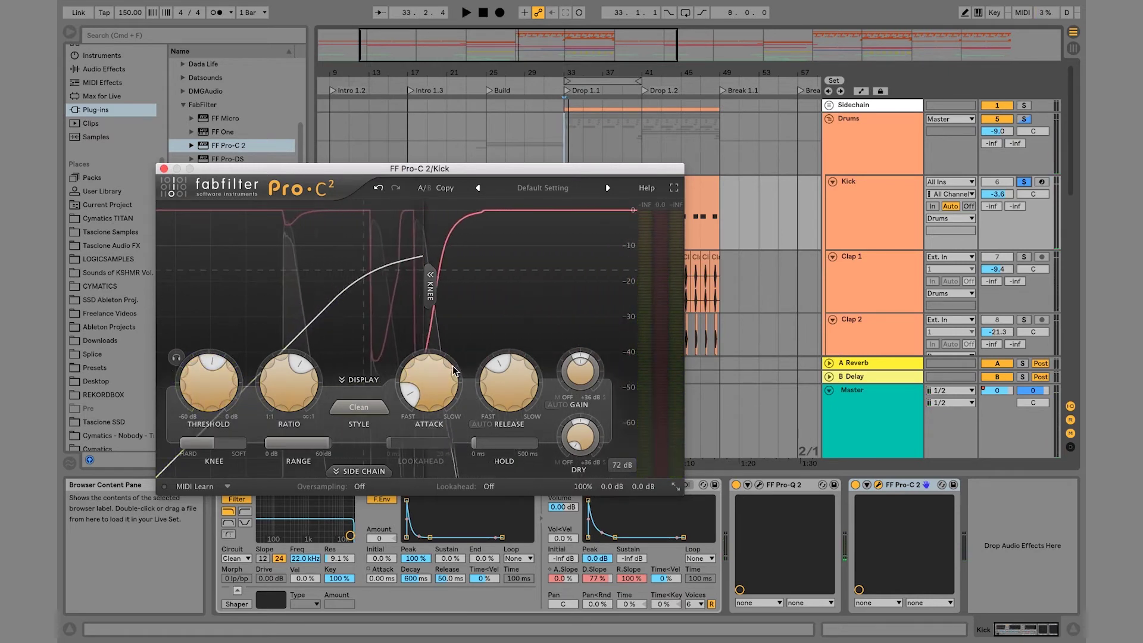
- Lengthen the attack to about 13 ms and lower the threshold for deeper gain reduction
{"action": "mouse_move", "coordinate": [487, 374]}
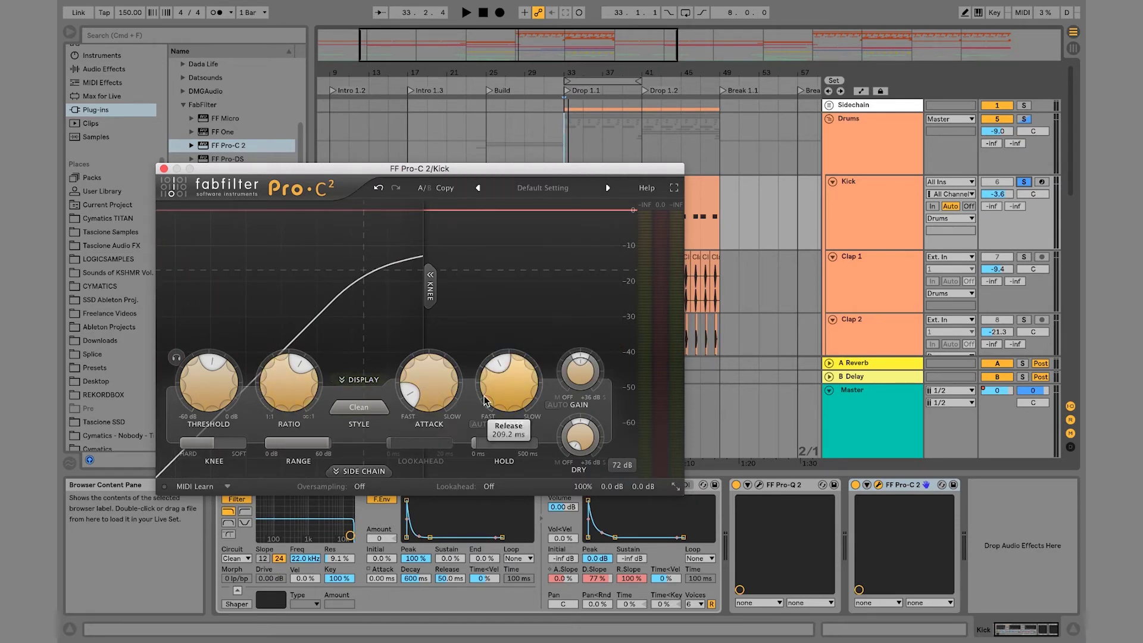
{"action": "left_click_drag", "start_coordinate": [426, 398], "coordinate": [426, 365]}
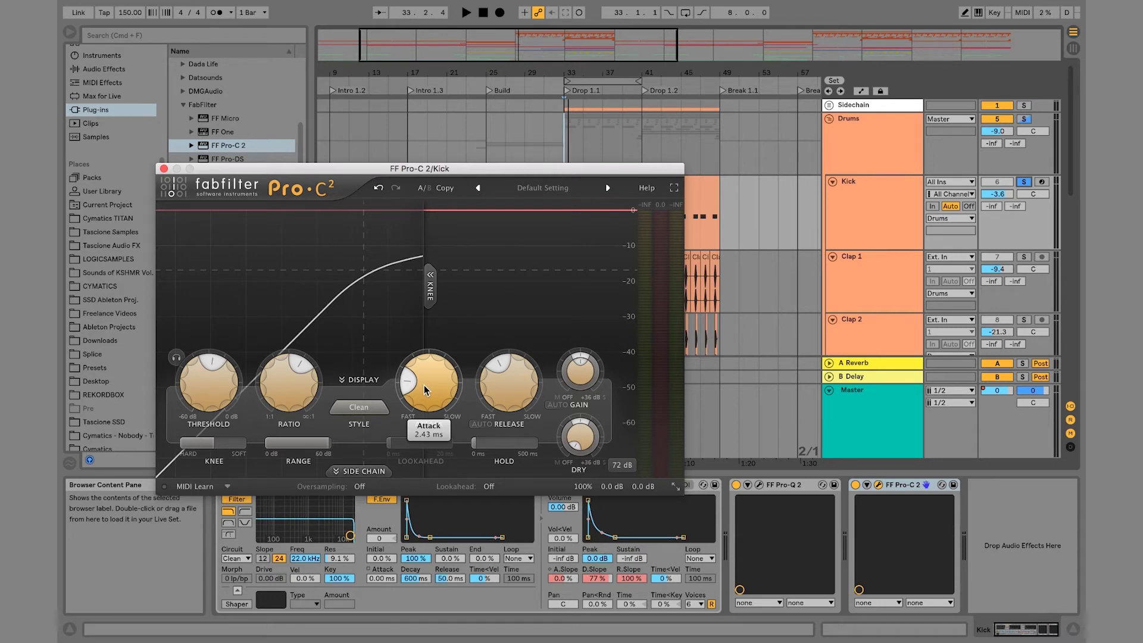
{"action": "left_click_drag", "start_coordinate": [424, 384], "coordinate": [334, 411]}
{"action": "key", "text": "space"}
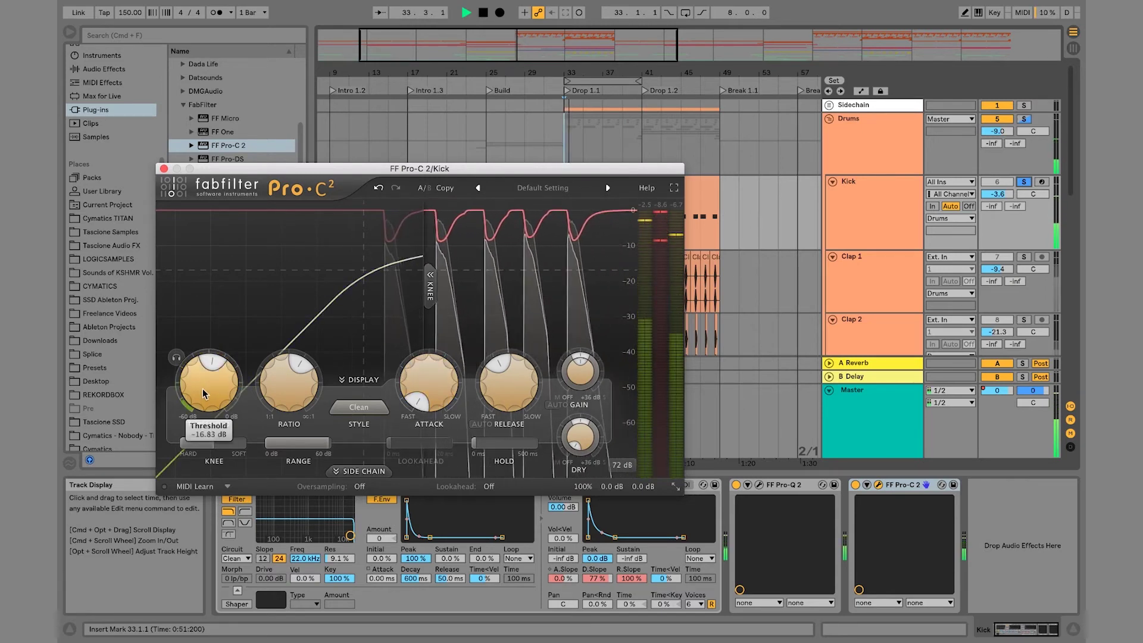
{"action": "left_click_drag", "start_coordinate": [203, 388], "coordinate": [199, 471]}
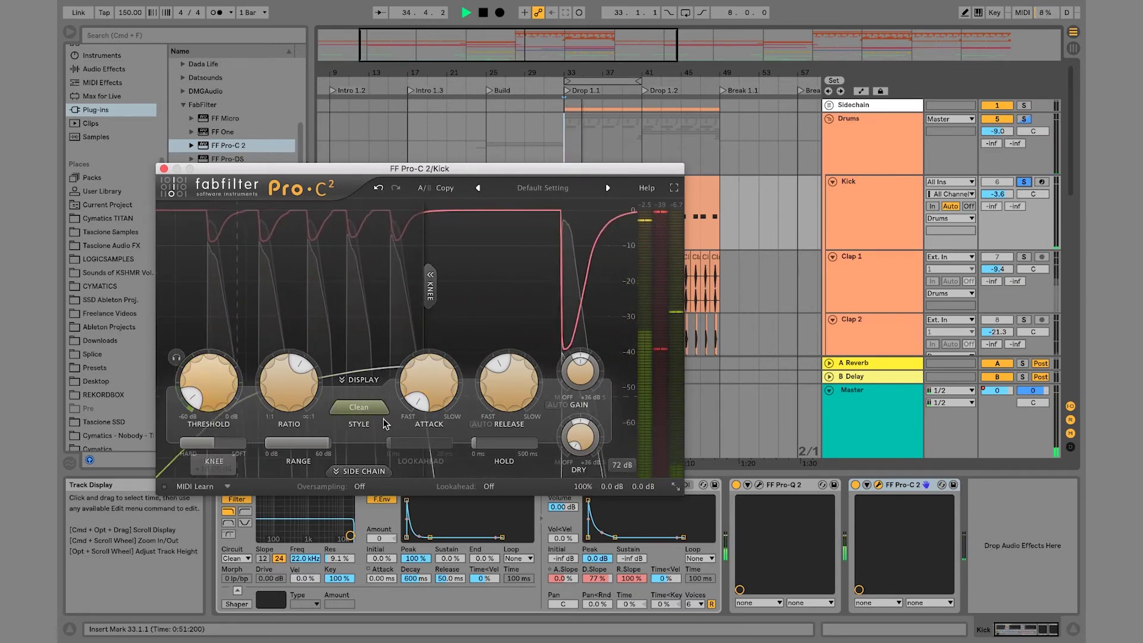
{"action": "key", "text": "space"}
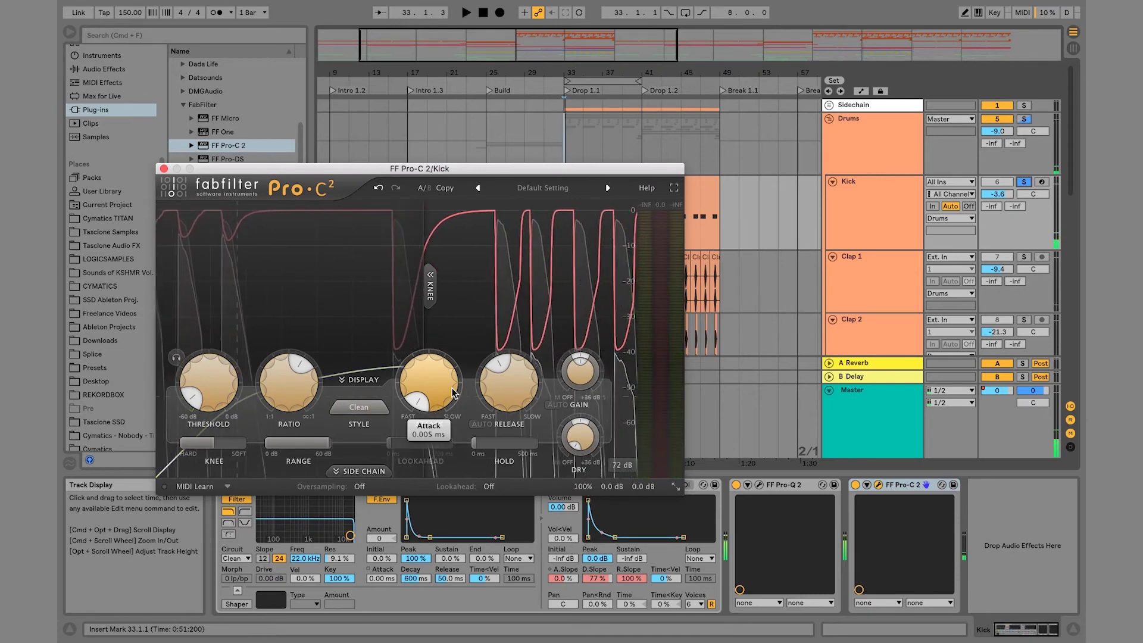
{"action": "mouse_move", "coordinate": [452, 387]}
{"action": "key", "text": "space"}
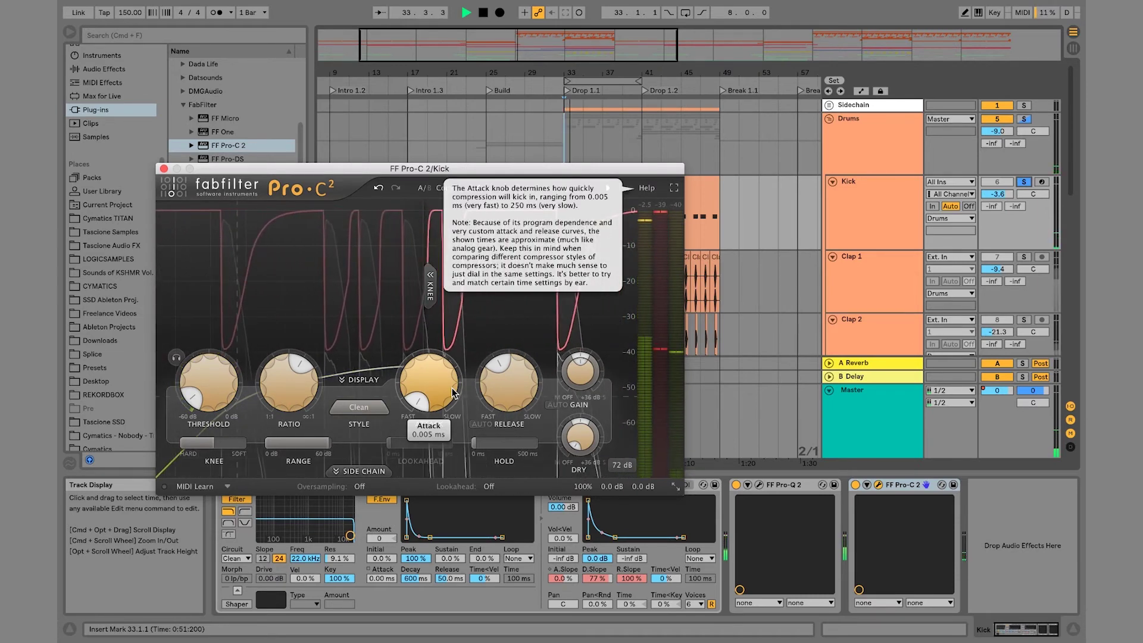
{"action": "key", "text": "space"}
- Raise the attack step by step from 0.74 ms up to its 250 ms maximum
{"action": "left_click_drag", "start_coordinate": [445, 389], "coordinate": [431, 359]}
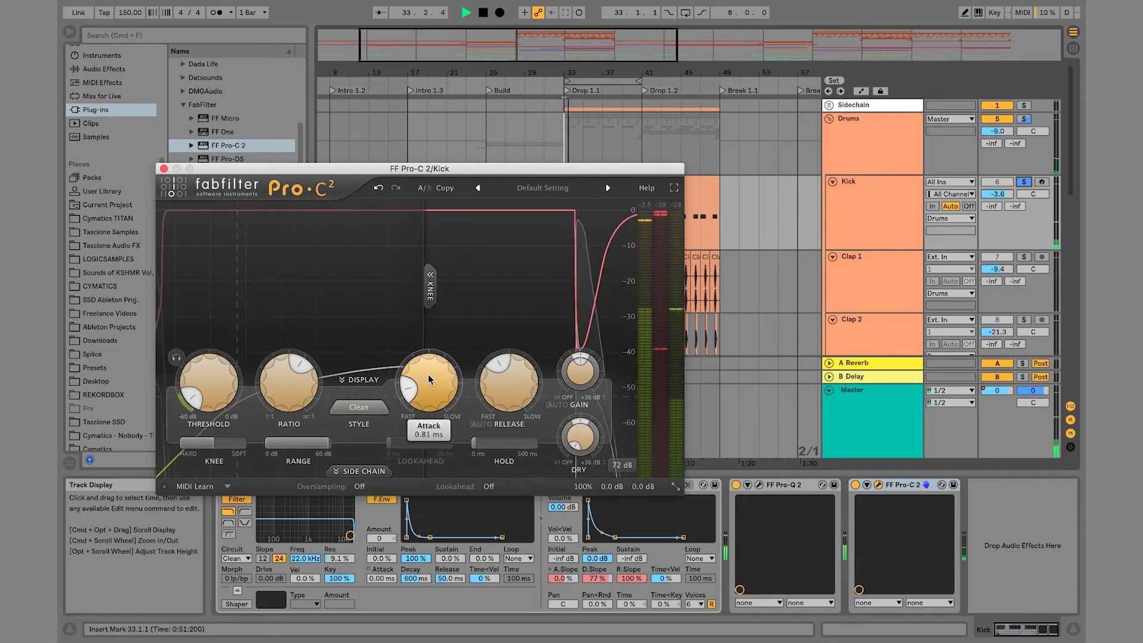
{"action": "left_click_drag", "start_coordinate": [429, 377], "coordinate": [422, 352]}
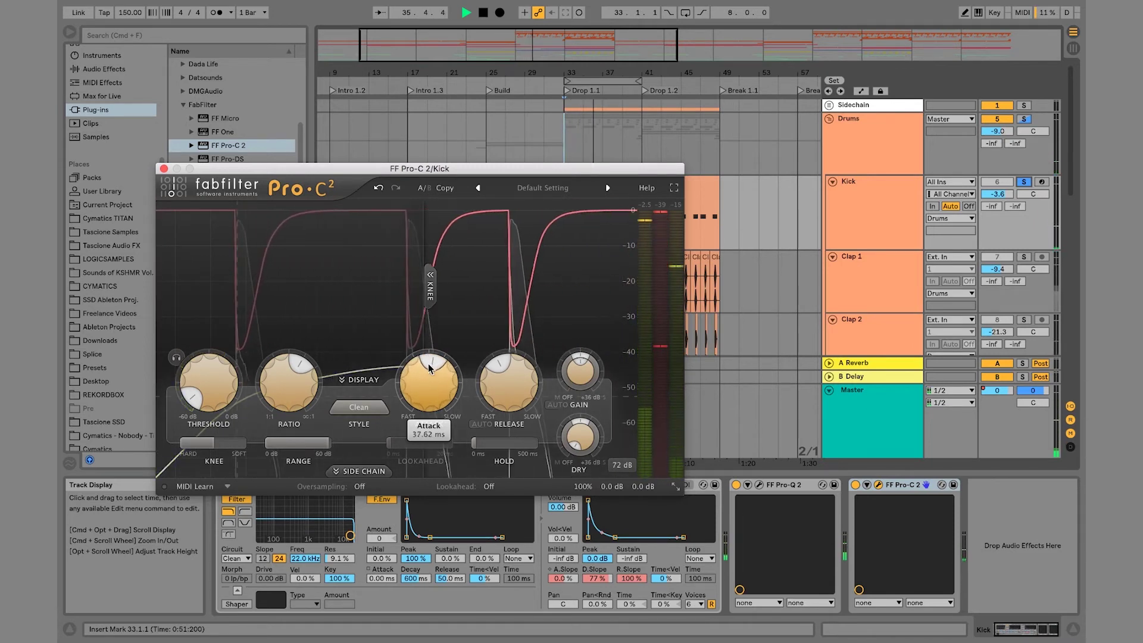
{"action": "left_click_drag", "start_coordinate": [428, 363], "coordinate": [427, 344]}
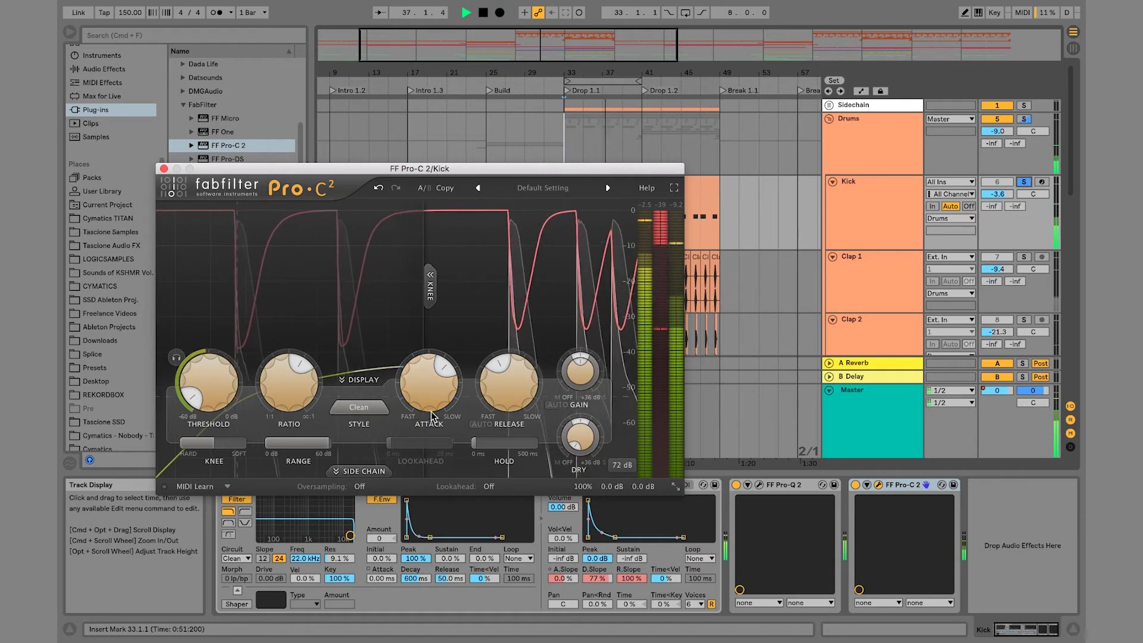
{"action": "mouse_move", "coordinate": [432, 382]}
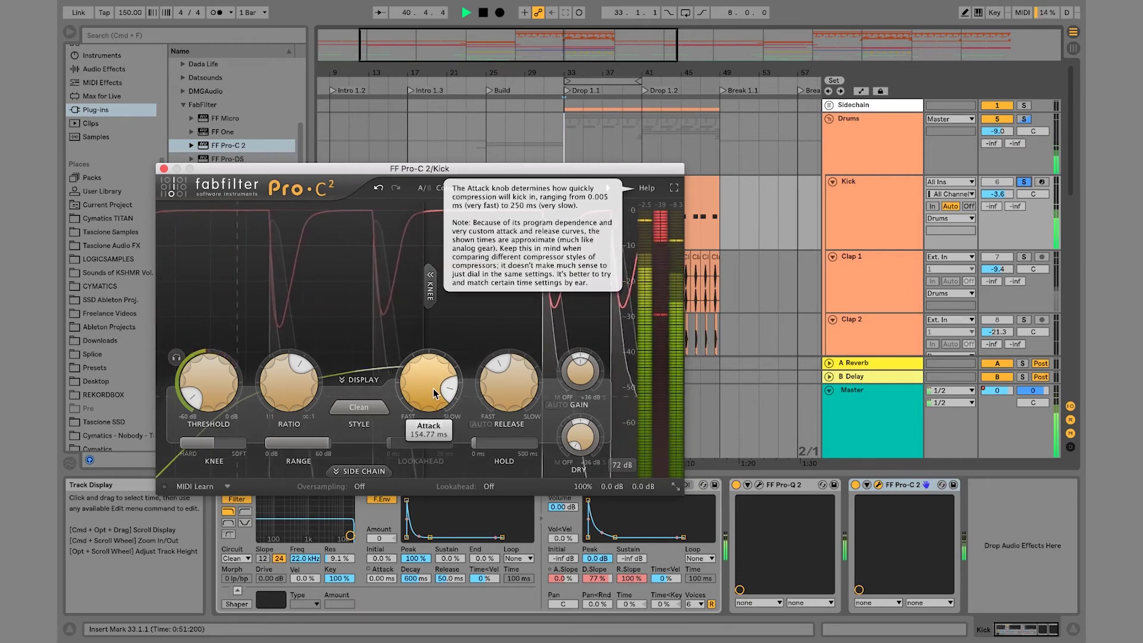
{"action": "left_click_drag", "start_coordinate": [433, 389], "coordinate": [433, 373]}
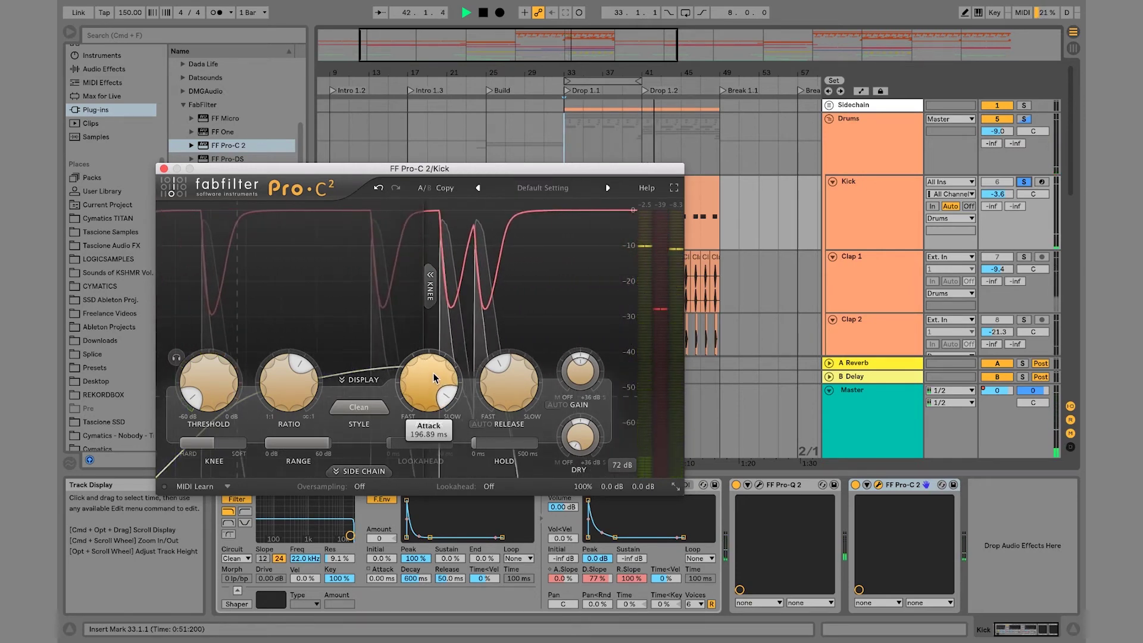
{"action": "left_click_drag", "start_coordinate": [434, 372], "coordinate": [433, 347]}
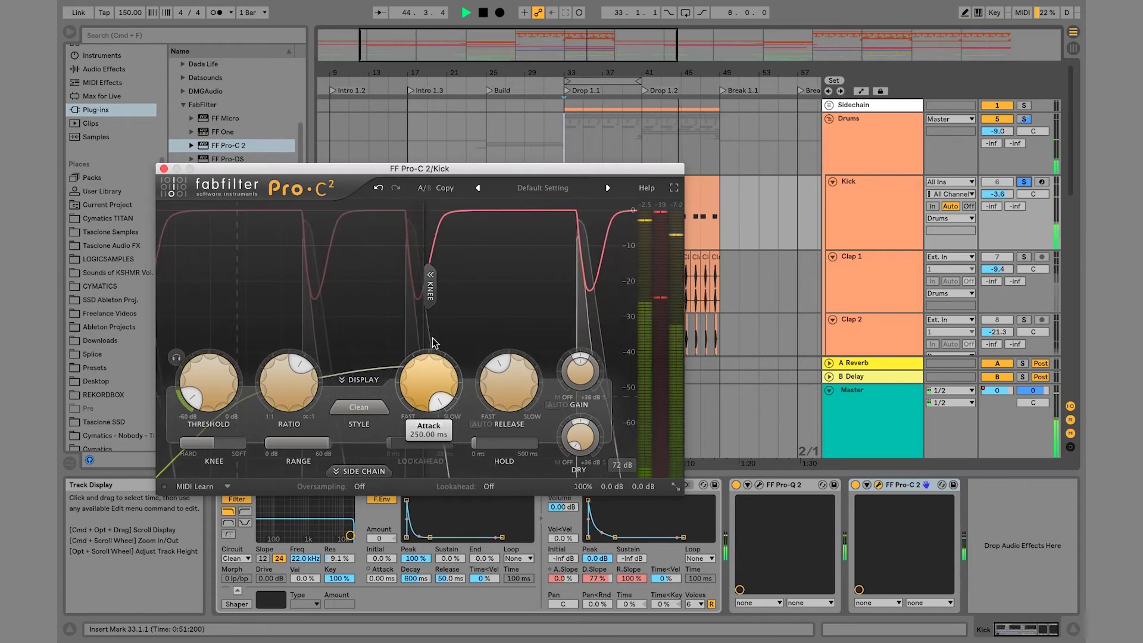
{"action": "key", "text": "space"}
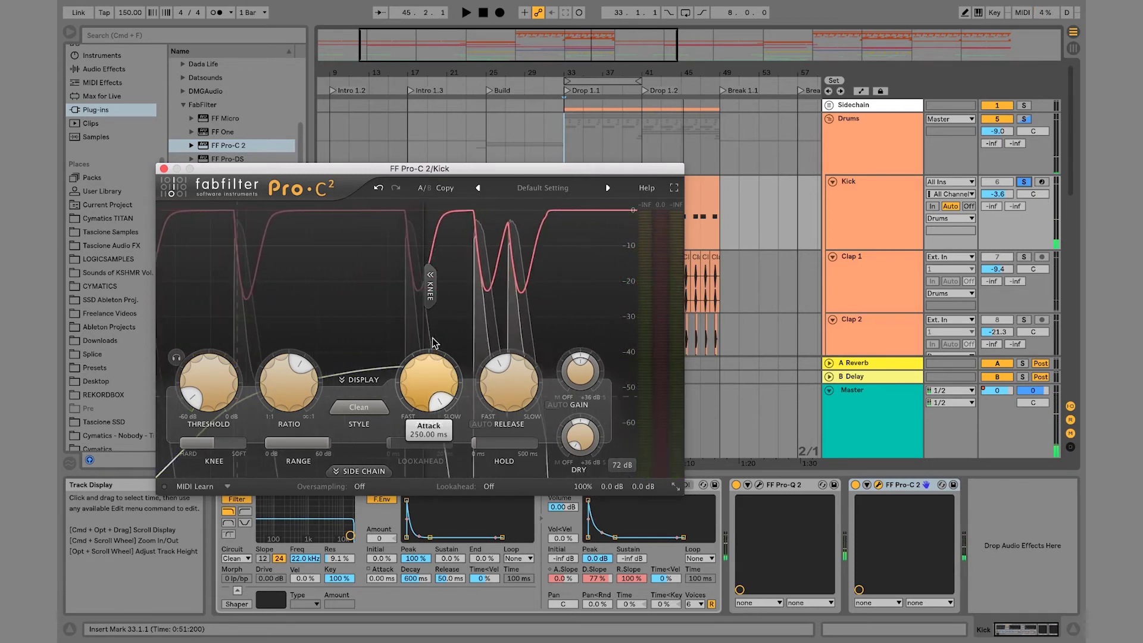
{"action": "key", "text": "space"}
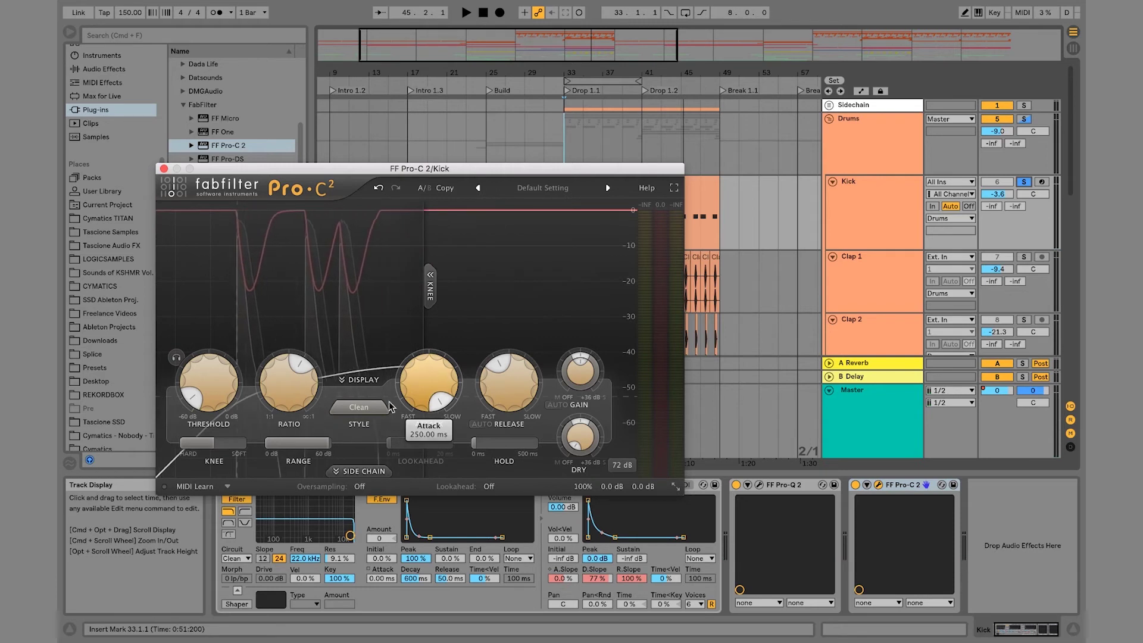
{"action": "mouse_move", "coordinate": [304, 403]}
{"action": "mouse_move", "coordinate": [219, 392]}
{"action": "key", "text": "space"}
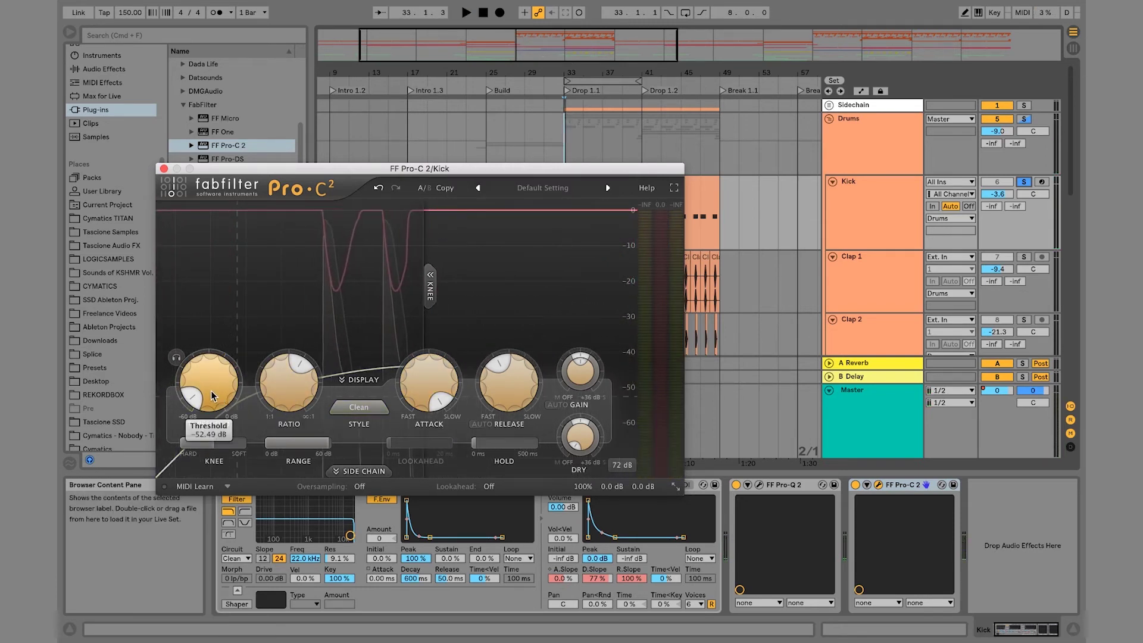
- Settle the threshold near -30 dB and attack about 147 ms, then toggle the compressor
{"action": "mouse_move", "coordinate": [431, 375]}
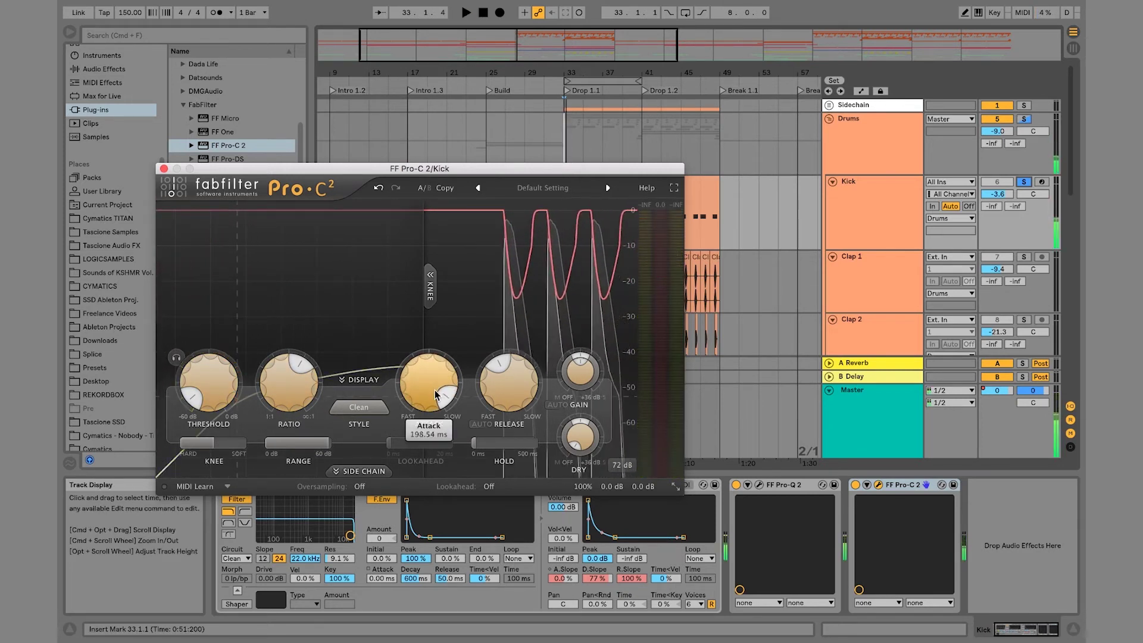
{"action": "scroll", "coordinate": [193, 379], "scroll_direction": "up", "scroll_amount": 10}
{"action": "key", "text": "space"}
{"action": "left_click_drag", "start_coordinate": [196, 374], "coordinate": [197, 363]}
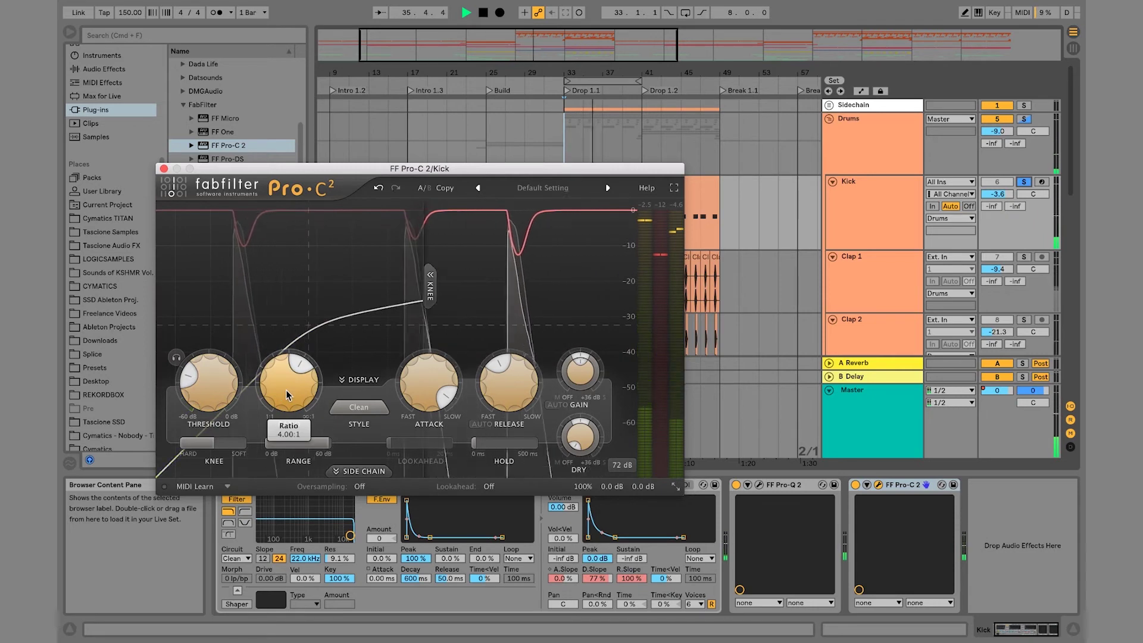
{"action": "left_click_drag", "start_coordinate": [207, 387], "coordinate": [204, 409]}
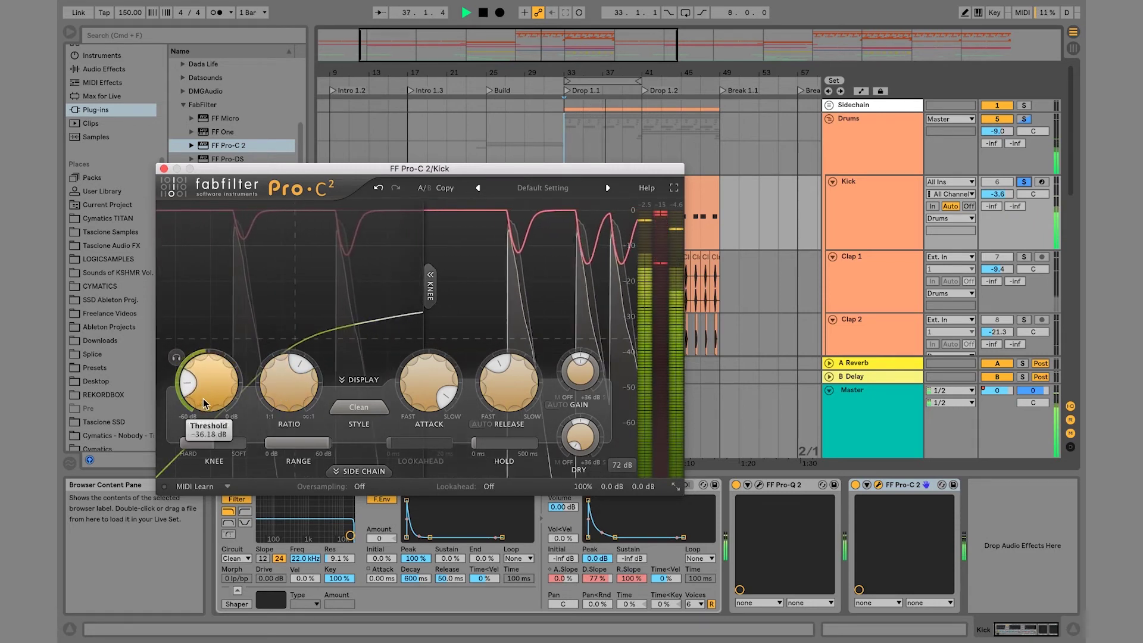
{"action": "left_click_drag", "start_coordinate": [439, 380], "coordinate": [433, 411]}
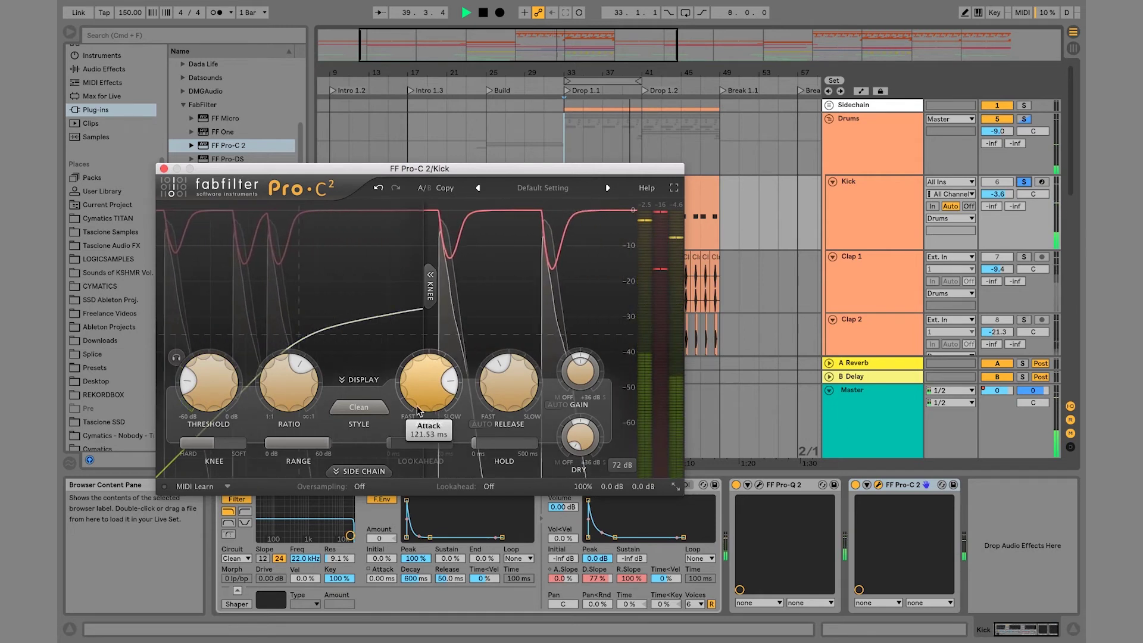
{"action": "mouse_move", "coordinate": [209, 390]}
{"action": "left_mouse_down"}
{"action": "mouse_move", "coordinate": [223, 364]}
{"action": "mouse_move", "coordinate": [217, 379]}
{"action": "left_mouse_up"}
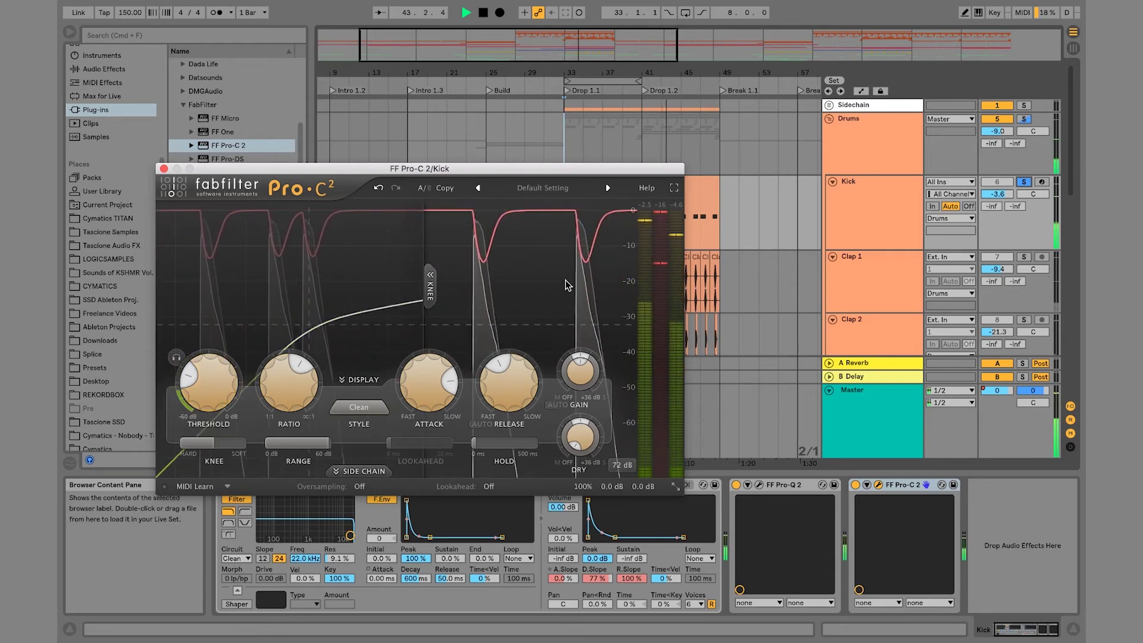
{"action": "left_click", "coordinate": [856, 485]}
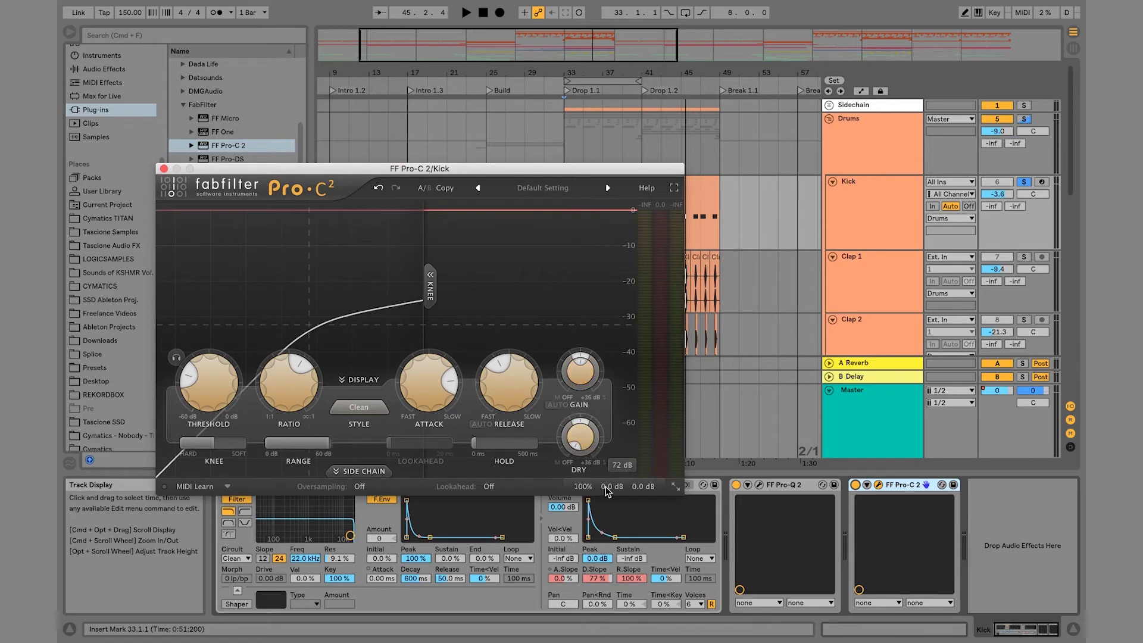
- Boost Pro-C 2's output level, then bring it back down to about +1.1 dB during playback
{"action": "mouse_move", "coordinate": [642, 439]}
{"action": "left_mouse_down"}
{"action": "mouse_move", "coordinate": [633, 383]}
{"action": "mouse_move", "coordinate": [619, 431]}
{"action": "mouse_move", "coordinate": [642, 439]}
{"action": "mouse_move", "coordinate": [643, 421]}
{"action": "left_mouse_up"}
{"action": "key", "text": "space"}
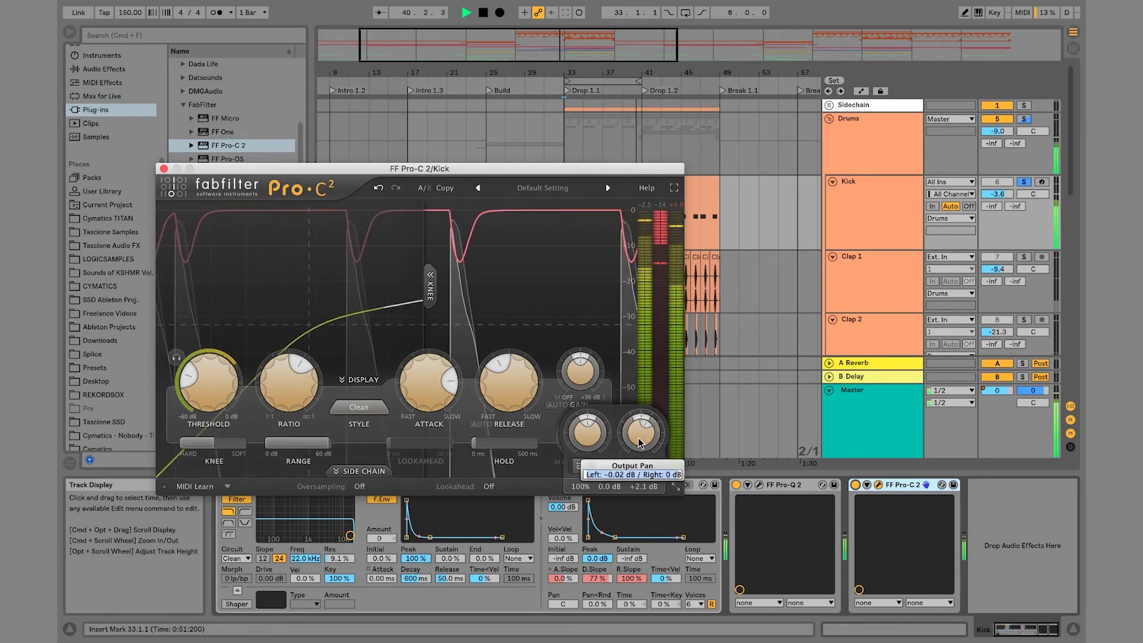
{"action": "scroll", "coordinate": [640, 439], "scroll_direction": "down", "scroll_amount": 2}
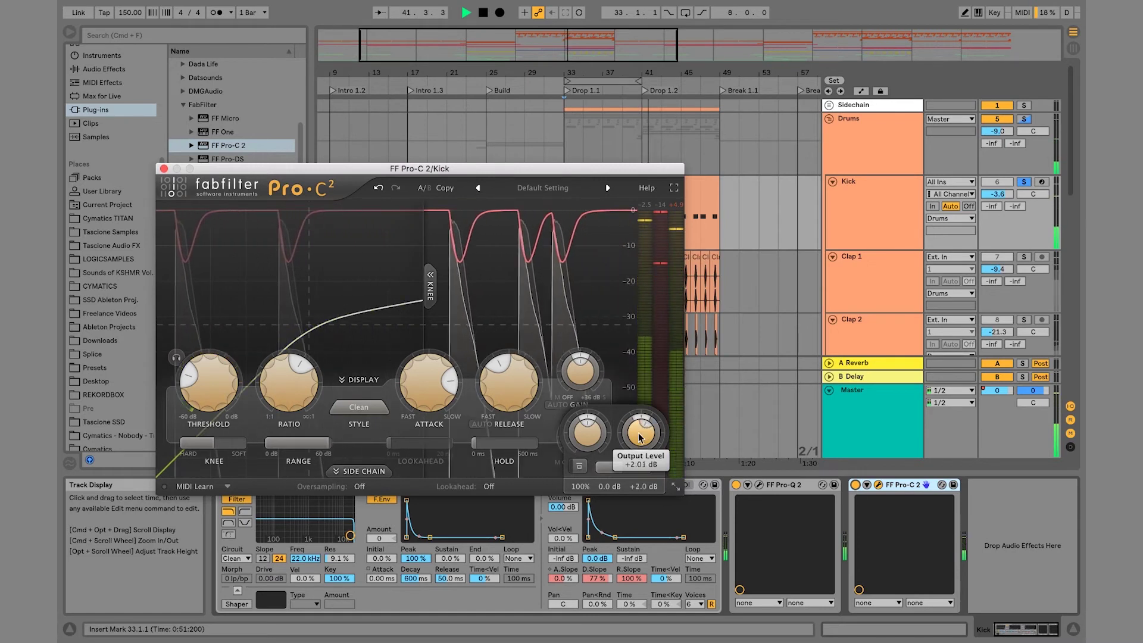
{"action": "scroll", "coordinate": [639, 438], "scroll_direction": "down", "scroll_amount": 5}
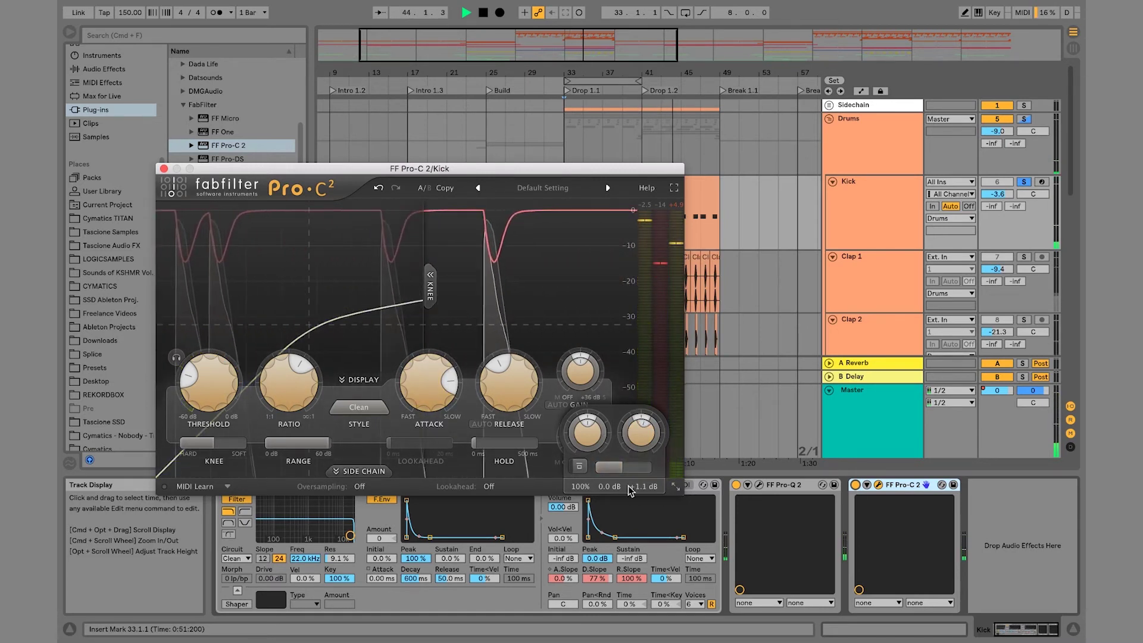
{"action": "key", "text": "space"}
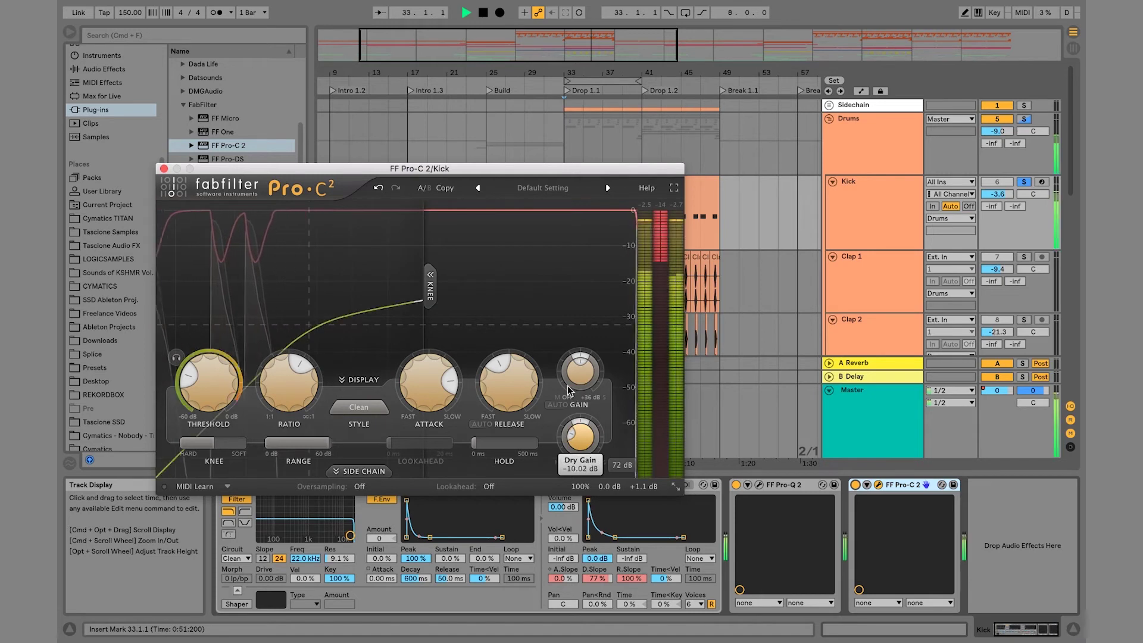
{"action": "left_click_drag", "start_coordinate": [580, 441], "coordinate": [581, 466]}
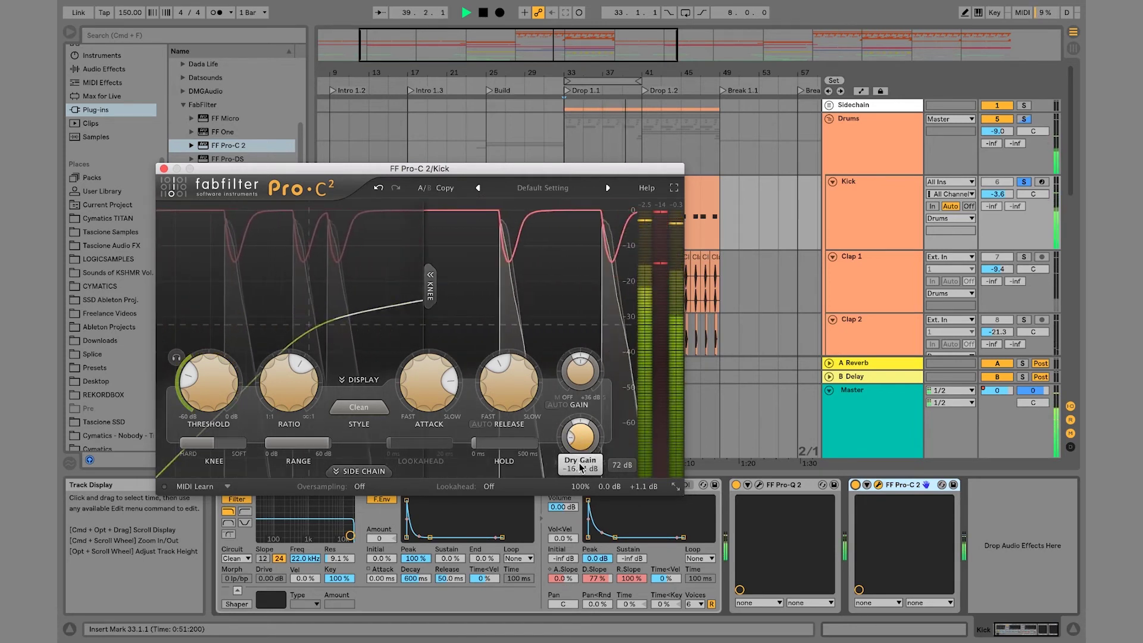
{"action": "left_click", "coordinate": [855, 485]}
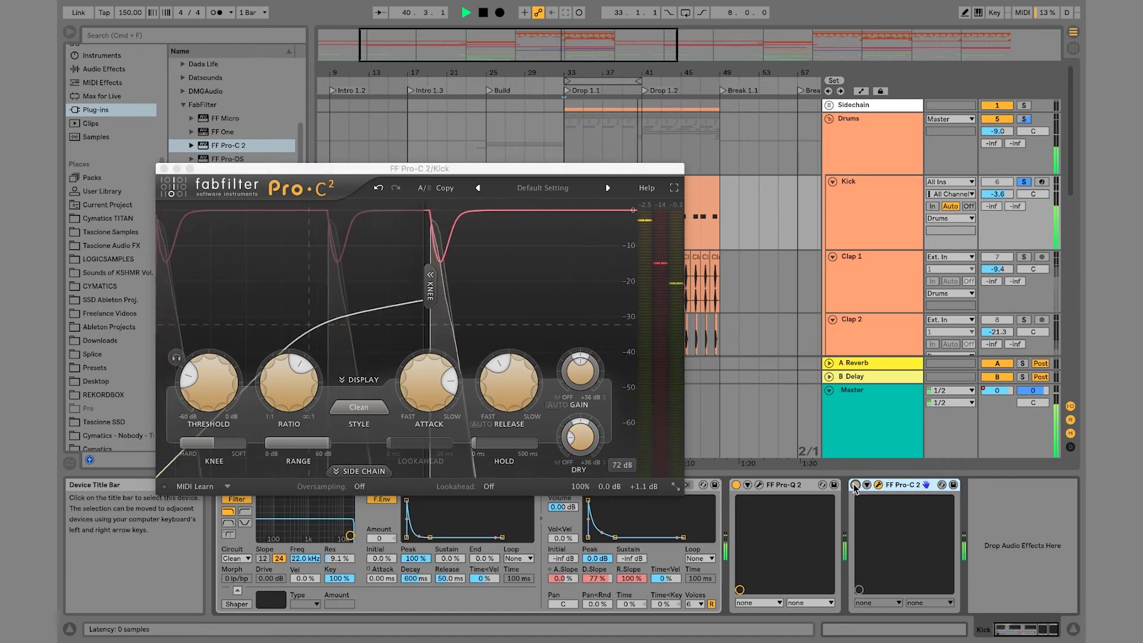
{"action": "left_click", "coordinate": [856, 485]}
{"action": "key", "text": "space"}
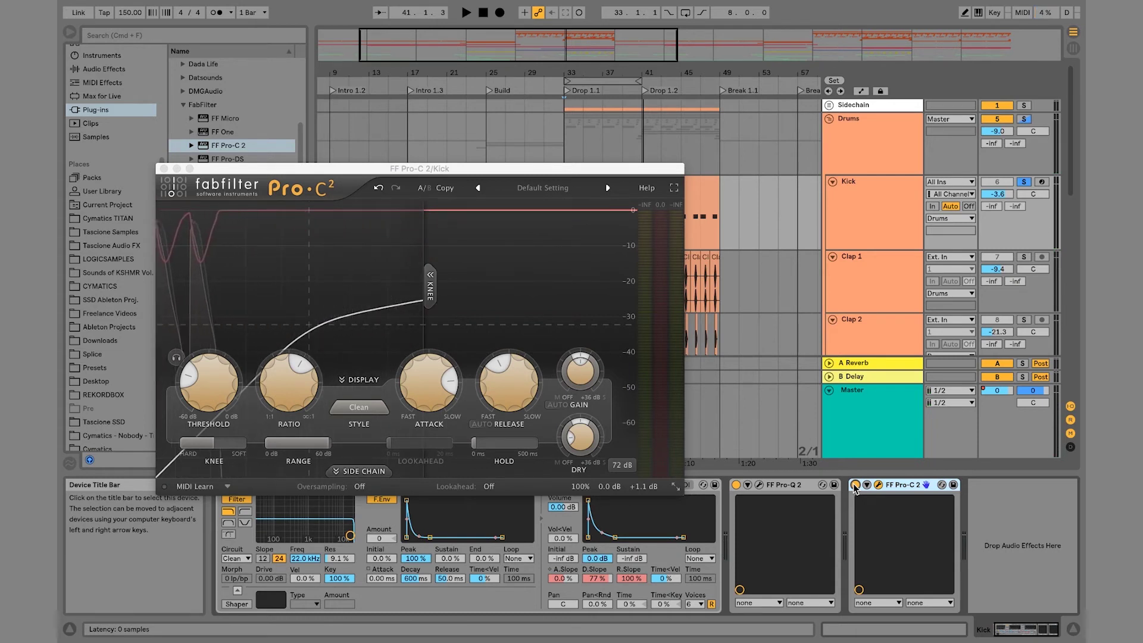
{"action": "key", "text": "space"}
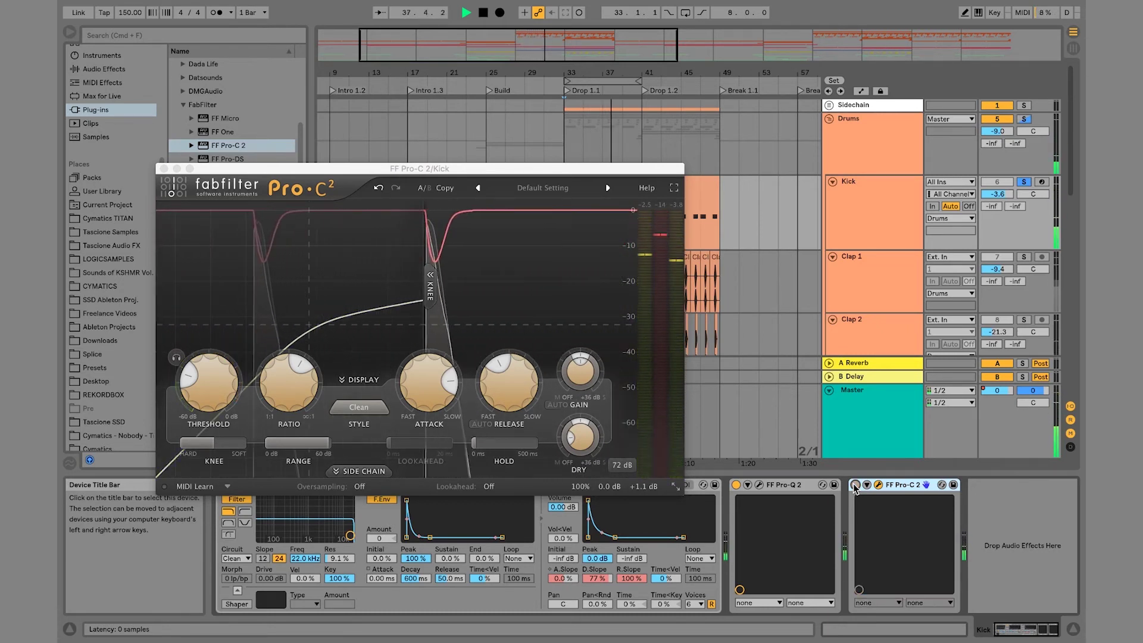
{"action": "left_click", "coordinate": [855, 485]}
- Lower the Kick compressor's mix to about 70%, comparing it bypassed and active
{"action": "key", "text": "space"}
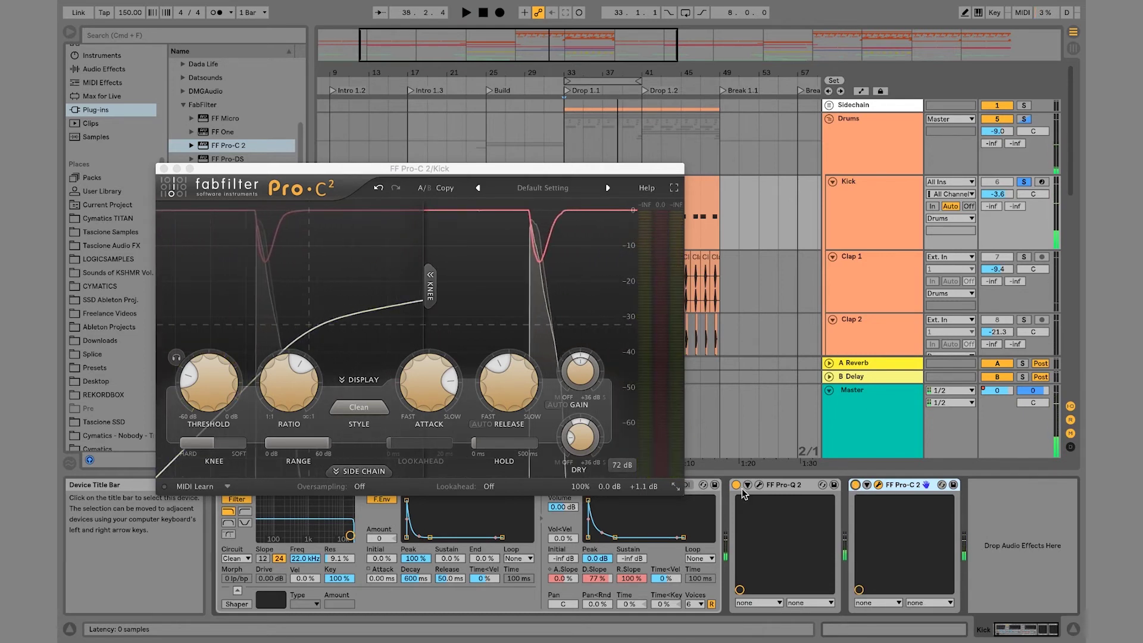
{"action": "left_click", "coordinate": [580, 486]}
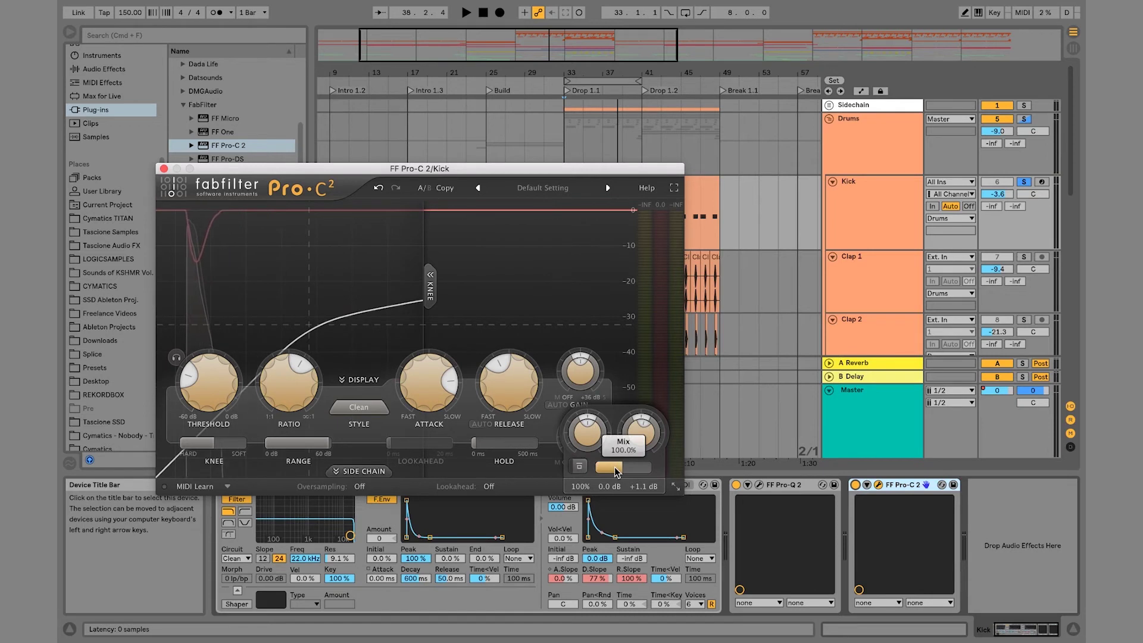
{"action": "key", "text": "space"}
{"action": "left_click_drag", "start_coordinate": [615, 467], "coordinate": [582, 473]}
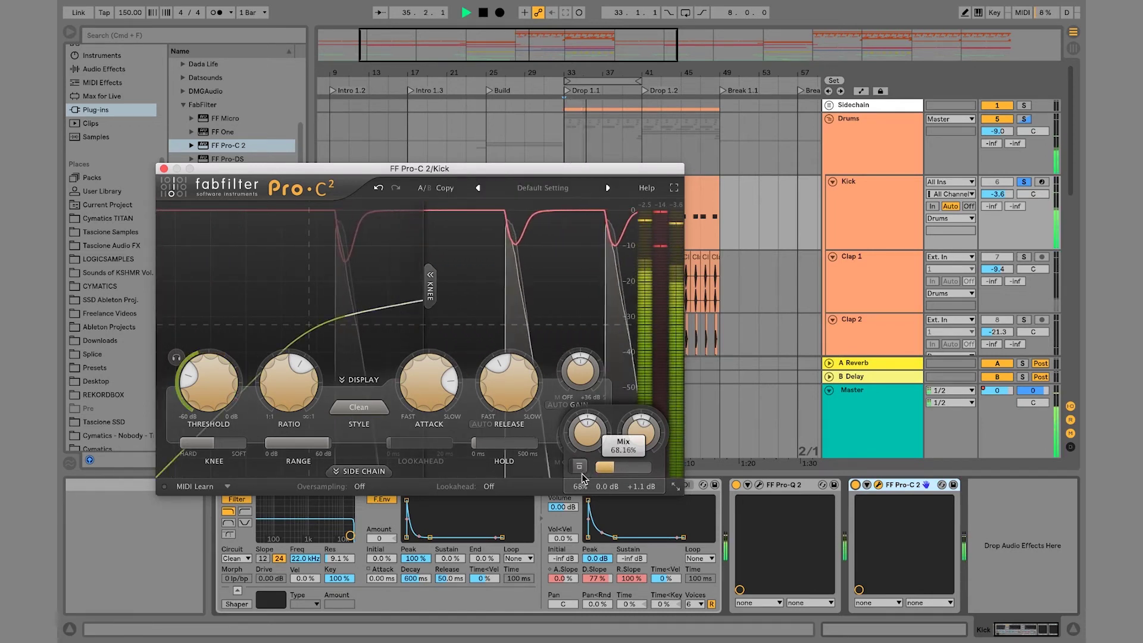
{"action": "left_click", "coordinate": [856, 485]}
{"action": "left_click", "coordinate": [856, 485]}
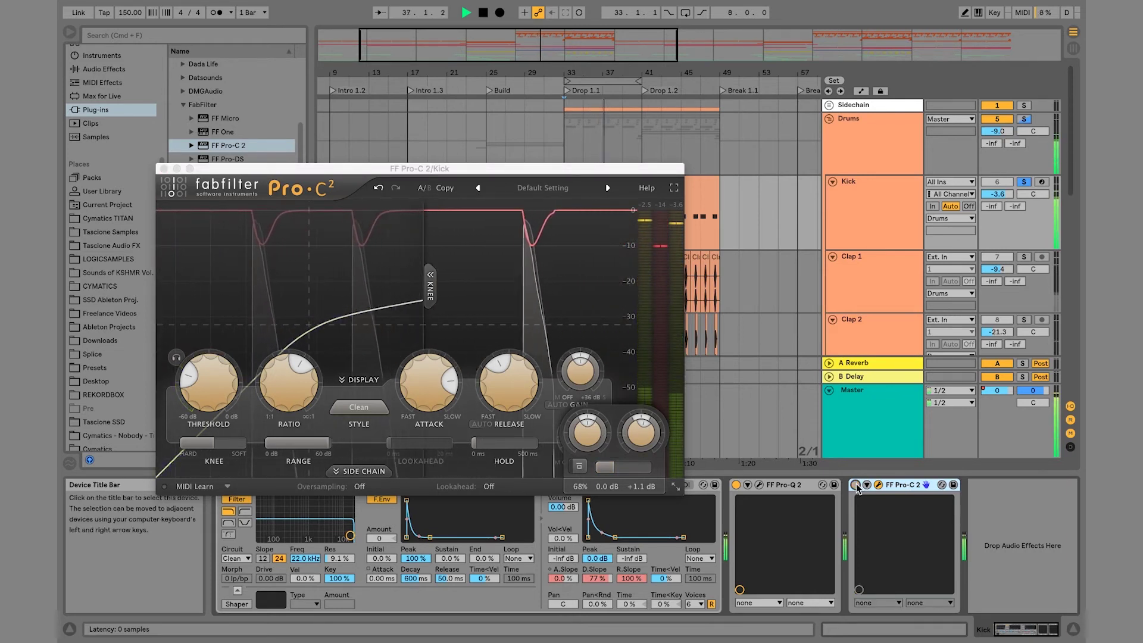
{"action": "left_click", "coordinate": [602, 468]}
{"action": "left_click_drag", "start_coordinate": [602, 468], "coordinate": [595, 473]}
{"action": "key", "text": "space"}
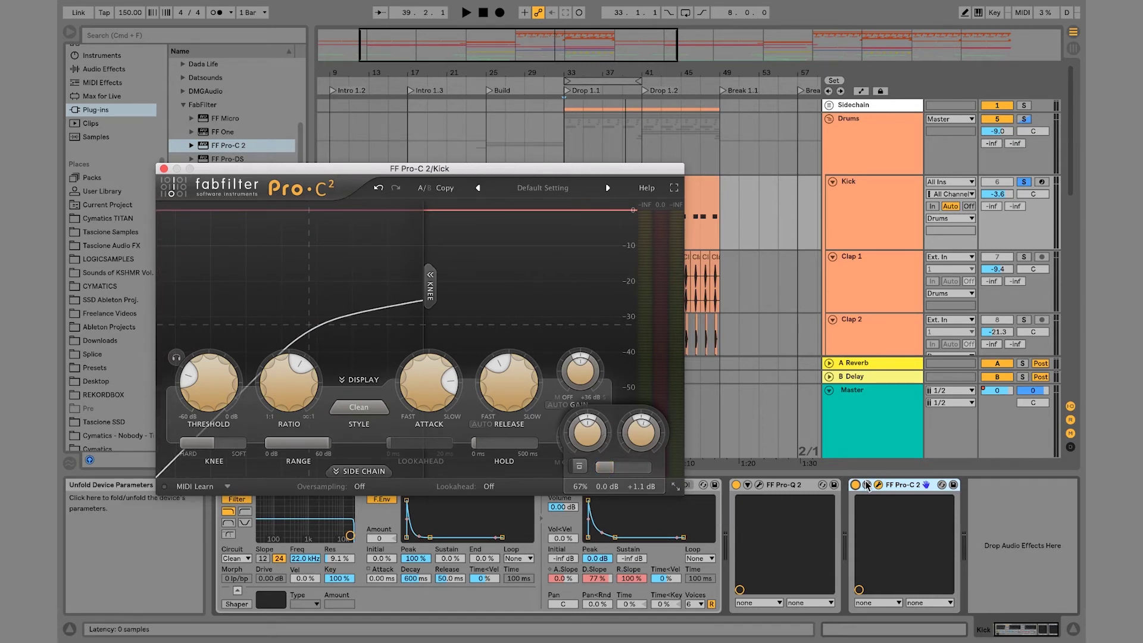
- Raise the Kick track volume to -1.6 dB and close the compressor window
{"action": "left_click", "coordinate": [1026, 119]}
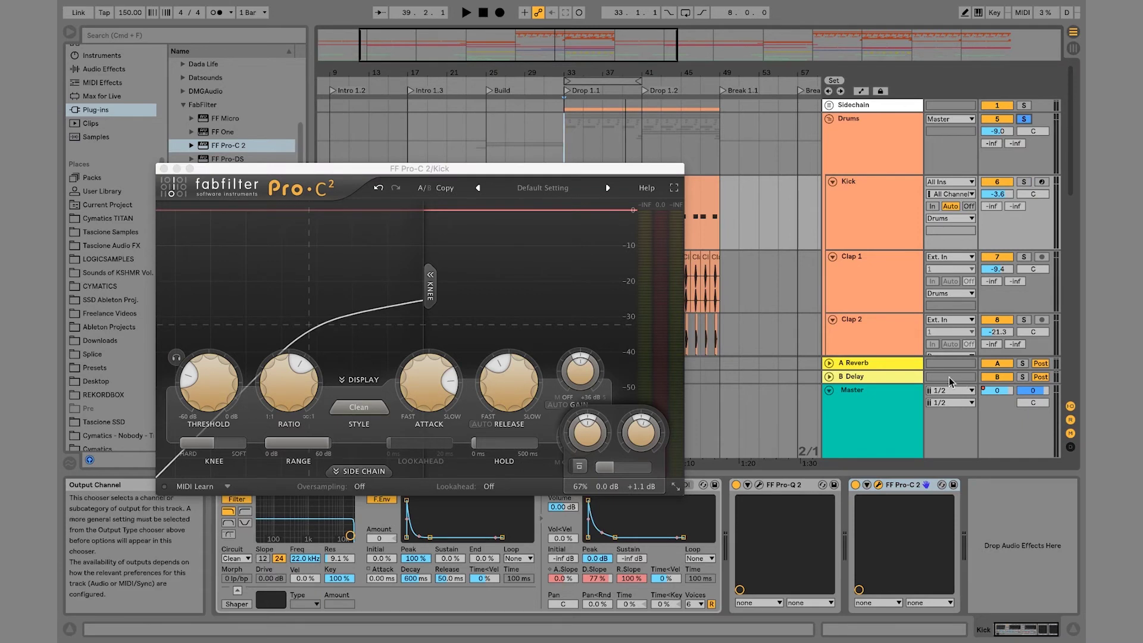
{"action": "key", "text": "space"}
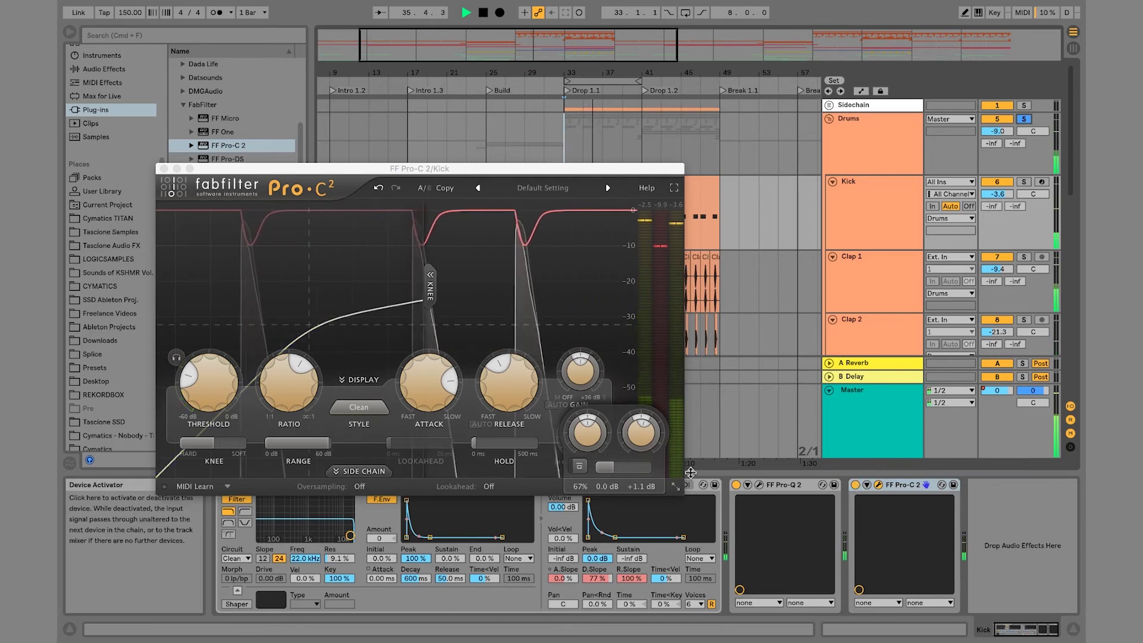
{"action": "mouse_move", "coordinate": [618, 469]}
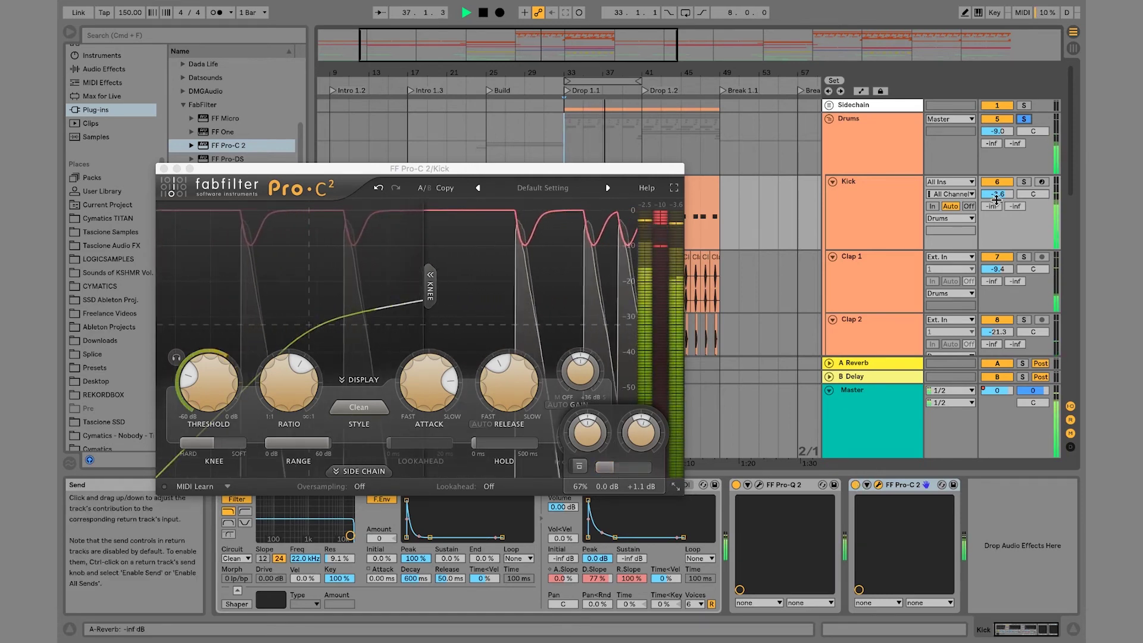
{"action": "left_click_drag", "start_coordinate": [997, 204], "coordinate": [997, 198]}
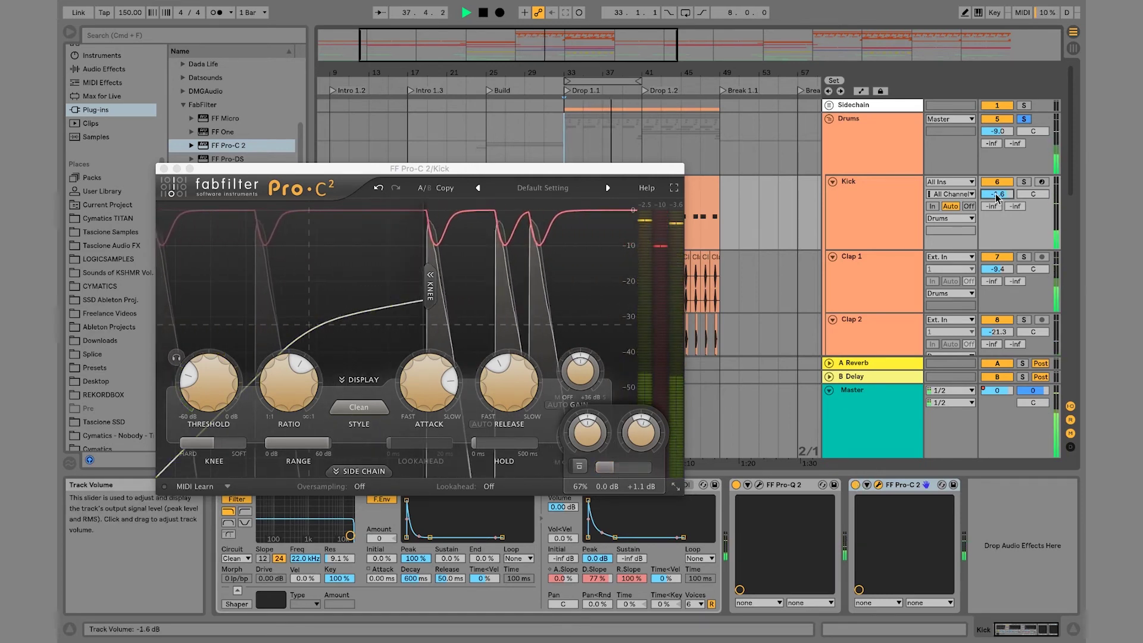
{"action": "left_click", "coordinate": [165, 169]}
{"action": "key", "text": "space"}
- Load FF Pro-L onto the Kick and raise its gain to about +3.5 dB
{"action": "left_click", "coordinate": [222, 186]}
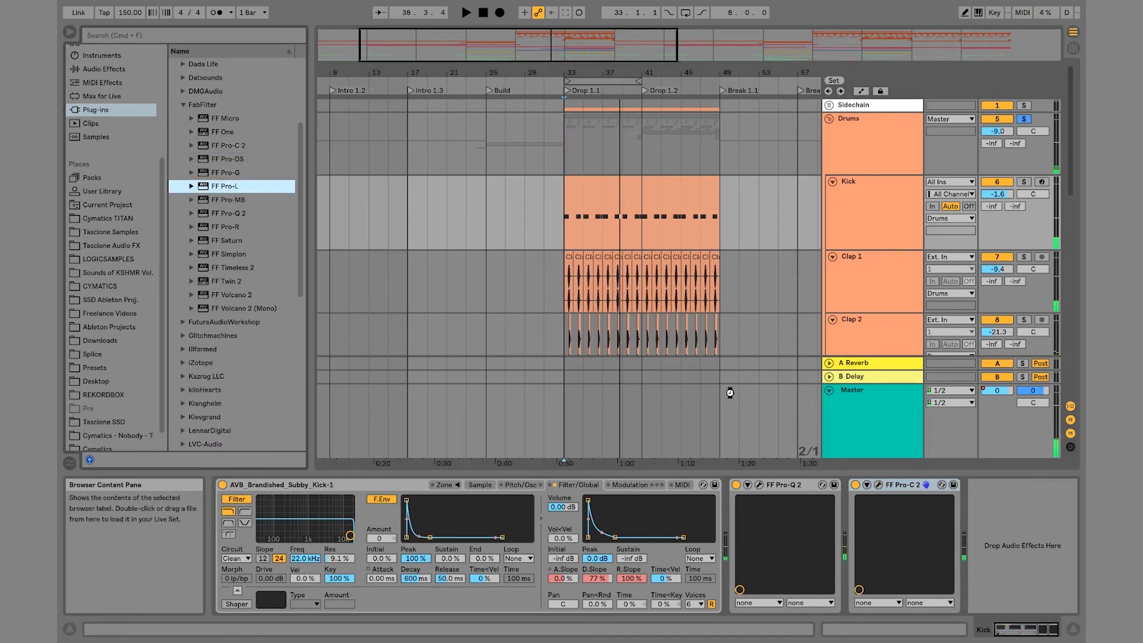
{"action": "key", "text": "space"}
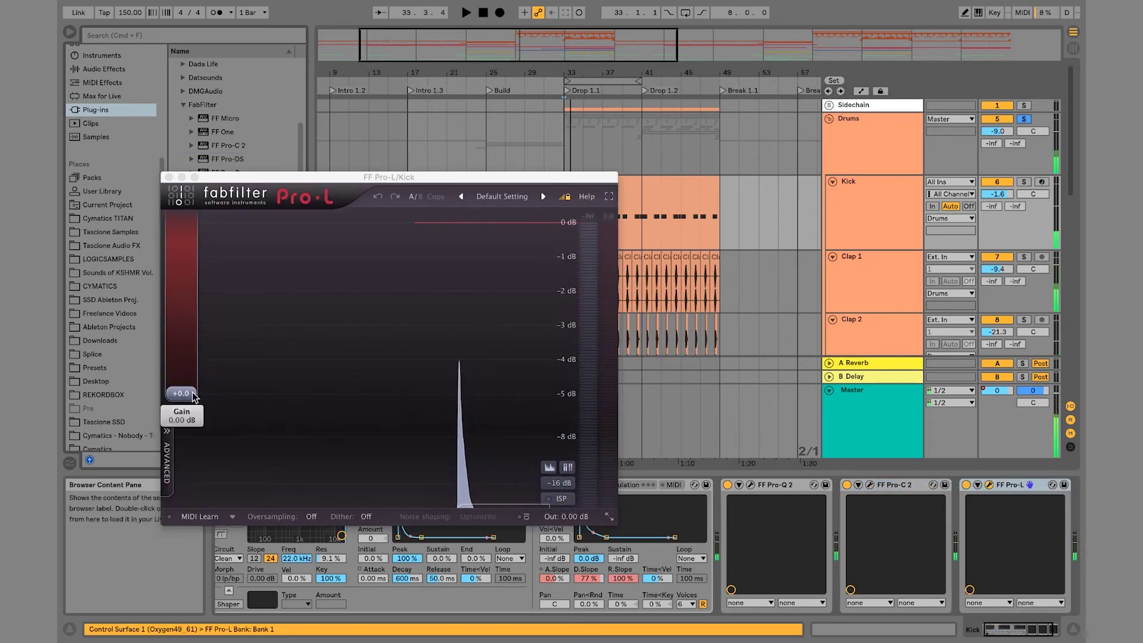
{"action": "left_click_drag", "start_coordinate": [188, 396], "coordinate": [174, 373]}
- Group the Kick's Pro-Q 2, Pro-C 2 and Pro-L into one rack with Cmd+G
{"action": "left_click", "coordinate": [828, 500]}
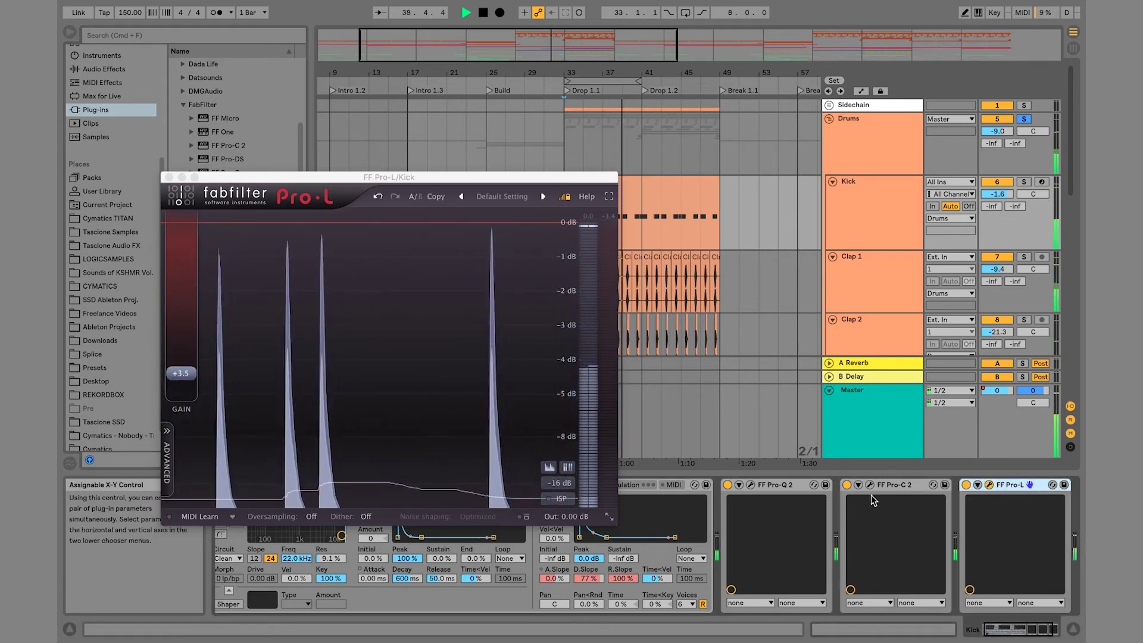
{"action": "left_click", "coordinate": [792, 487]}
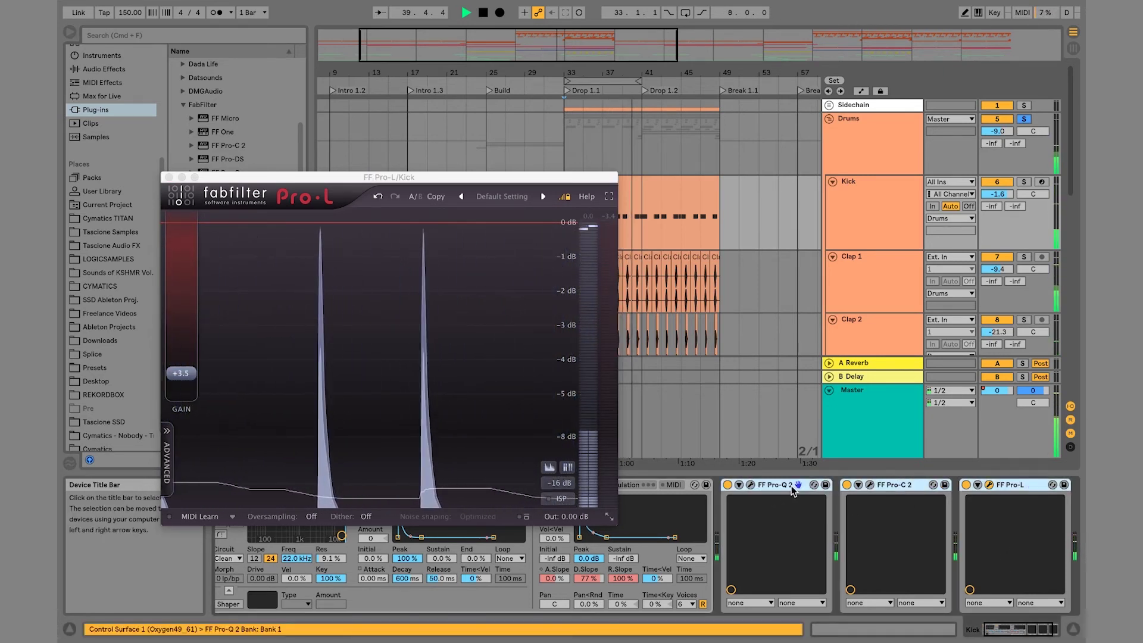
{"action": "key", "text": "super+g"}
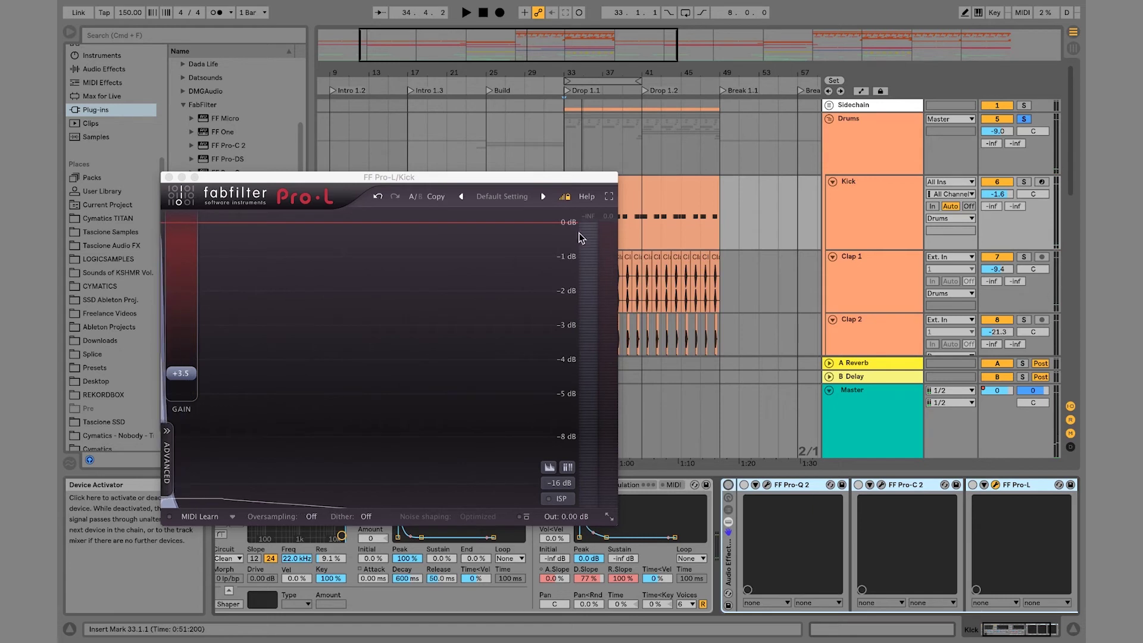
- Close Pro-L, glance at the Kick's Pro-Q 2 curve, then close that window too
{"action": "left_click", "coordinate": [169, 178]}
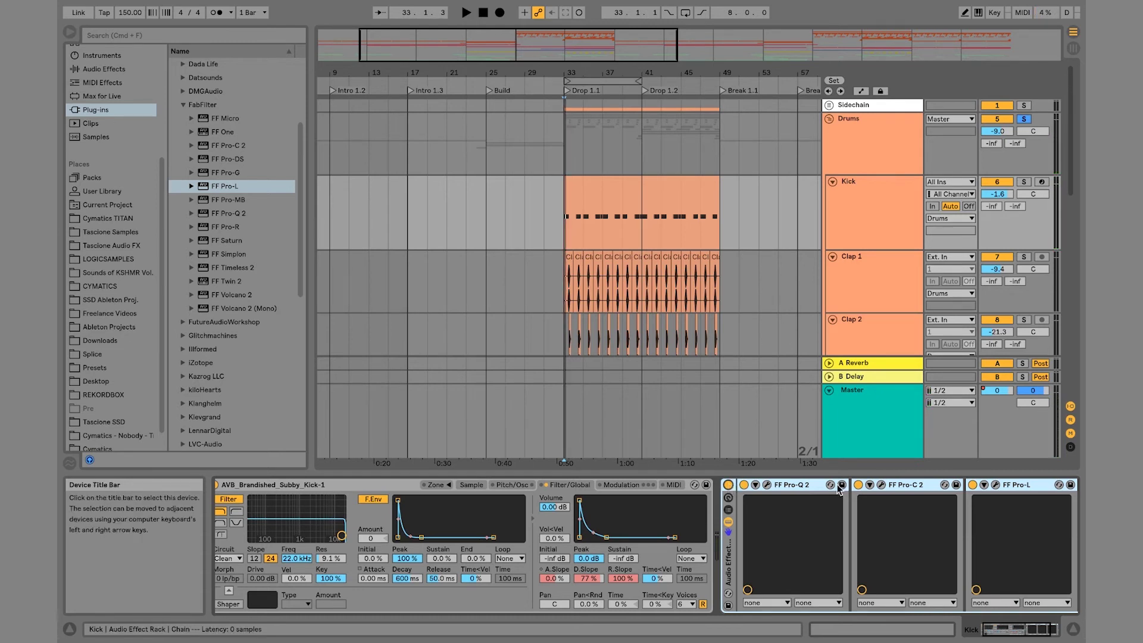
{"action": "left_click", "coordinate": [768, 485]}
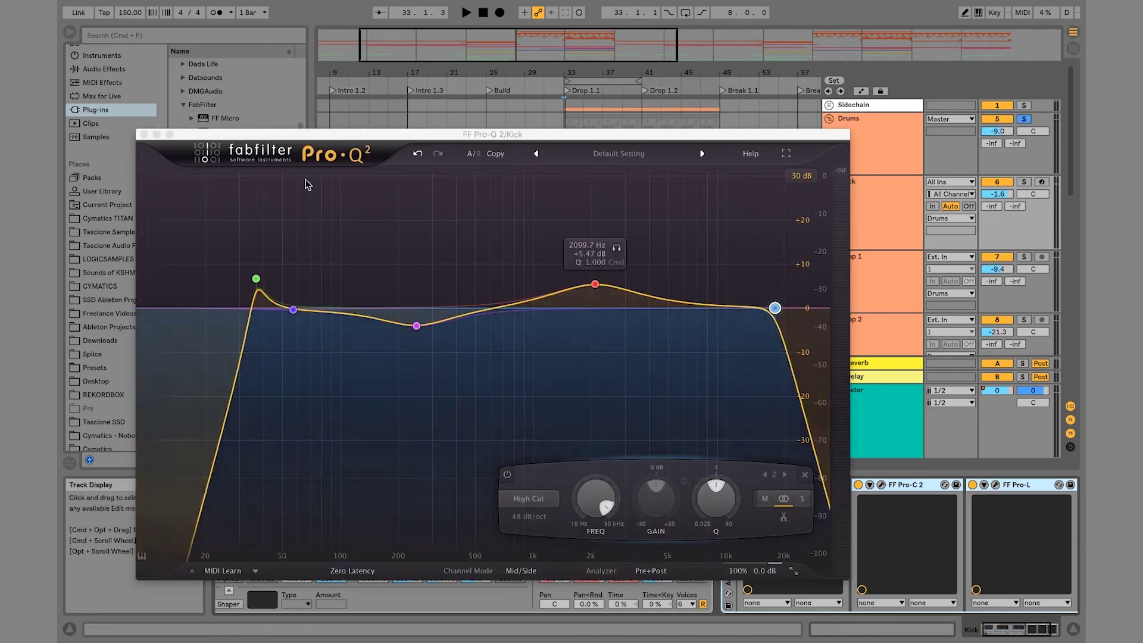
{"action": "left_click", "coordinate": [144, 135]}
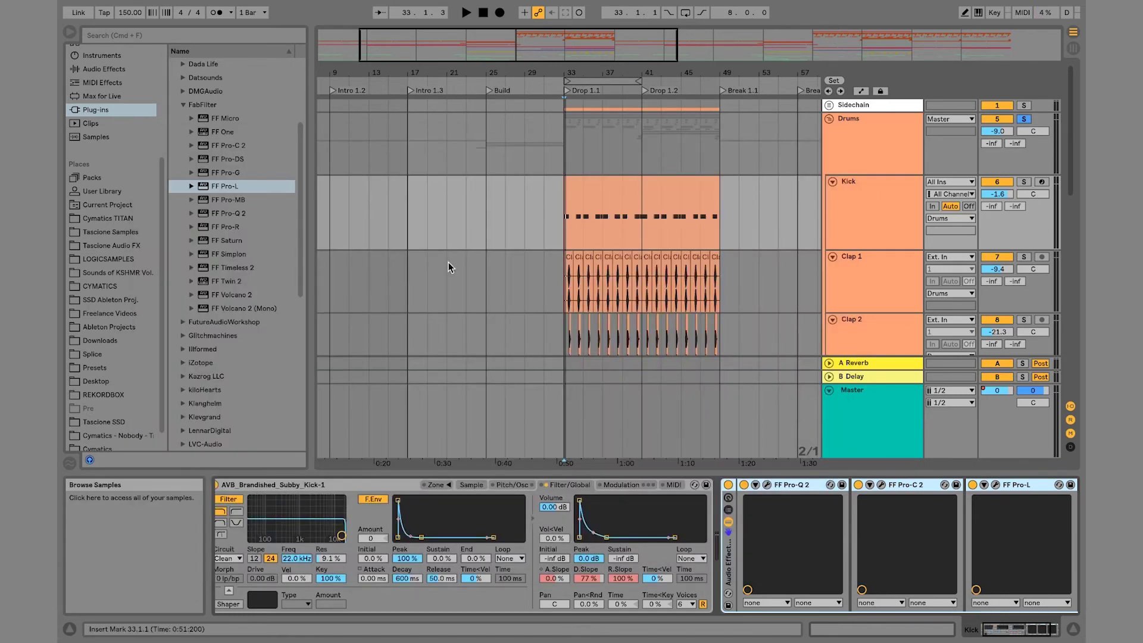
- Reopen Pro-C 2 and set threshold about -48.9 dB with ratio about 9.8:1
{"action": "left_click", "coordinate": [881, 485]}
{"action": "key", "text": "space"}
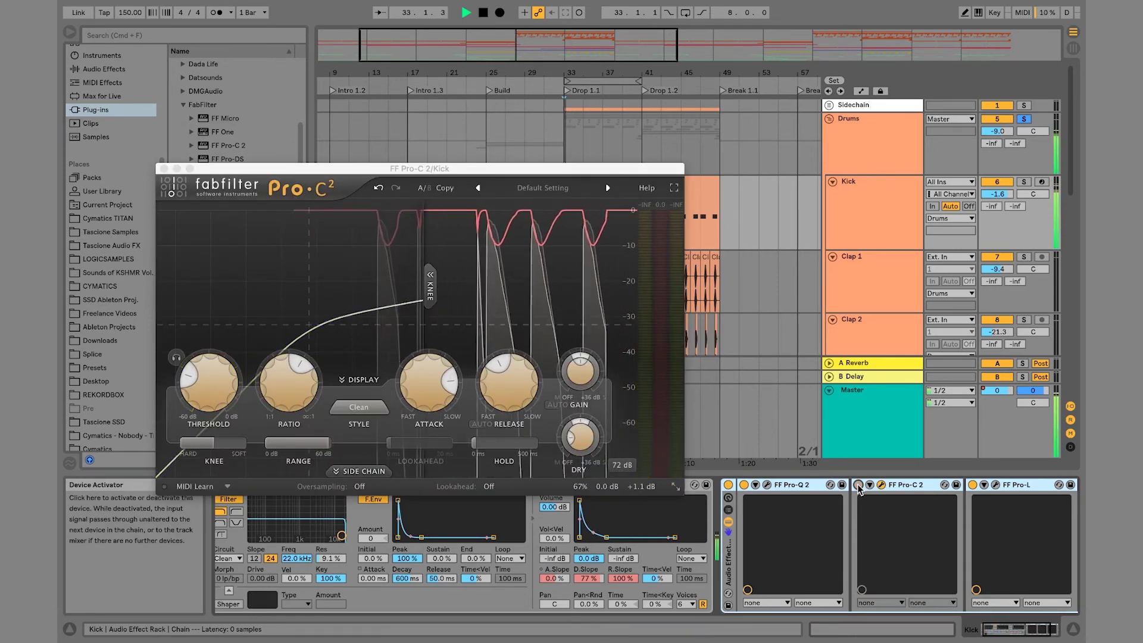
{"action": "key", "text": "space"}
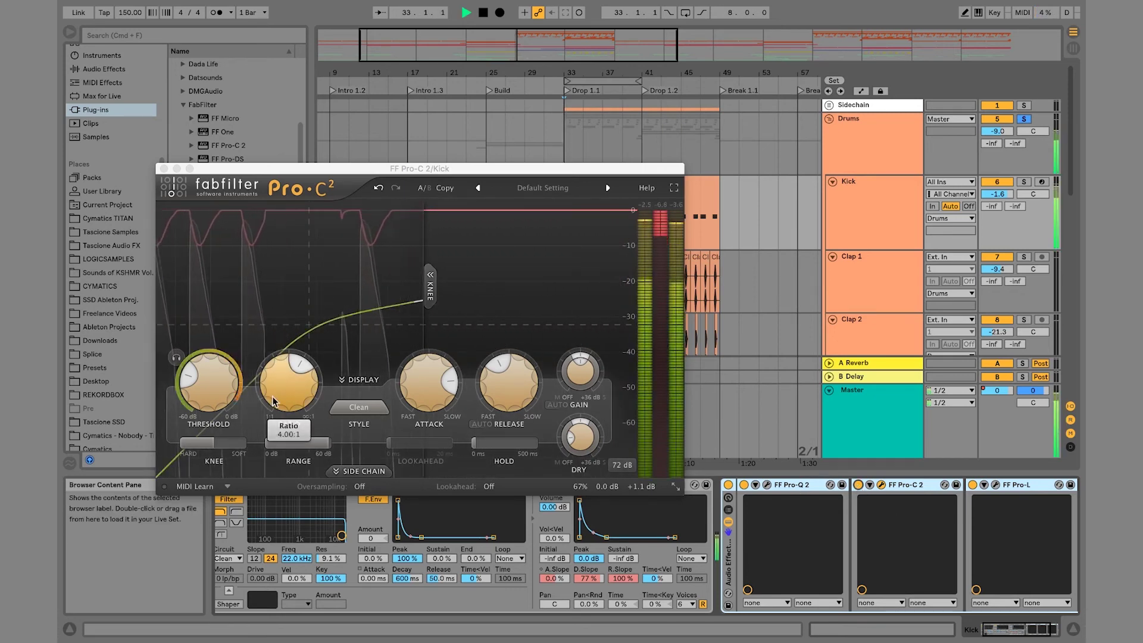
{"action": "left_click", "coordinate": [217, 401]}
{"action": "left_click_drag", "start_coordinate": [217, 402], "coordinate": [204, 425]}
{"action": "key", "text": "space"}
{"action": "left_click_drag", "start_coordinate": [288, 383], "coordinate": [286, 346]}
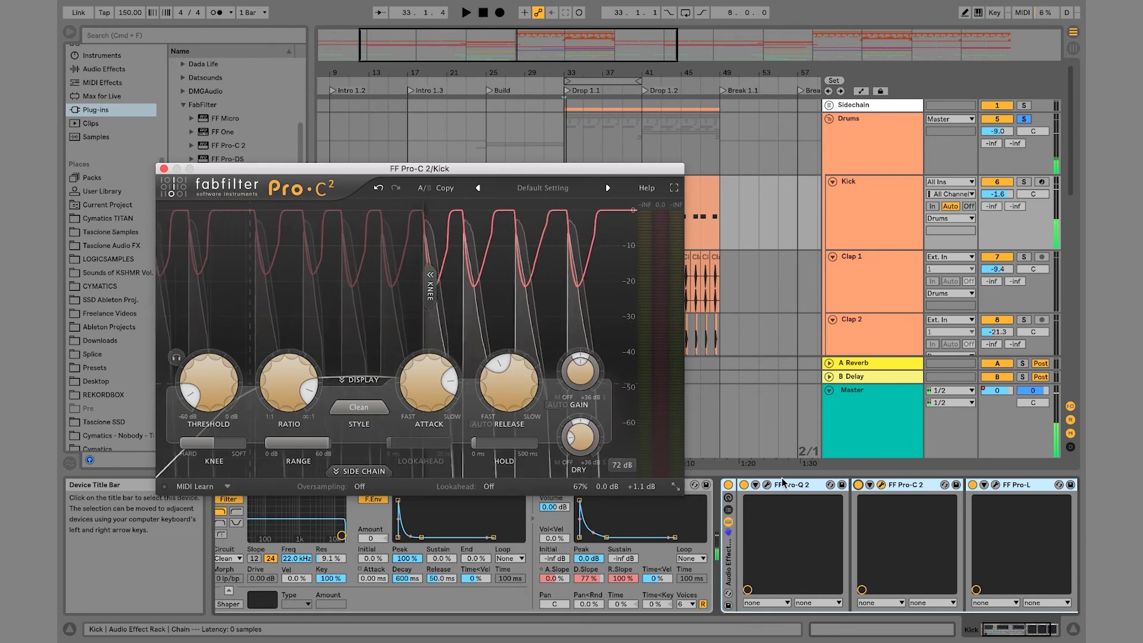
{"action": "key", "text": "space"}
{"action": "key", "text": "space"}
- Raise the dry signal to about -2.2 dB and lower wet gain to about +6.7 dB
{"action": "left_click_drag", "start_coordinate": [569, 449], "coordinate": [572, 411]}
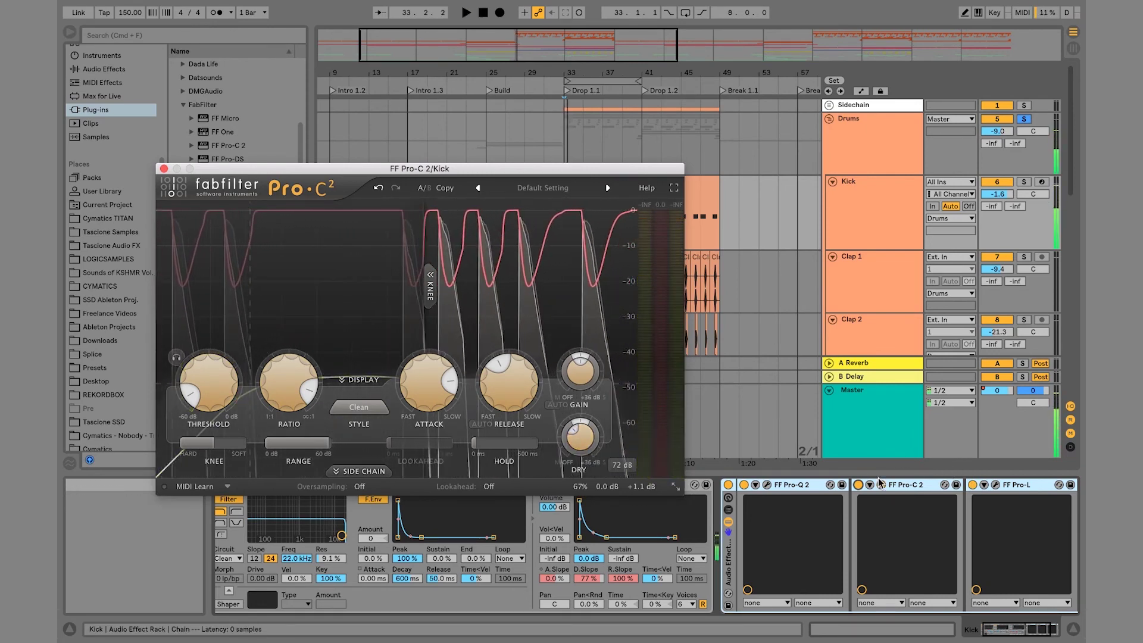
{"action": "left_click", "coordinate": [859, 485]}
{"action": "left_click", "coordinate": [859, 485]}
{"action": "key", "text": "space"}
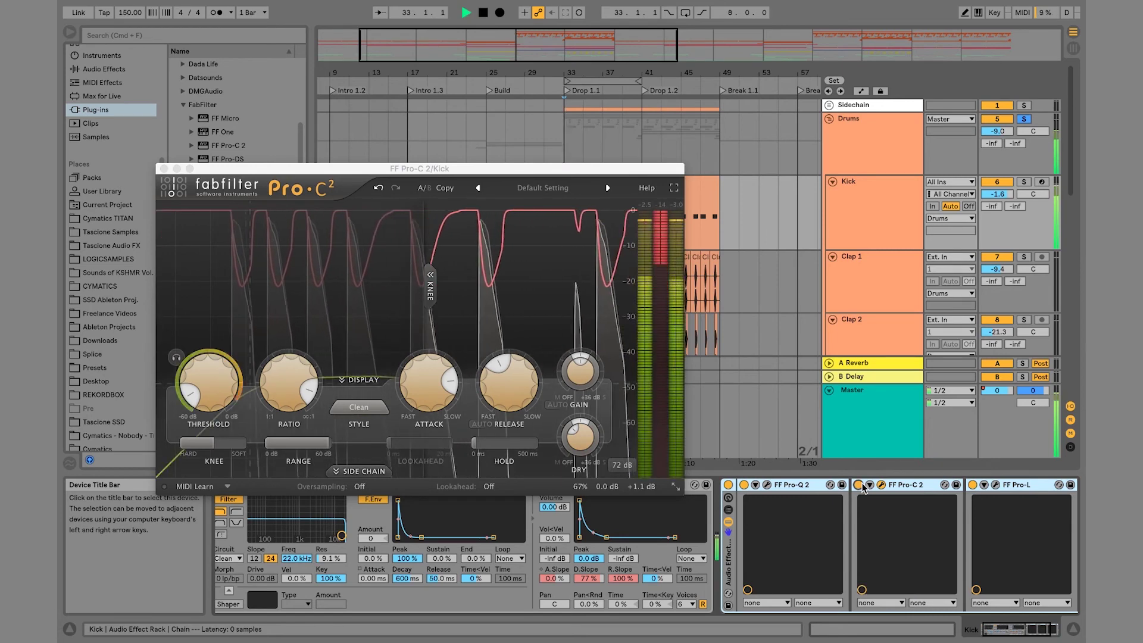
{"action": "left_click", "coordinate": [581, 437]}
{"action": "key", "text": "space"}
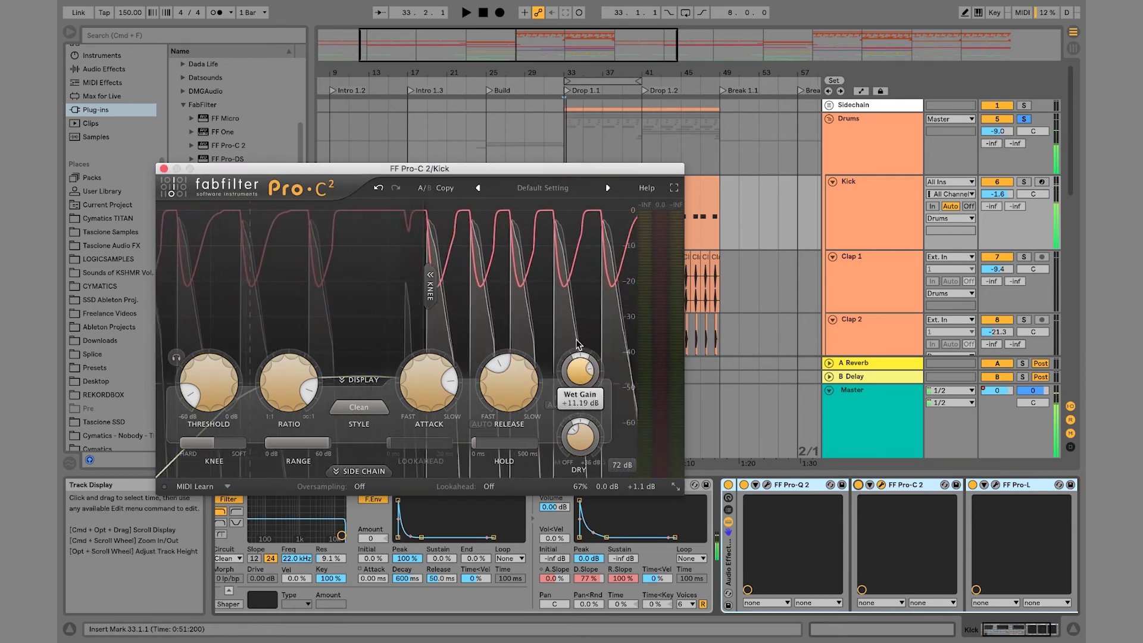
{"action": "key", "text": "space"}
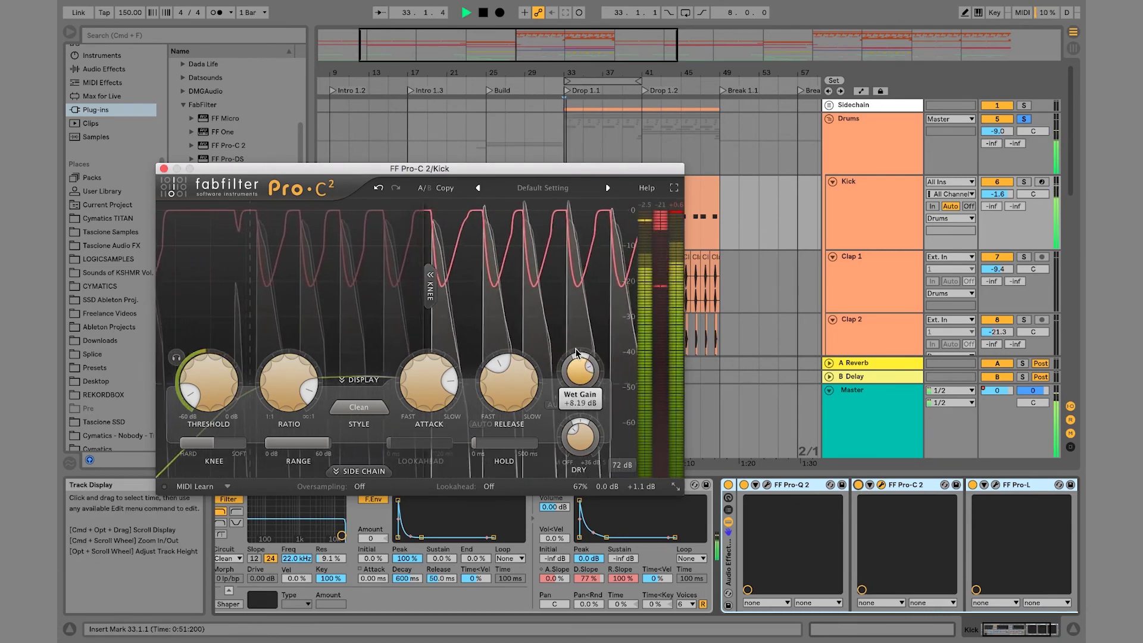
{"action": "left_click_drag", "start_coordinate": [577, 353], "coordinate": [573, 360]}
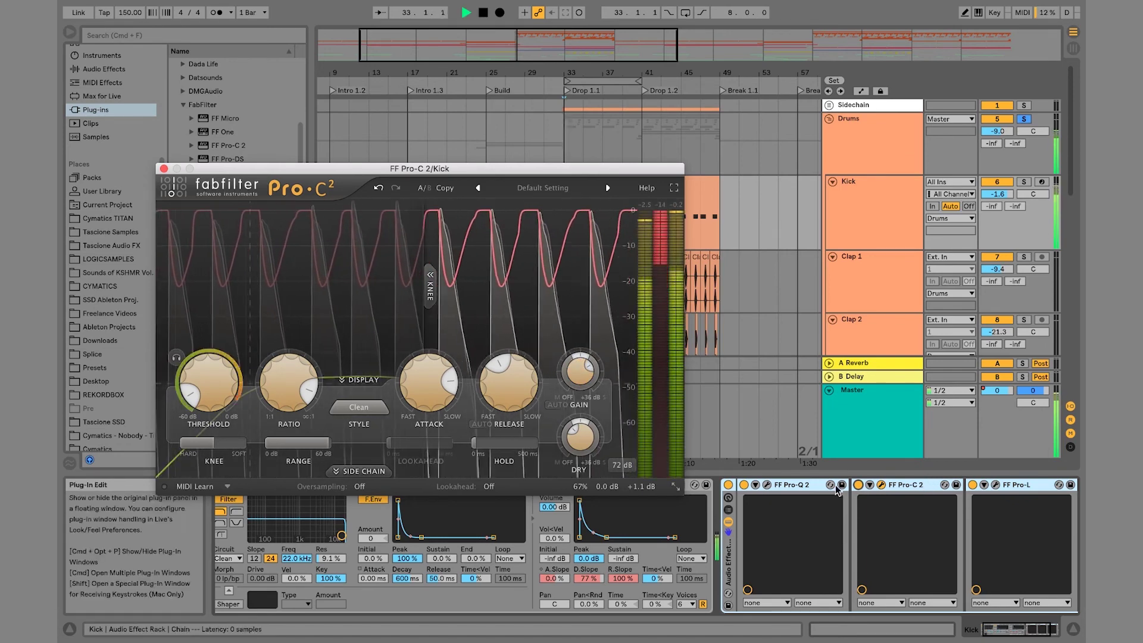
- Compare the kick with its effect rack bypassed and re-enabled during playback
{"action": "left_click", "coordinate": [728, 491]}
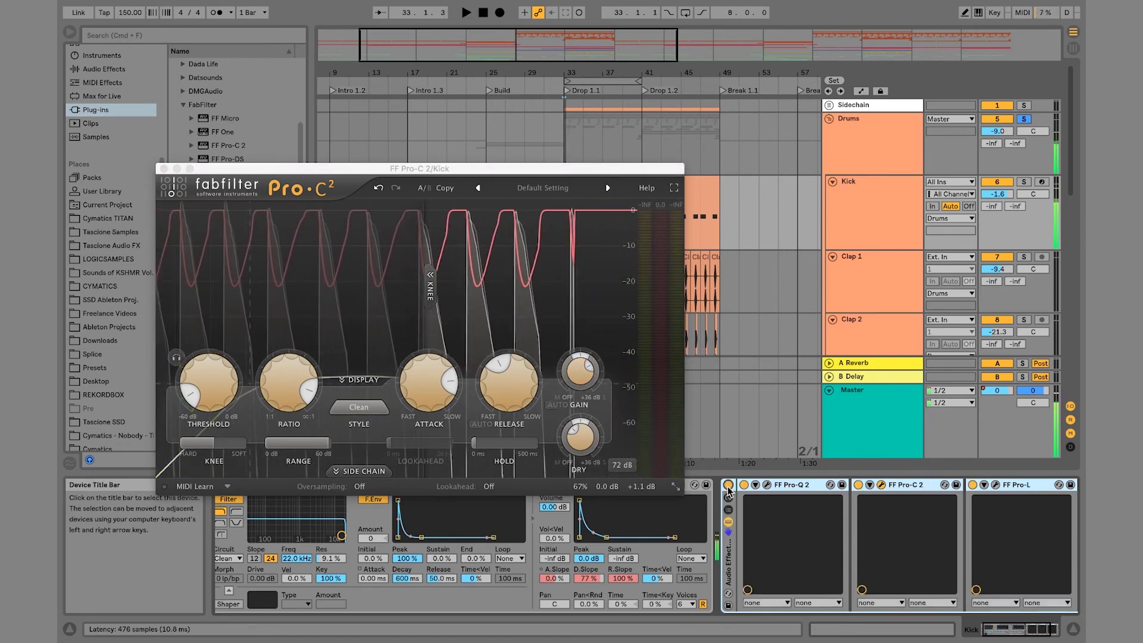
{"action": "key", "text": "space"}
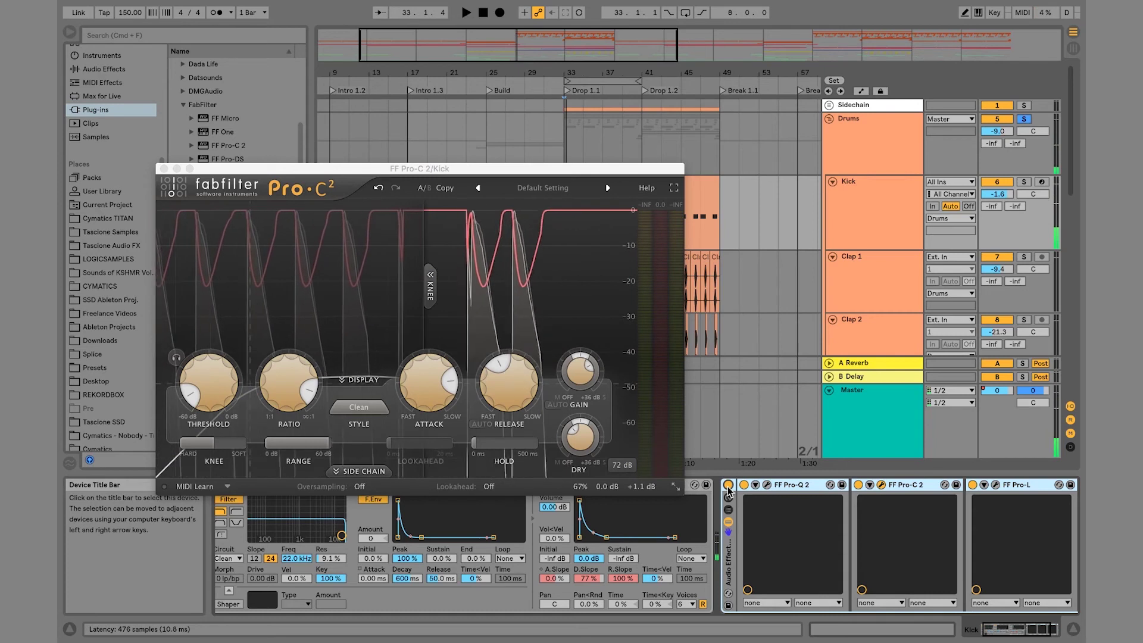
{"action": "left_click", "coordinate": [728, 485]}
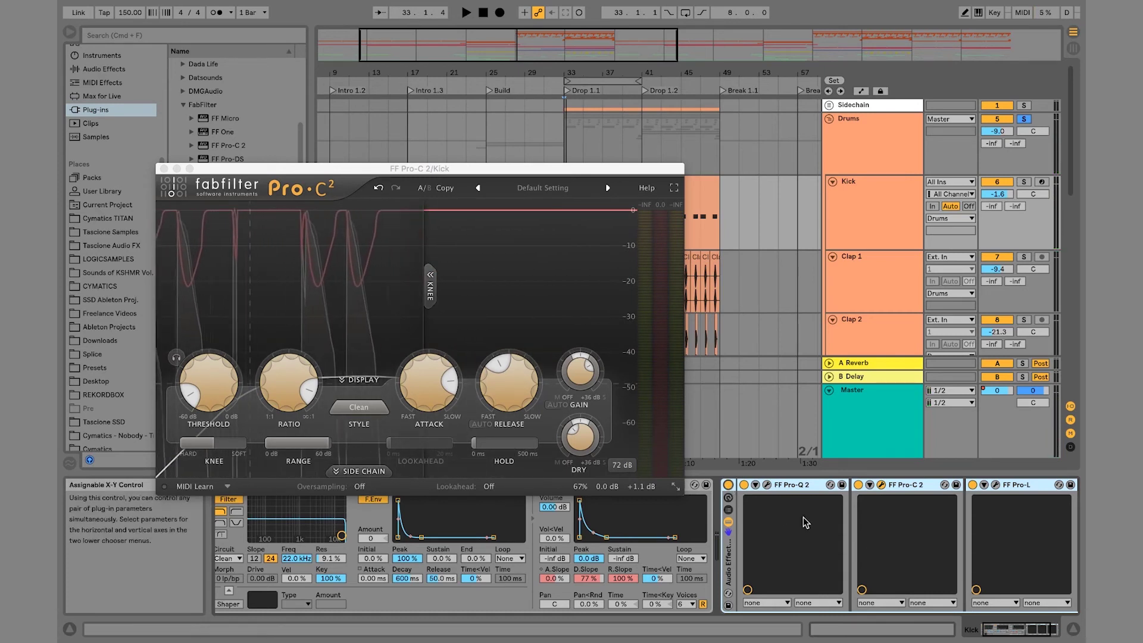
{"action": "key", "text": "space"}
{"action": "left_click", "coordinate": [729, 486]}
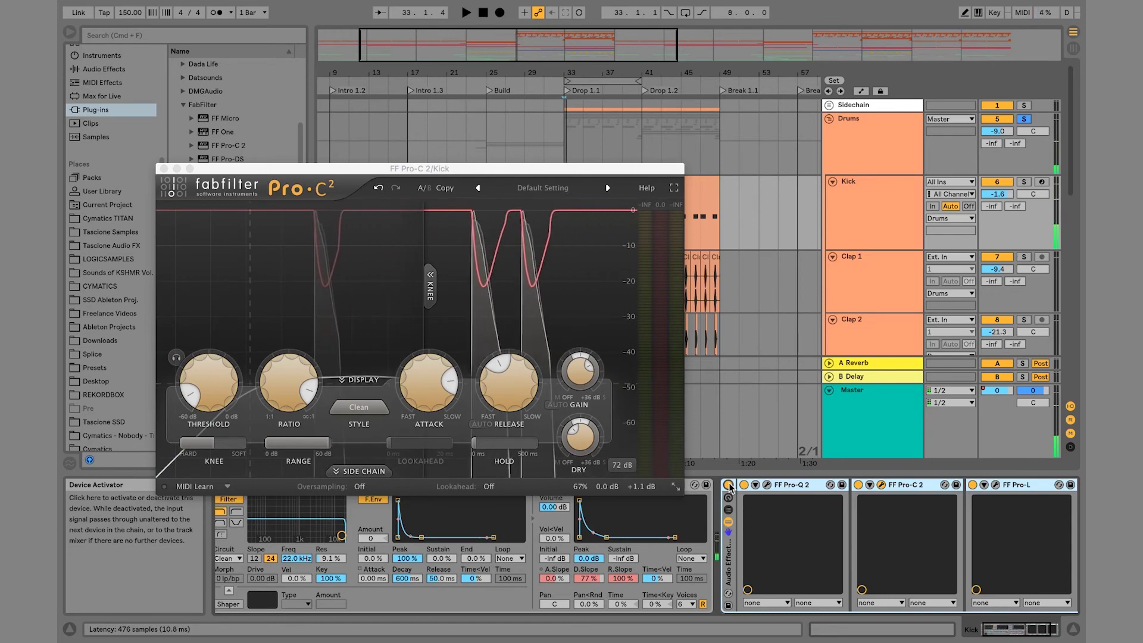
{"action": "key", "text": "space"}
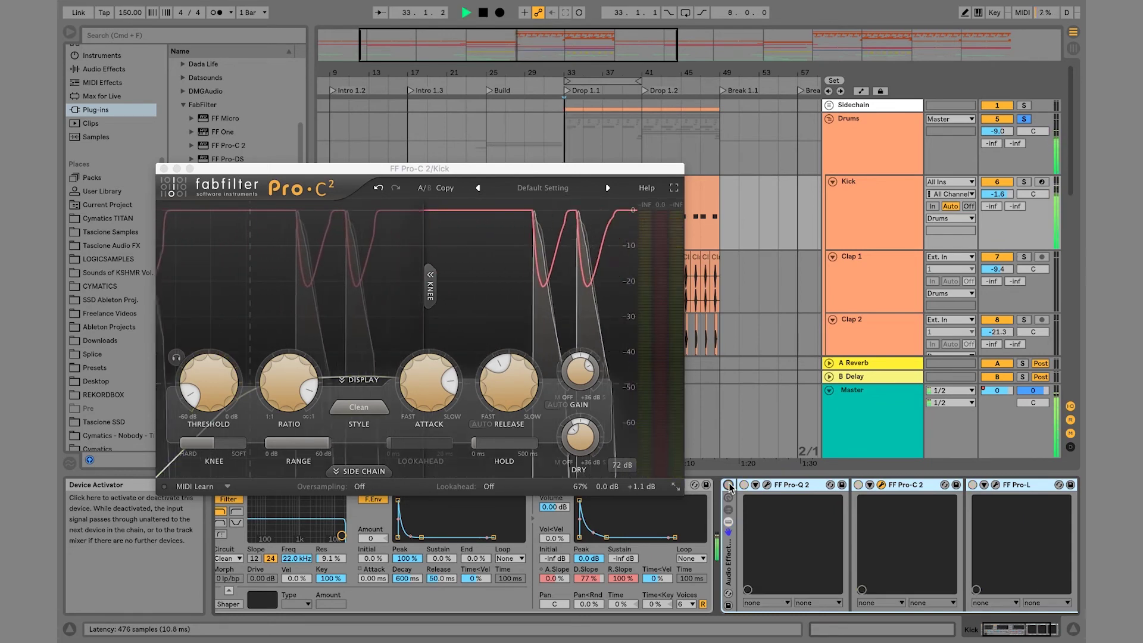
{"action": "key", "text": "space"}
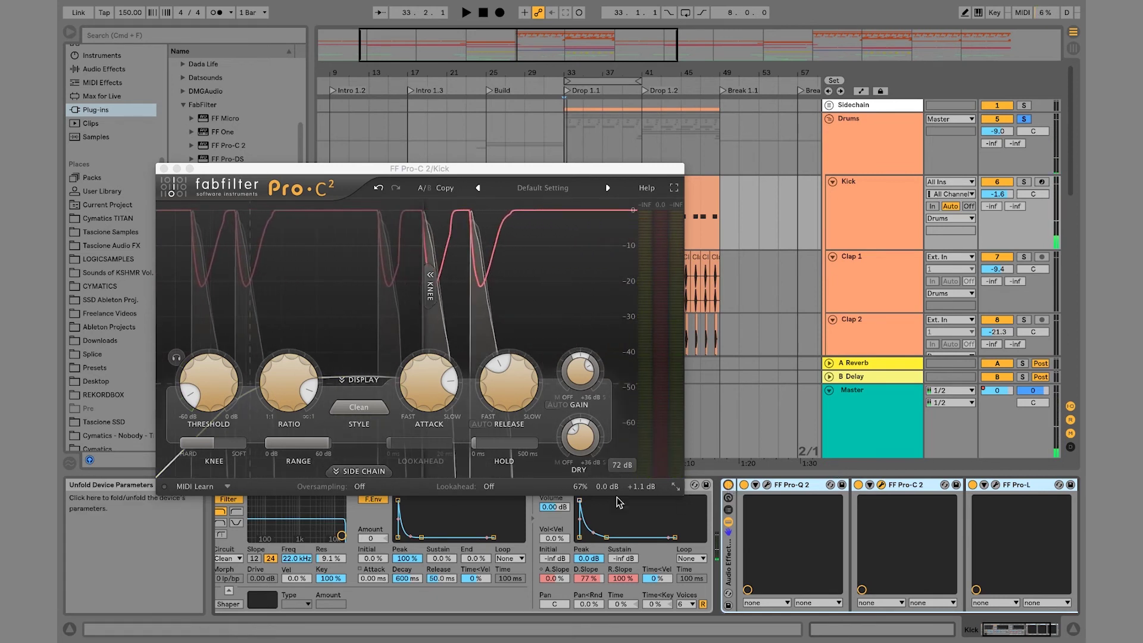
- Open the Pro-L limiter window and play to watch it limit
{"action": "mouse_move", "coordinate": [613, 471]}
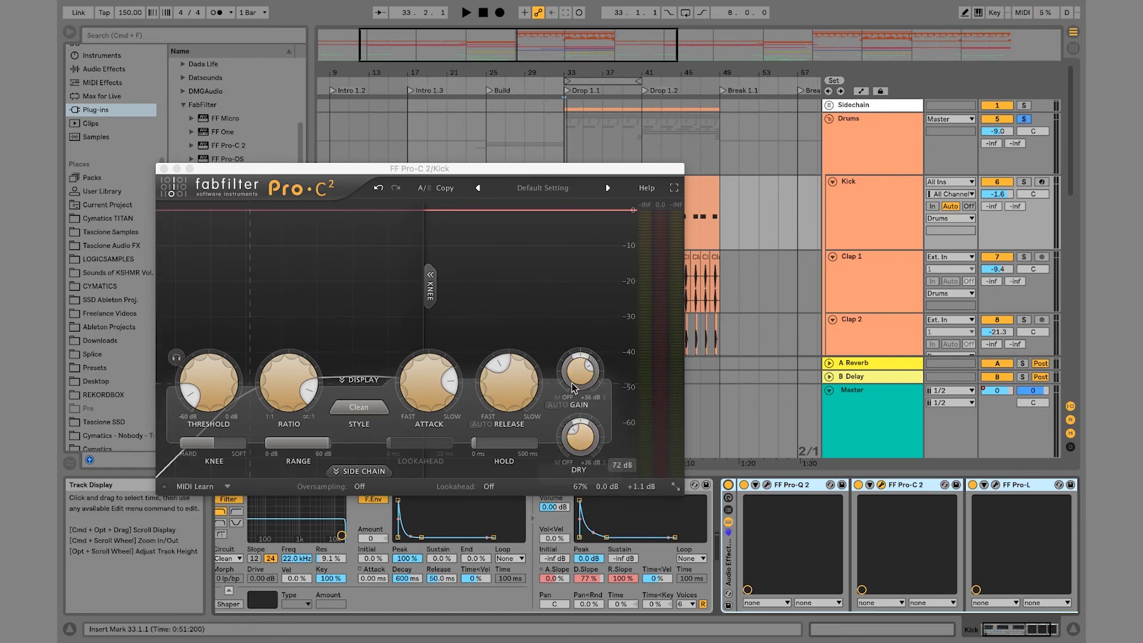
{"action": "left_click", "coordinate": [996, 485]}
{"action": "key", "text": "space"}
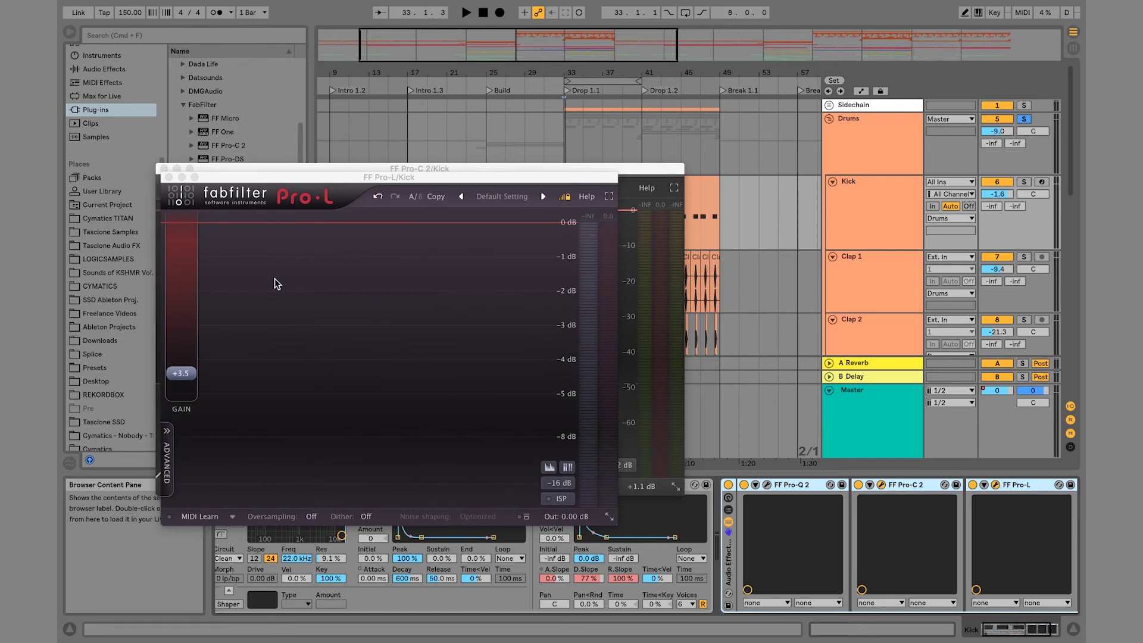
{"action": "mouse_move", "coordinate": [189, 377]}
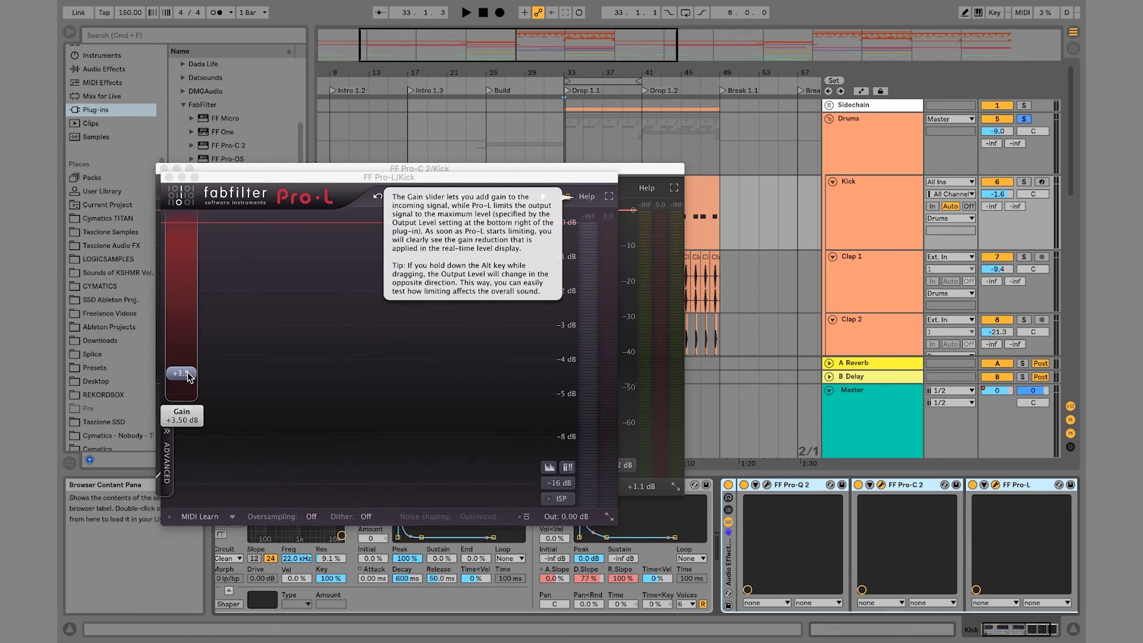
{"action": "left_click", "coordinate": [168, 177]}
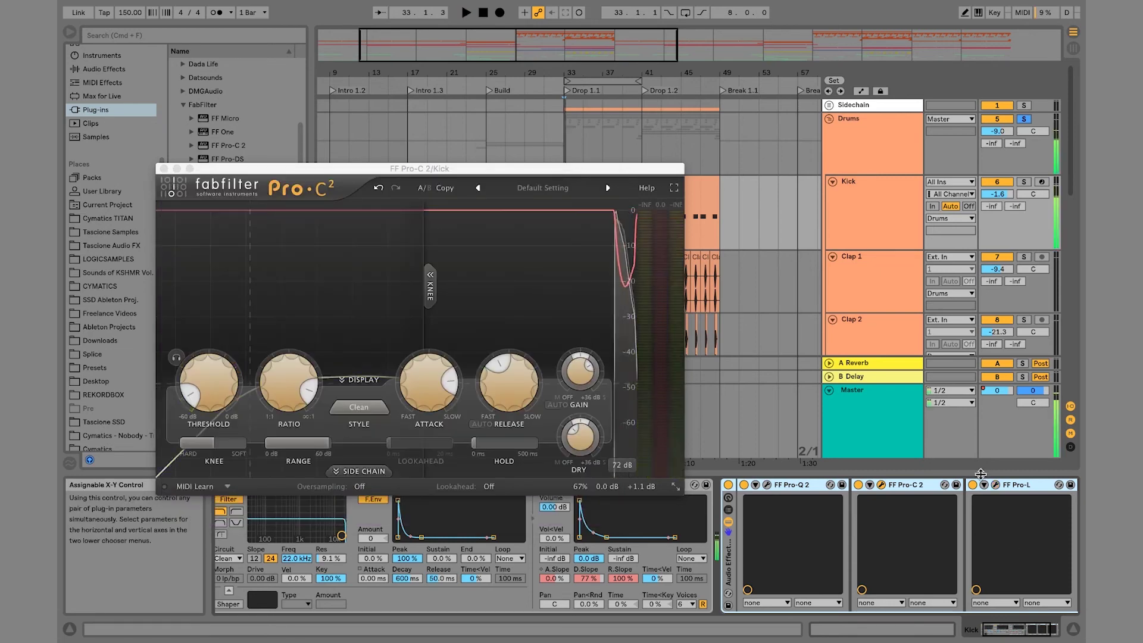
{"action": "key", "text": "space"}
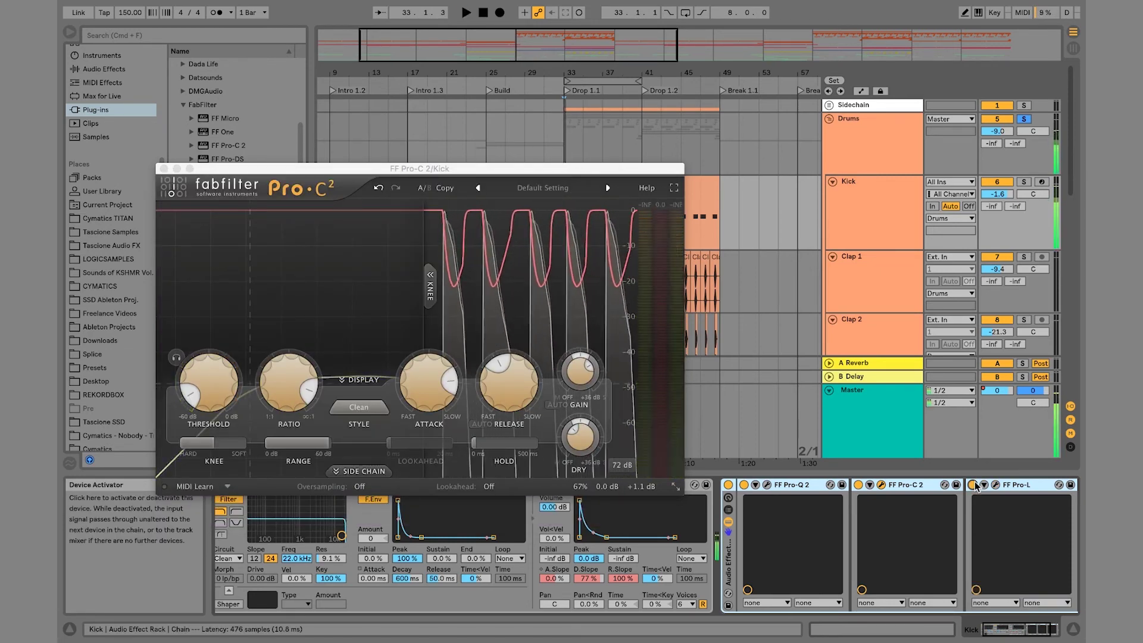
{"action": "left_click", "coordinate": [973, 484]}
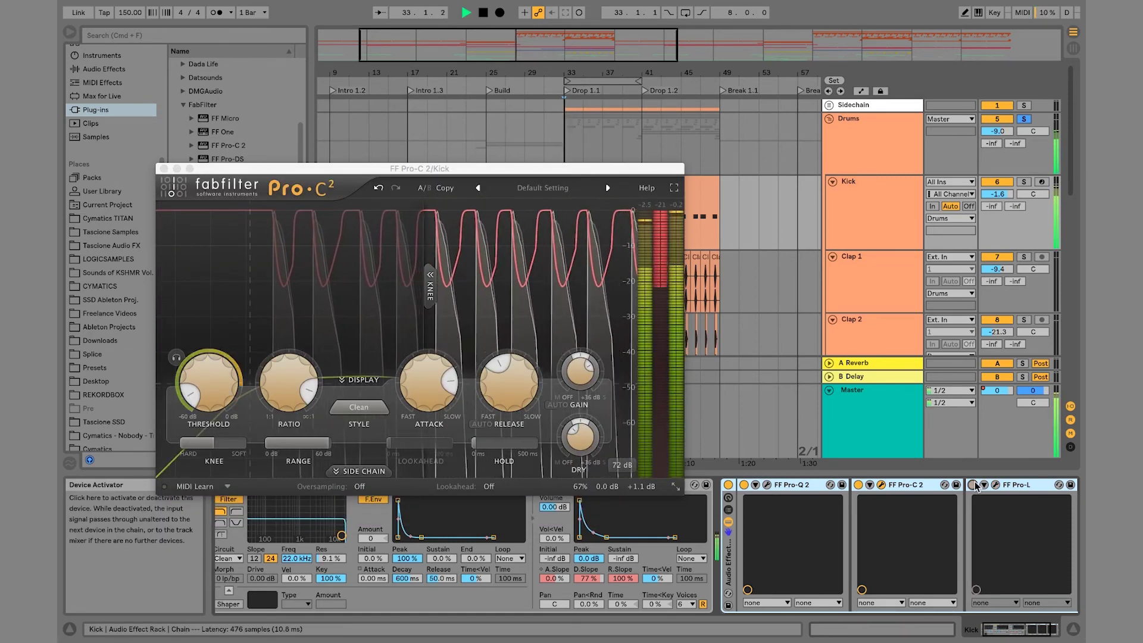
{"action": "left_click", "coordinate": [972, 485]}
{"action": "key", "text": "space"}
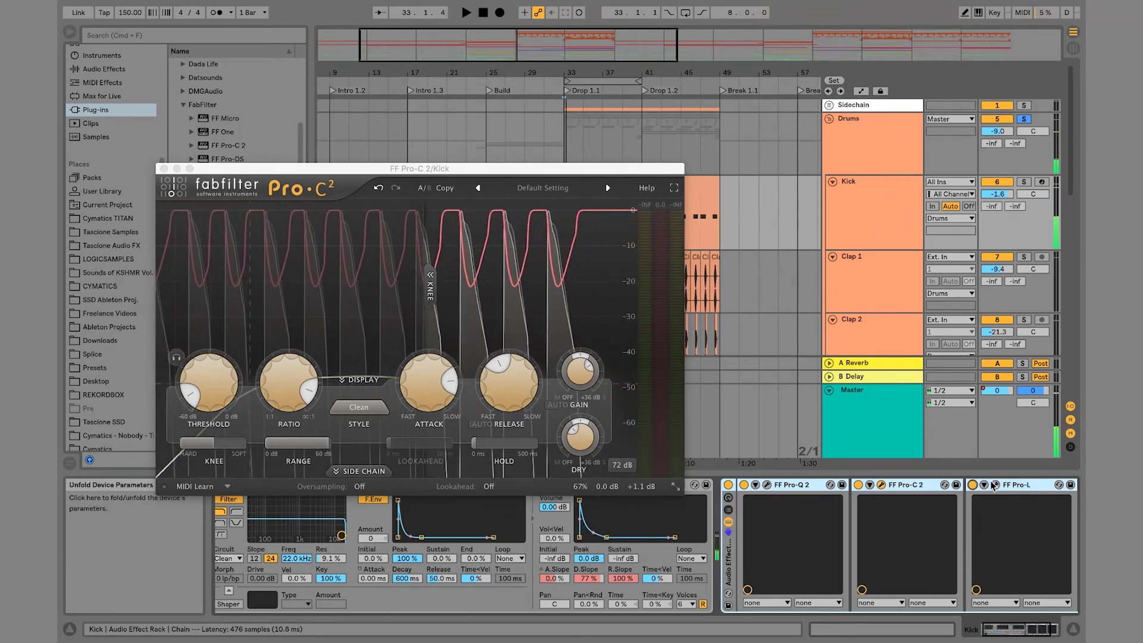
{"action": "left_click", "coordinate": [995, 484]}
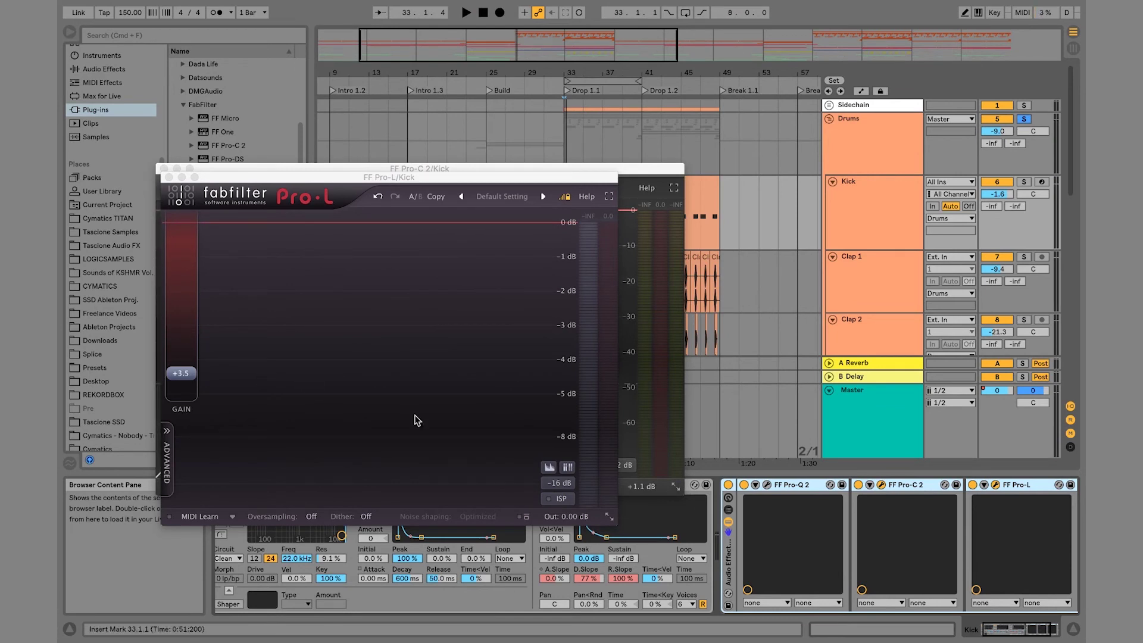
{"action": "key", "text": "space"}
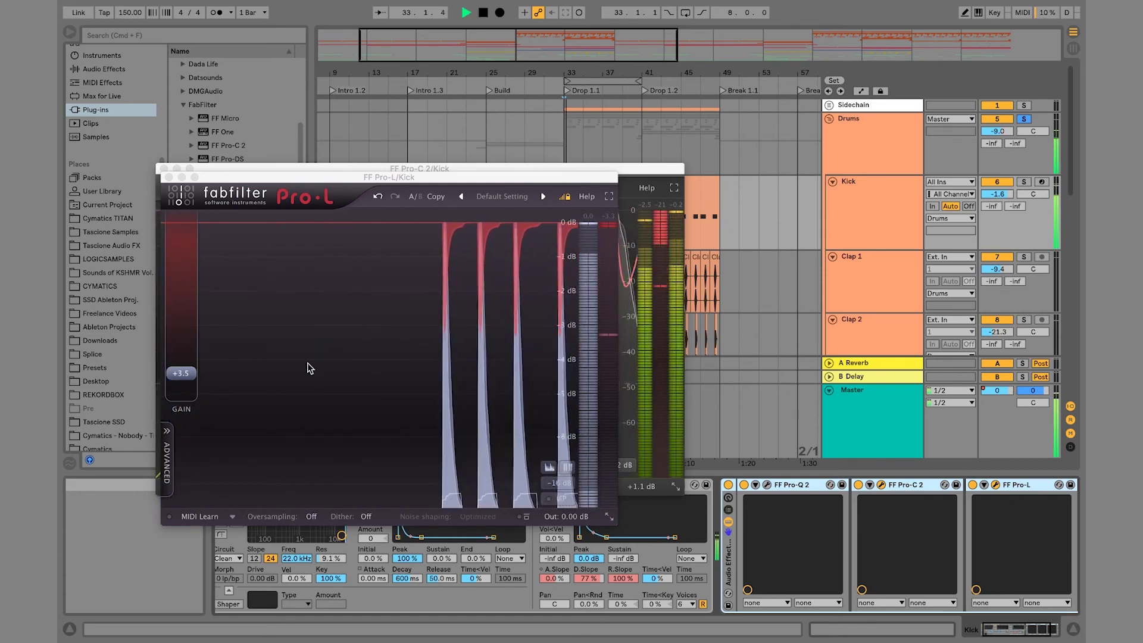
- Close the Pro-L and Pro-C 2 windows and toggle the Kick rack off, on and off during playback
{"action": "left_click", "coordinate": [169, 177]}
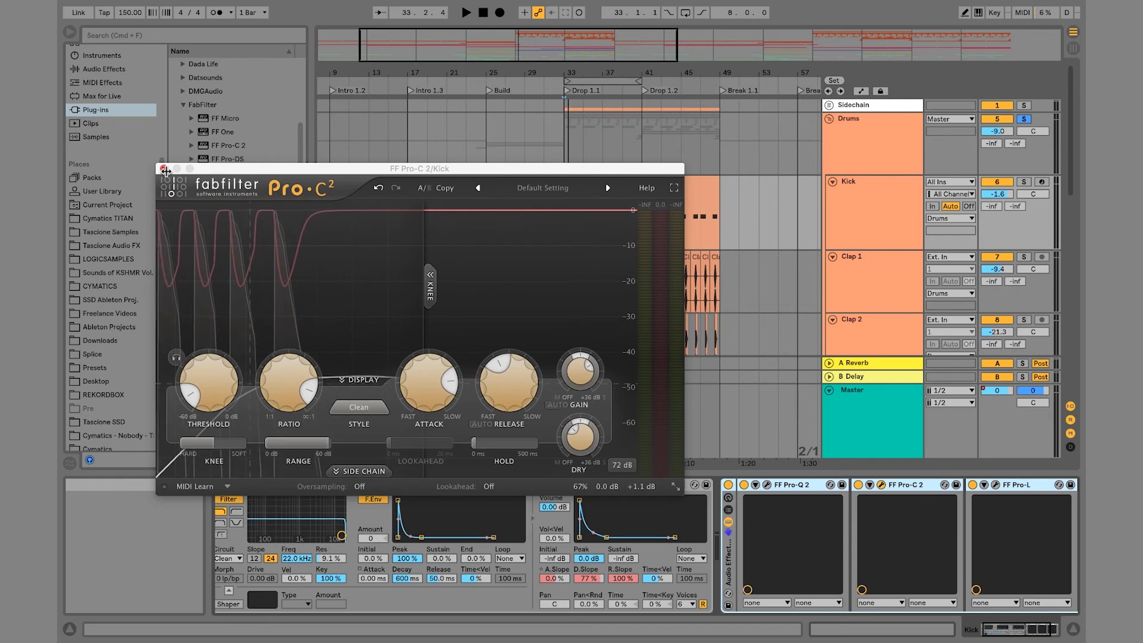
{"action": "left_click", "coordinate": [164, 169]}
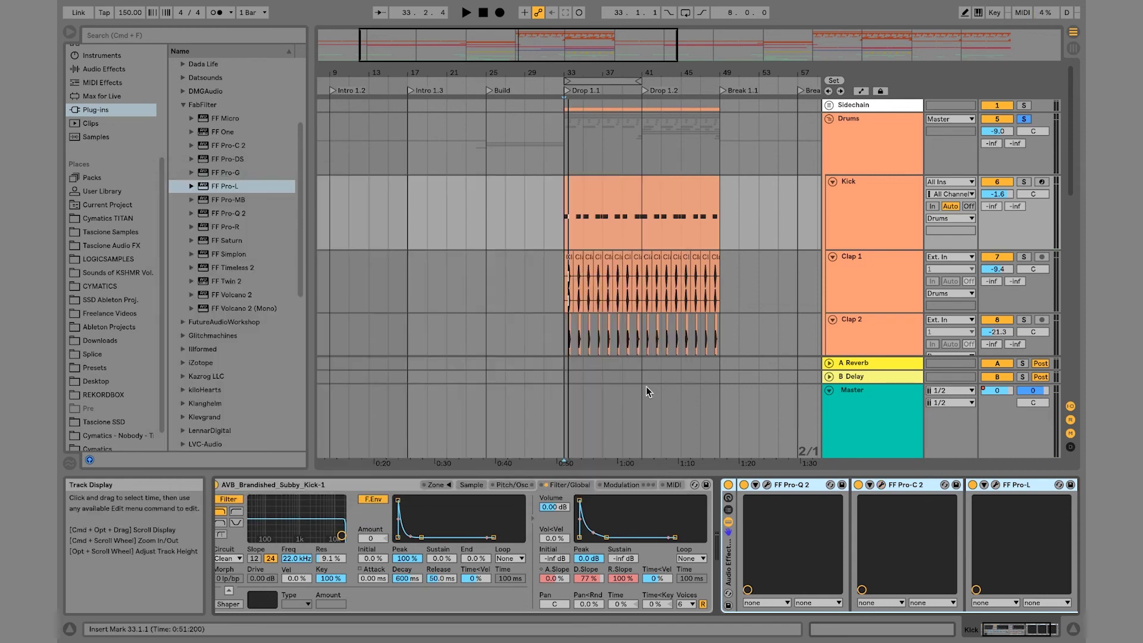
{"action": "left_click", "coordinate": [728, 486]}
{"action": "left_click", "coordinate": [1024, 119]}
{"action": "key", "text": "space"}
{"action": "left_click", "coordinate": [727, 485]}
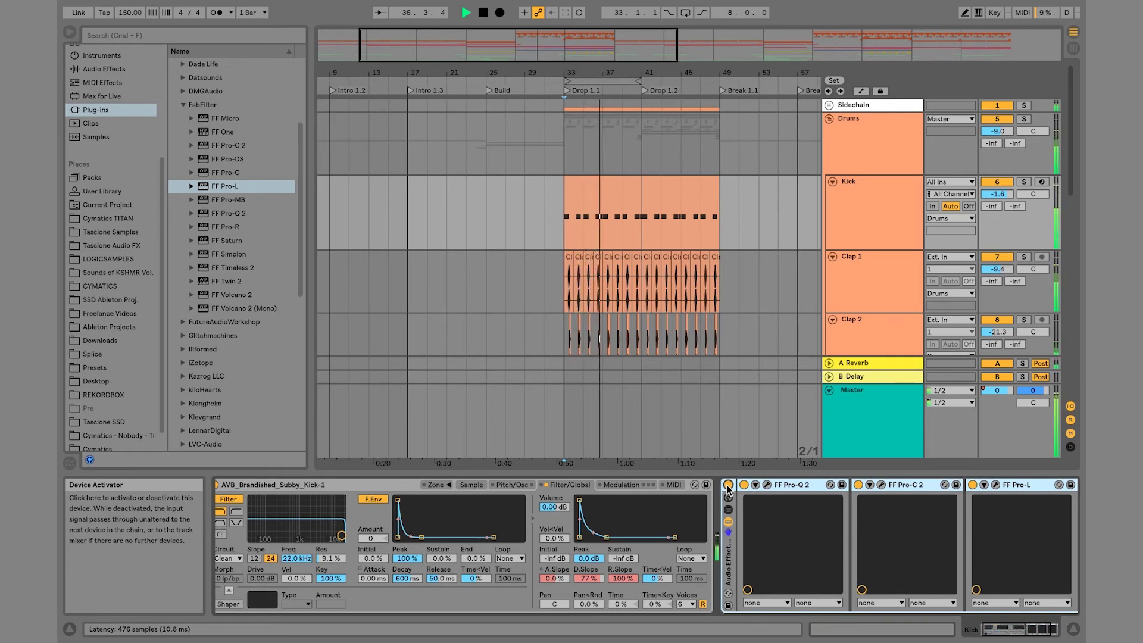
{"action": "left_click", "coordinate": [728, 485]}
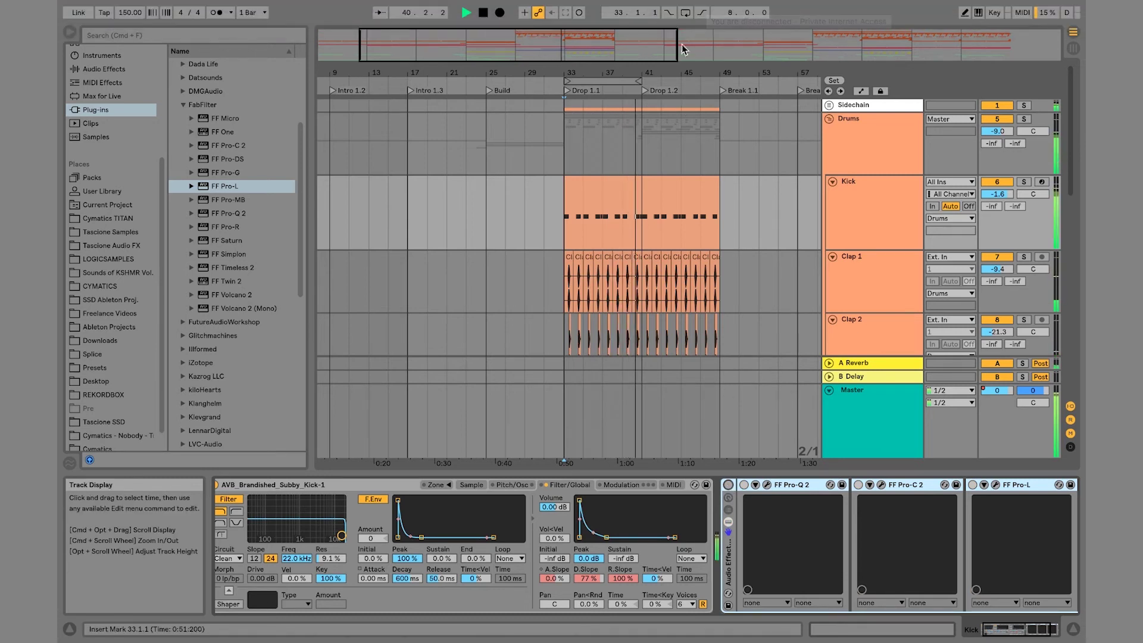
- Loop the marked section, restart playback from bar 33 and re-enable the Kick rack
{"action": "left_click", "coordinate": [684, 13]}
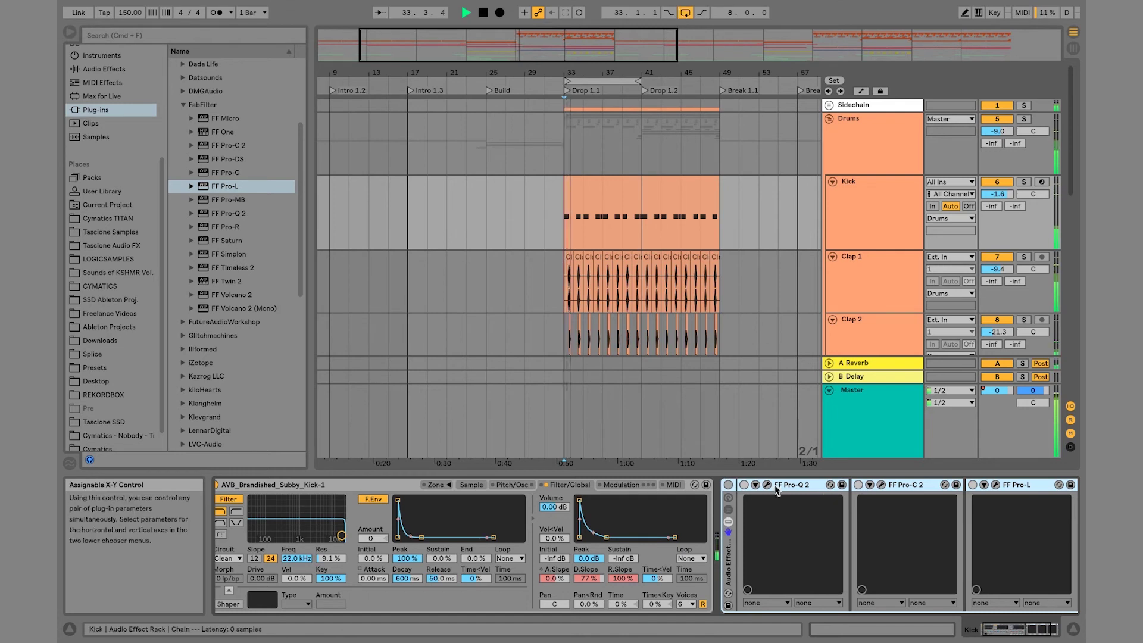
{"action": "key", "text": "space"}
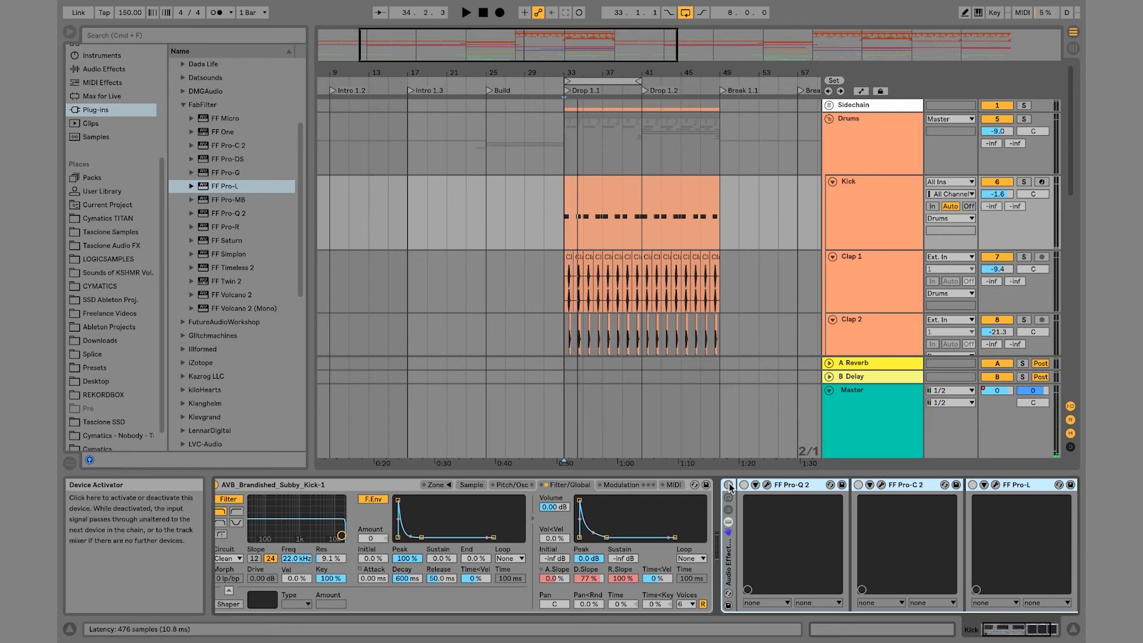
{"action": "key", "text": "space"}
{"action": "left_click", "coordinate": [729, 485]}
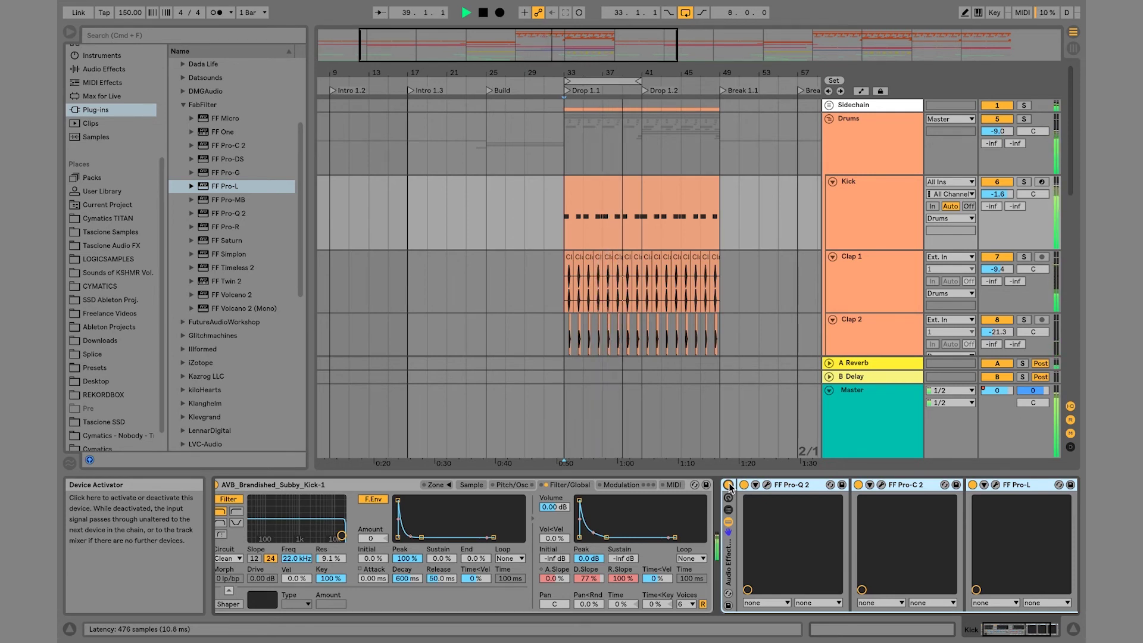
- Open and close the Kick's Pro-C 2 window twice
{"action": "left_click", "coordinate": [881, 485]}
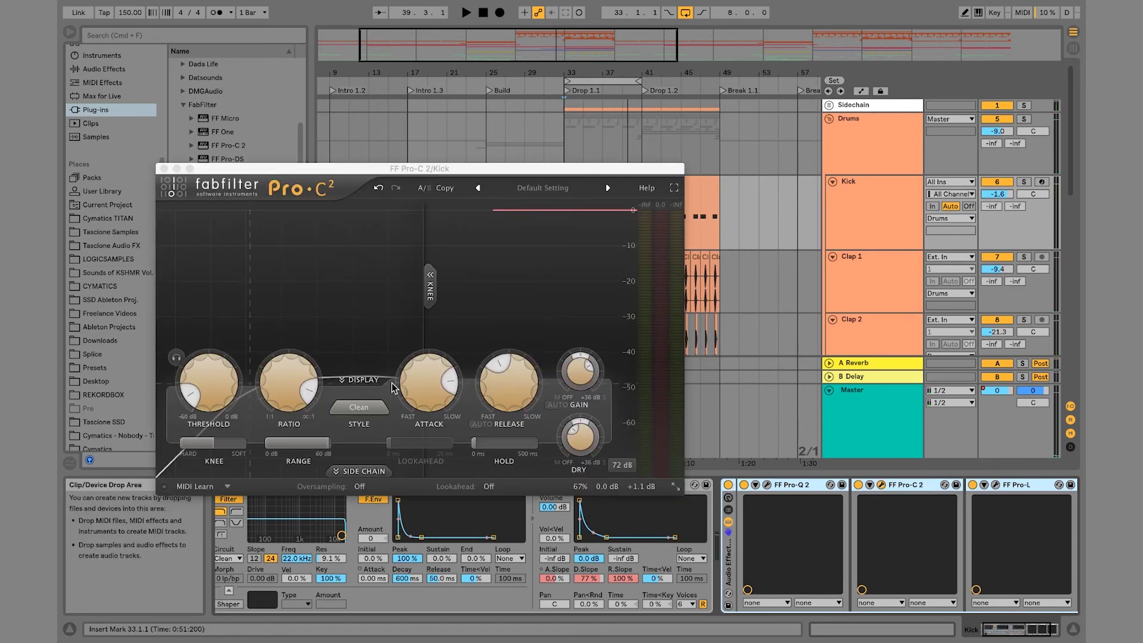
{"action": "mouse_move", "coordinate": [294, 374]}
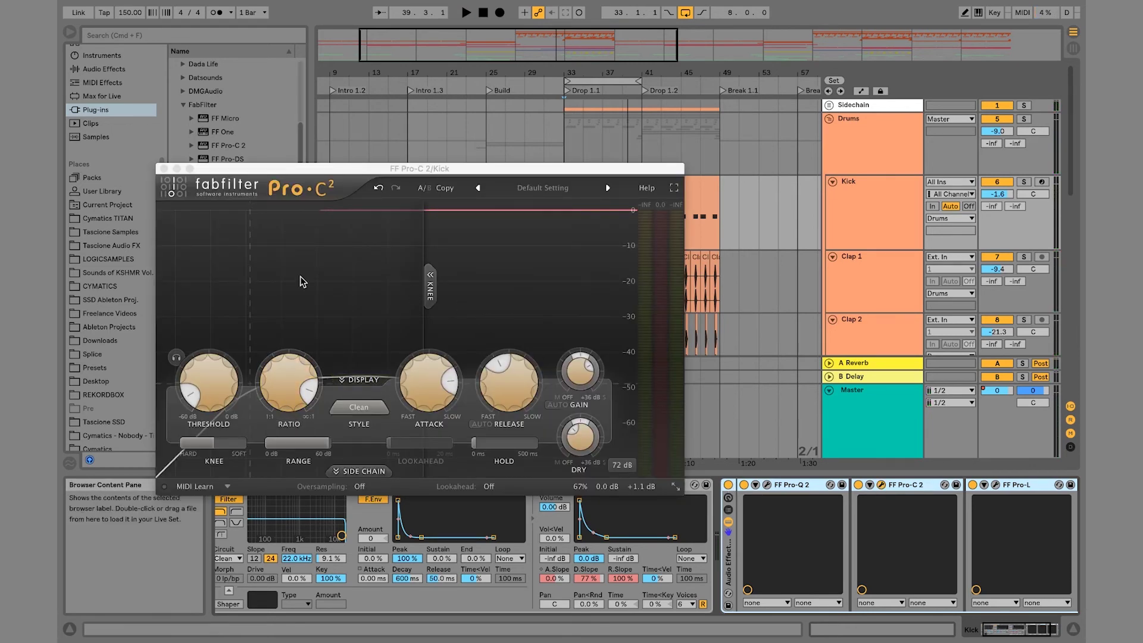
{"action": "left_click", "coordinate": [178, 174]}
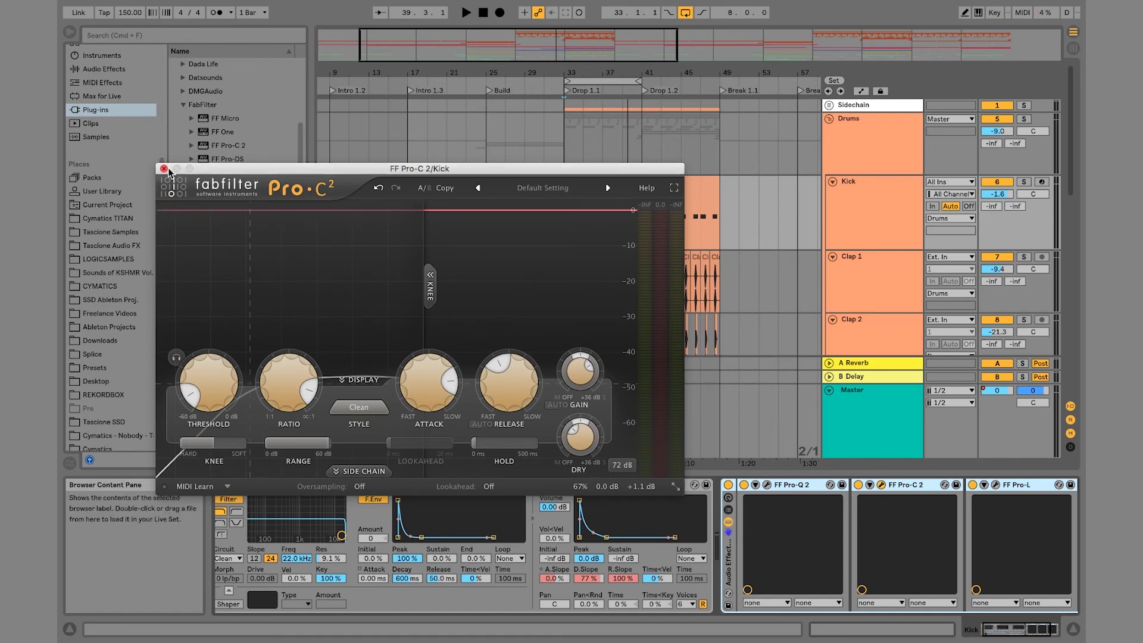
{"action": "left_click", "coordinate": [164, 169]}
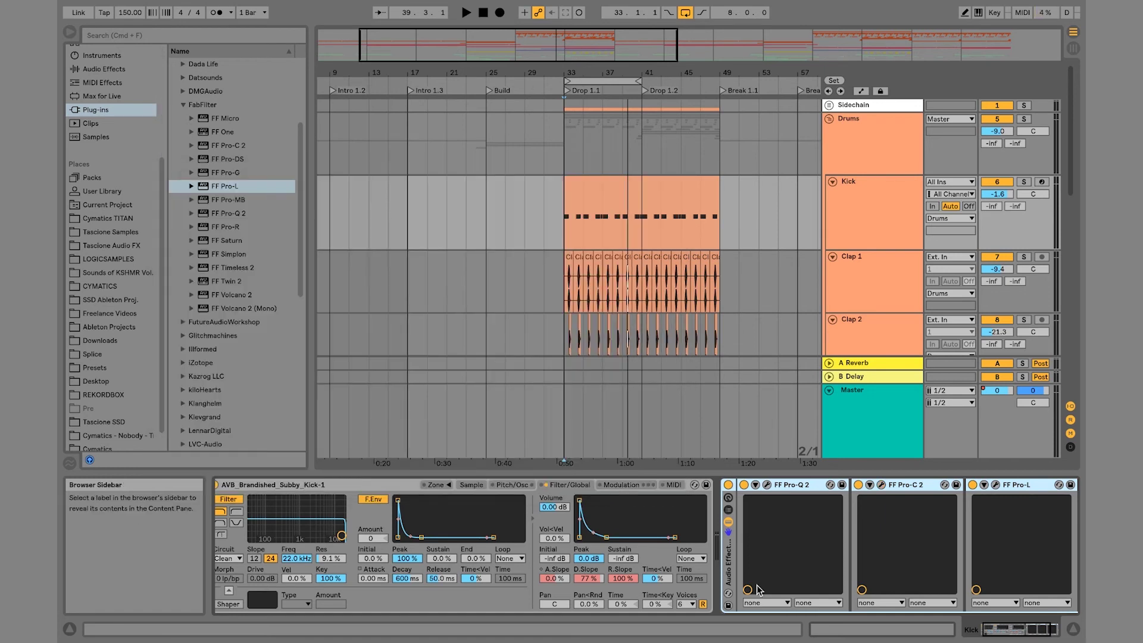
{"action": "left_click", "coordinate": [881, 485]}
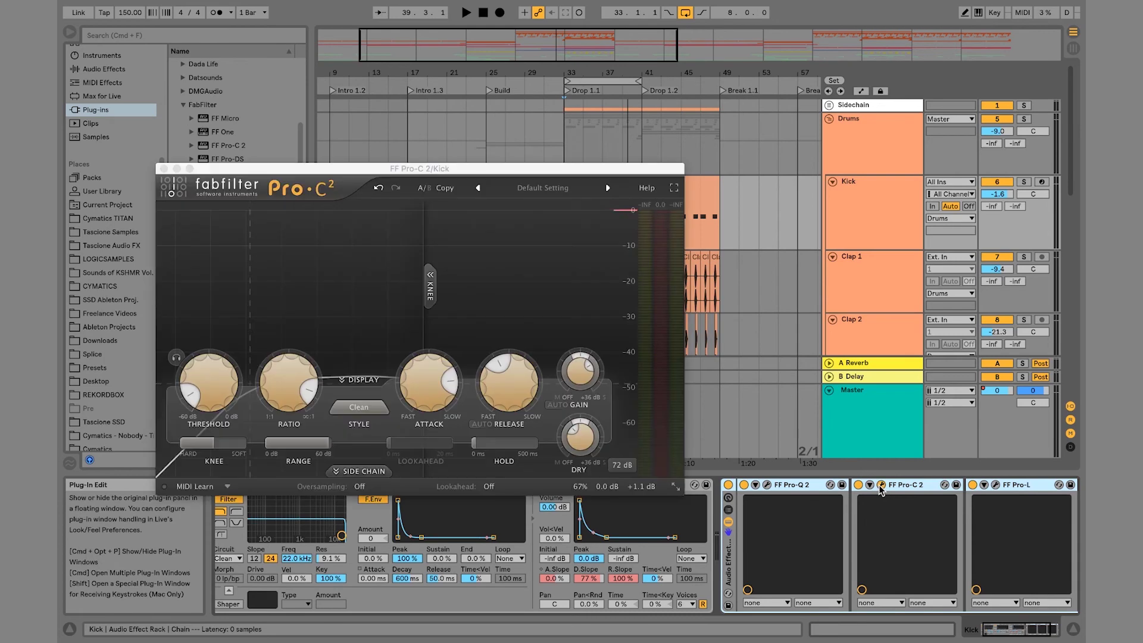
{"action": "left_click", "coordinate": [163, 169]}
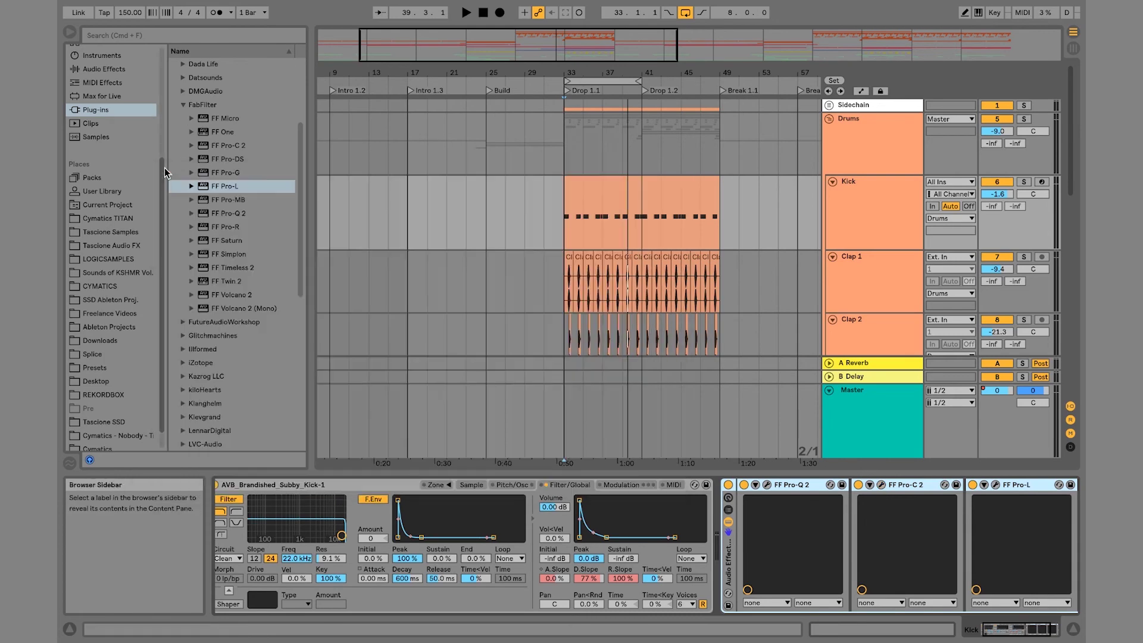
- Select the Clap 1 and Kick tracks, then the Drums group track
{"action": "left_click", "coordinate": [888, 280]}
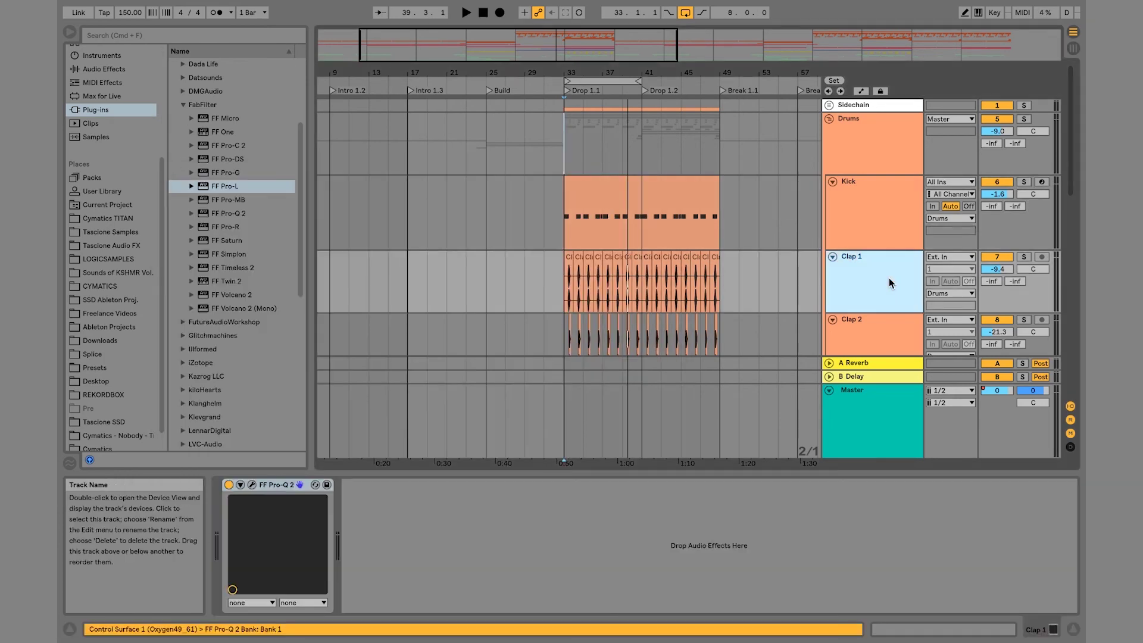
{"action": "scroll", "coordinate": [890, 281], "scroll_direction": "down", "scroll_amount": 5}
{"action": "scroll", "coordinate": [888, 278], "scroll_direction": "up", "scroll_amount": 5}
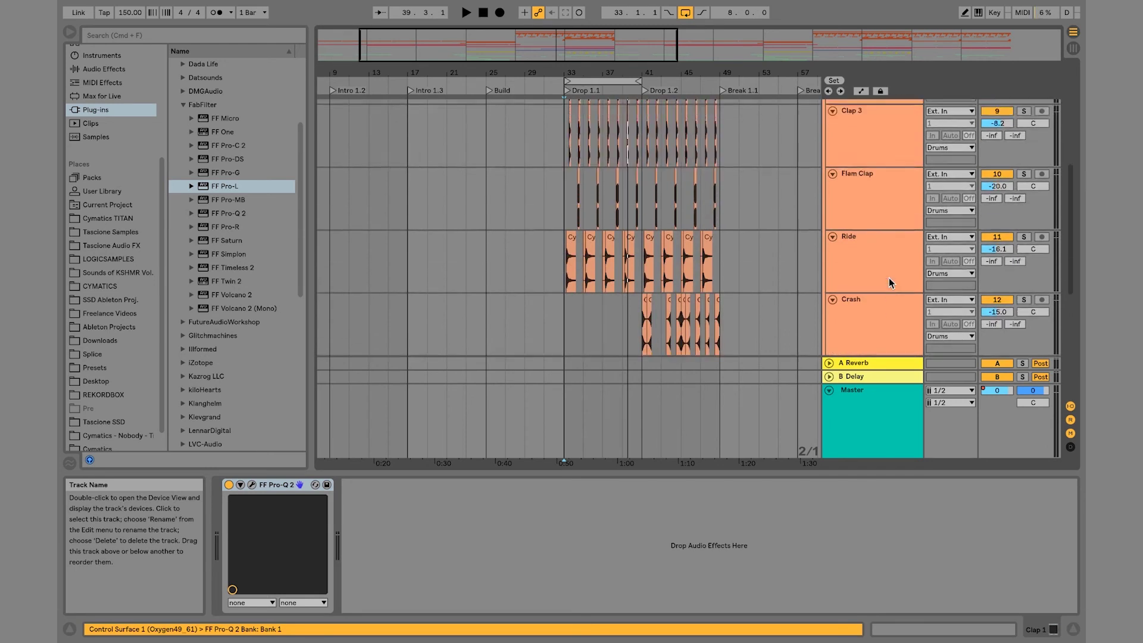
{"action": "scroll", "coordinate": [864, 183], "scroll_direction": "up", "scroll_amount": 2}
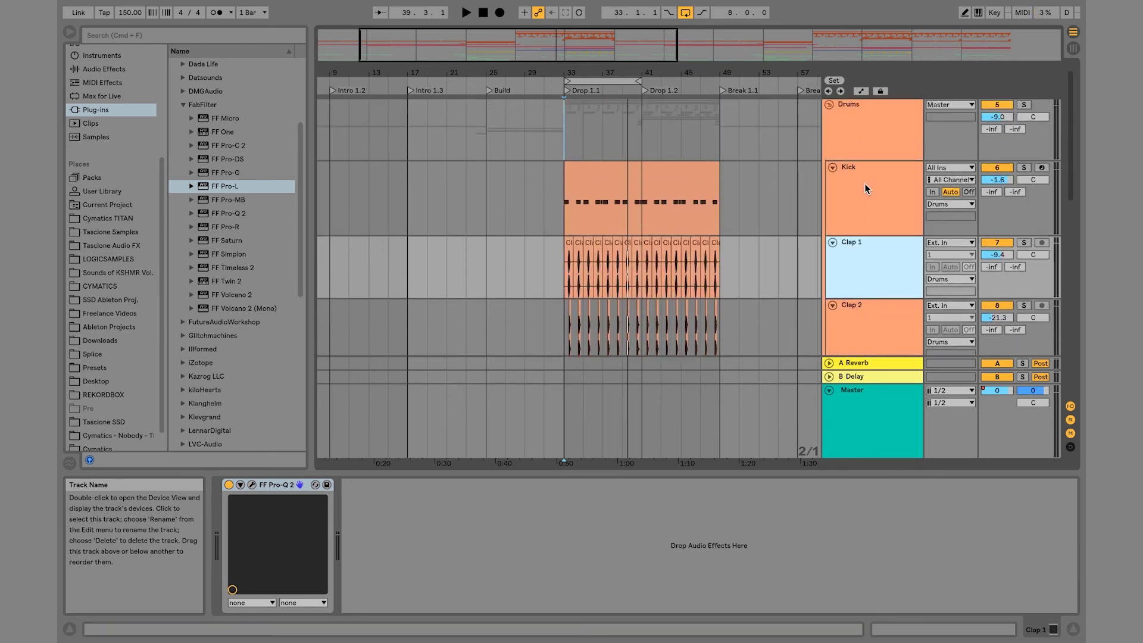
{"action": "left_click", "coordinate": [864, 183]}
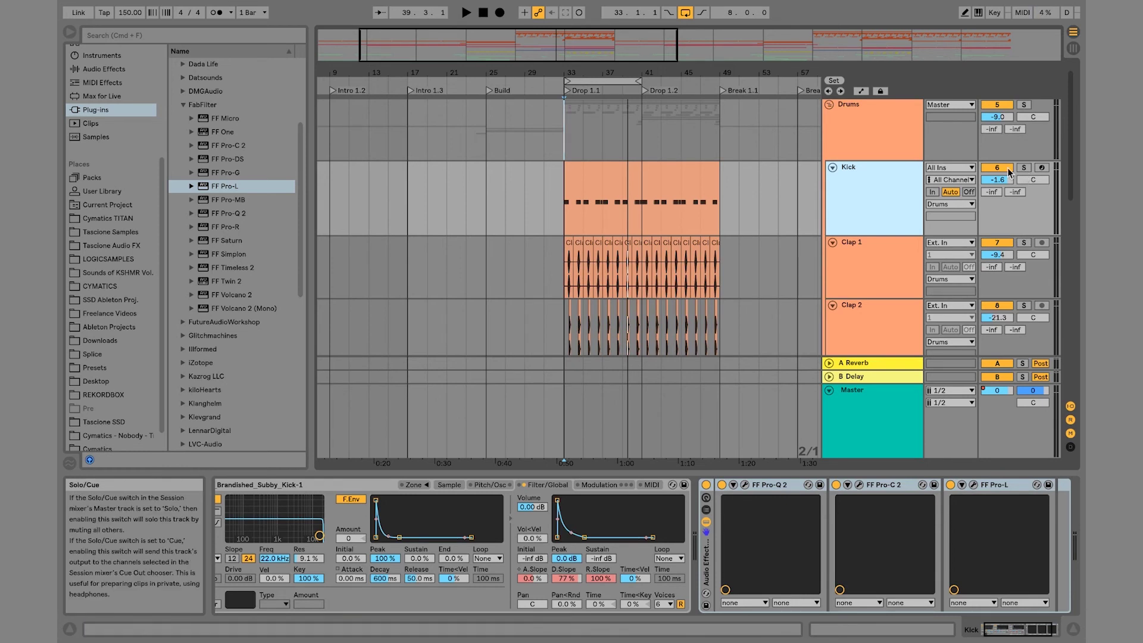
{"action": "left_click", "coordinate": [864, 135]}
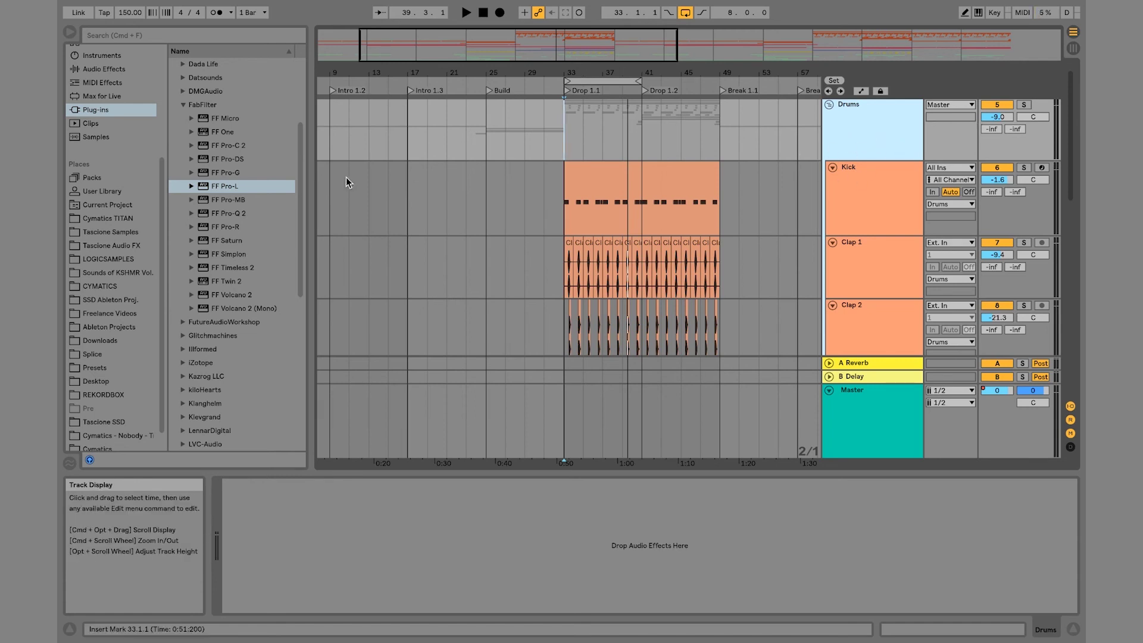
- Load FF Pro-Q 2 on Drums and add a 48 dB/oct low cut at 30 Hz
{"action": "left_click", "coordinate": [227, 213]}
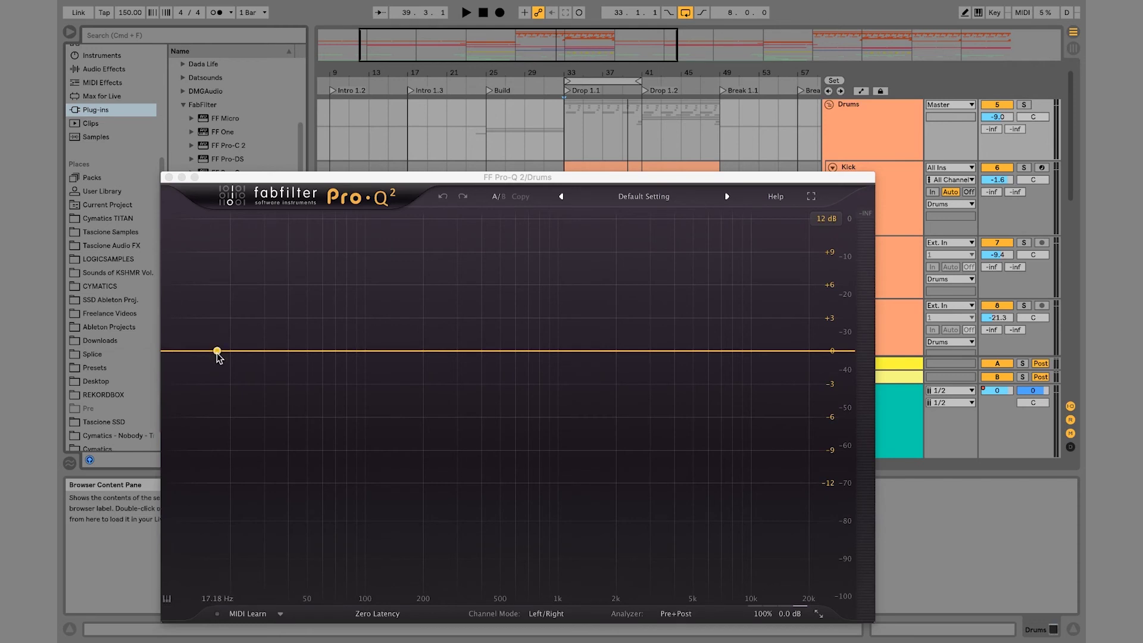
{"action": "left_click", "coordinate": [217, 351]}
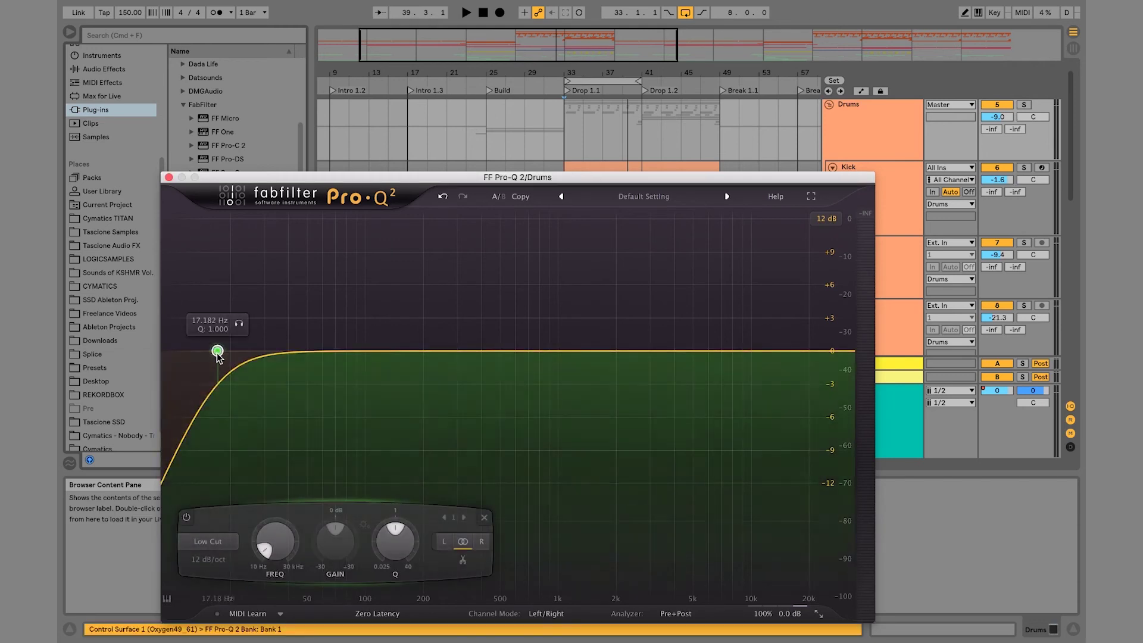
{"action": "left_click", "coordinate": [217, 560]}
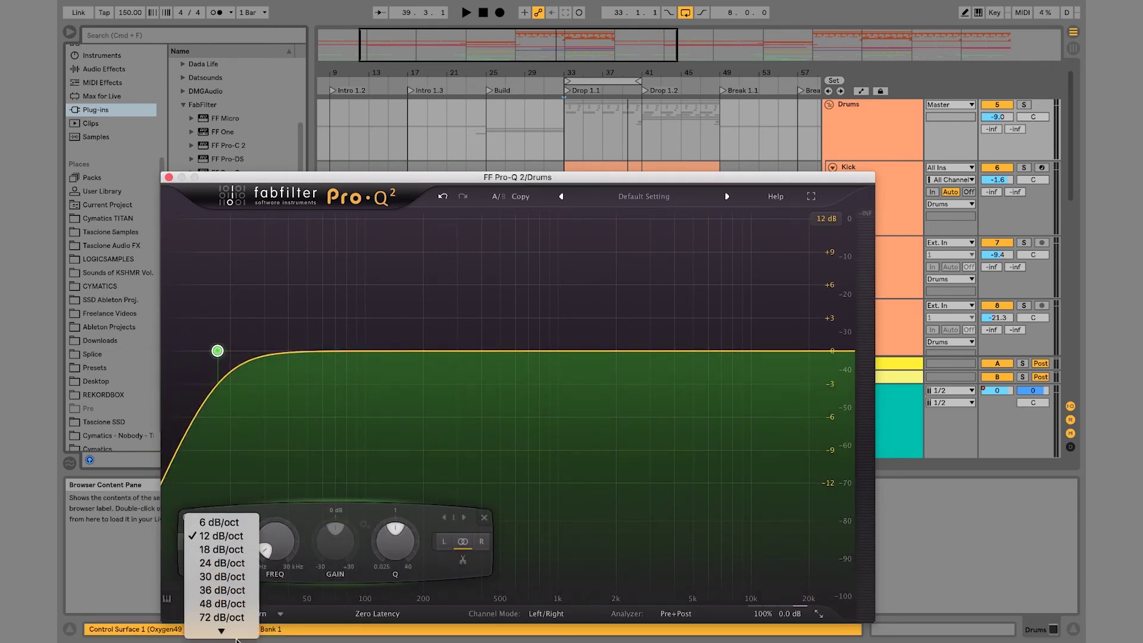
{"action": "left_click", "coordinate": [234, 602]}
{"action": "mouse_move", "coordinate": [268, 547]}
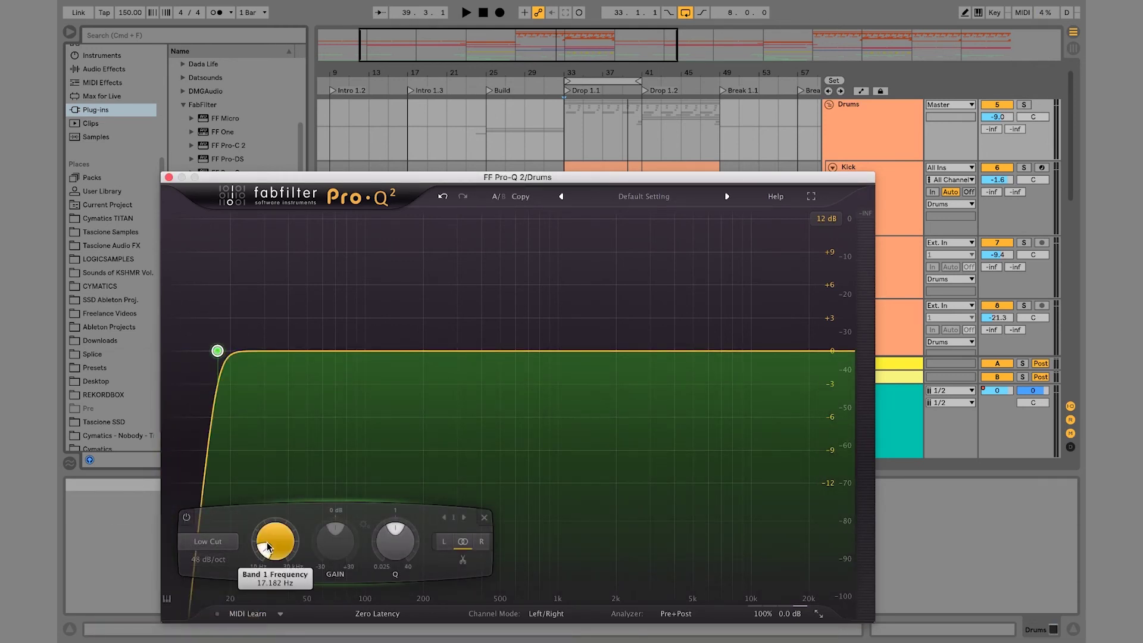
{"action": "type", "text": "0"}
{"action": "key", "text": "Return"}
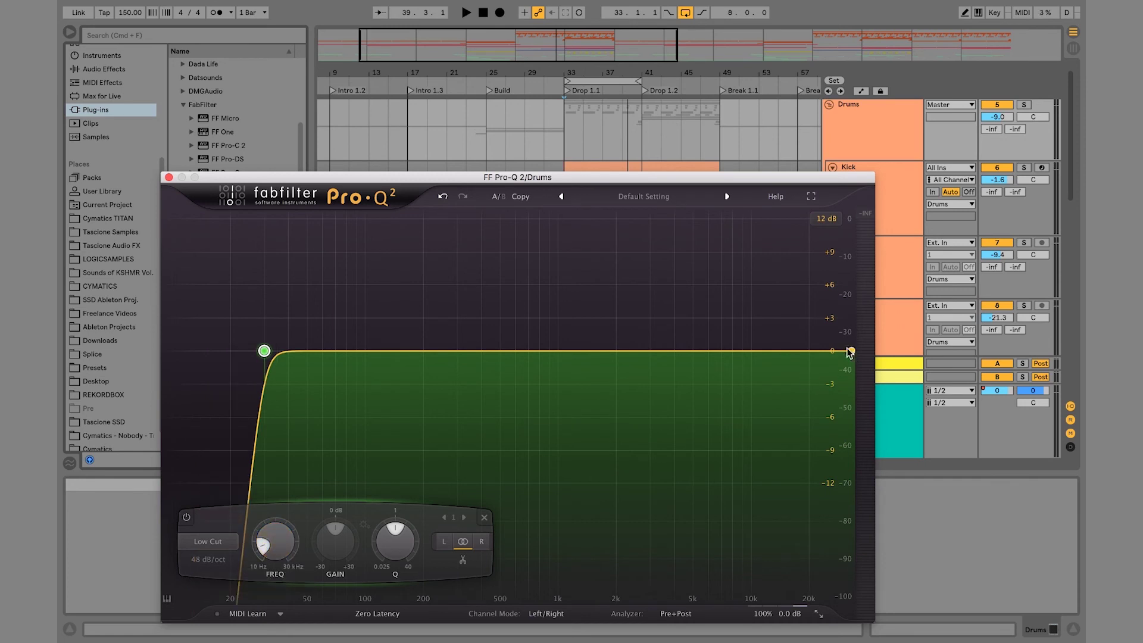
- Add a 48 dB/oct high cut at 18000 Hz, audition it, and close Pro-Q 2
{"action": "left_click", "coordinate": [841, 352]}
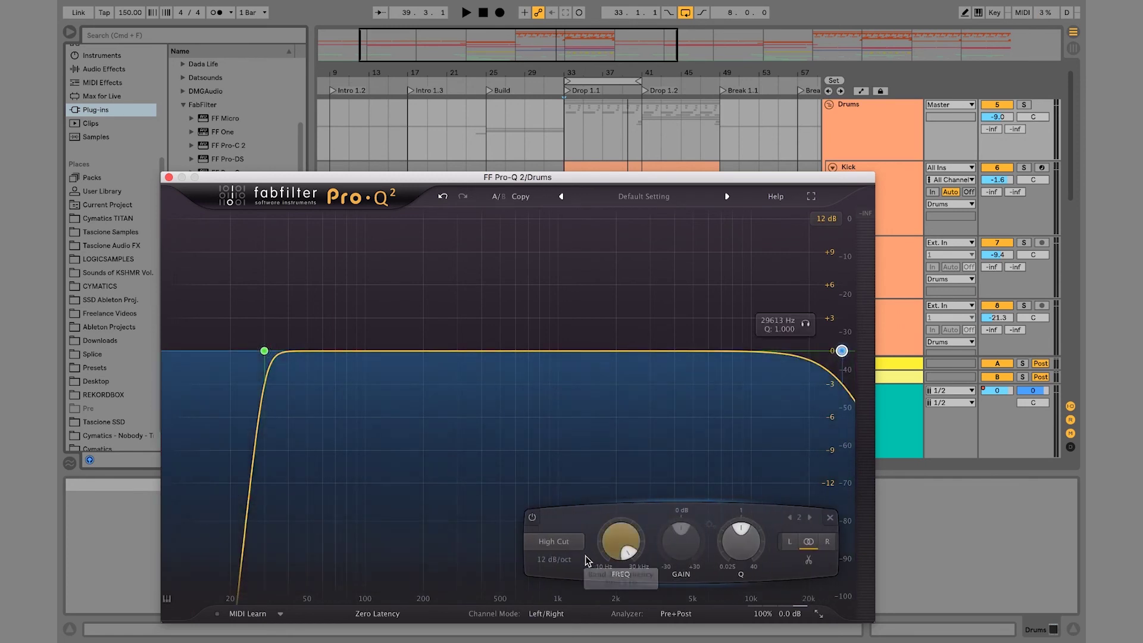
{"action": "left_click", "coordinate": [557, 558]}
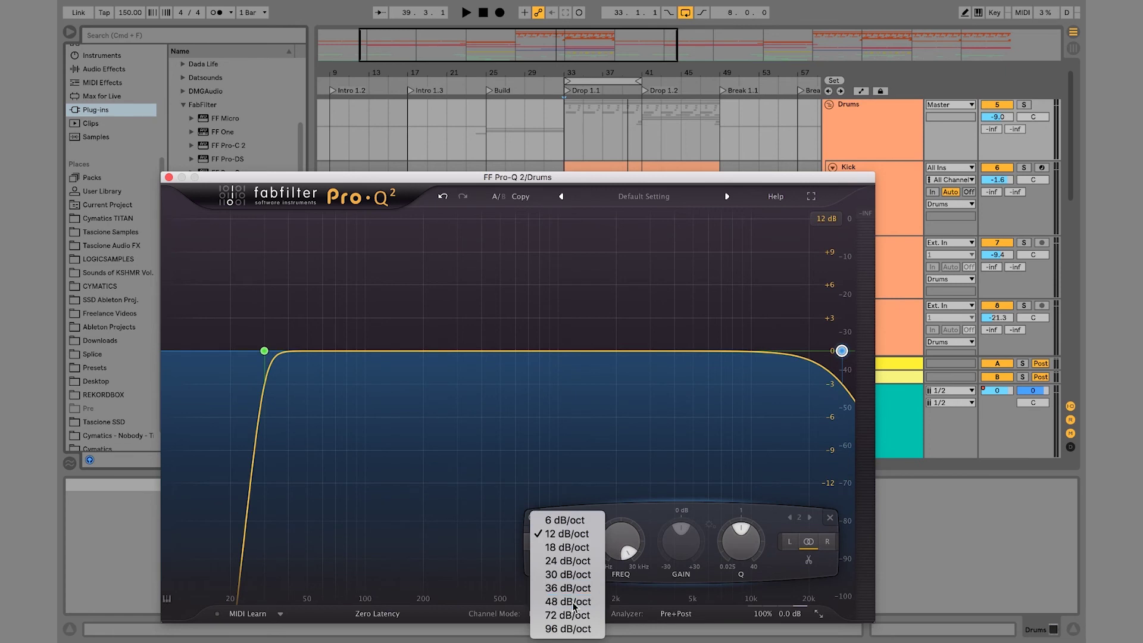
{"action": "left_click", "coordinate": [567, 607]}
{"action": "mouse_move", "coordinate": [627, 548]}
{"action": "type", "text": "180"}
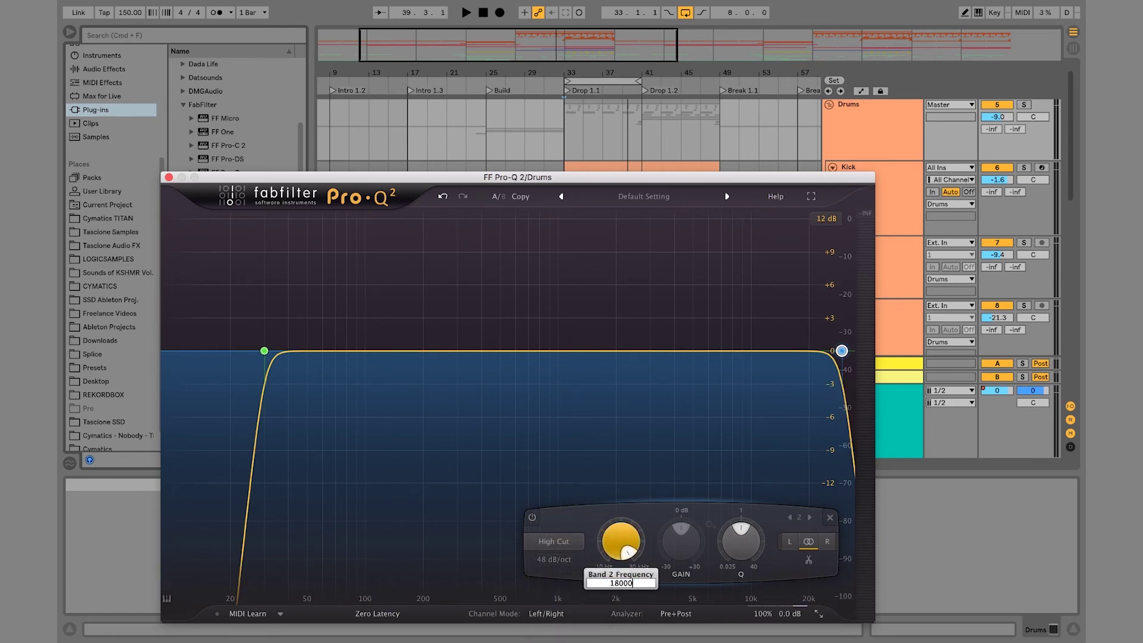
{"action": "type", "text": "00"}
{"action": "key", "text": "Return"}
{"action": "key", "text": "space"}
{"action": "left_click", "coordinate": [168, 177]}
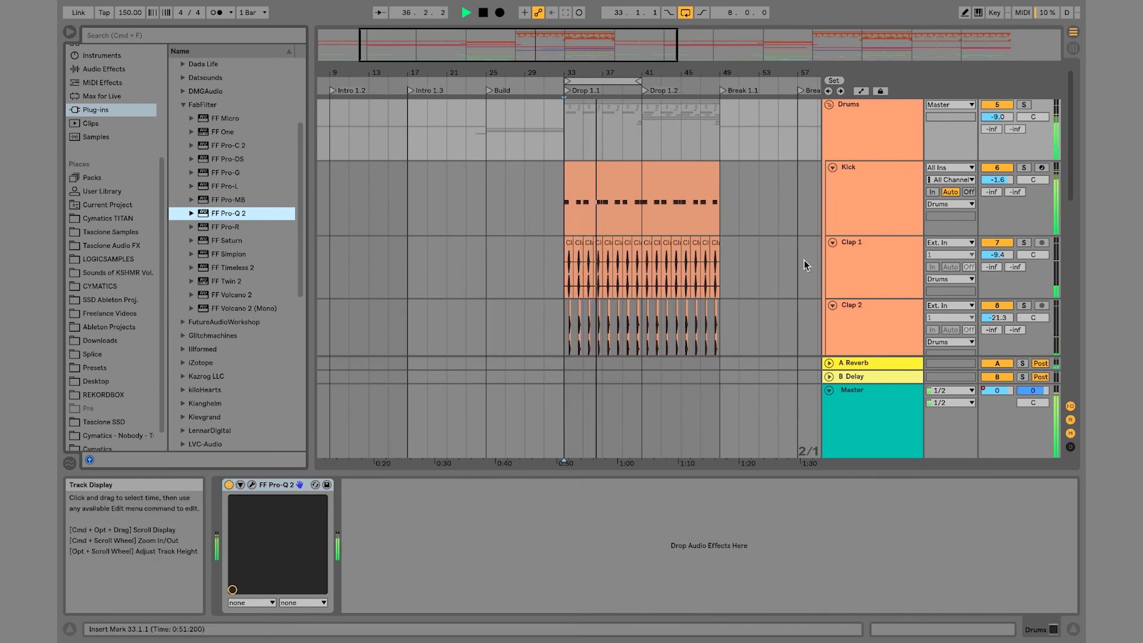
- Solo the Drums group and compare it with Pro-Q 2 bypassed and re-enabled
{"action": "left_click", "coordinate": [1020, 106]}
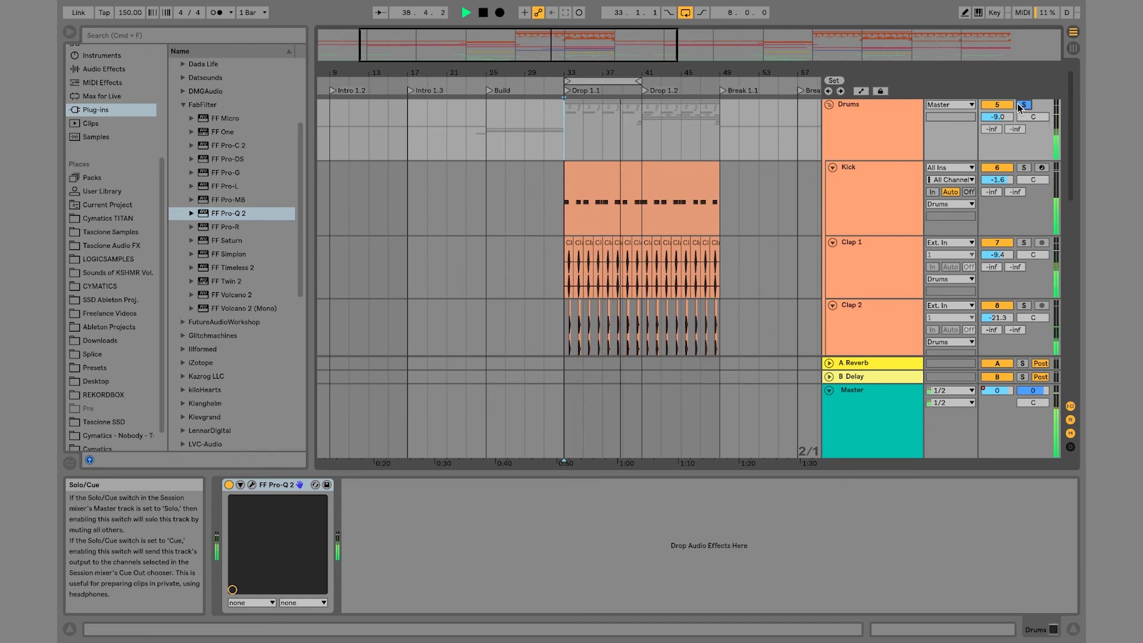
{"action": "left_click", "coordinate": [1023, 105]}
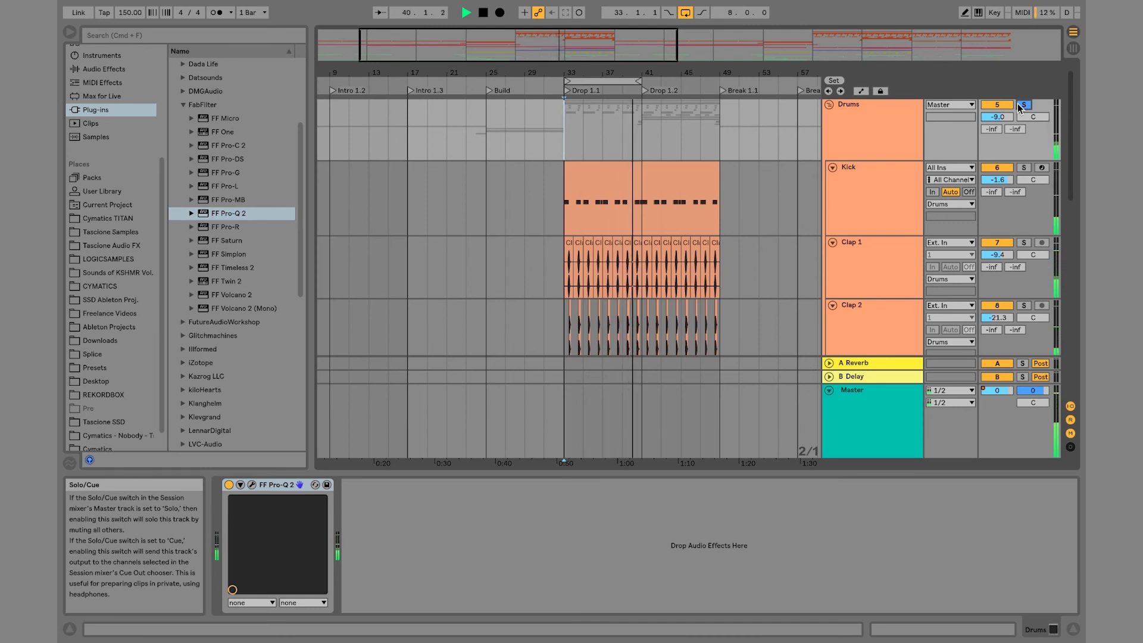
{"action": "left_click", "coordinate": [229, 485]}
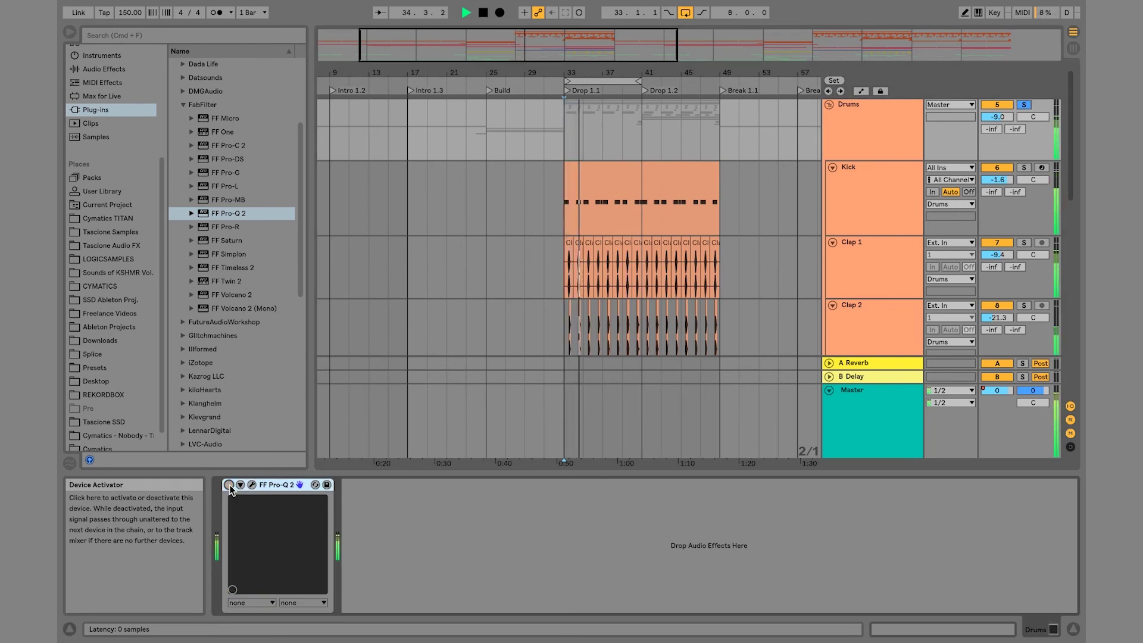
{"action": "left_click", "coordinate": [229, 484]}
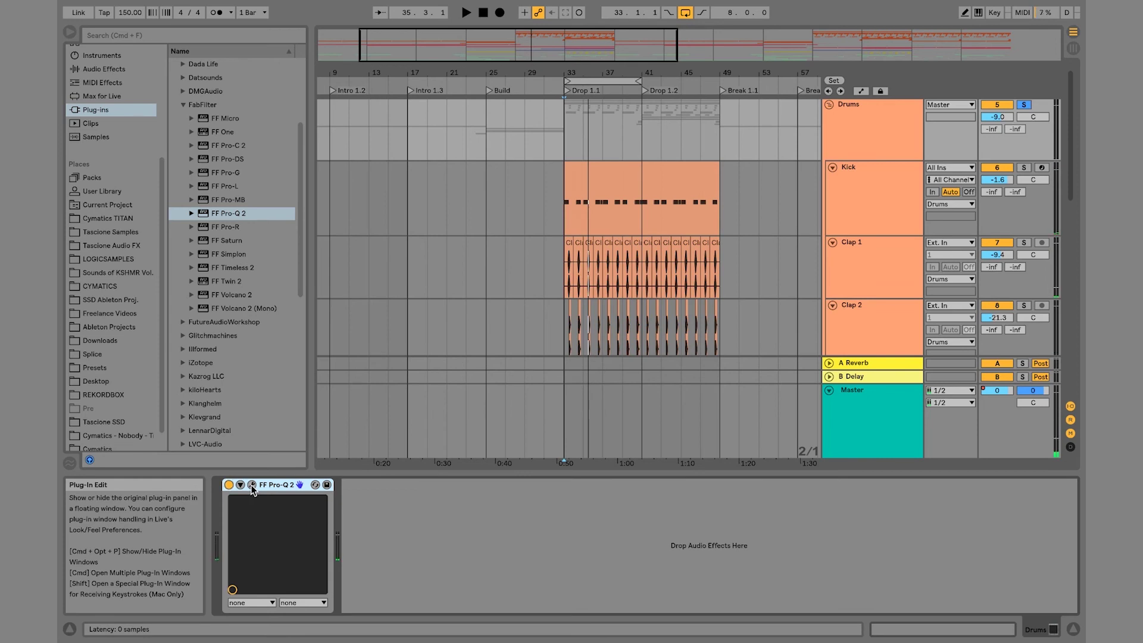
- In the Pro-Q 2 editor switch an EQ band off and back on, then close it
{"action": "left_click", "coordinate": [252, 485]}
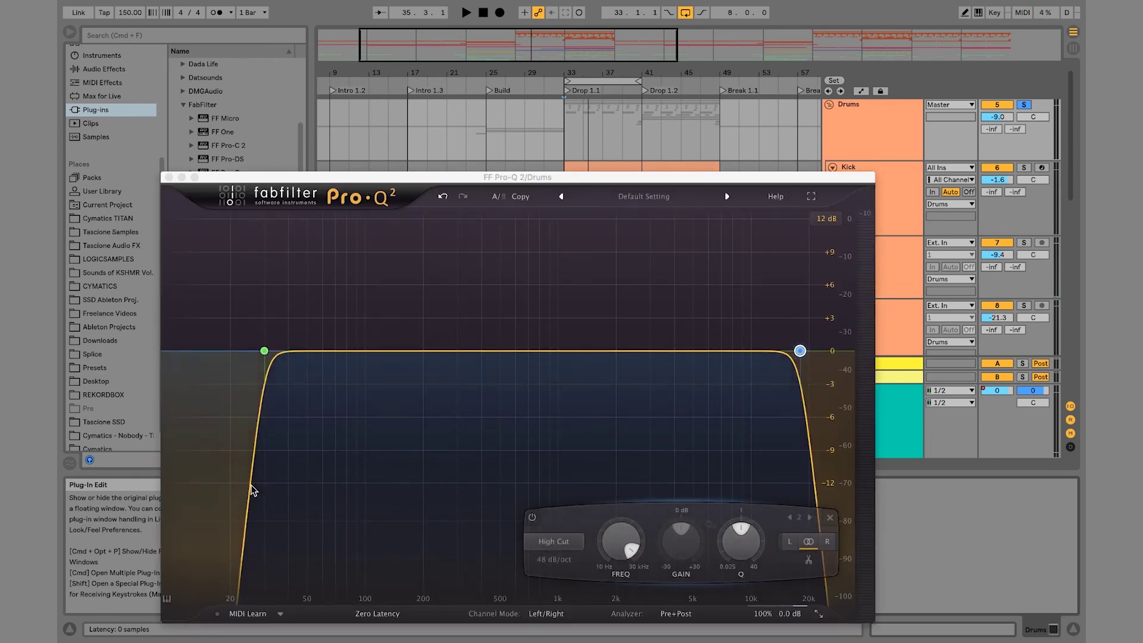
{"action": "left_click", "coordinate": [529, 517]}
{"action": "left_click", "coordinate": [529, 517]}
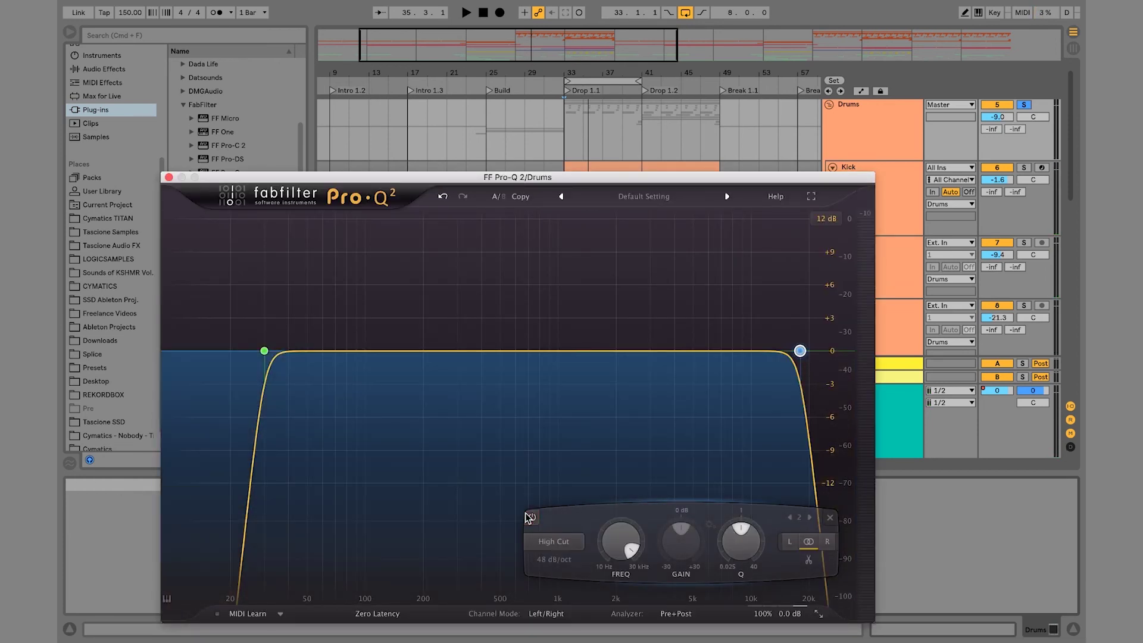
{"action": "left_click", "coordinate": [168, 177]}
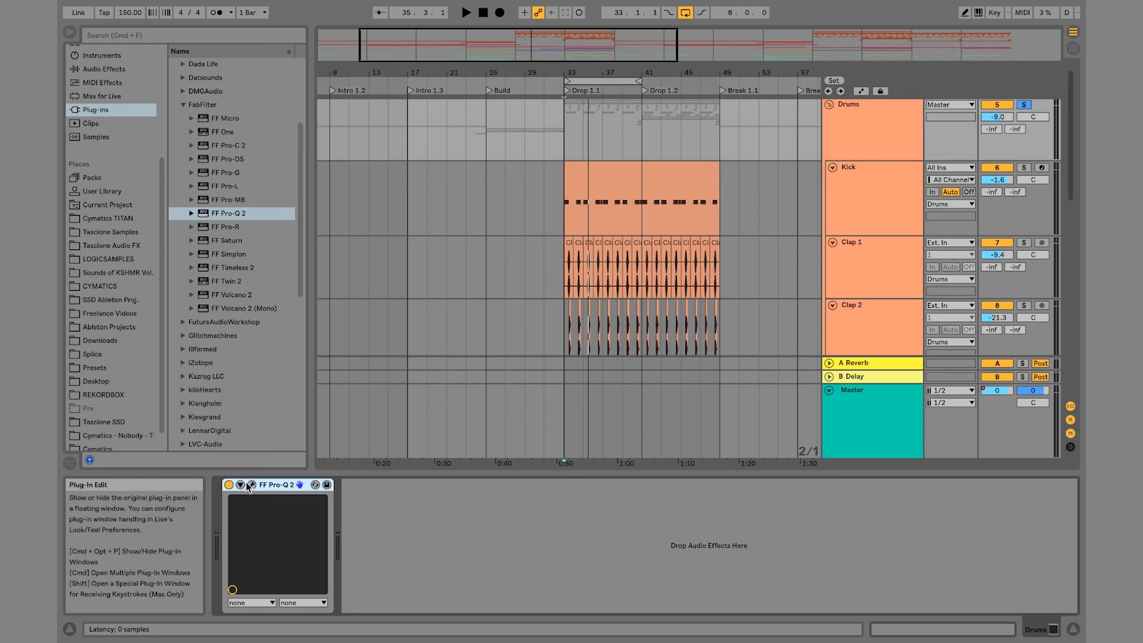
- Load FF Saturn onto the Drums group after Pro-Q 2, leaving its preset list unchosen
{"action": "left_click", "coordinate": [234, 241]}
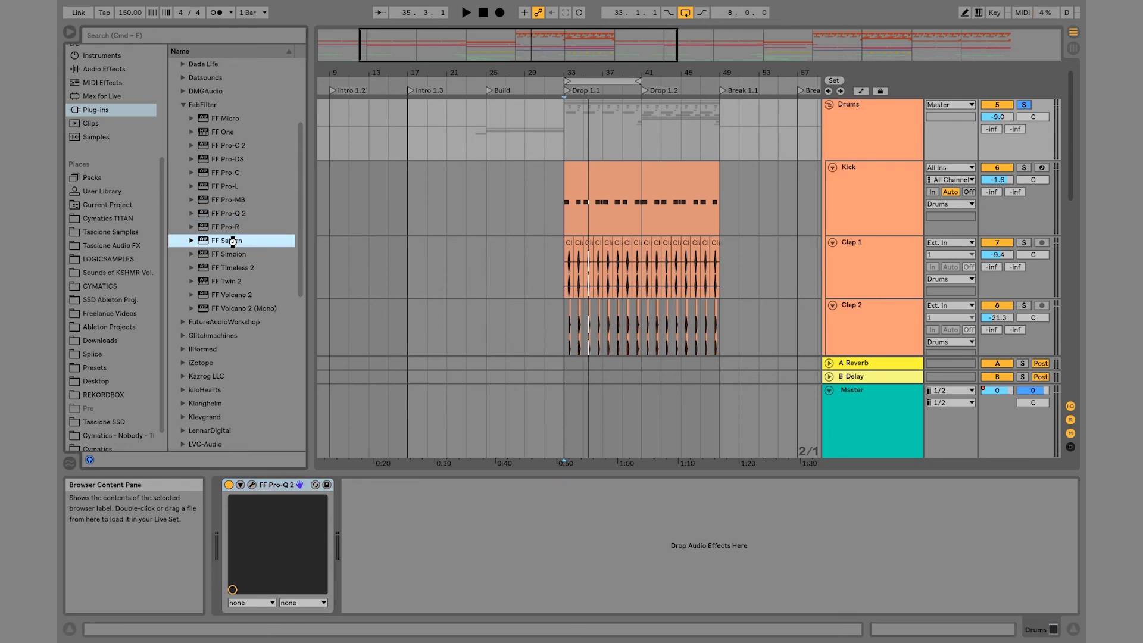
{"action": "double_click", "coordinate": [233, 242]}
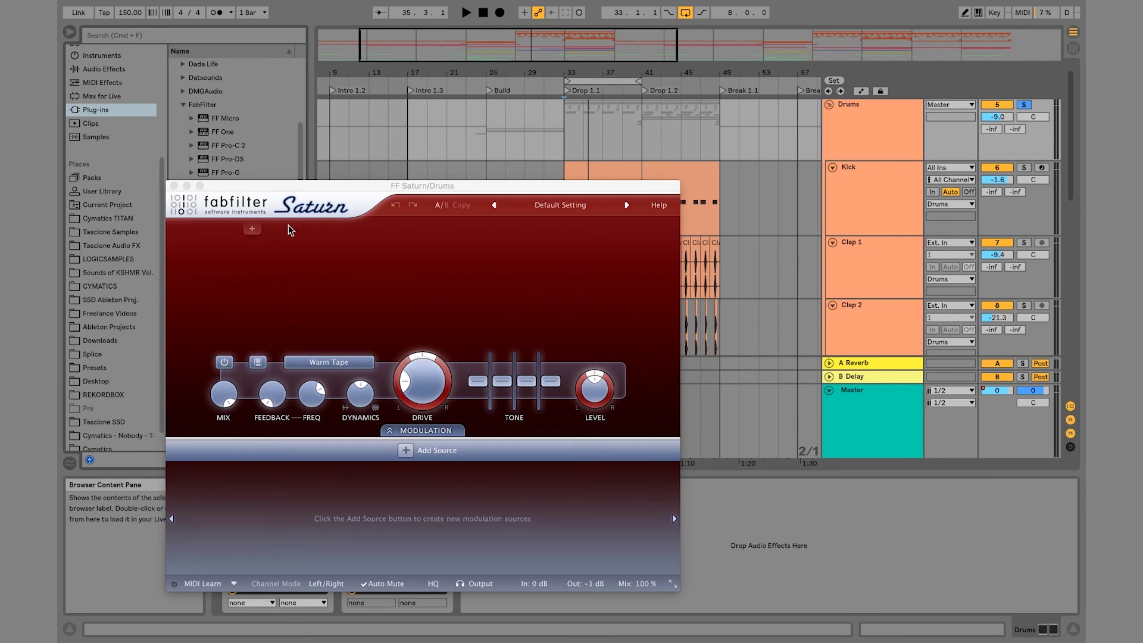
{"action": "left_click", "coordinate": [560, 205]}
{"action": "mouse_move", "coordinate": [559, 250]}
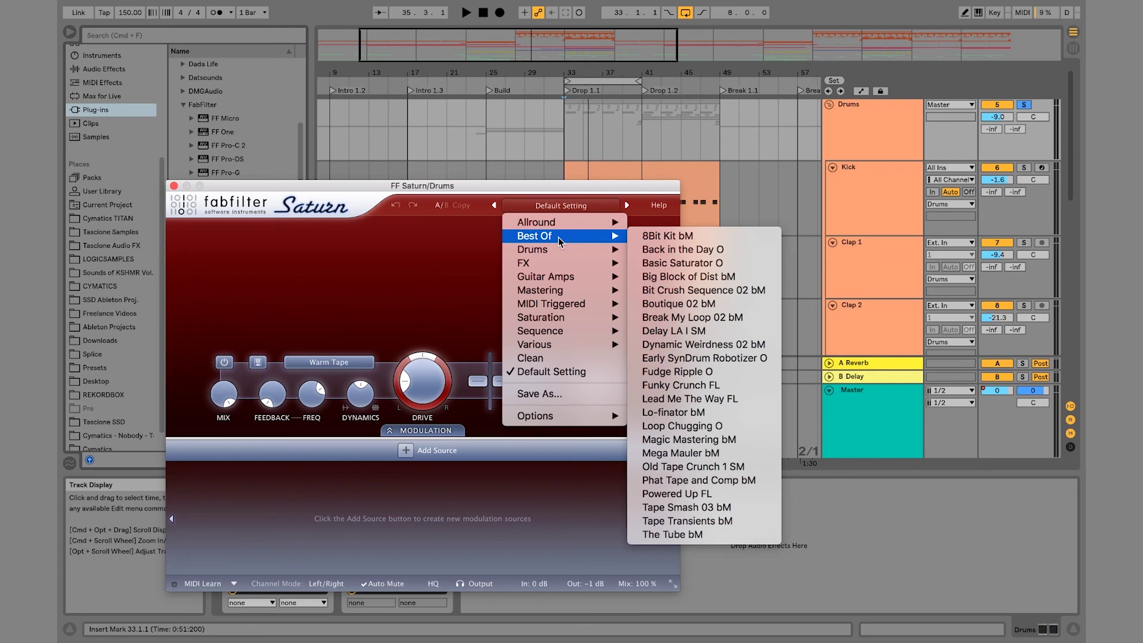
{"action": "left_click", "coordinate": [460, 259]}
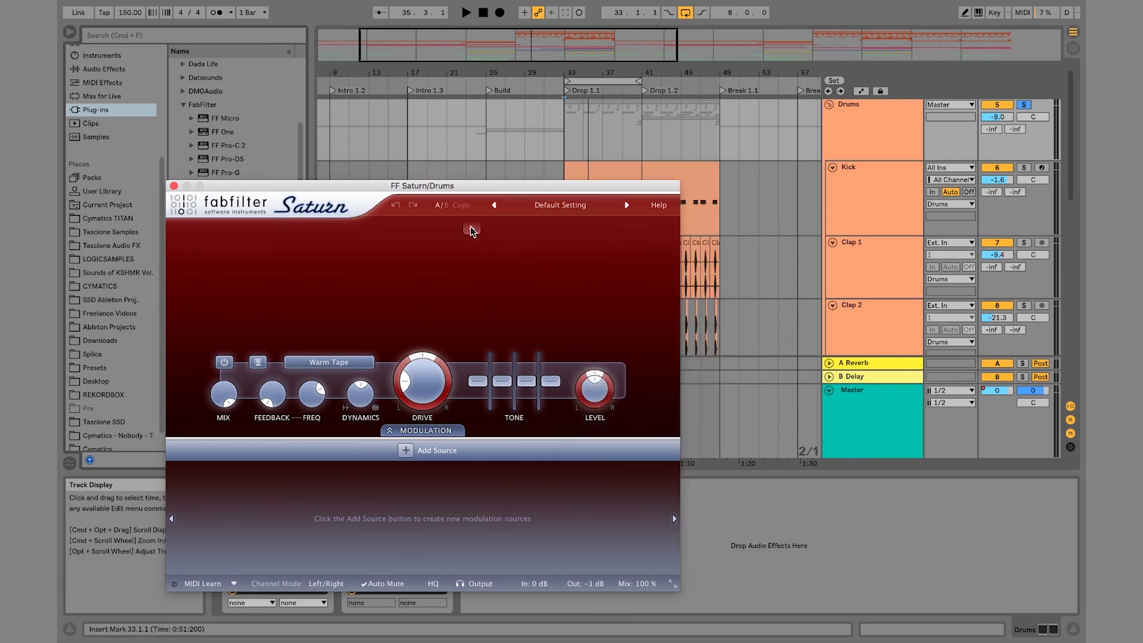
- Split Saturn into four bands, then undo back to a single Warm Tape band
{"action": "left_click", "coordinate": [605, 228]}
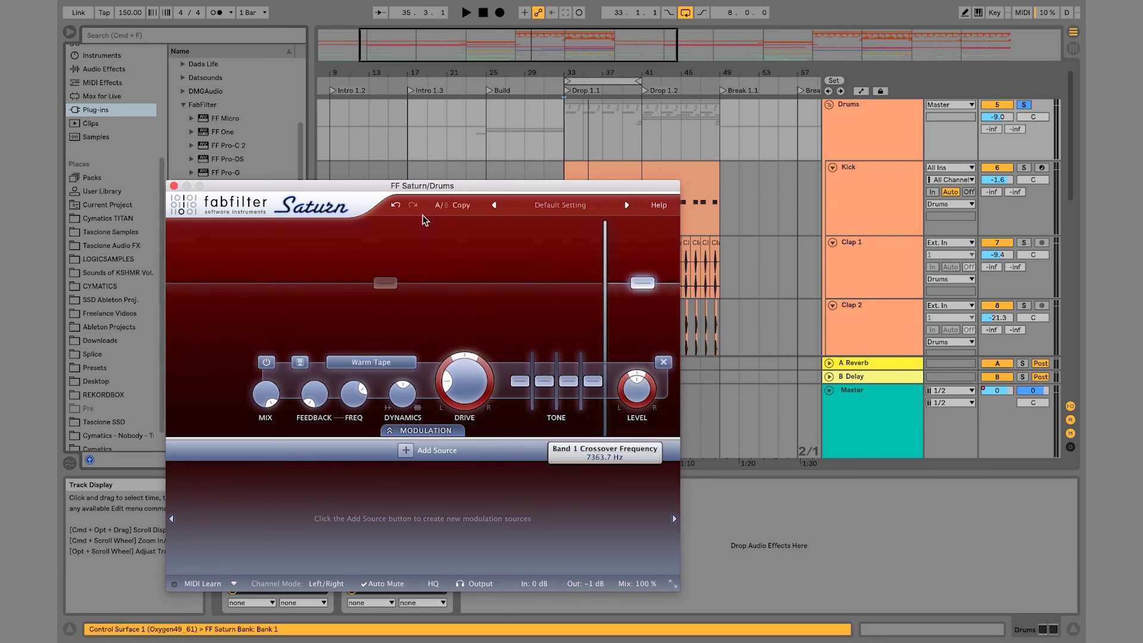
{"action": "left_click", "coordinate": [426, 224]}
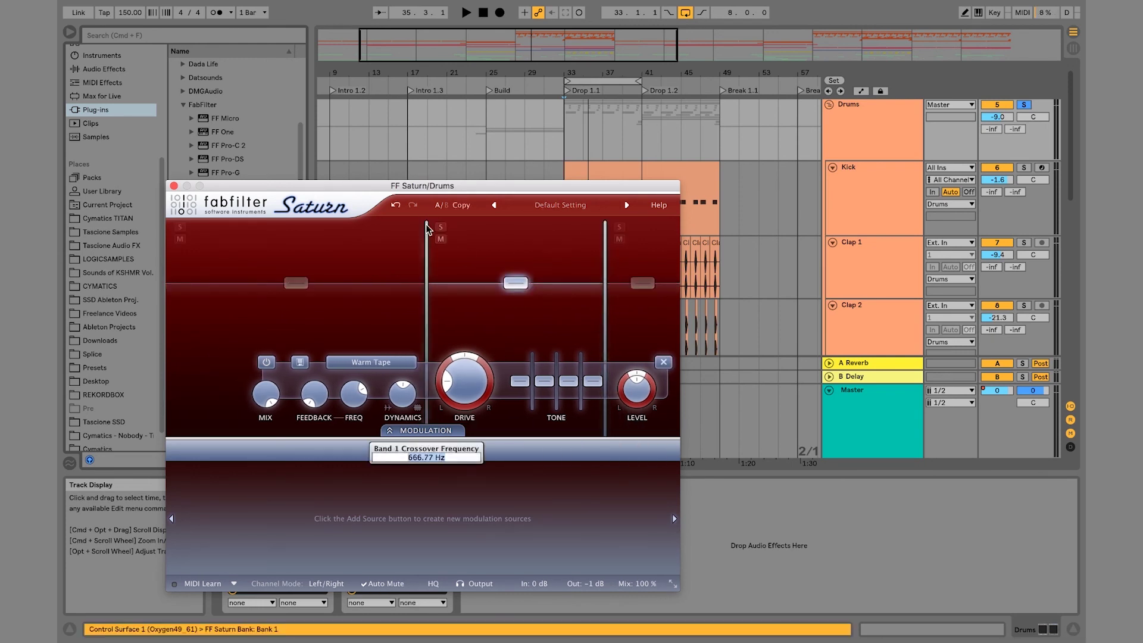
{"action": "left_click", "coordinate": [292, 226]}
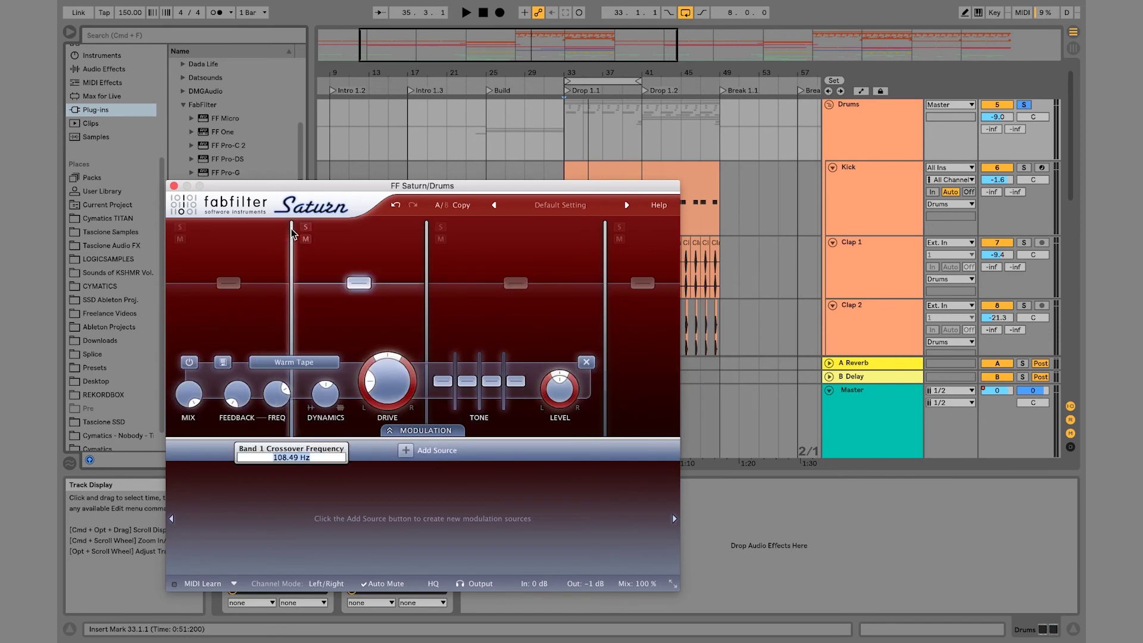
{"action": "left_click", "coordinate": [395, 205]}
{"action": "left_click", "coordinate": [395, 205]}
{"action": "left_click", "coordinate": [396, 205]}
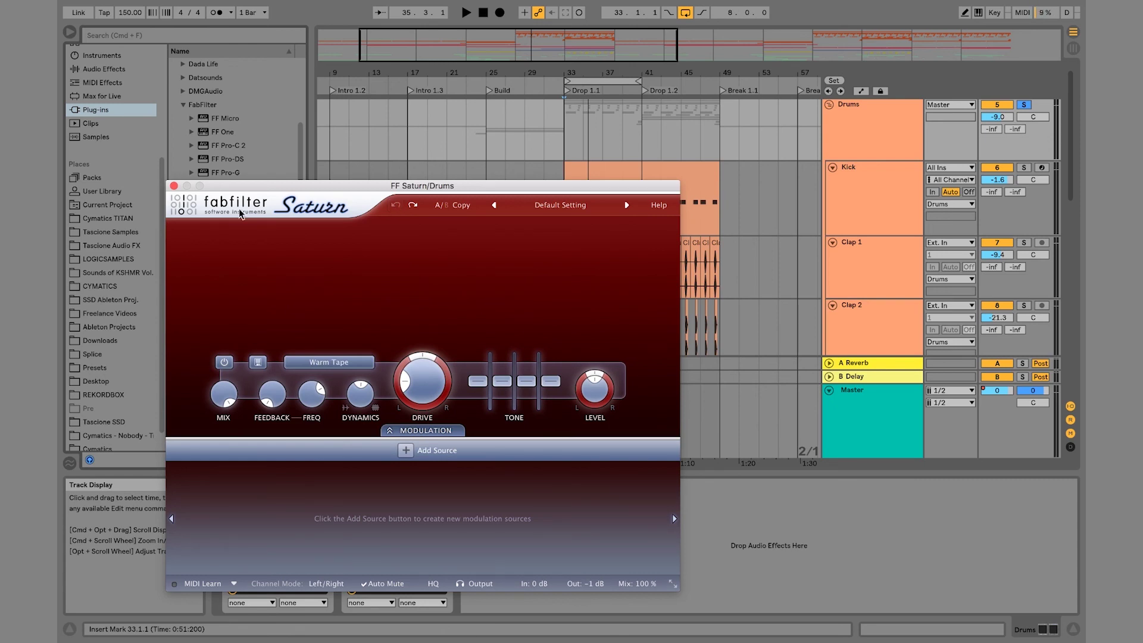
- Audition the drums while raising Saturn's treble to about +1.92 dB
{"action": "mouse_move", "coordinate": [425, 385]}
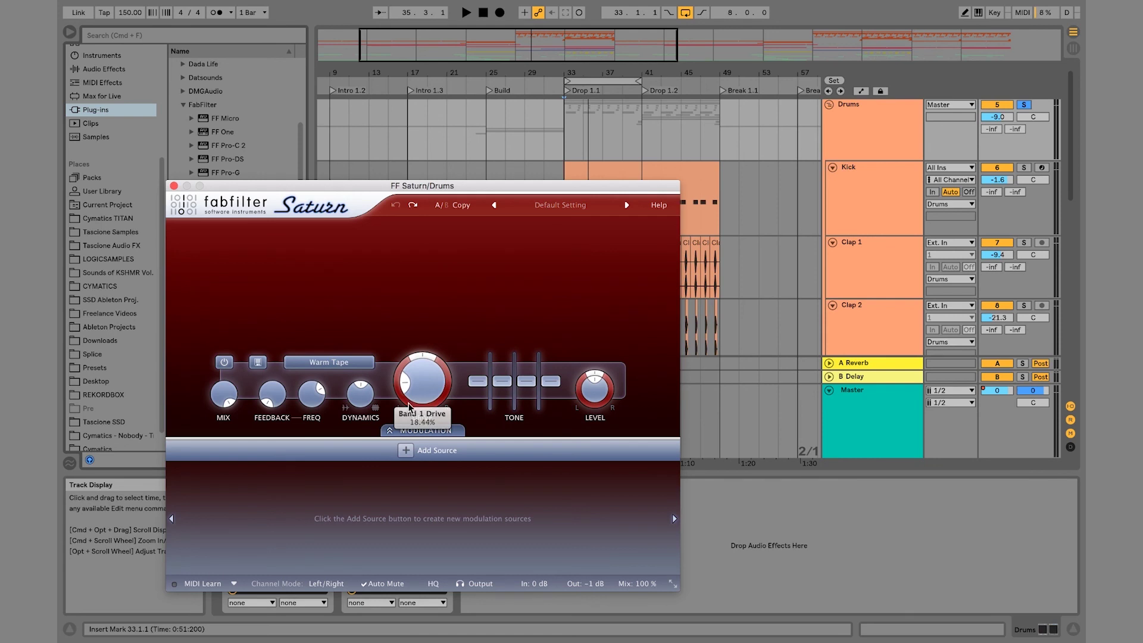
{"action": "key", "text": "space"}
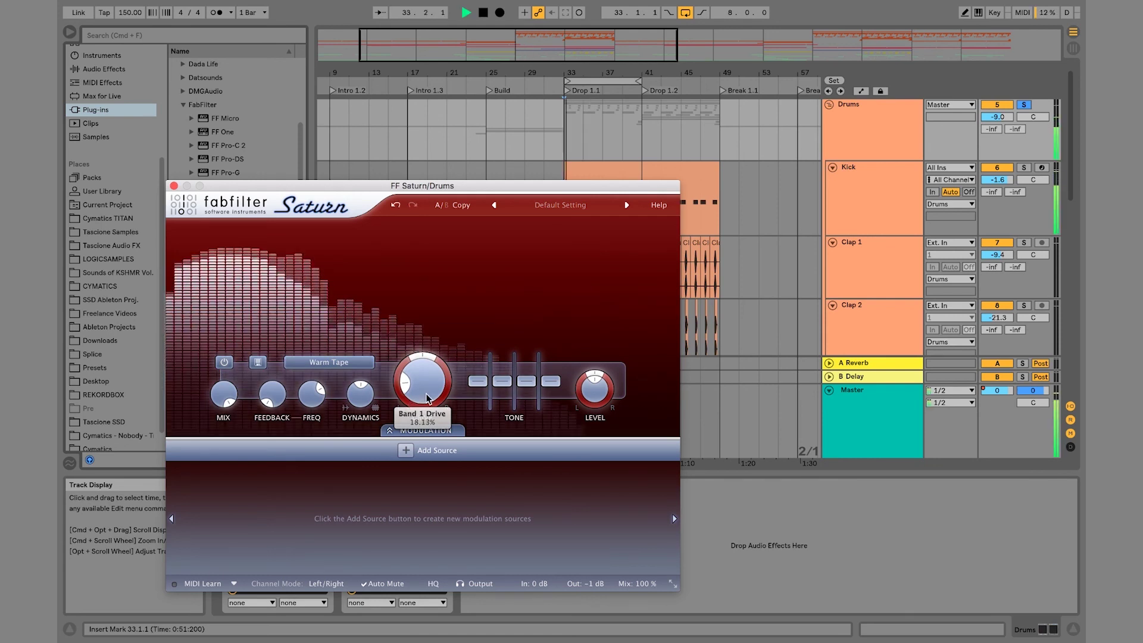
{"action": "left_click_drag", "start_coordinate": [526, 381], "coordinate": [529, 373]}
{"action": "key", "text": "space"}
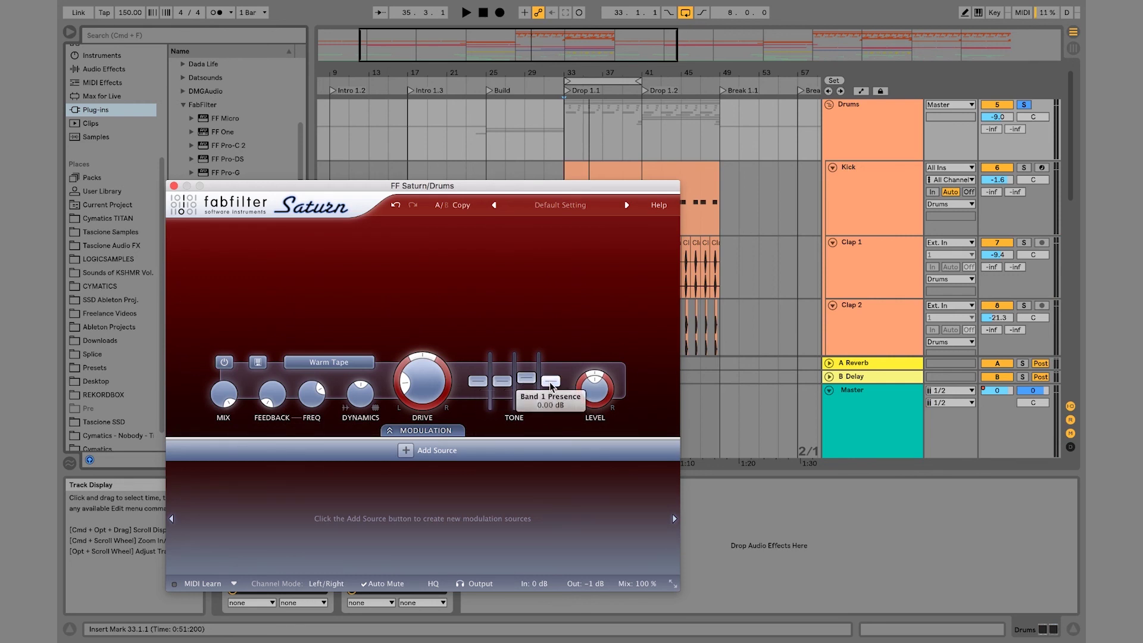
- Reopen Saturn on the Drums group and boost Band 1 presence to about +8.69 dB during playback
{"action": "key", "text": "space"}
{"action": "left_click_drag", "start_coordinate": [551, 386], "coordinate": [548, 380]}
{"action": "left_click", "coordinate": [173, 186]}
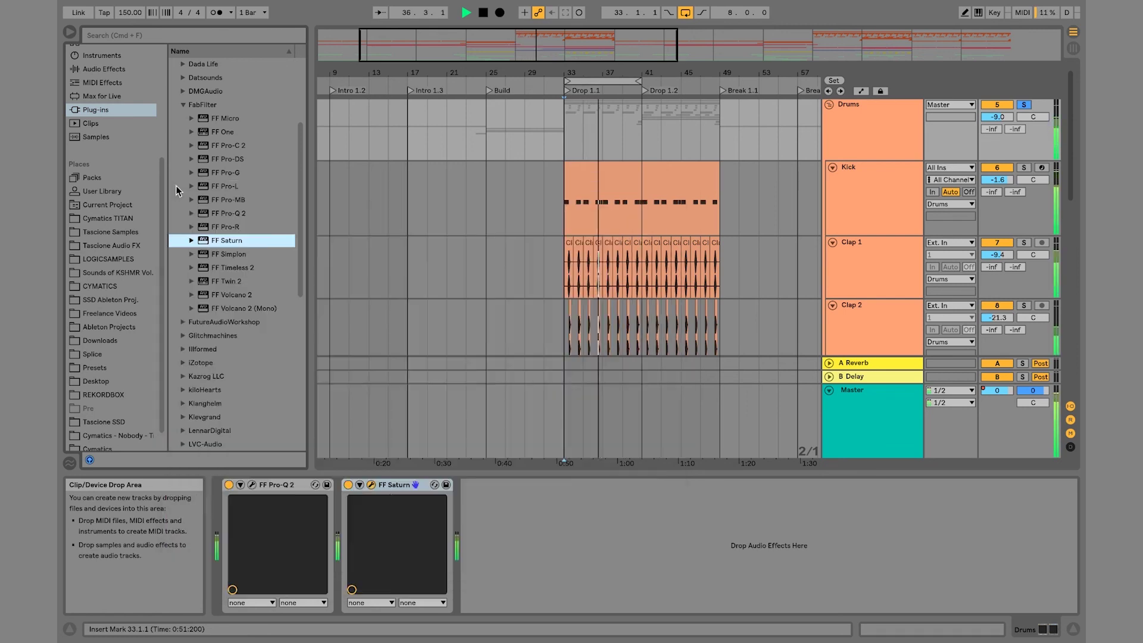
{"action": "left_click", "coordinate": [391, 494]}
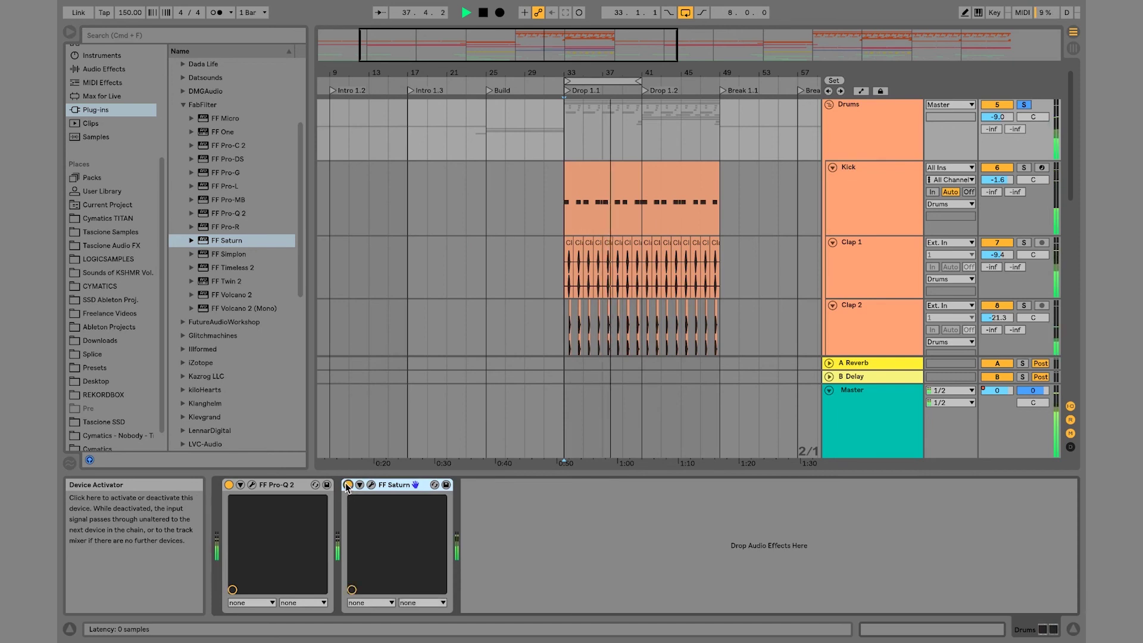
{"action": "left_click", "coordinate": [370, 485]}
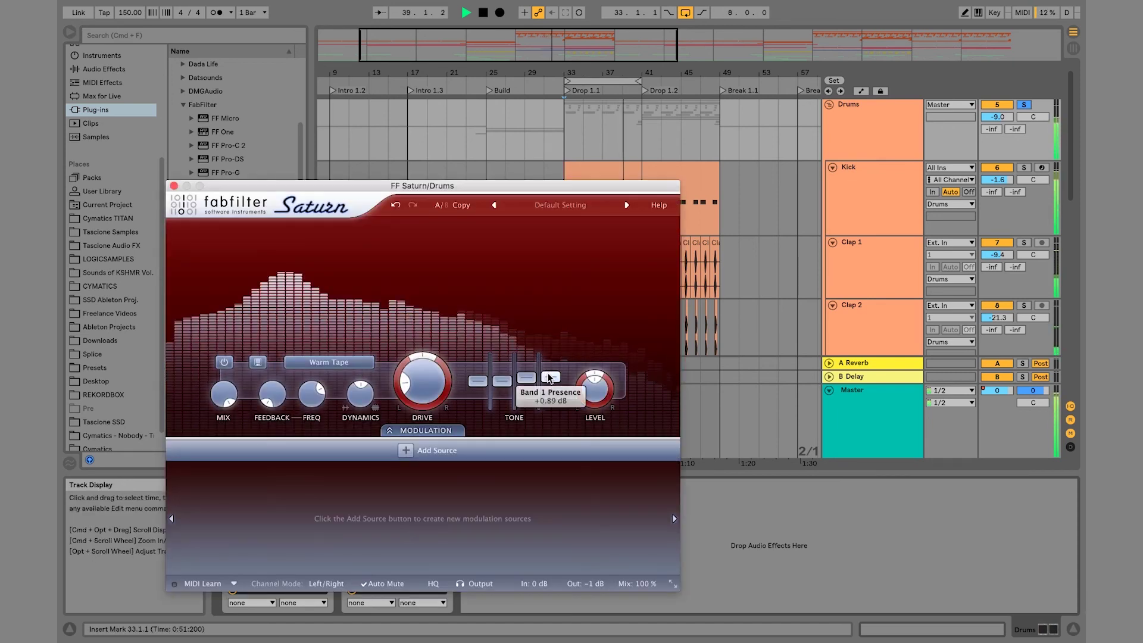
{"action": "left_click_drag", "start_coordinate": [549, 378], "coordinate": [547, 373]}
{"action": "key", "text": "space"}
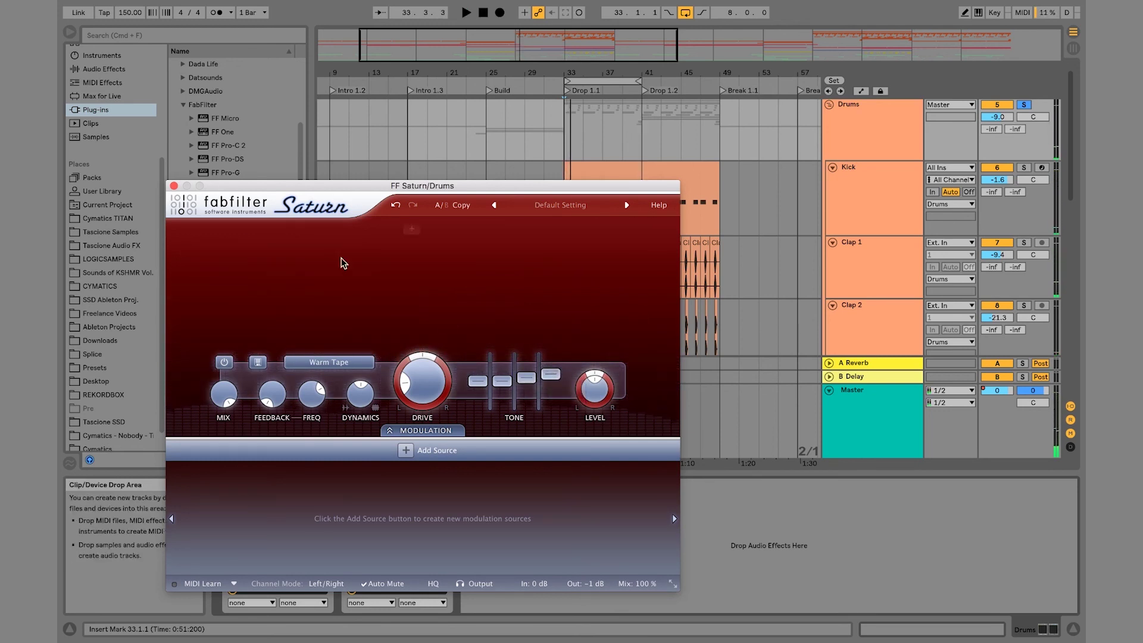
- Close the Saturn window and audition the processed drums
{"action": "left_click", "coordinate": [174, 185]}
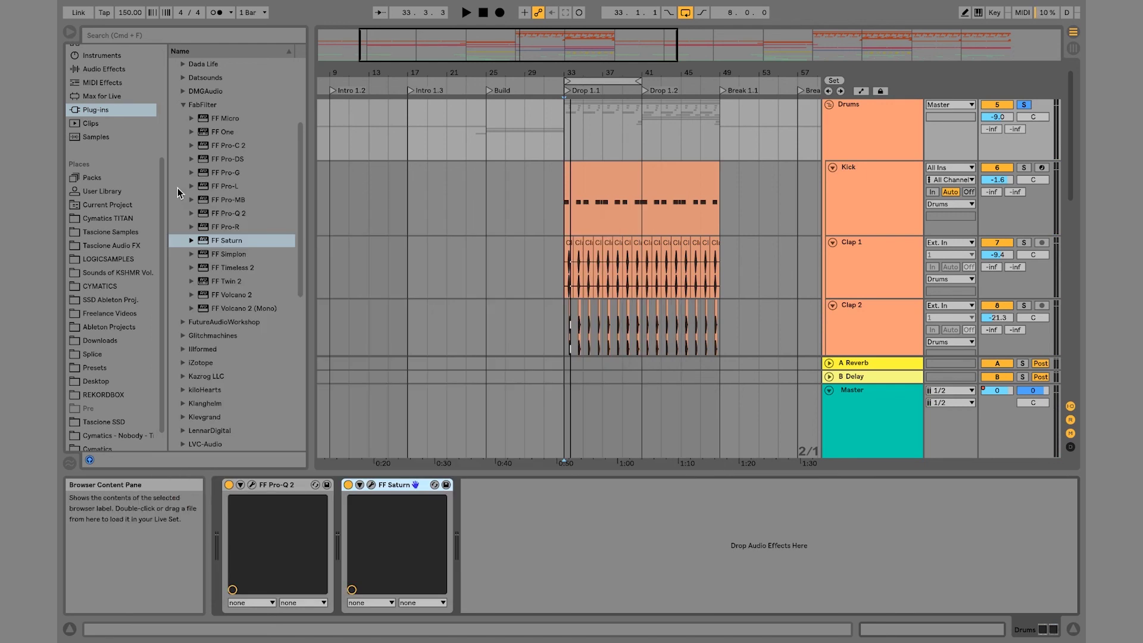
{"action": "key", "text": "space"}
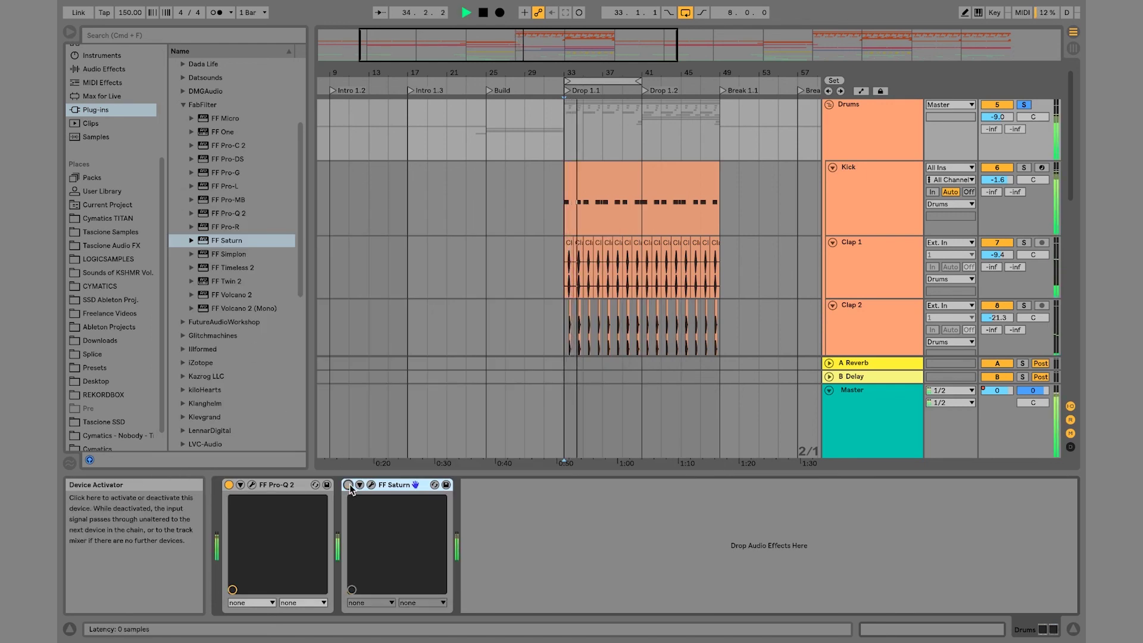
{"action": "key", "text": "space"}
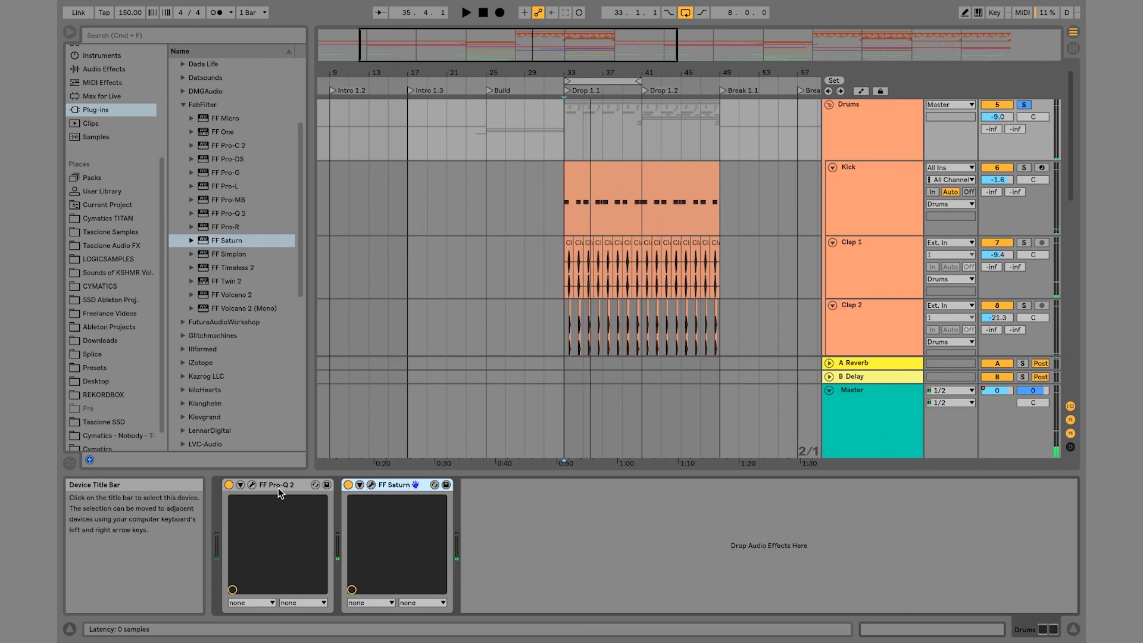
- Group Pro-Q 2 and Saturn into an Audio Effect Rack, bypass-comparing it, then show the Kick's chain
{"action": "left_click", "coordinate": [278, 487], "text": "shift"}
{"action": "key", "text": "super+g"}
{"action": "key", "text": "space"}
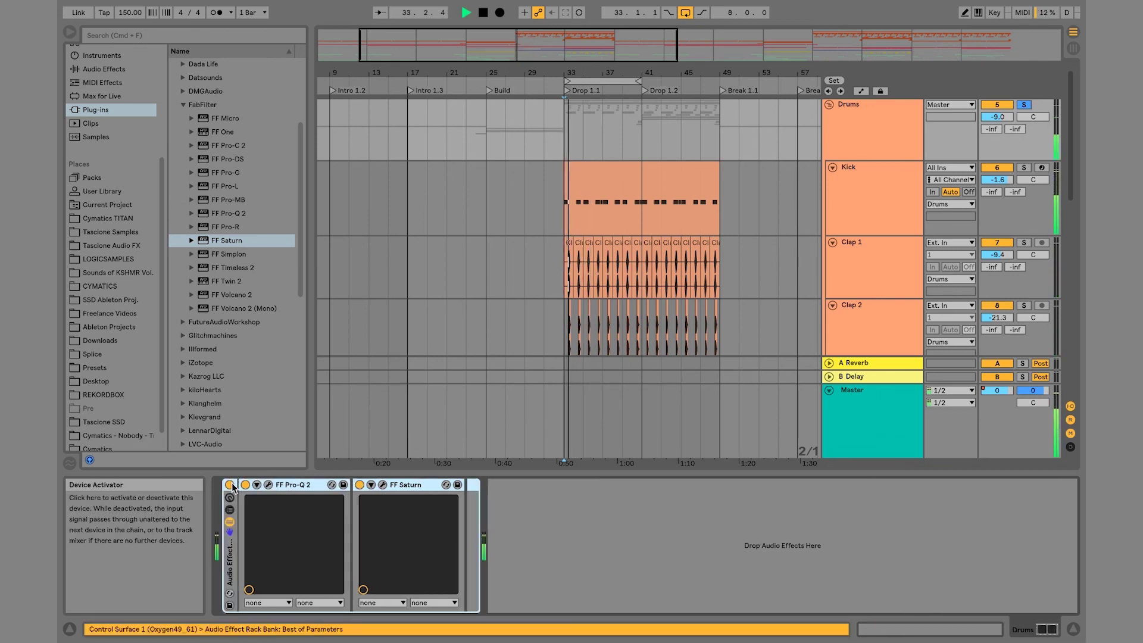
{"action": "left_click", "coordinate": [230, 486]}
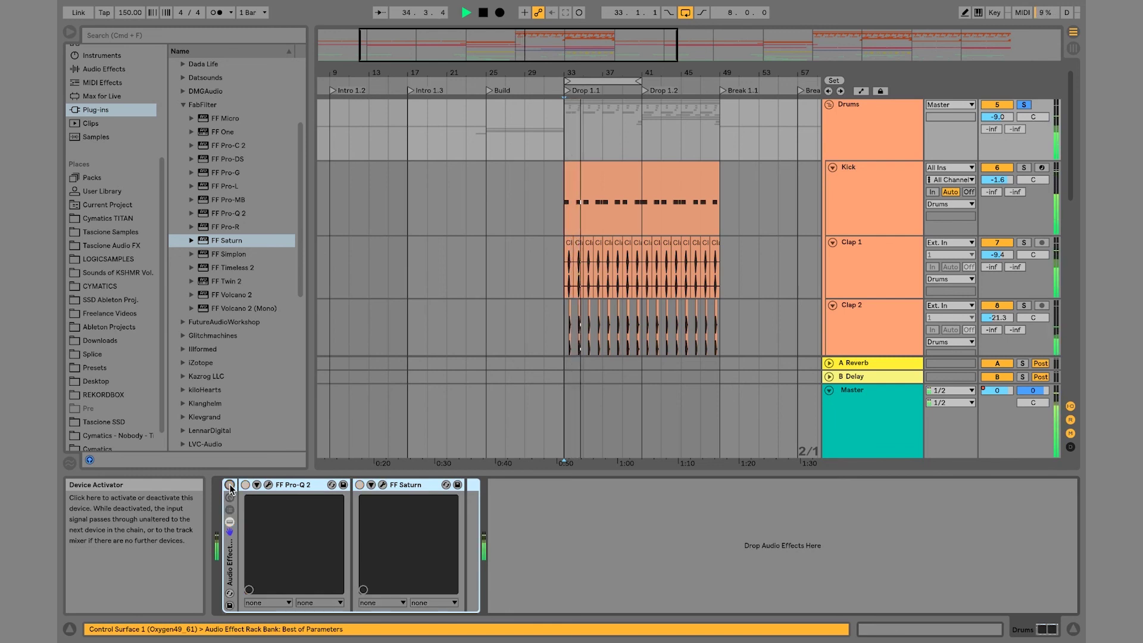
{"action": "left_click", "coordinate": [229, 485]}
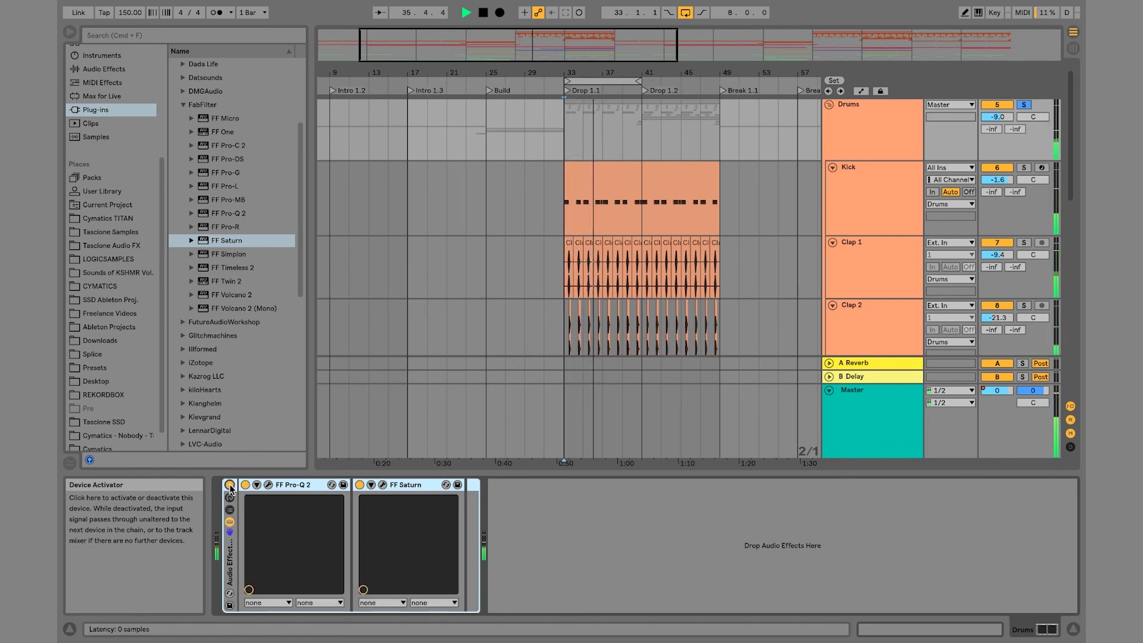
{"action": "key", "text": "space"}
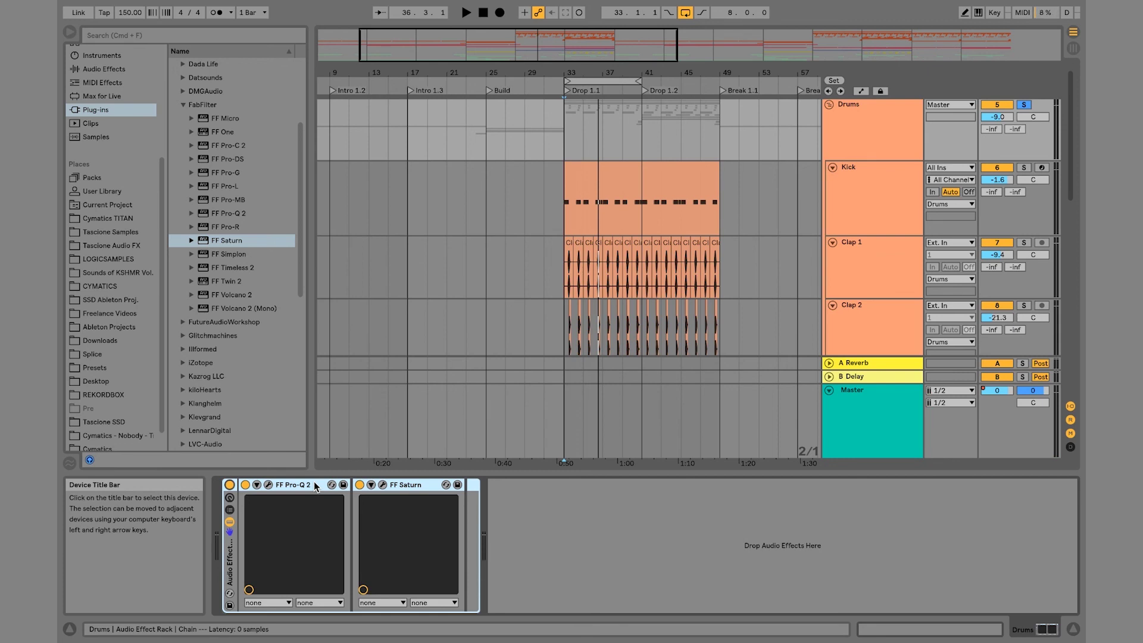
{"action": "left_click", "coordinate": [518, 523]}
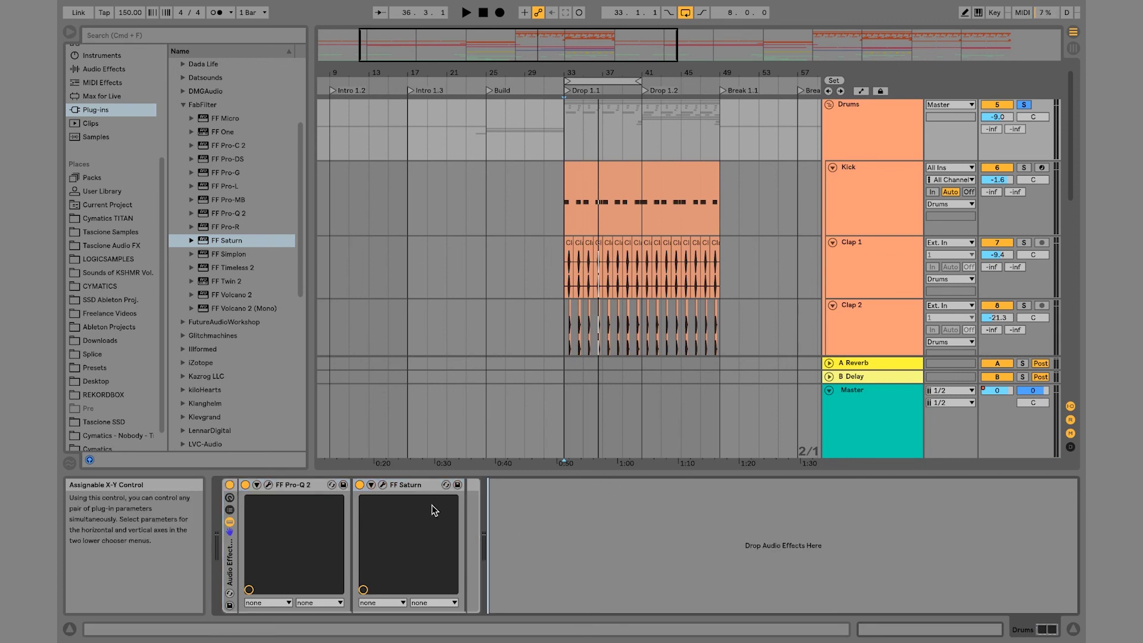
{"action": "left_click", "coordinate": [874, 194]}
- Browse the Flam Clap and Crash tracks, then show the Drums group's Pro-Q 2 and Saturn rack
{"action": "scroll", "coordinate": [874, 194], "scroll_direction": "down", "scroll_amount": 3}
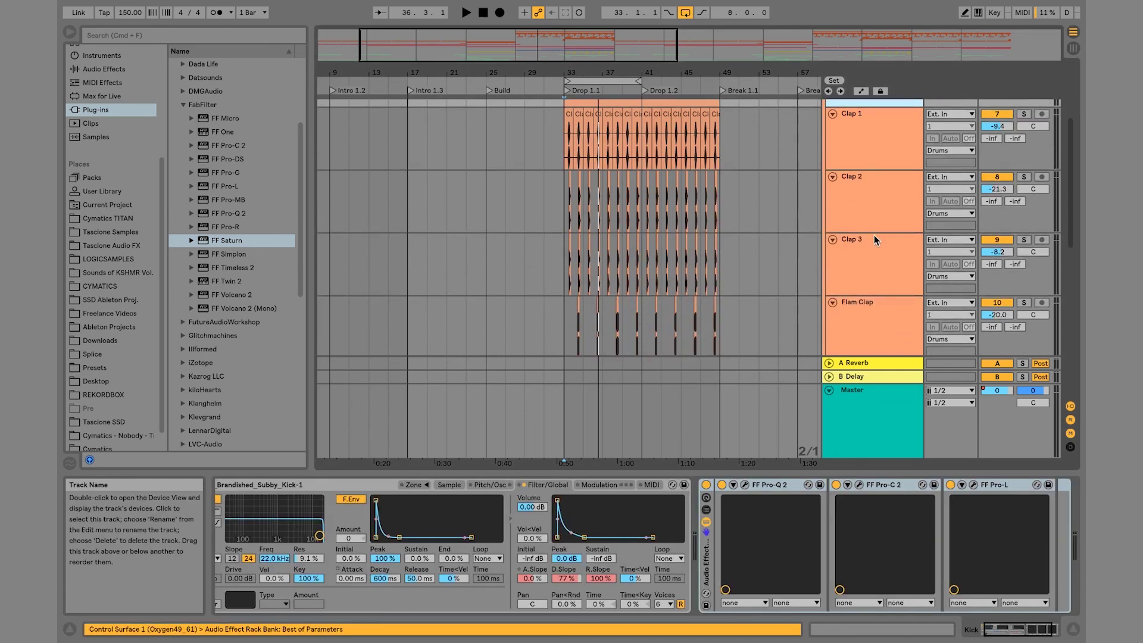
{"action": "scroll", "coordinate": [874, 239], "scroll_direction": "down", "scroll_amount": 3}
{"action": "left_click", "coordinate": [874, 238]}
{"action": "scroll", "coordinate": [875, 238], "scroll_direction": "down", "scroll_amount": 3}
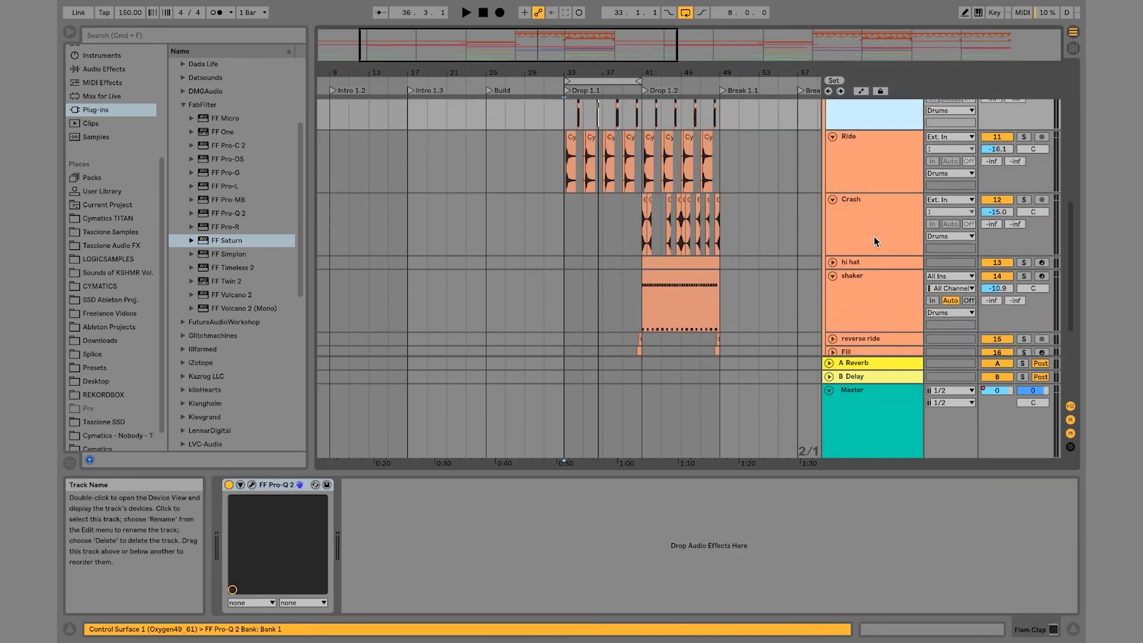
{"action": "left_click", "coordinate": [874, 237]}
{"action": "scroll", "coordinate": [874, 236], "scroll_direction": "up", "scroll_amount": 5}
{"action": "left_click", "coordinate": [863, 141]}
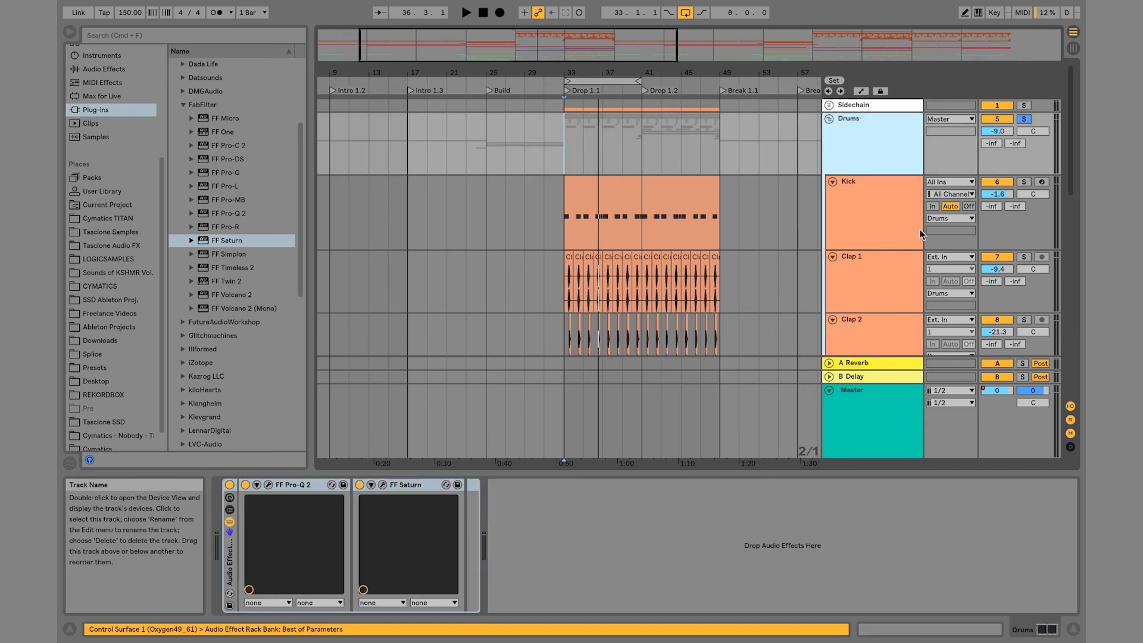
- Play from bar 33 with the arrangement loop switched off, then show the Kick track's chain
{"action": "left_click", "coordinate": [562, 152]}
{"action": "key", "text": "space"}
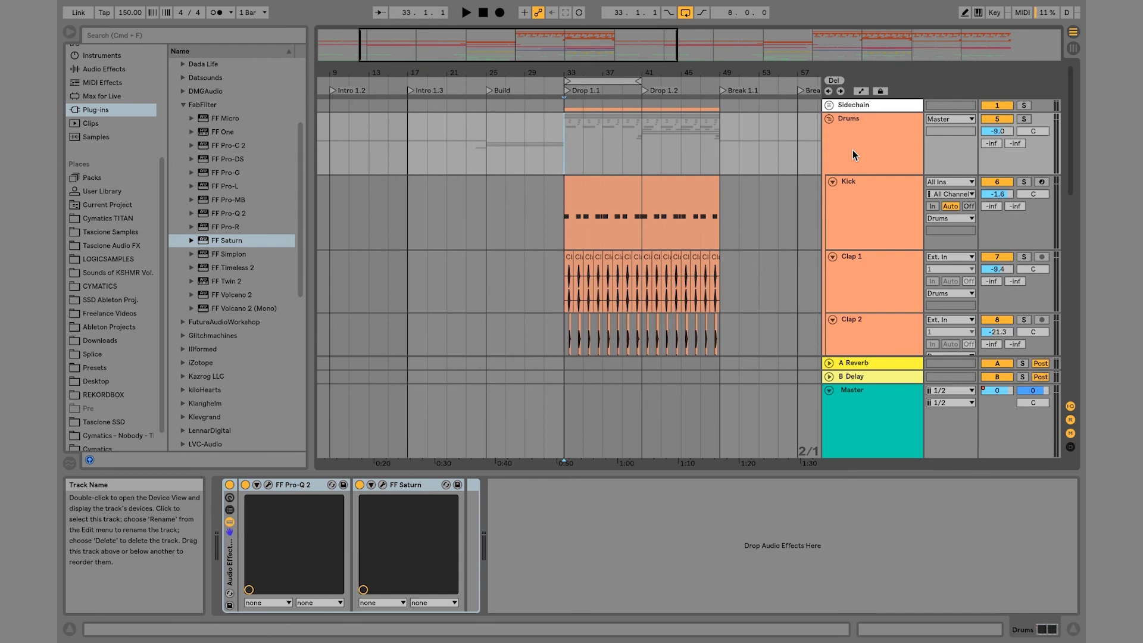
{"action": "key", "text": "space"}
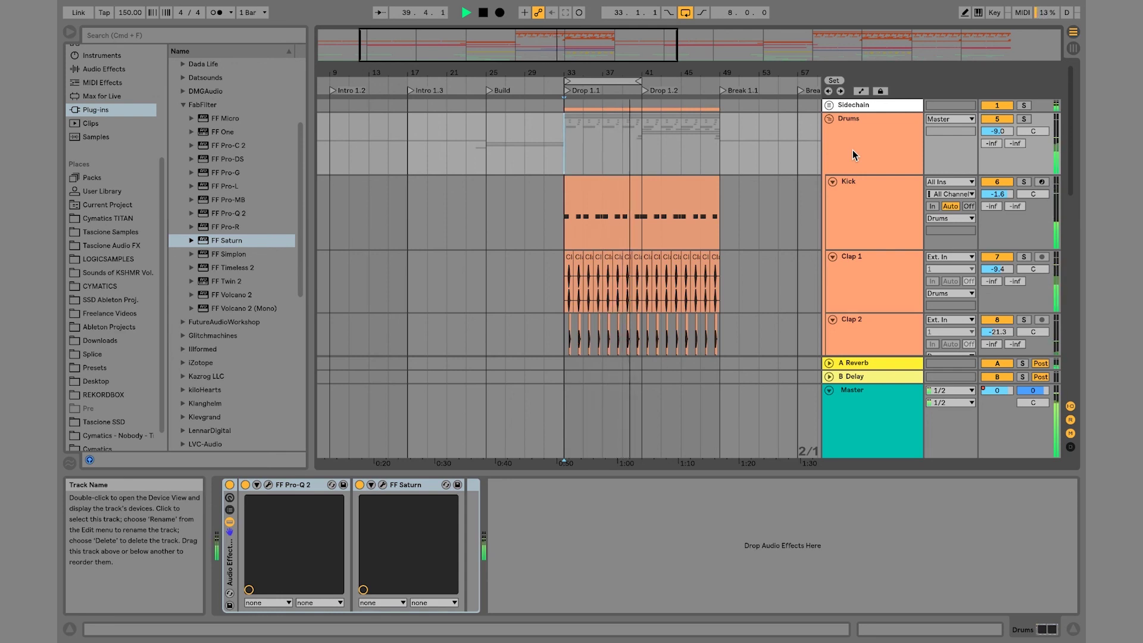
{"action": "left_click", "coordinate": [681, 13]}
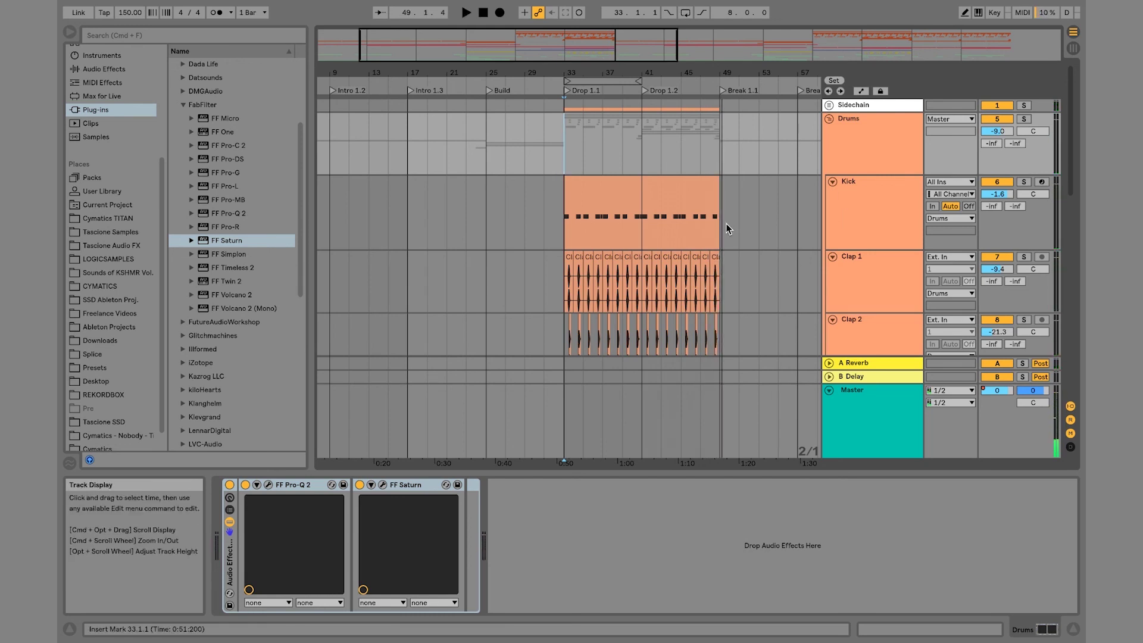
{"action": "left_click", "coordinate": [849, 216]}
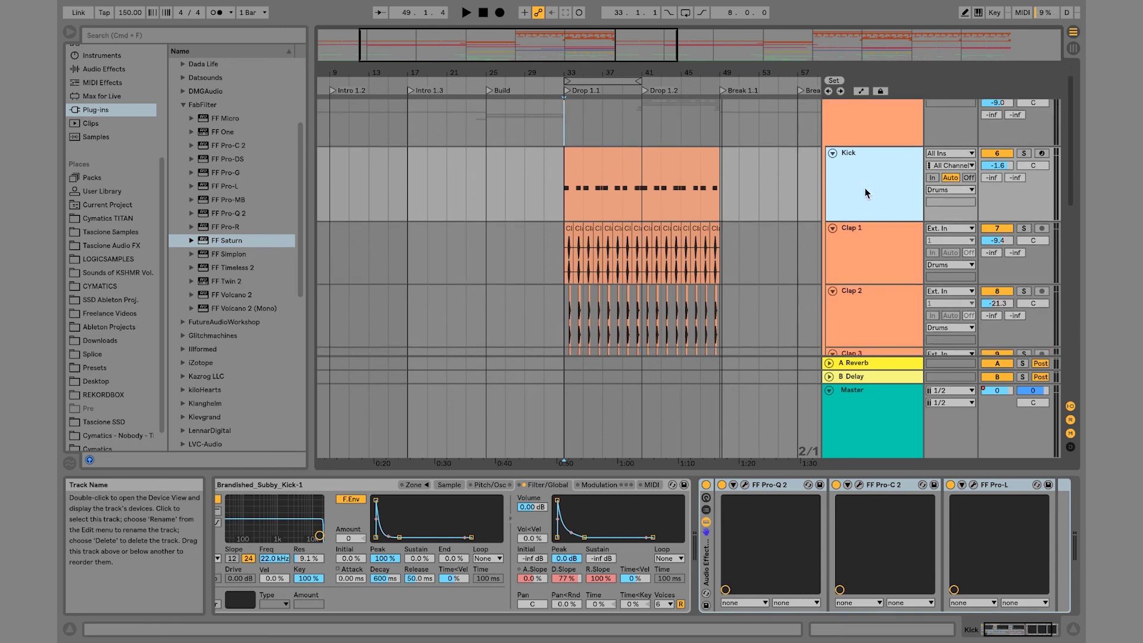
- Return to the Kick track and select its Pro-Q 2 device to review the chain
{"action": "left_click", "coordinate": [898, 256]}
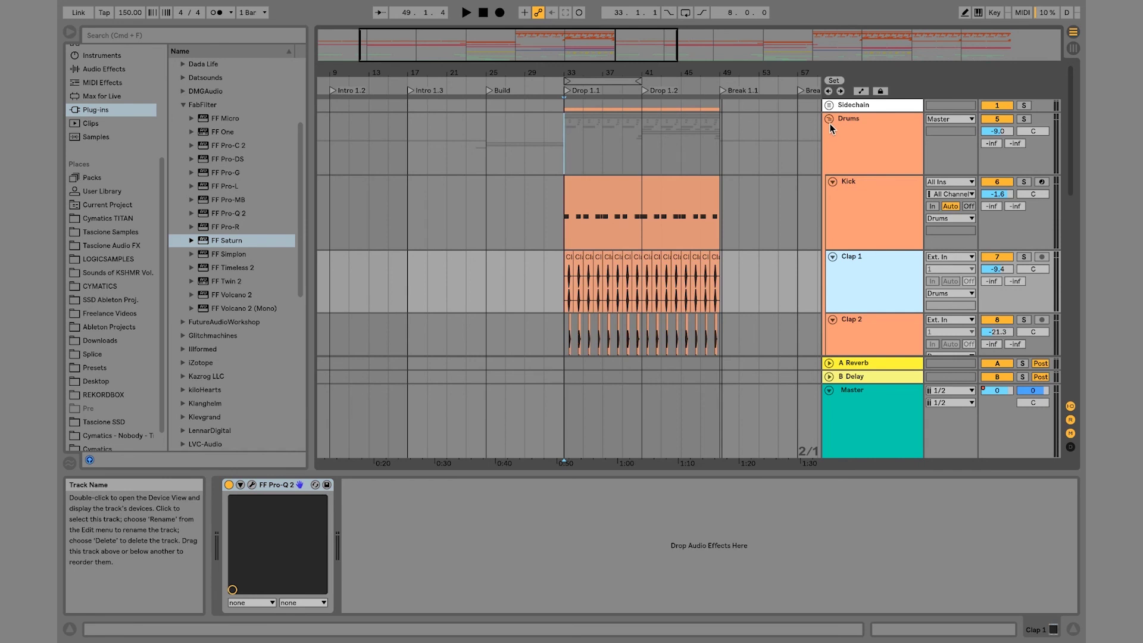
{"action": "left_click", "coordinate": [880, 209]}
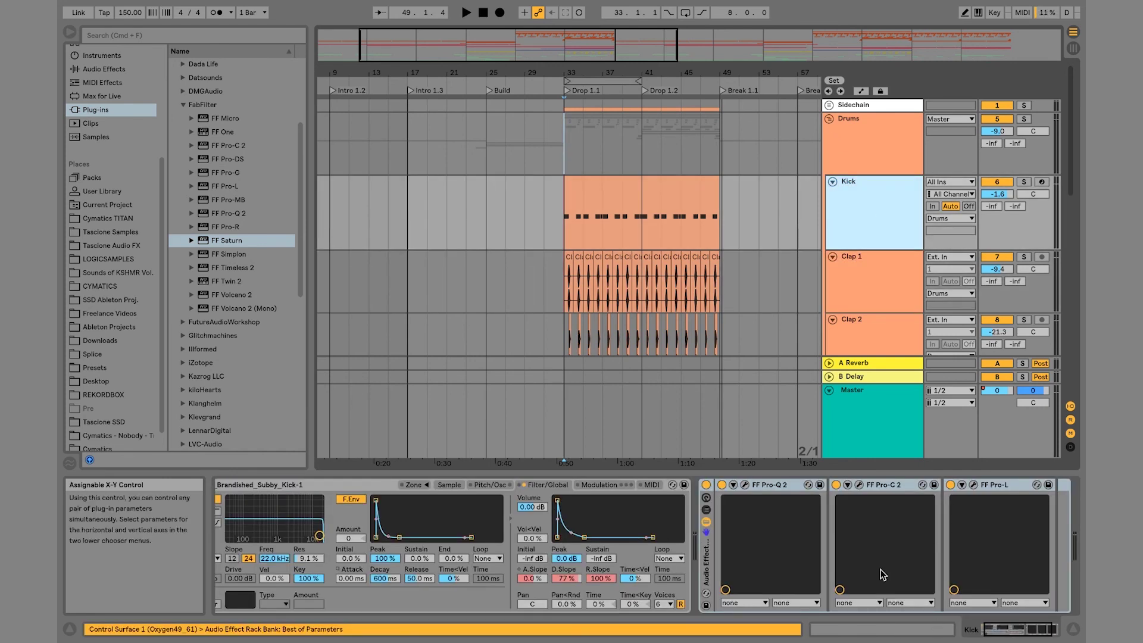
{"action": "left_click", "coordinate": [767, 487]}
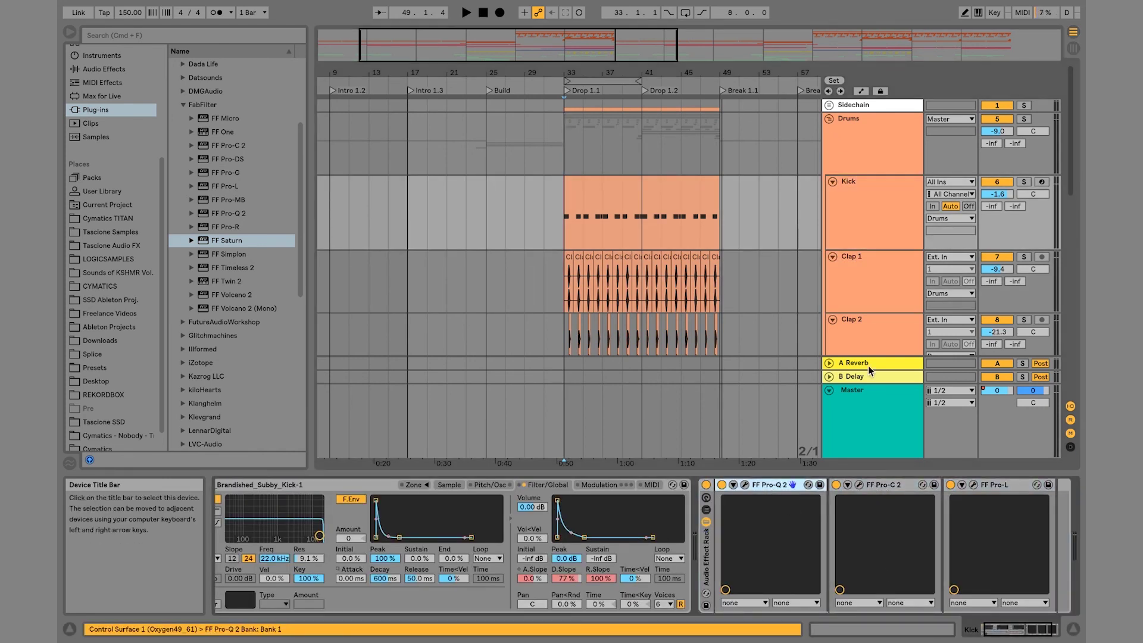
{"action": "scroll", "coordinate": [859, 262], "scroll_direction": "down", "scroll_amount": 10}
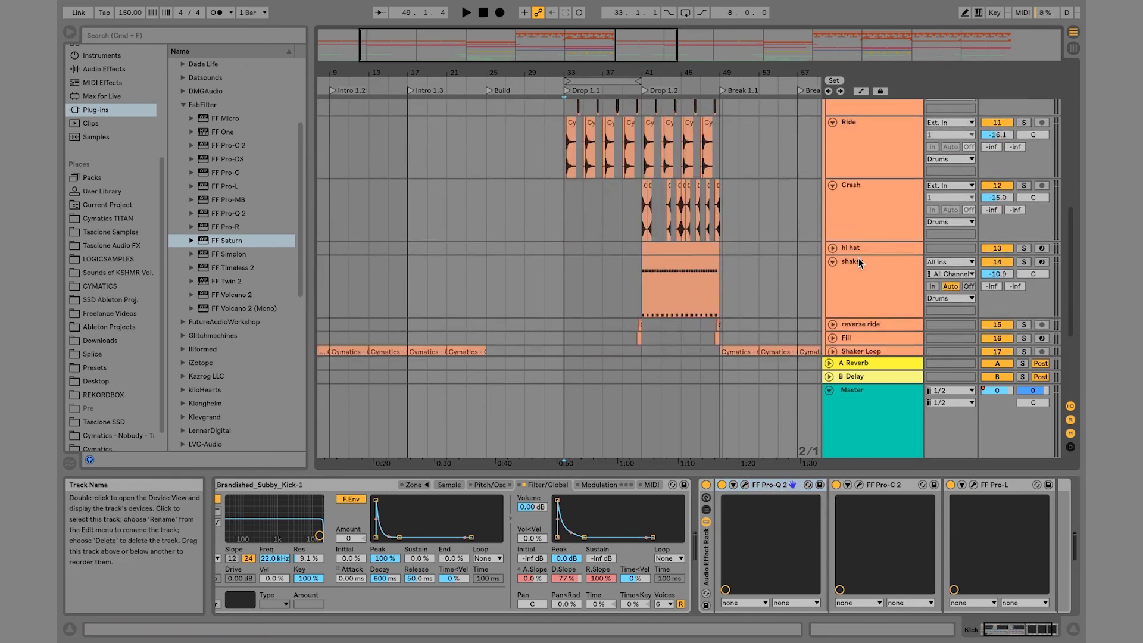
{"action": "scroll", "coordinate": [859, 261], "scroll_direction": "up", "scroll_amount": 8}
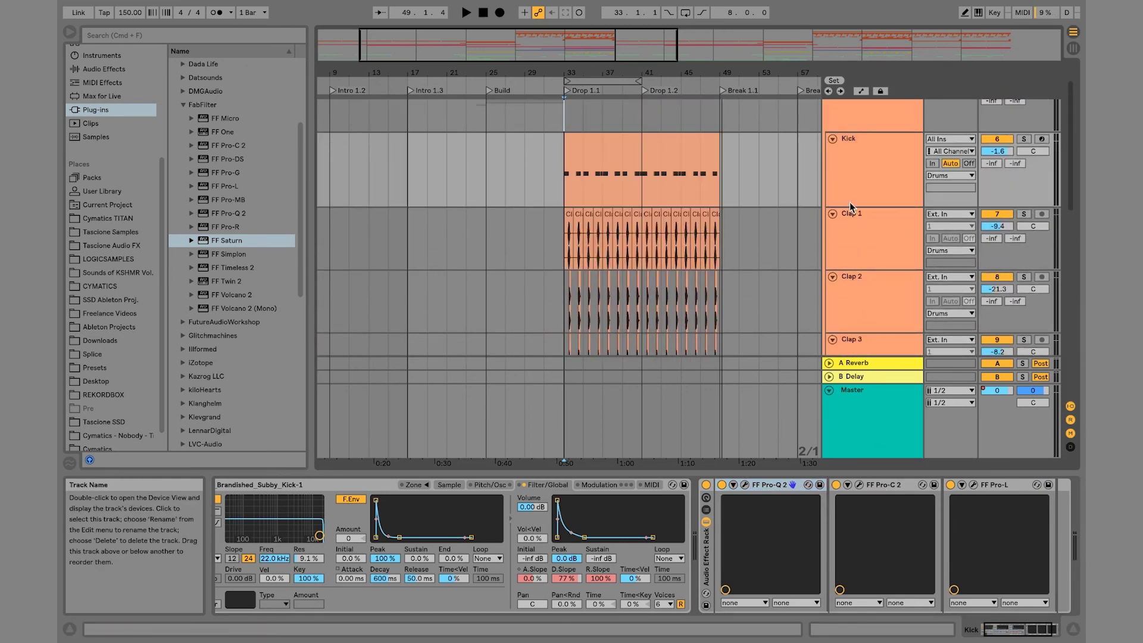
- Open and close the Kick's FF Pro-L window, then fold all group tracks
{"action": "right_click", "coordinate": [970, 488]}
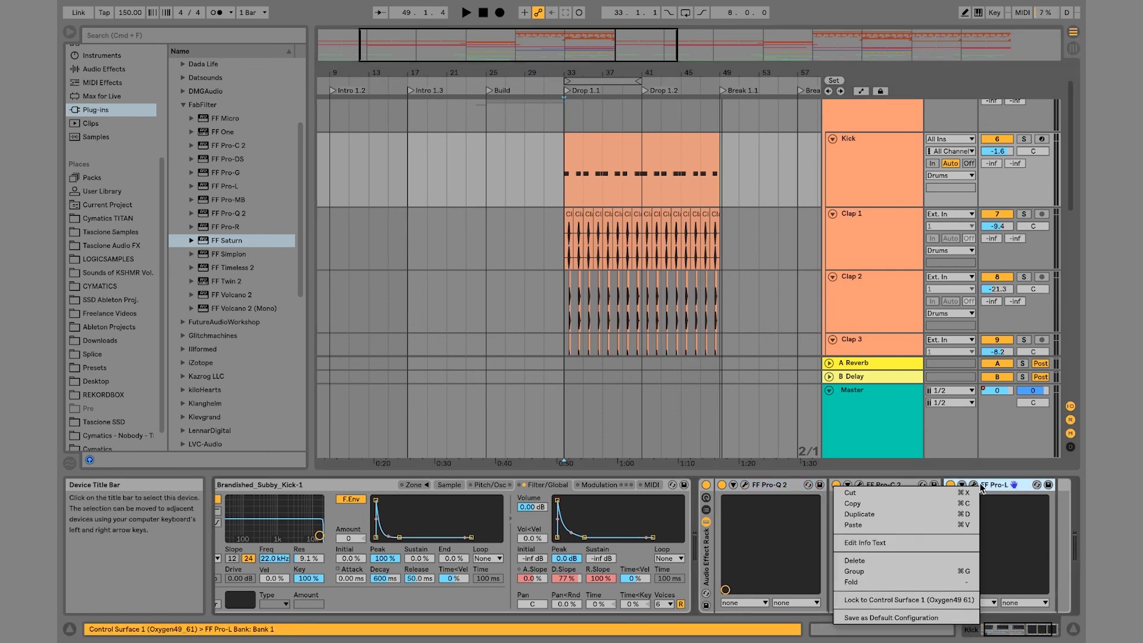
{"action": "right_click", "coordinate": [1014, 485]}
{"action": "key", "text": "Escape"}
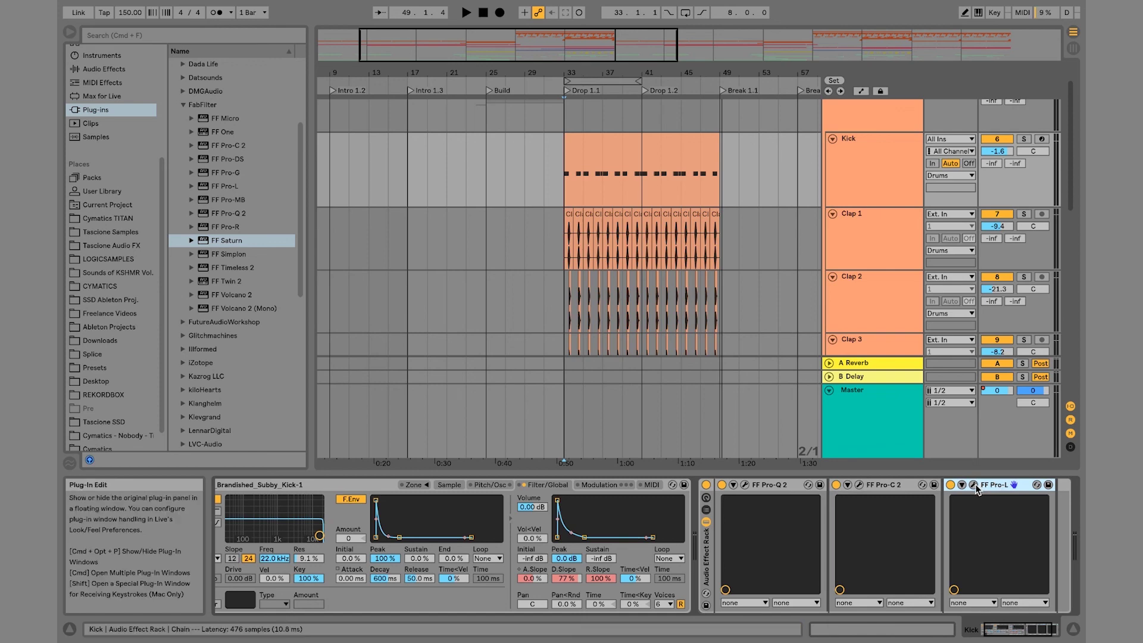
{"action": "left_click", "coordinate": [974, 485]}
{"action": "left_click", "coordinate": [169, 177]}
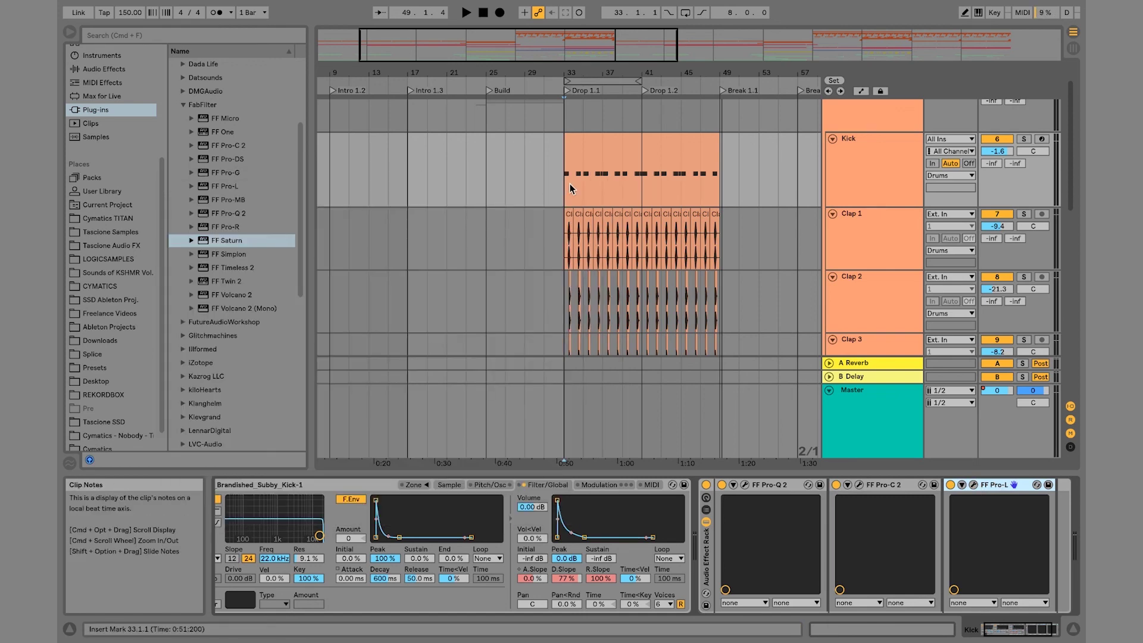
{"action": "key", "text": "alt+super+u"}
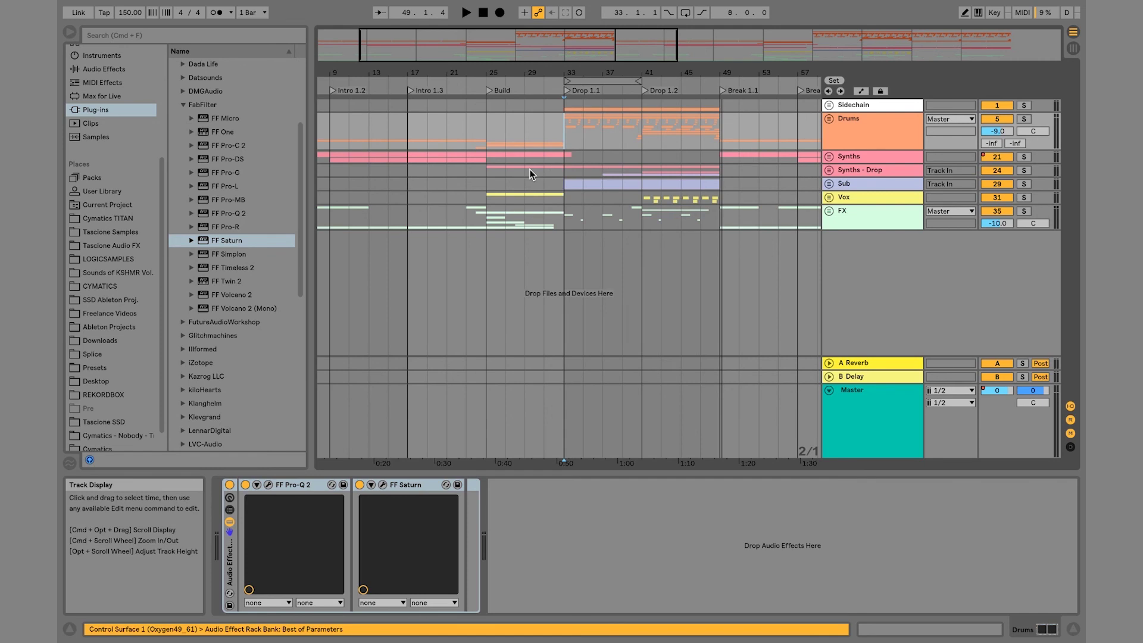